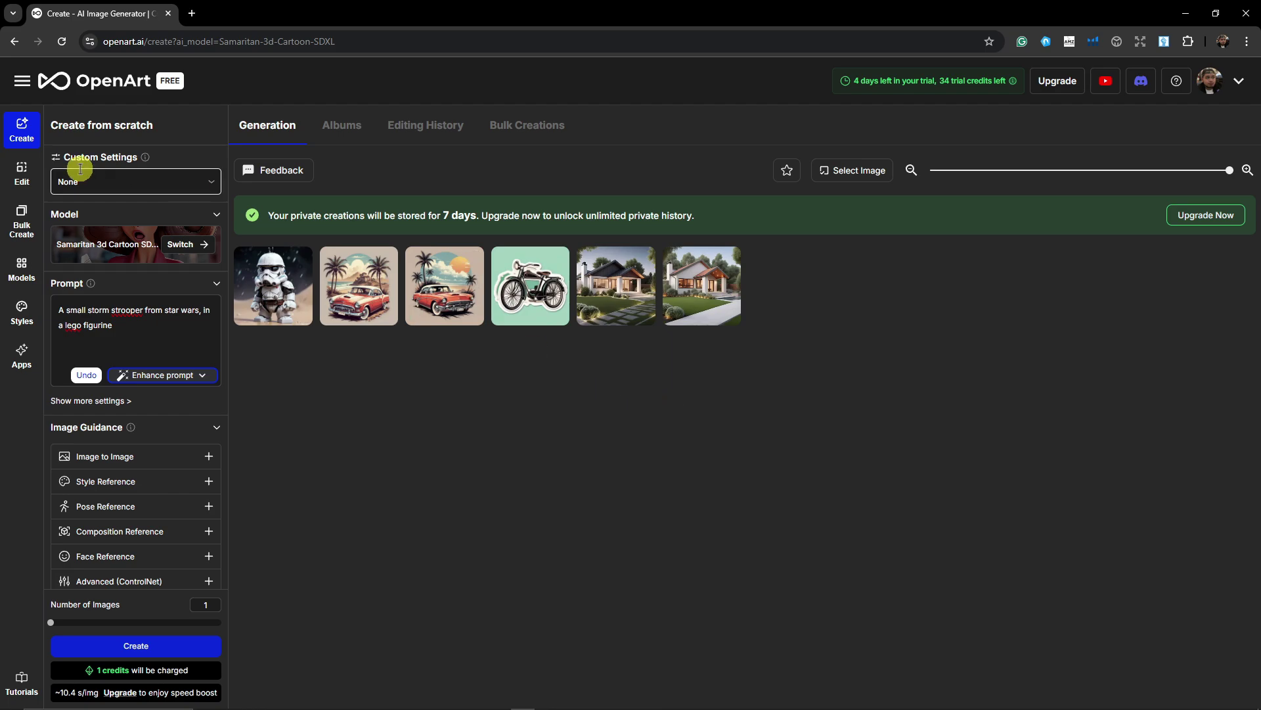
Step: Go to the home page and open the subscription plan overview from the trial credits information
click(21, 80)
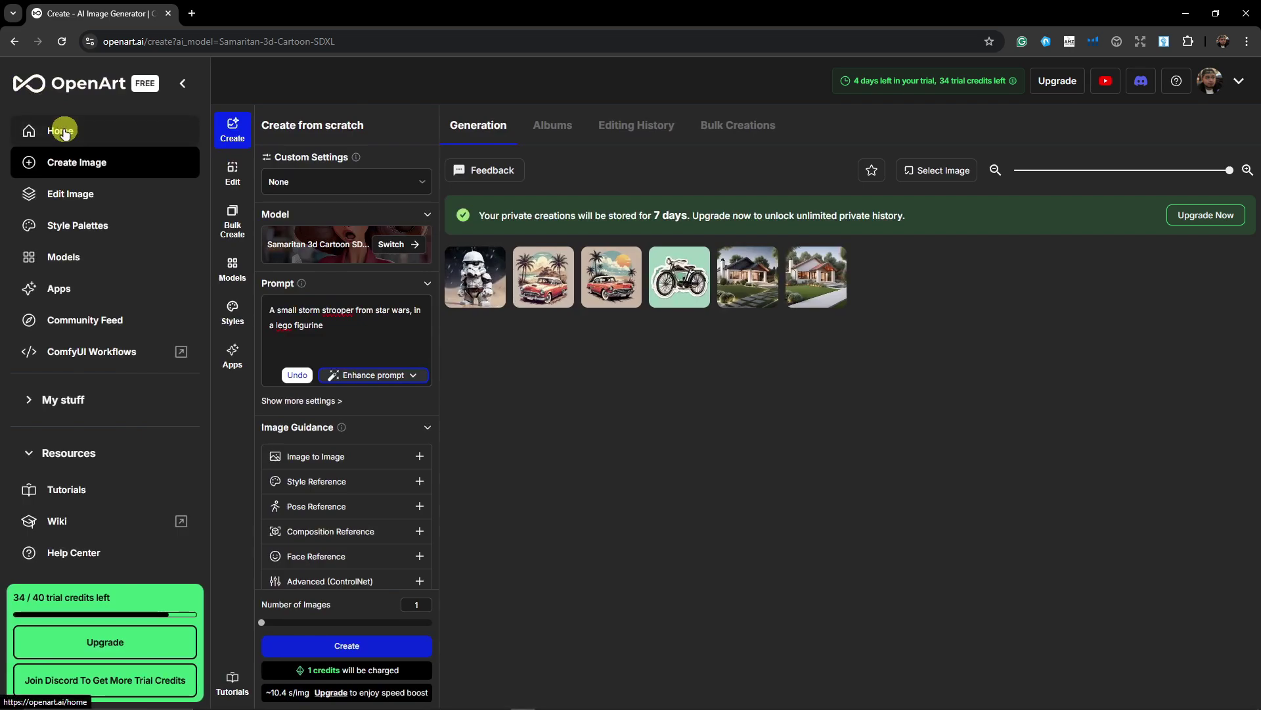
click(64, 132)
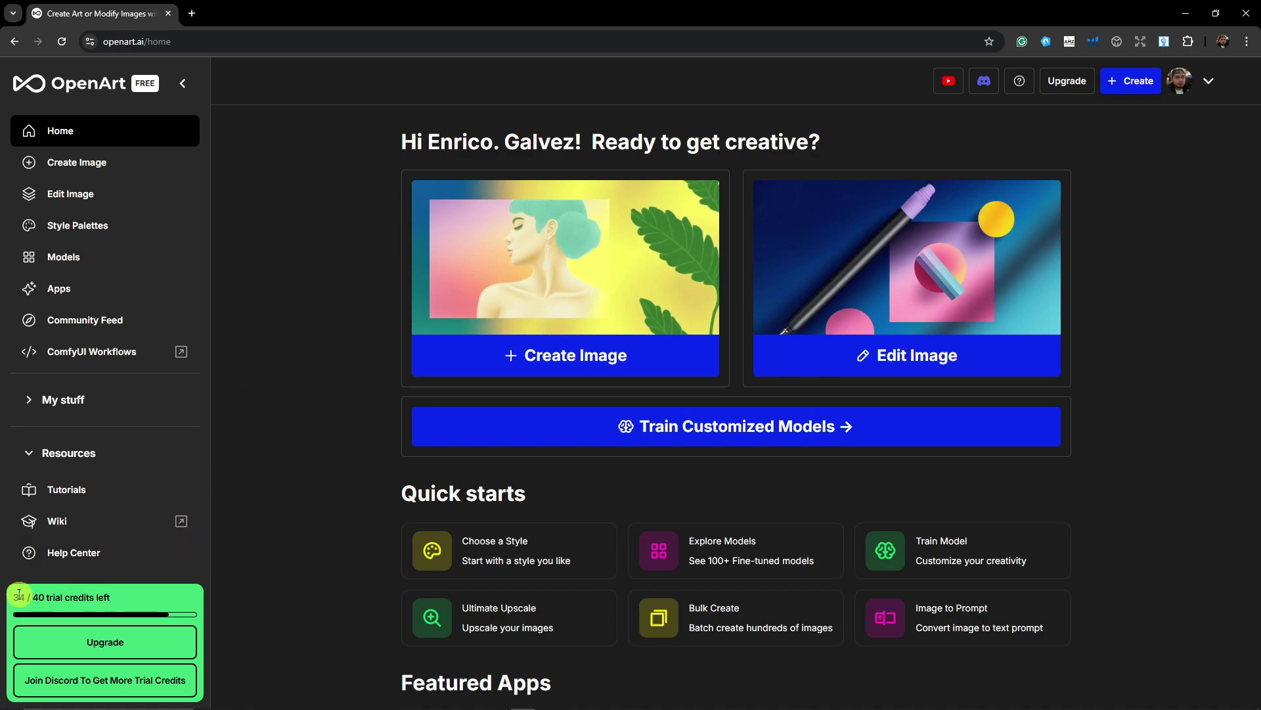
drag(9, 596, 25, 597)
click(40, 596)
click(89, 634)
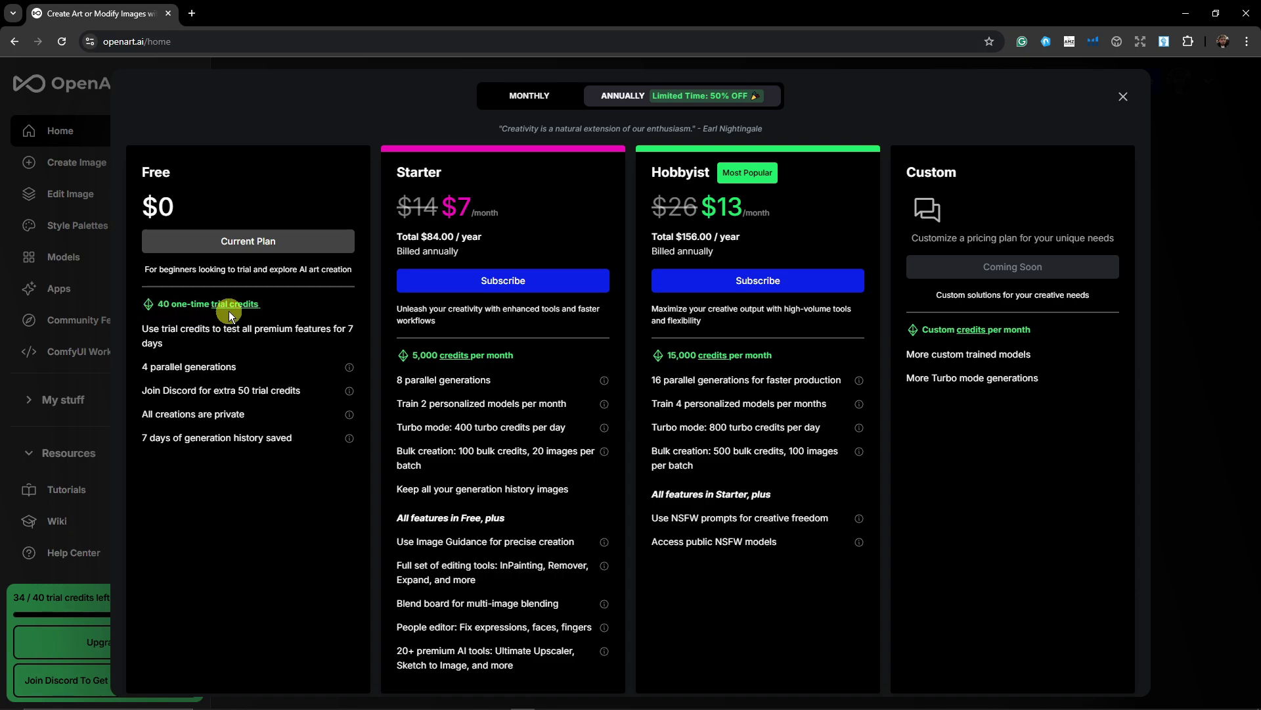
Step: Examine the Free plan's trial terms and compare monthly with annual pricing, closing the plan overview when done
drag(143, 326, 187, 348)
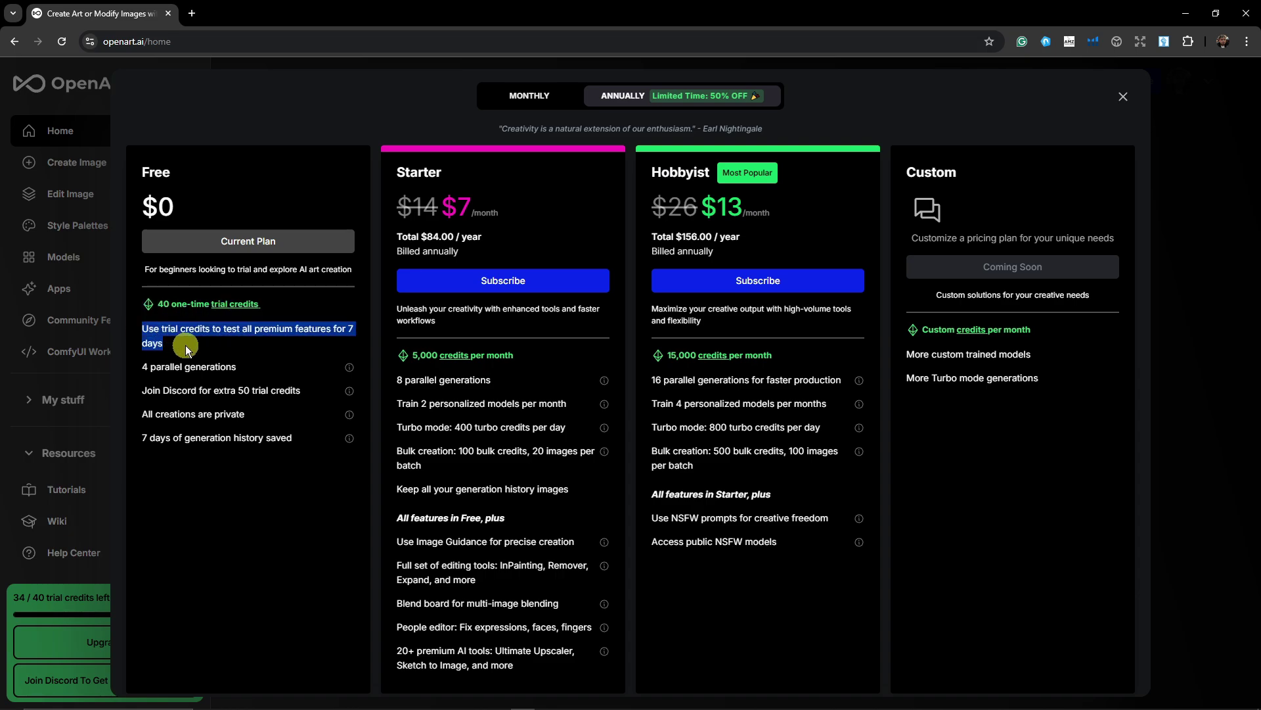
click(188, 357)
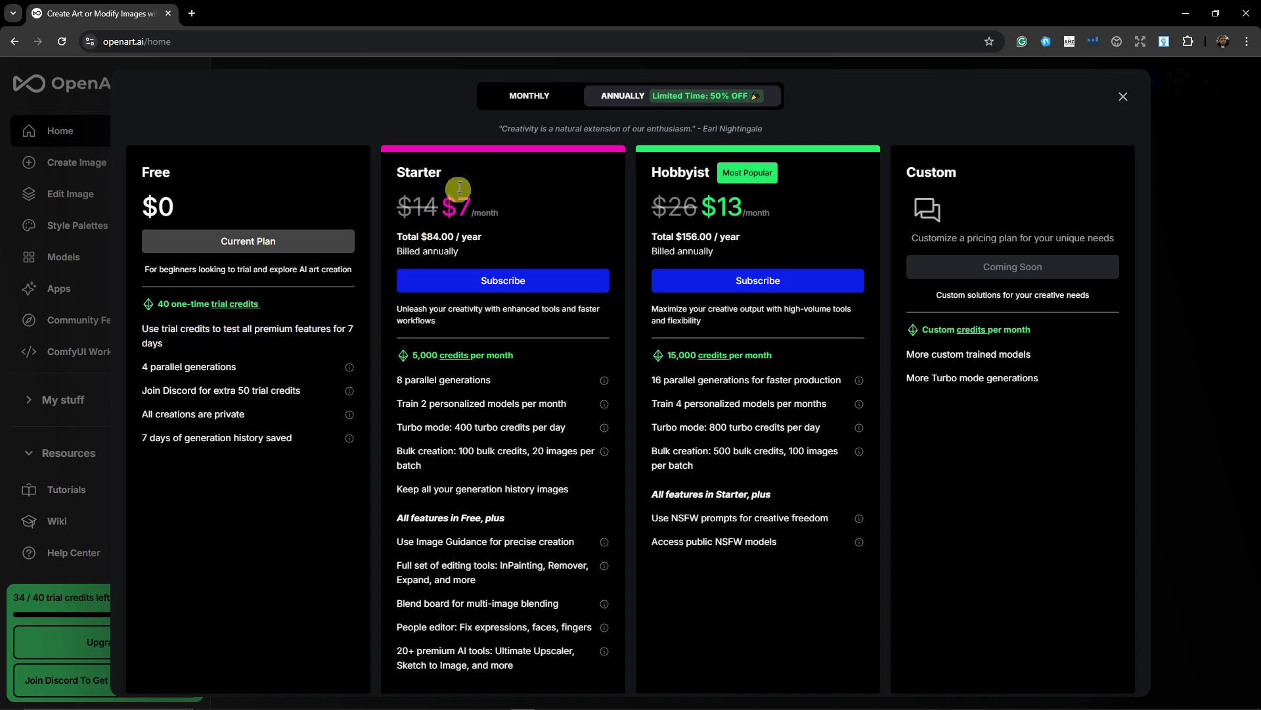
click(564, 97)
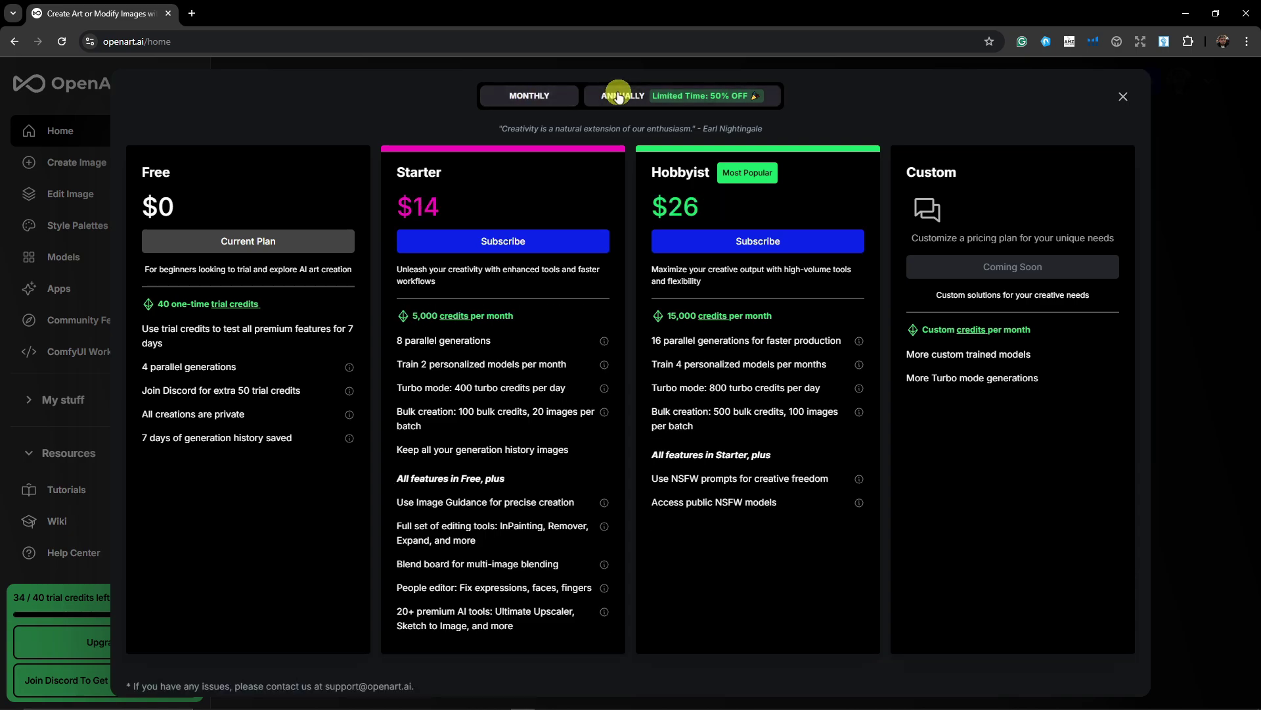
click(562, 97)
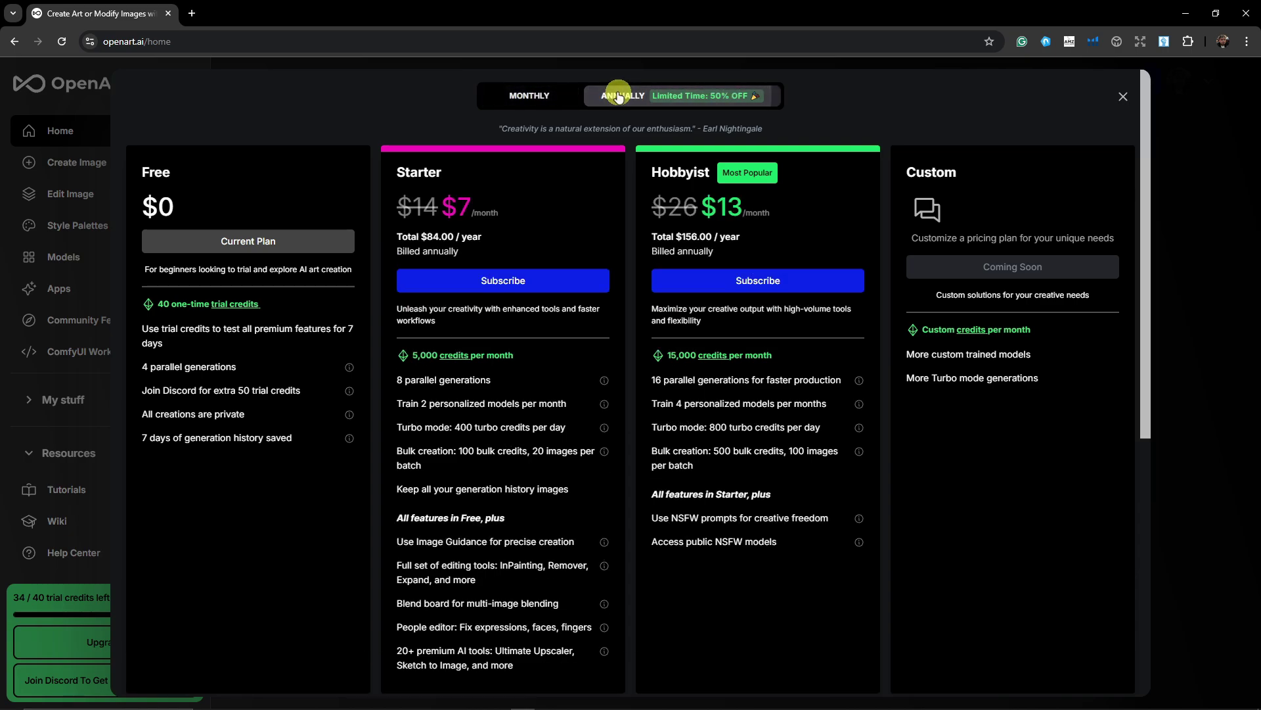
click(1121, 96)
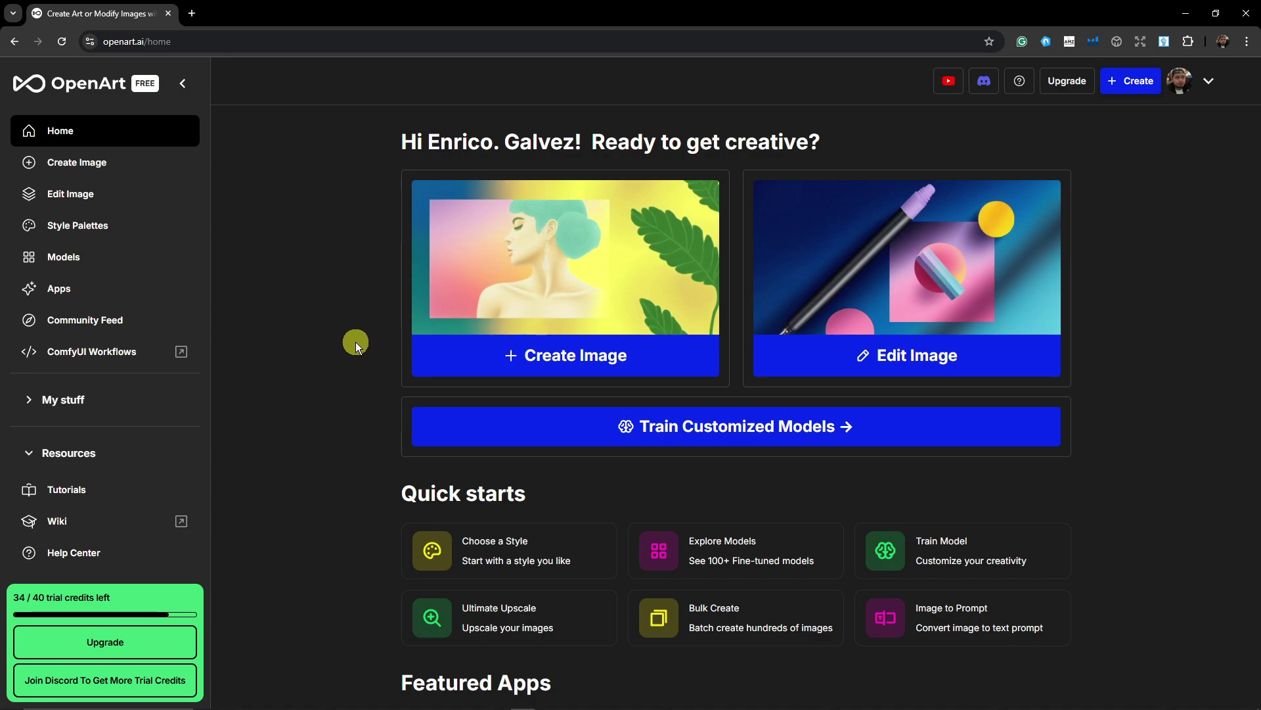
Step: Open the image editor from the home page and dismiss the blend board announcement
click(92, 193)
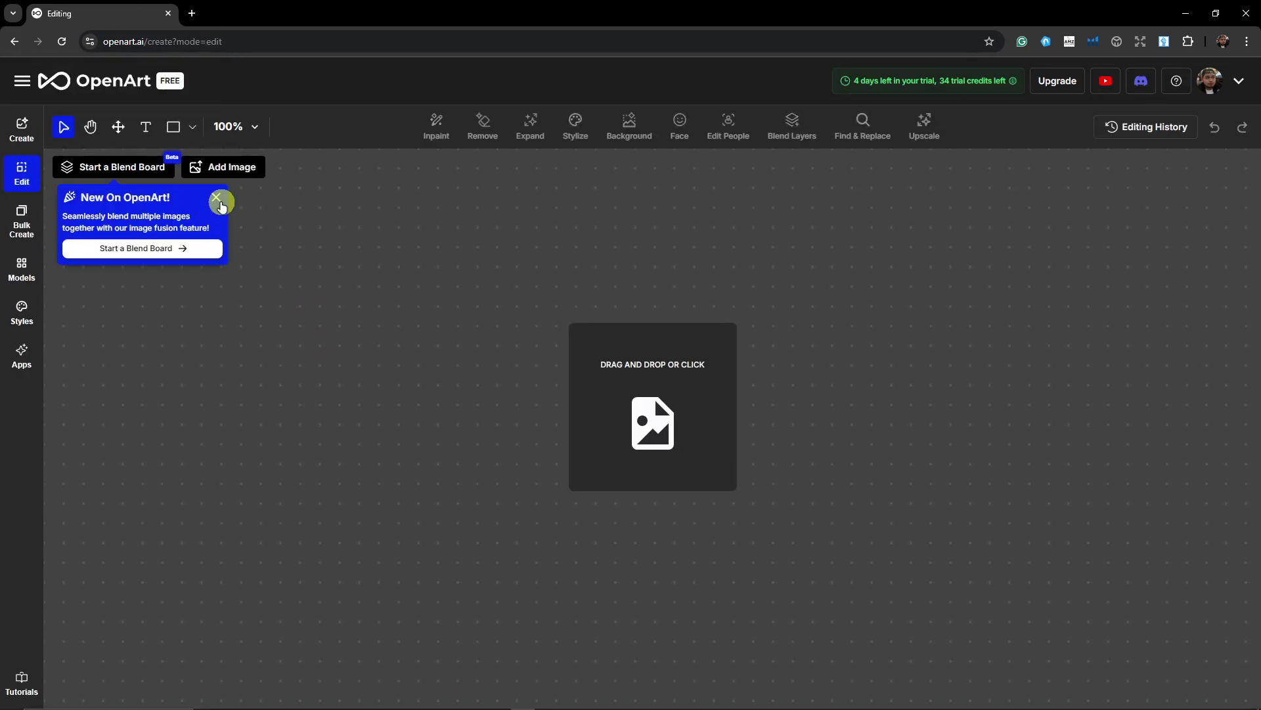
click(216, 198)
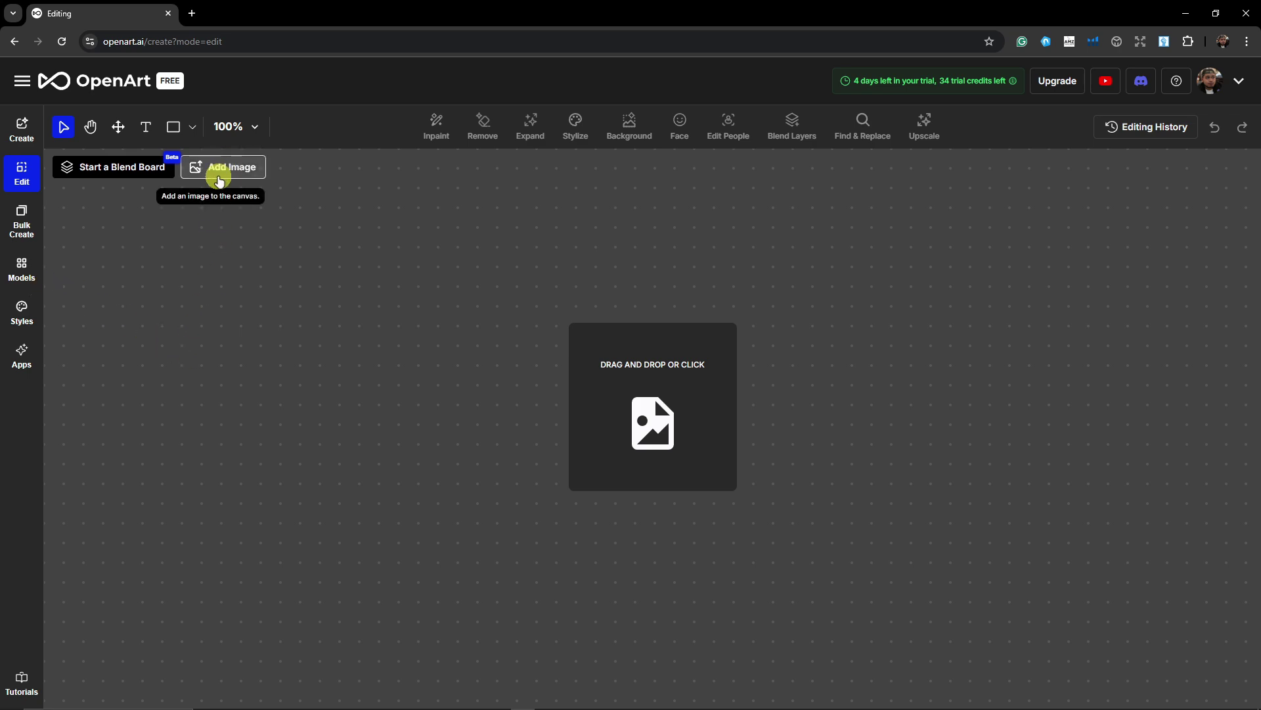
Step: Try to add the pexels-kwnos-iv landscape photo from the Downloads folder to the canvas
click(211, 170)
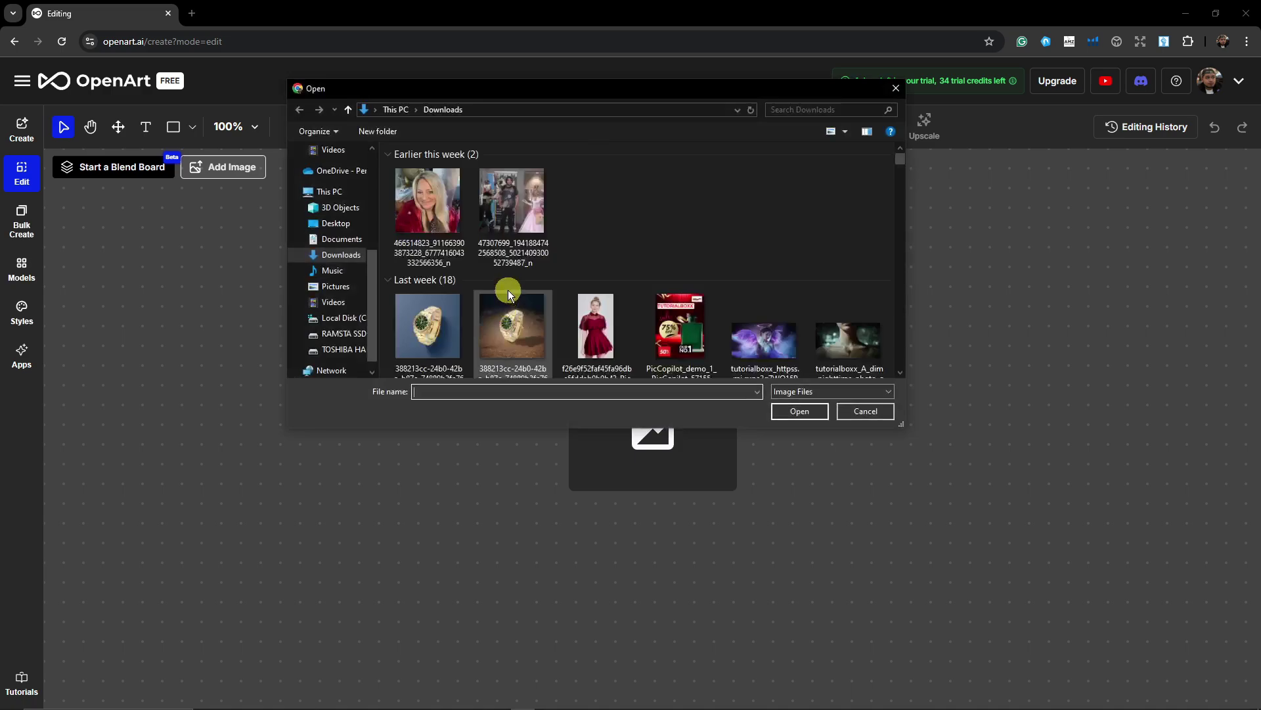
scroll(621, 208, down, 10)
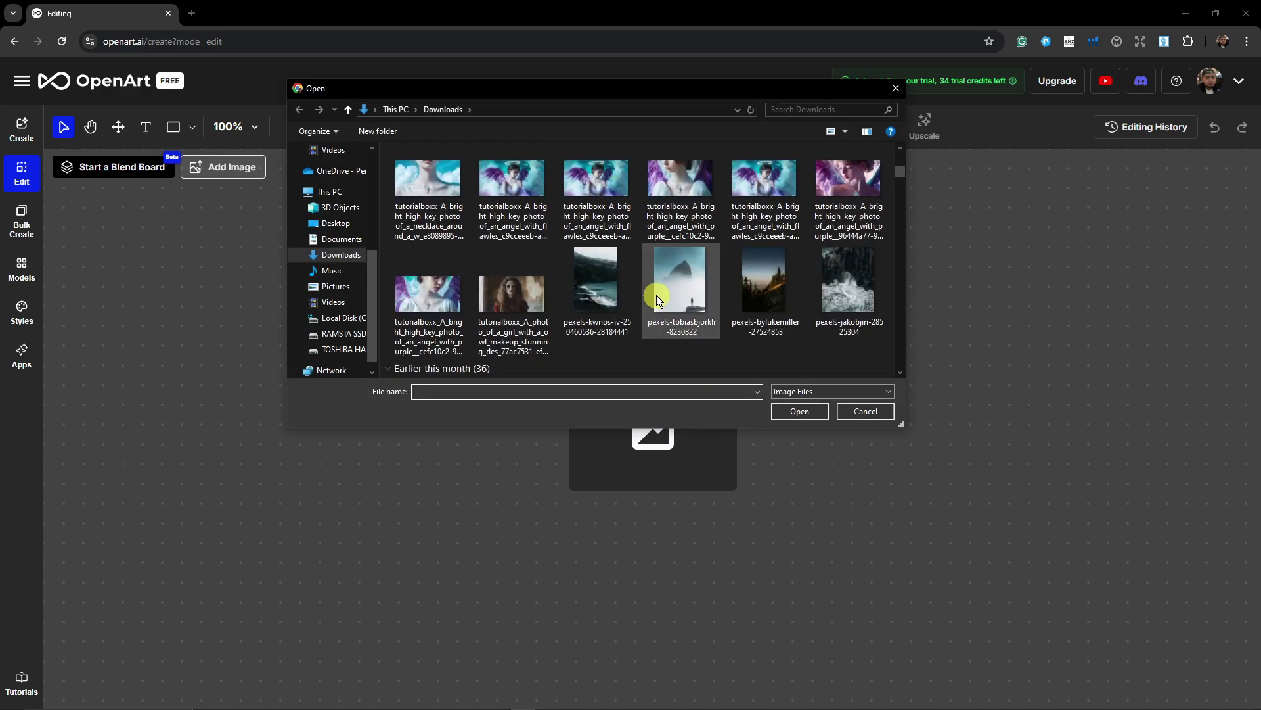
double_click(608, 273)
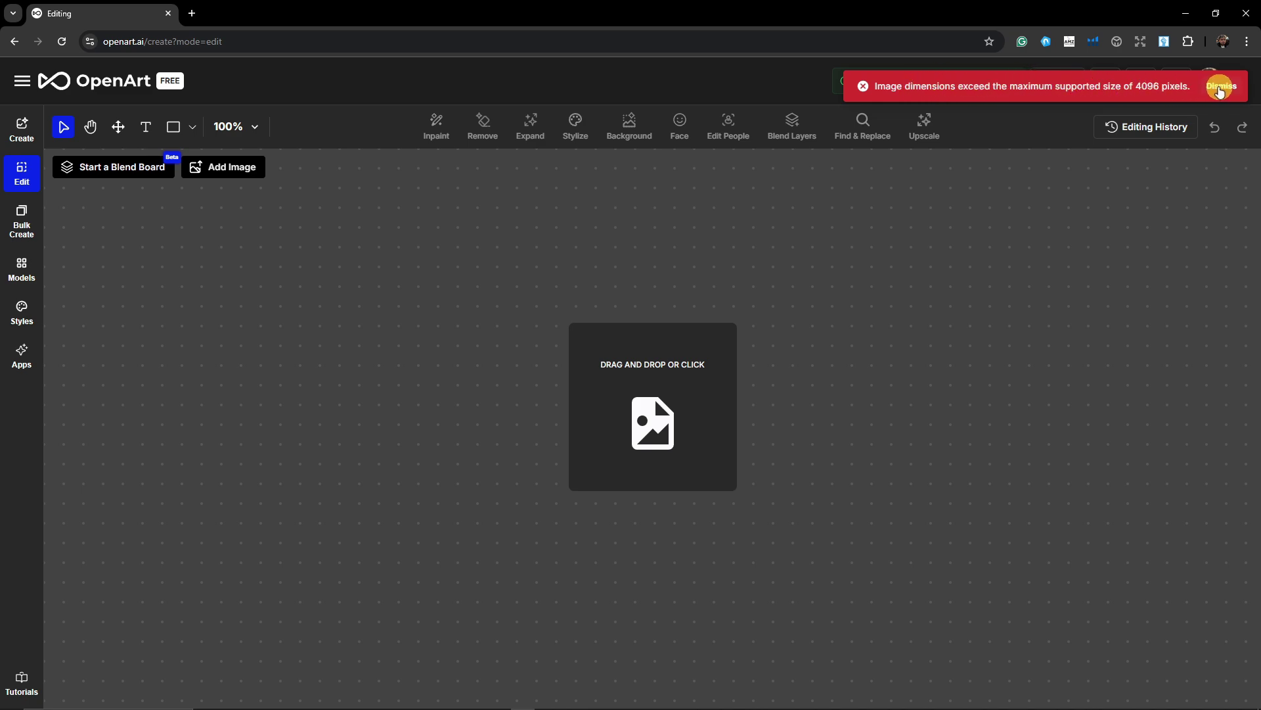
click(1214, 89)
Step: Add the gold watch picture with the brown ground background from the Downloads folder to the canvas
click(244, 169)
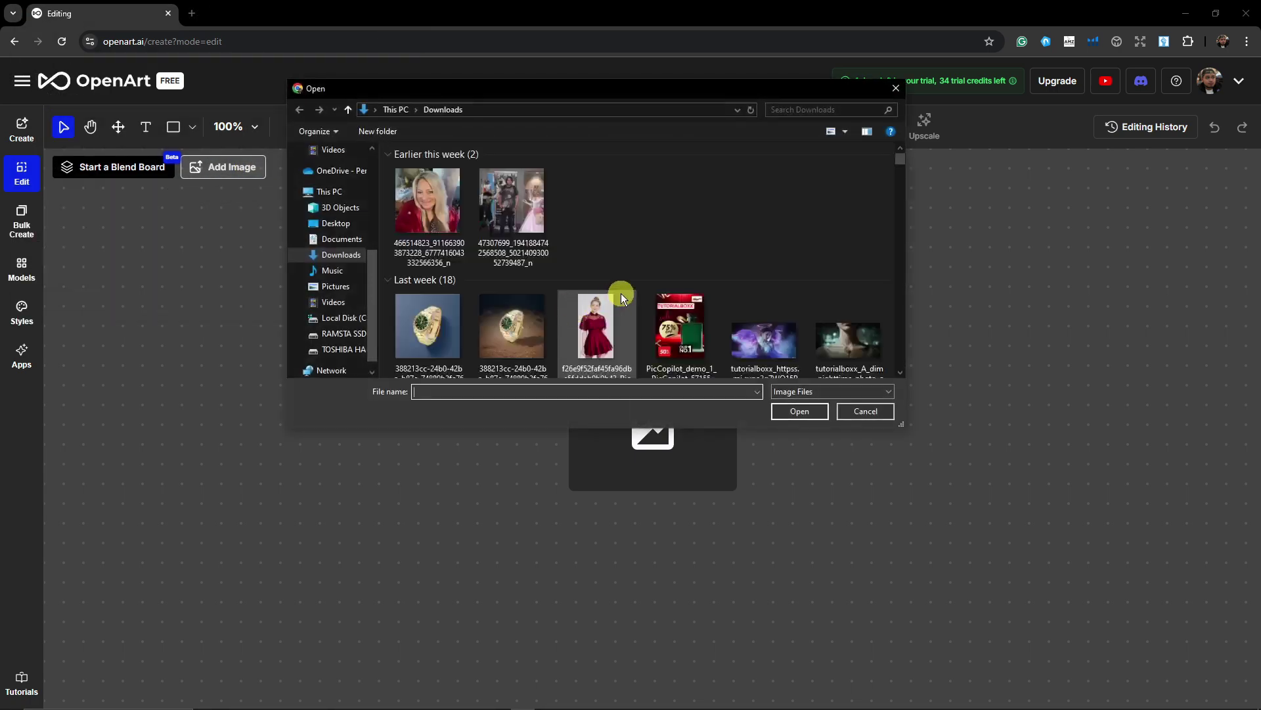
double_click(513, 308)
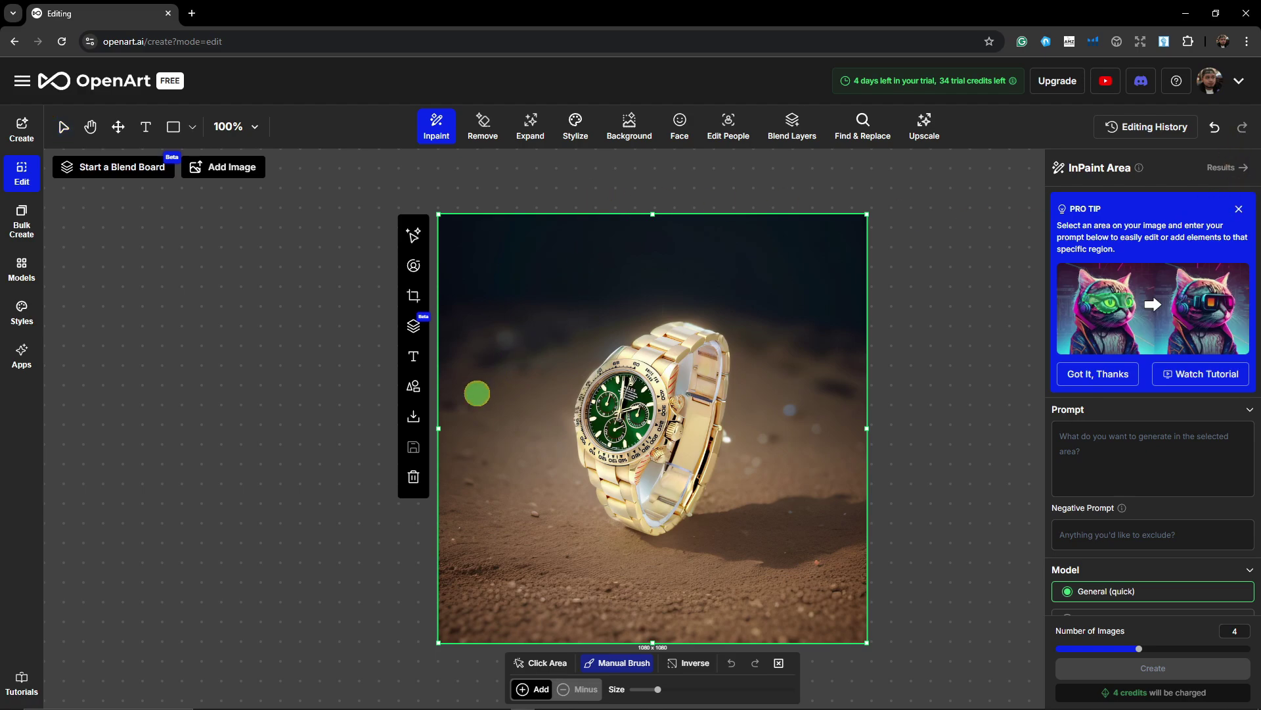
Step: Activate Click Area selection on the watch image and preview up close which parts of the watch can be selected
click(415, 238)
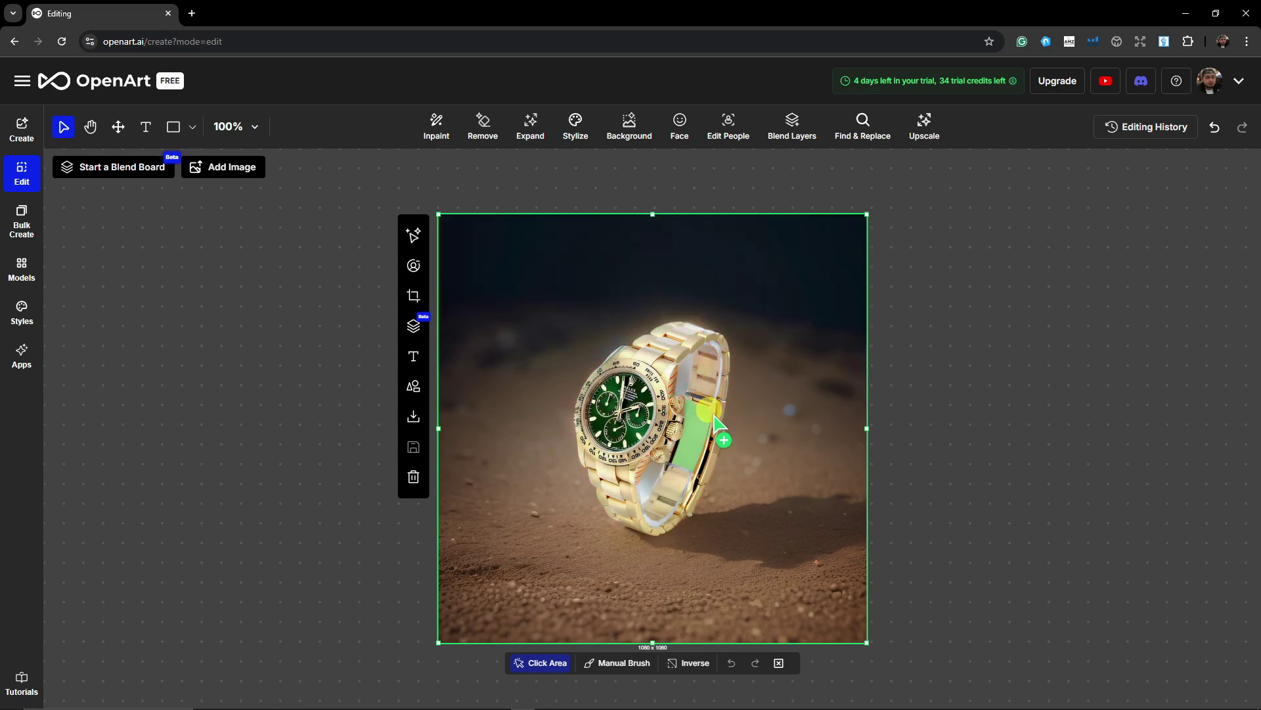
scroll(731, 431, up, 6)
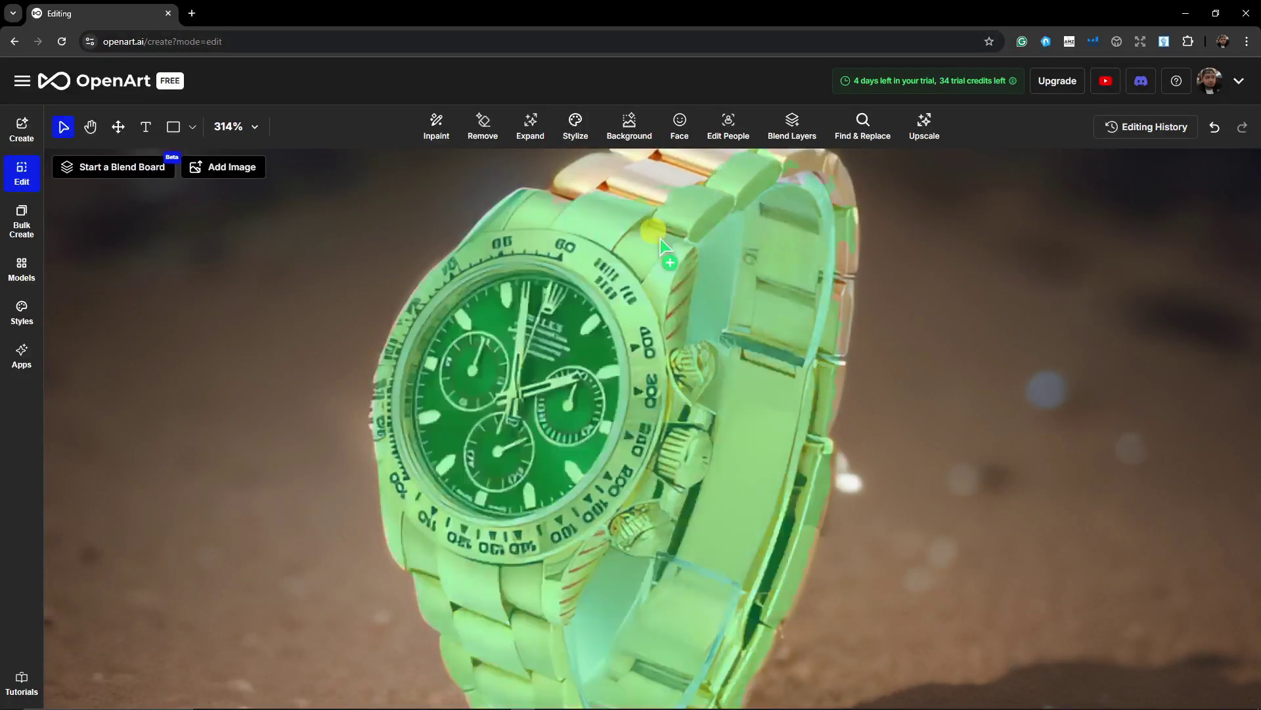
scroll(683, 394, down, 1)
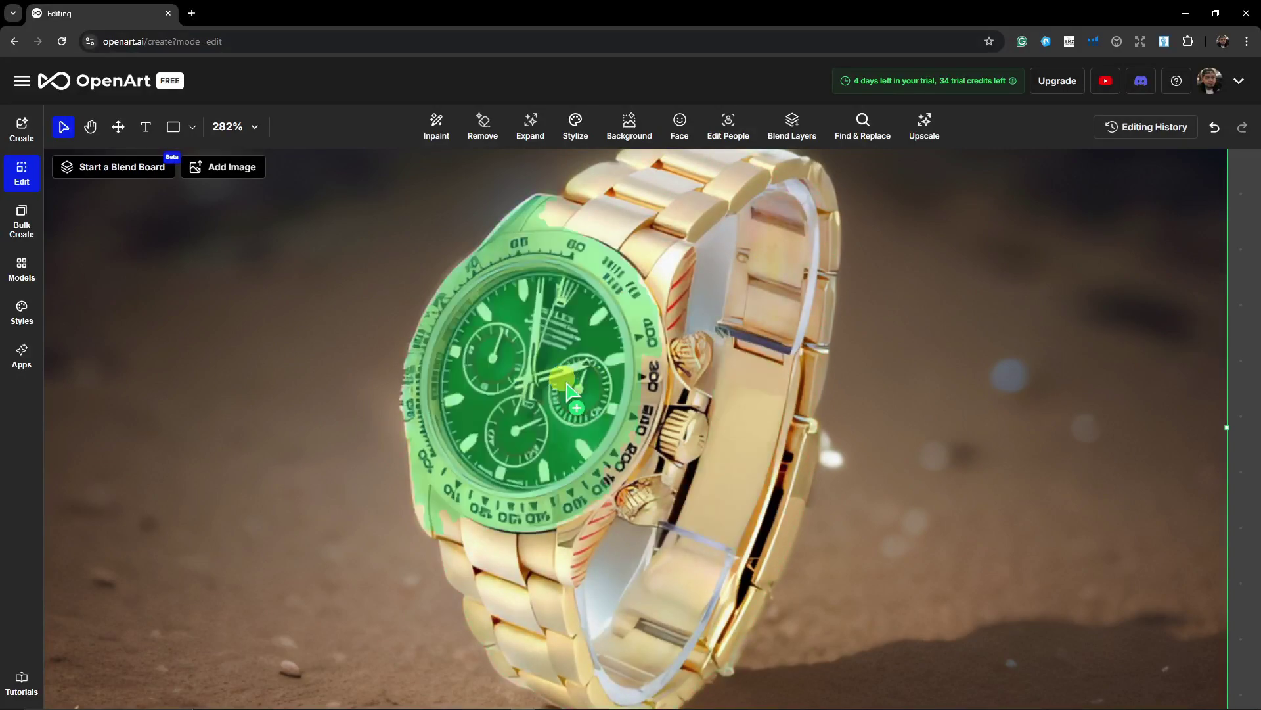
scroll(755, 394, down, 6)
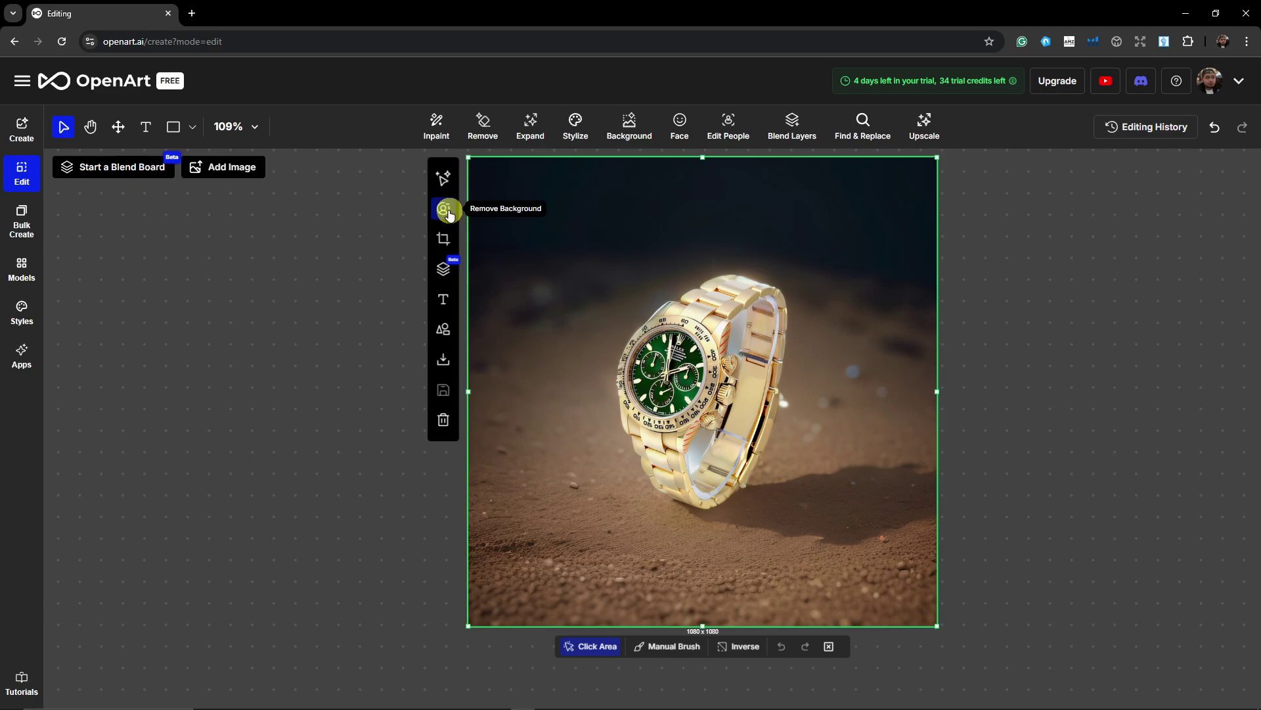
Step: Try a custom crop on the watch image by adjusting the crop frame, then cancel it
click(444, 238)
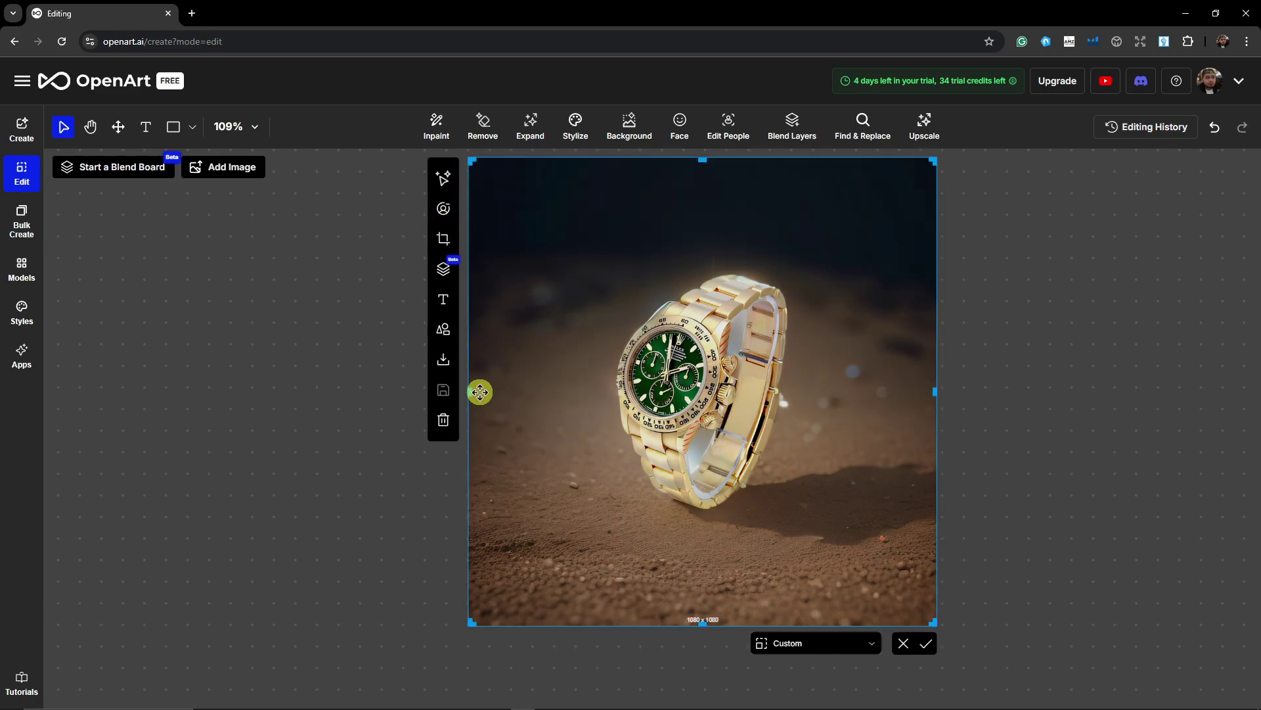
drag(471, 393, 470, 434)
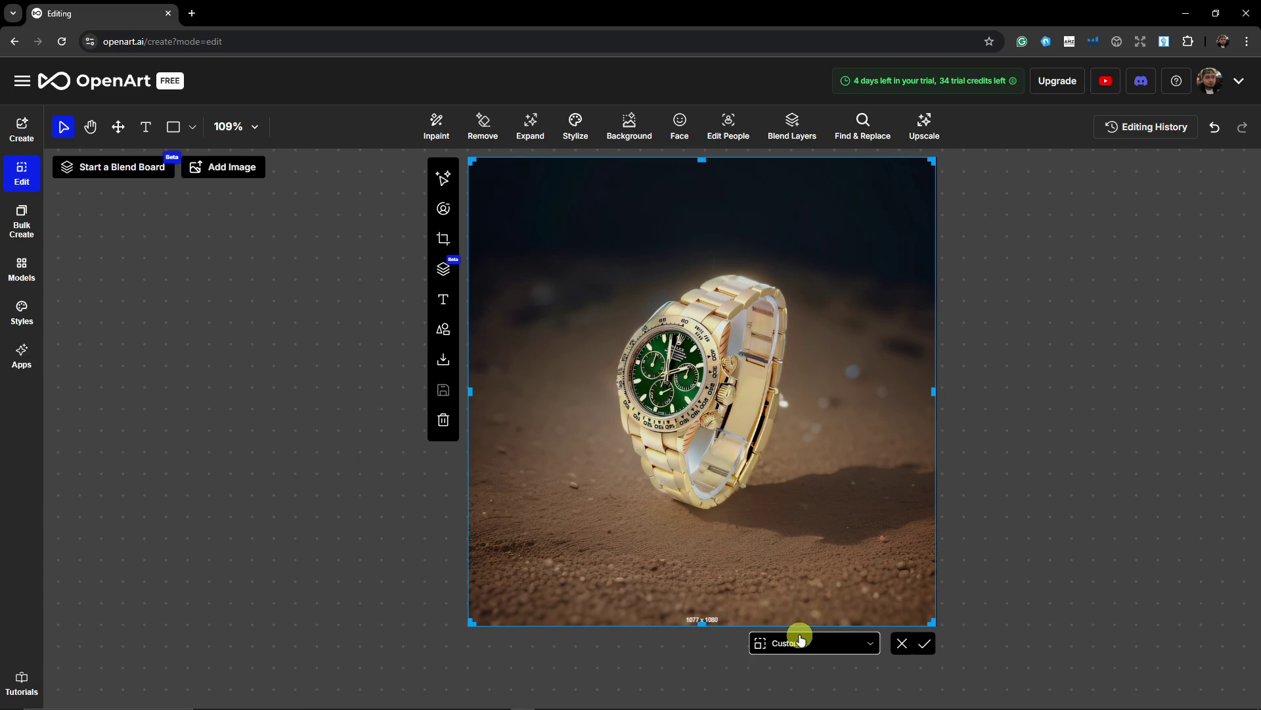
click(904, 643)
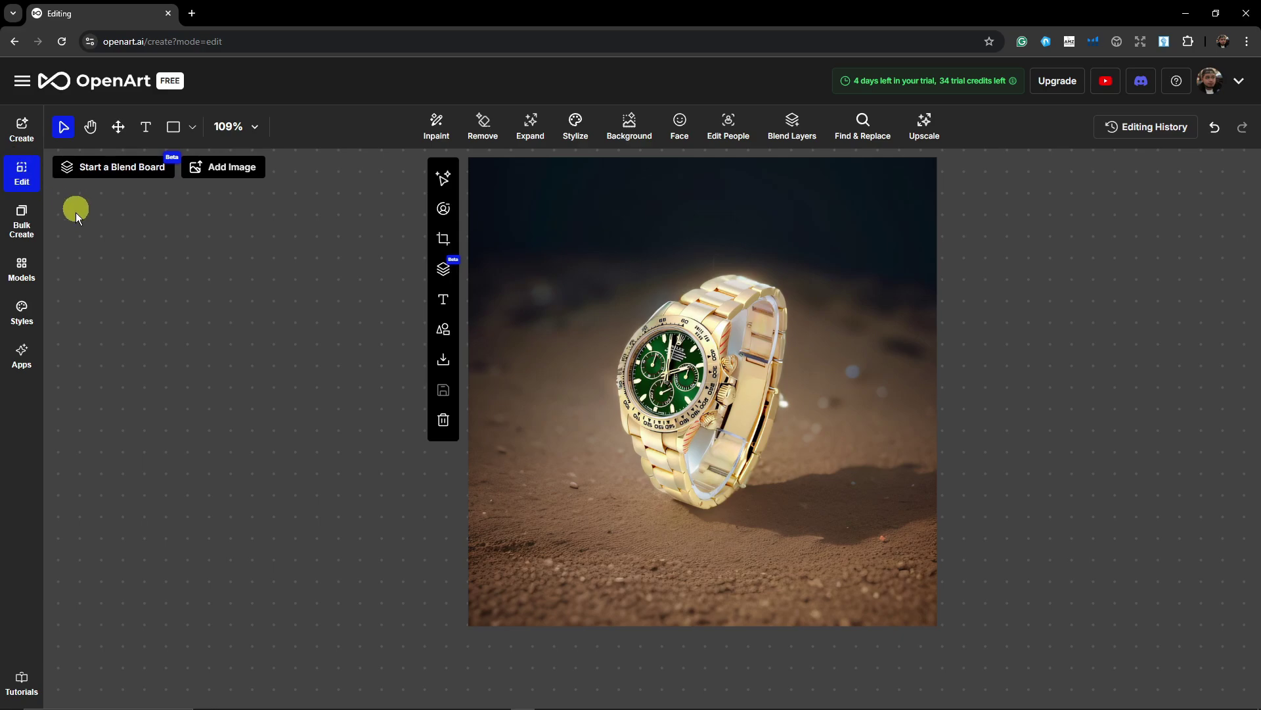
Step: Return to the image creation page and look through the albums, editing history and bulk creations before going back to the generated images
click(20, 131)
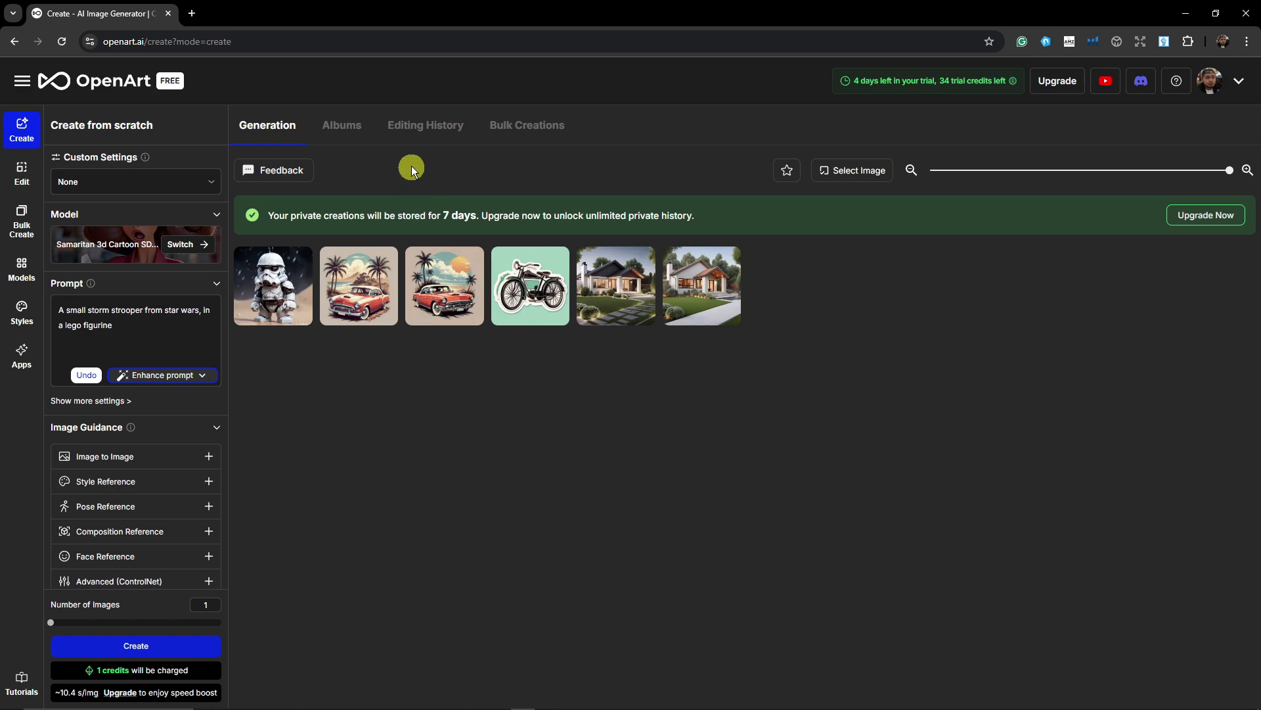
click(343, 130)
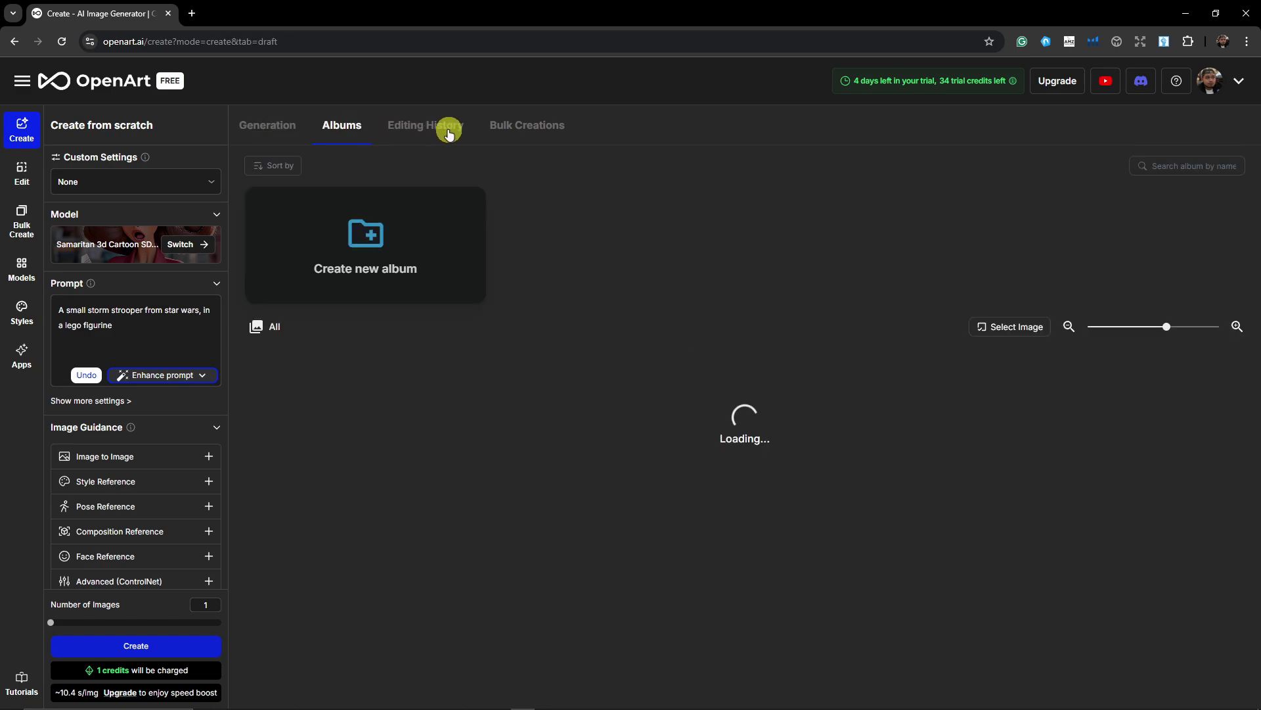
click(447, 130)
click(512, 130)
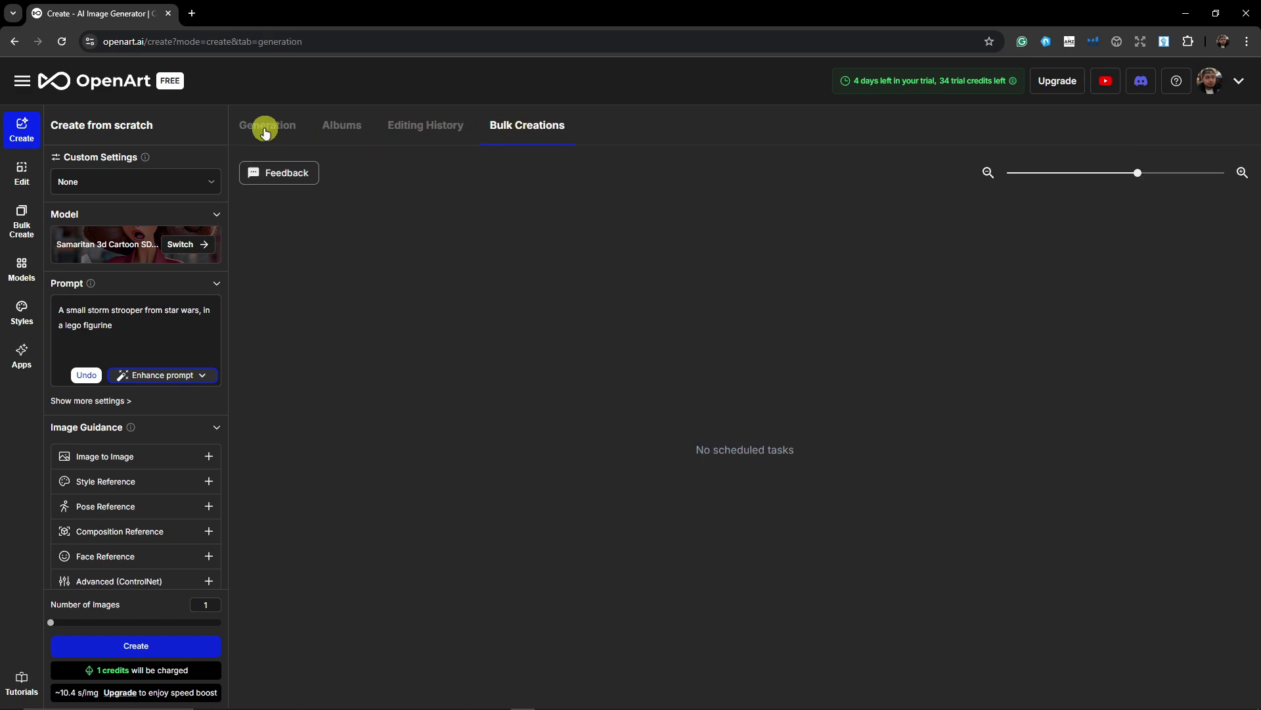
click(263, 127)
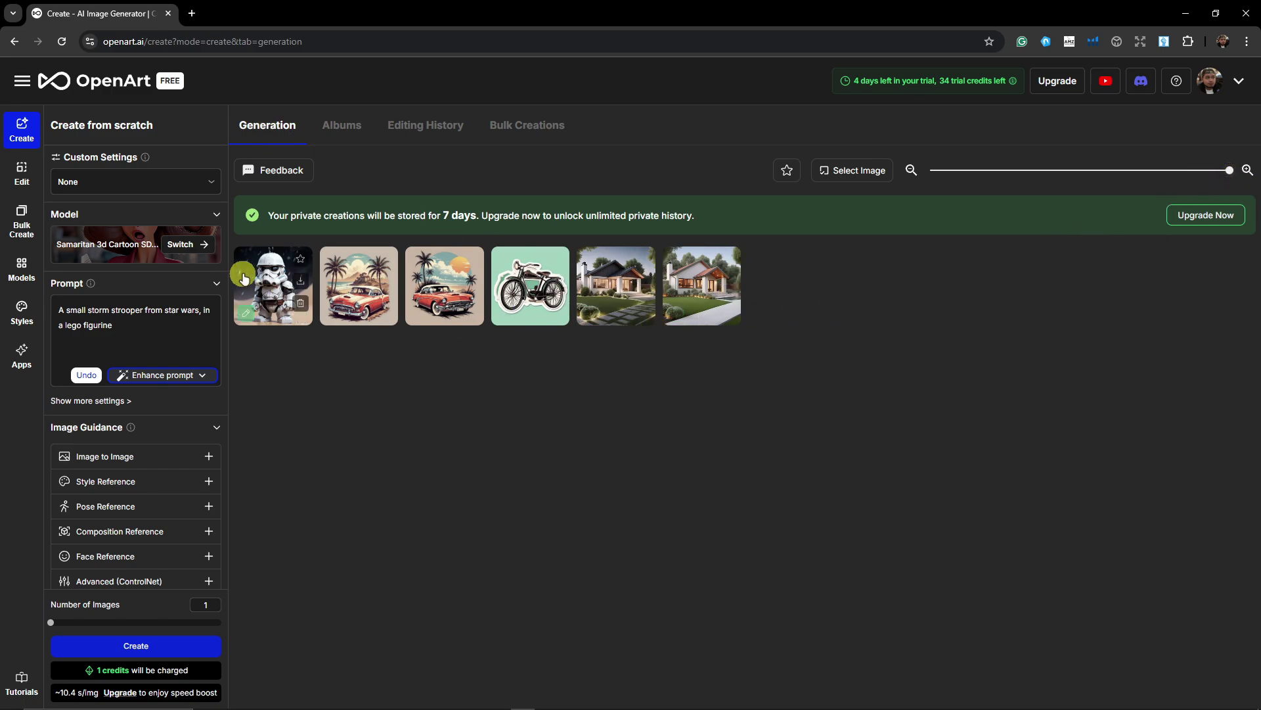
Step: View the generation details of the storm trooper figurine and the following image, then close the preview
click(270, 287)
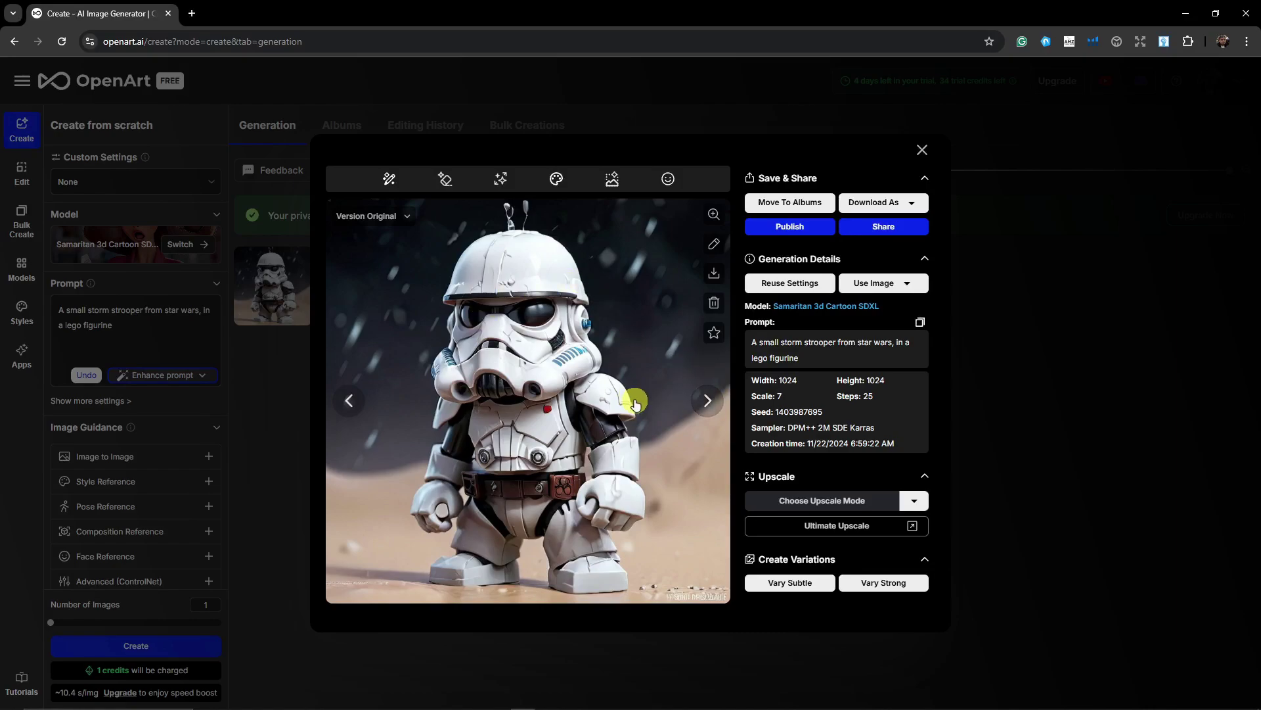
click(708, 400)
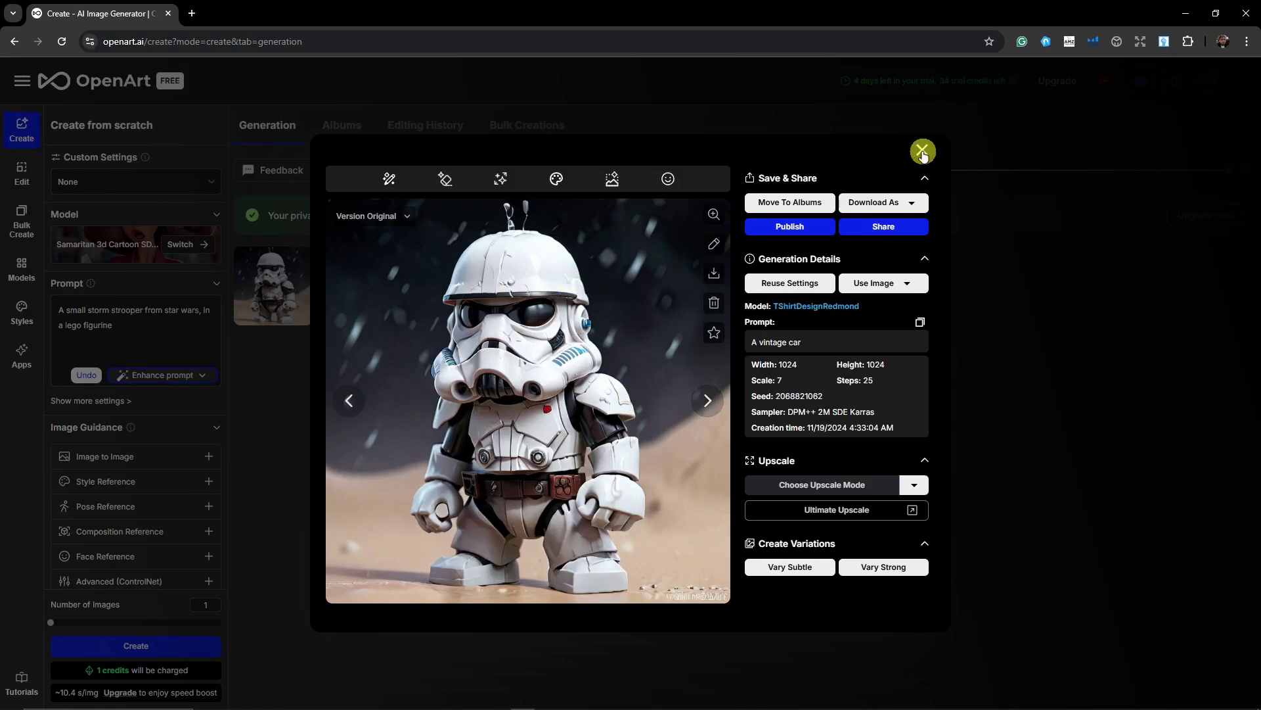
click(923, 152)
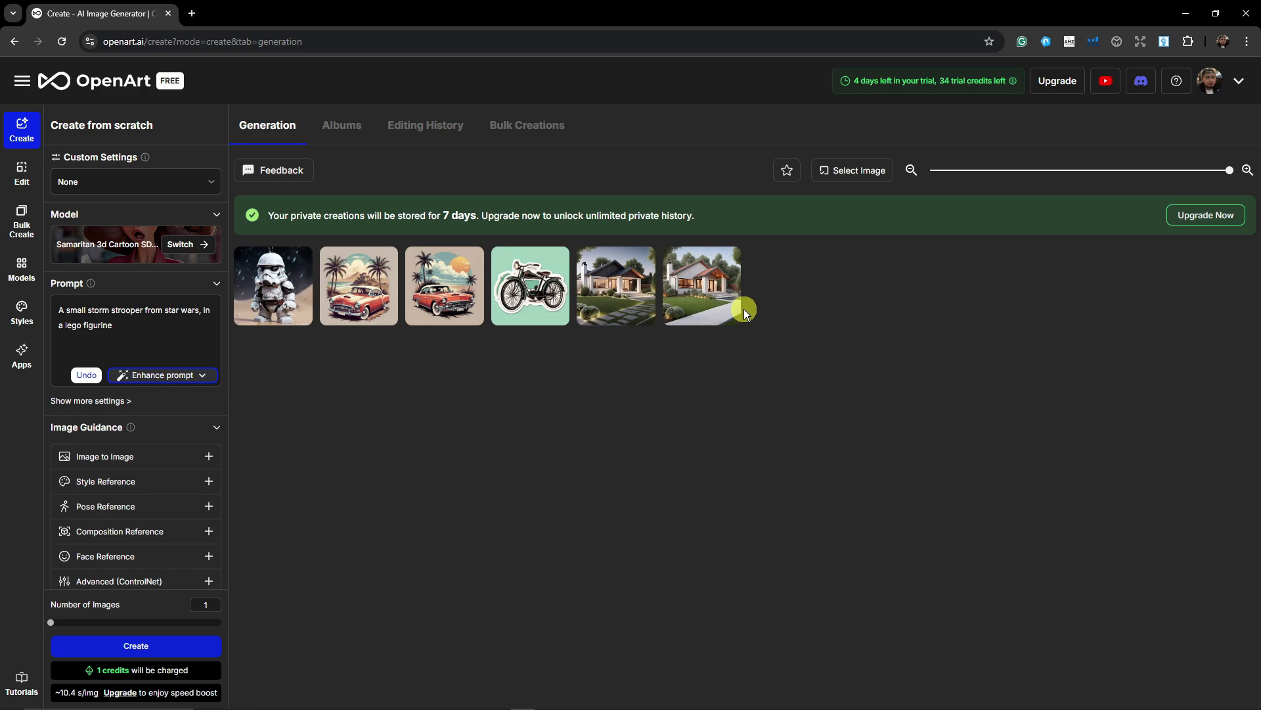
Step: Open the modern house image with the stone path, fully reveal it with the comparison slider and inspect it full size
click(615, 281)
drag(527, 411, 305, 420)
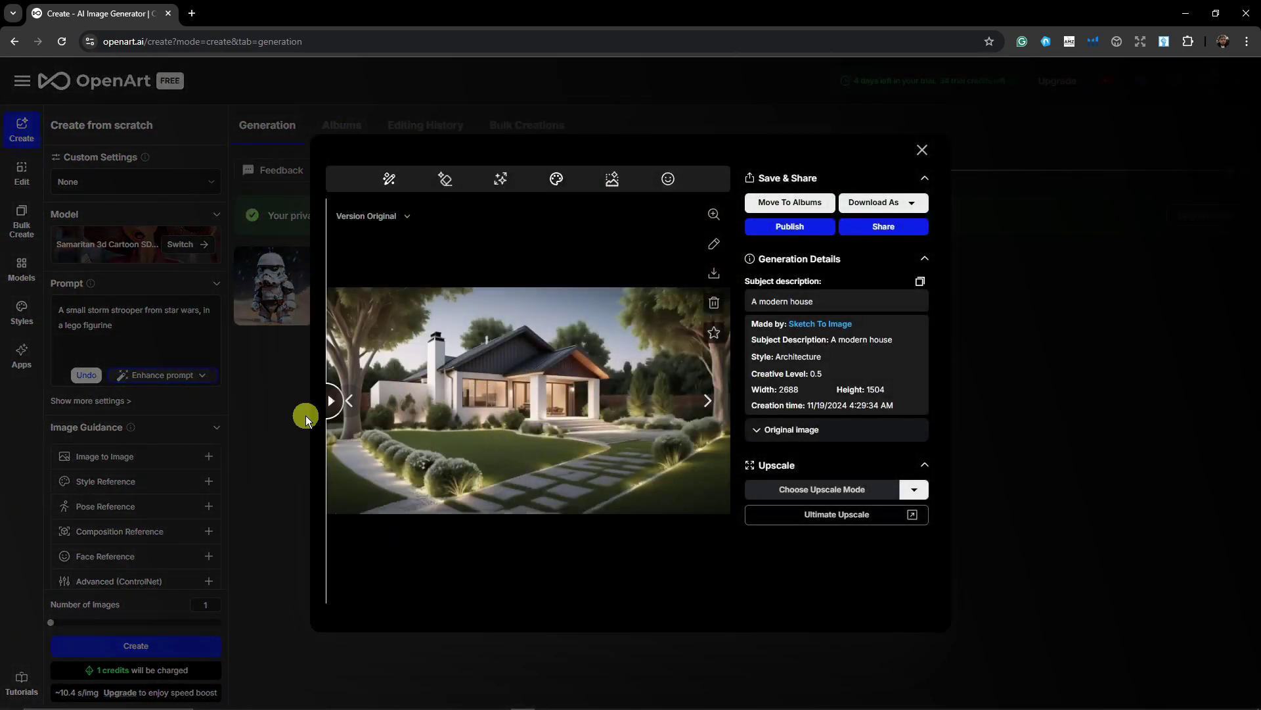
click(714, 214)
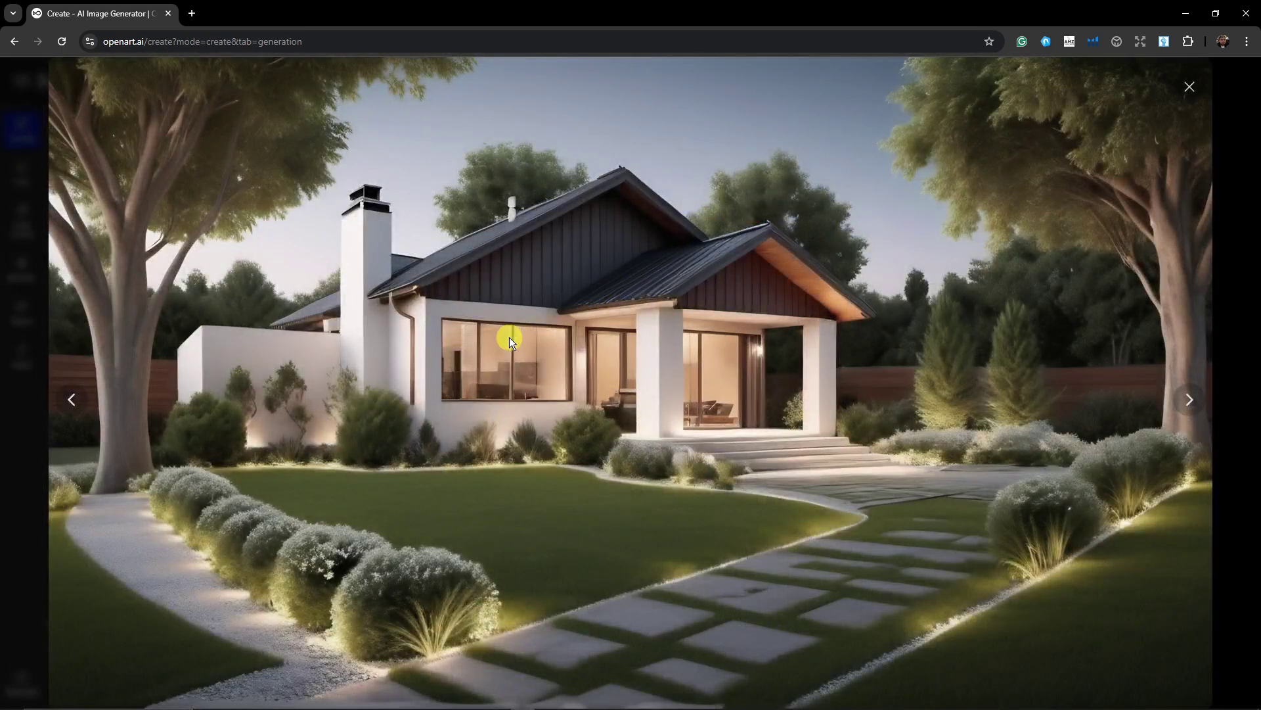
click(1190, 87)
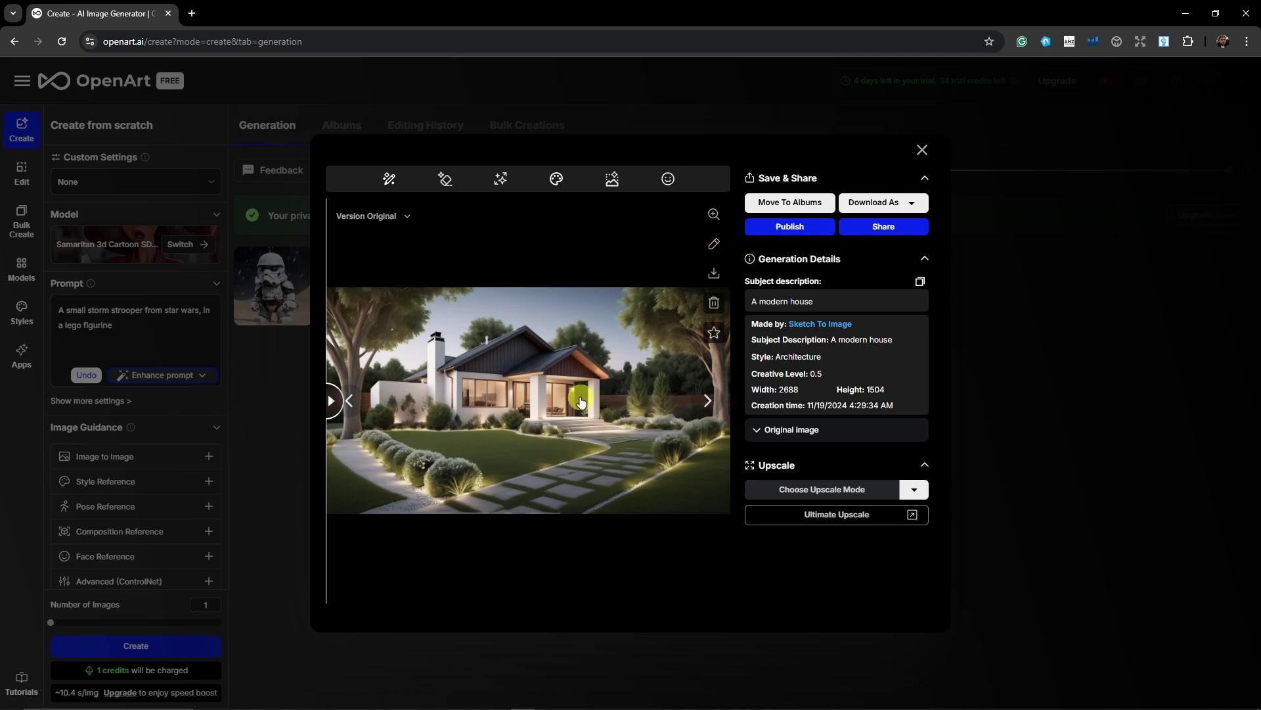
Step: Check the quick editing tools offered for the modern house image and open the image in the editor
mouse_move(386, 184)
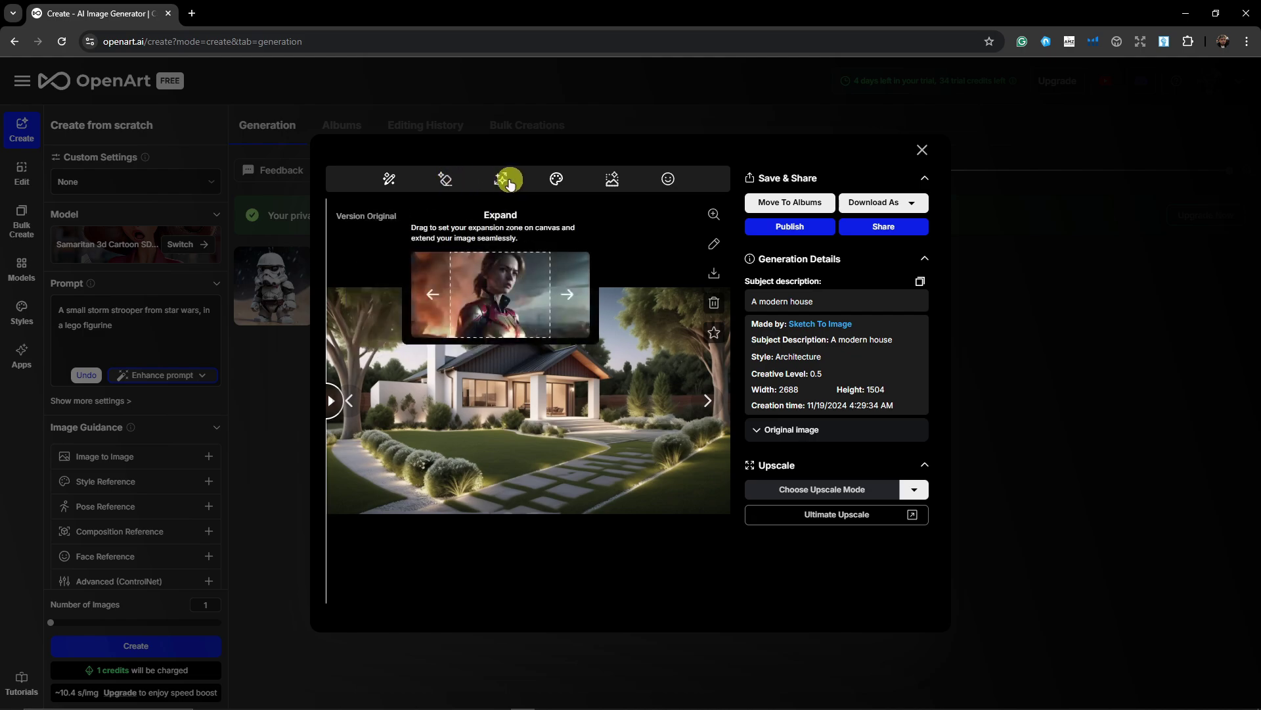
mouse_move(566, 180)
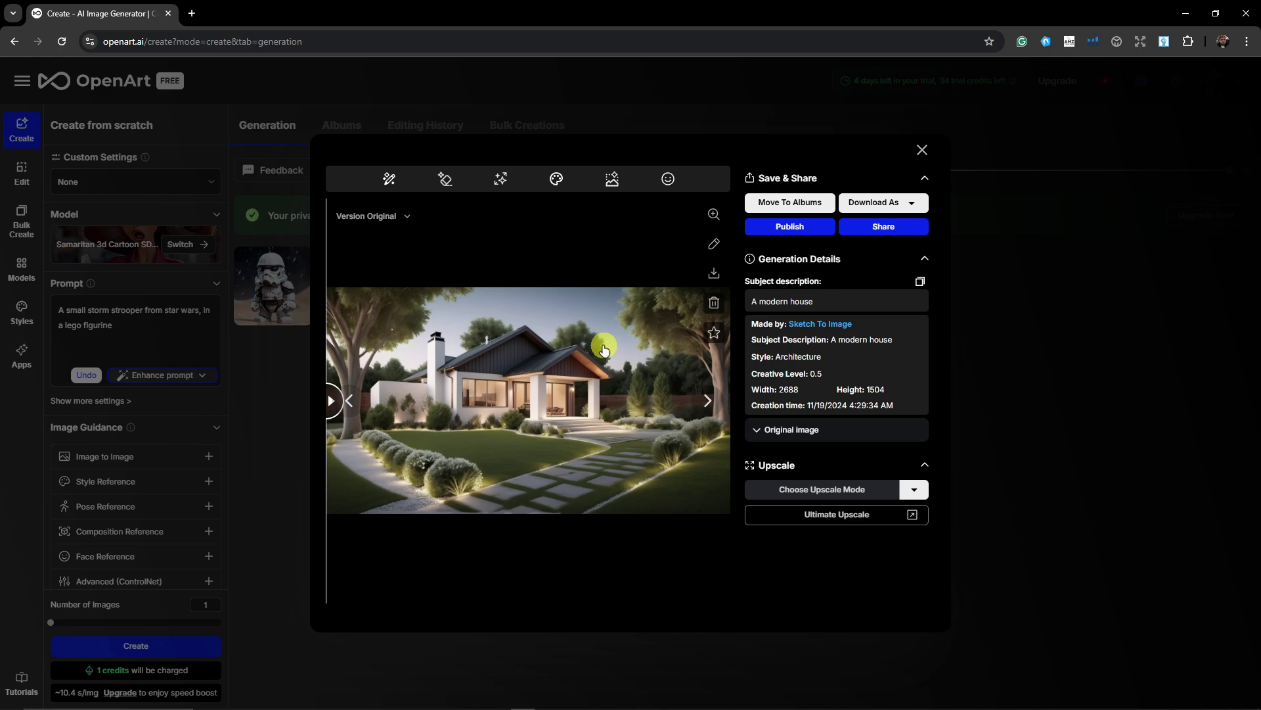
click(715, 246)
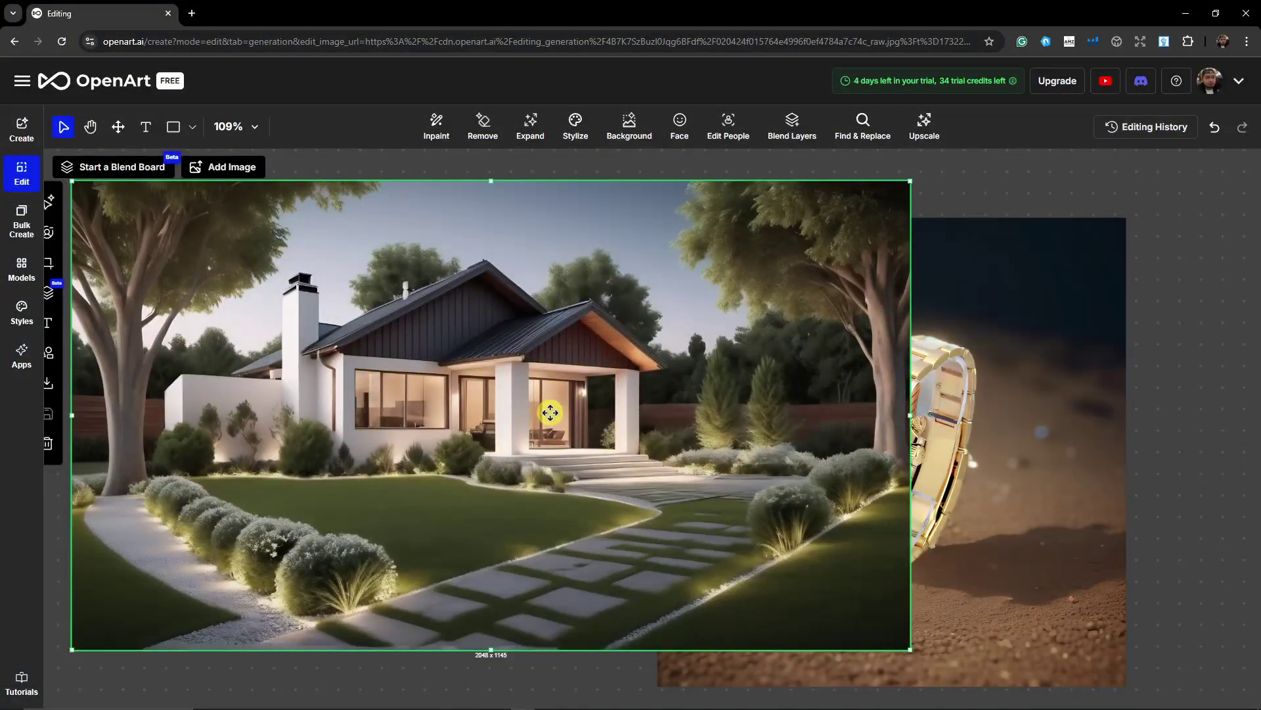
Step: Separate the overlapping house and watch images and rearrange them on the canvas
scroll(550, 412, down, 6)
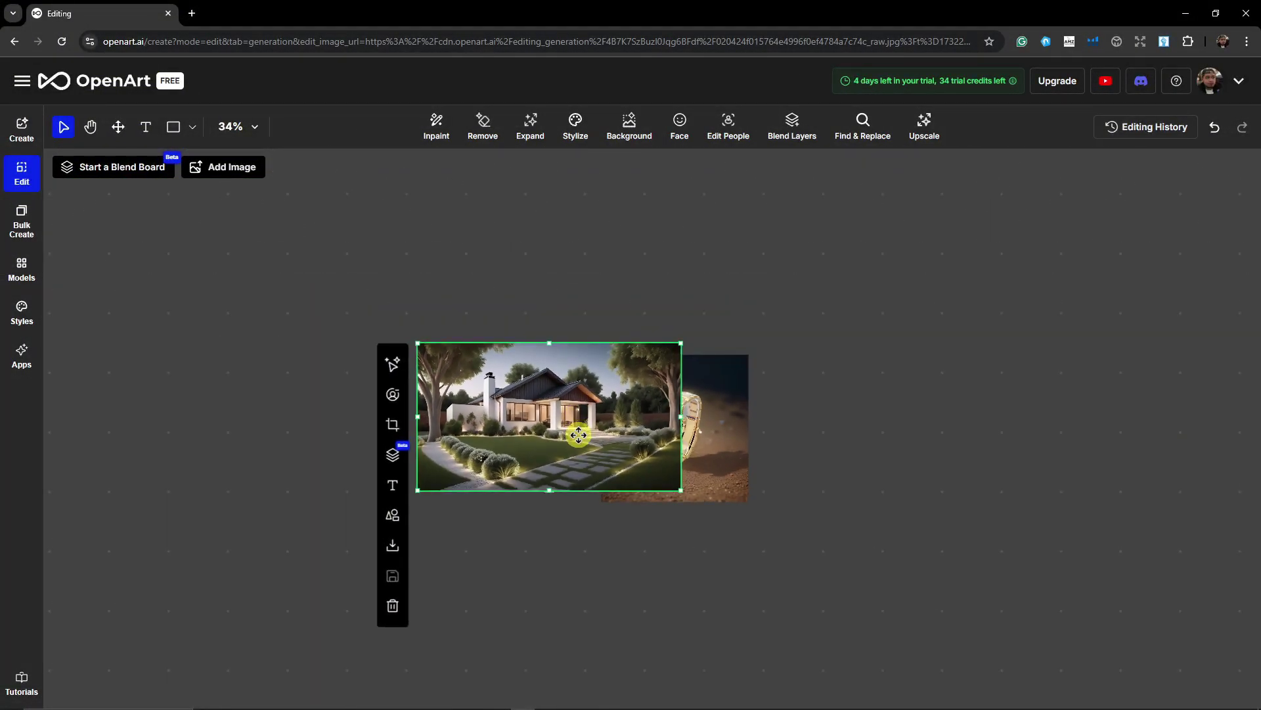
drag(578, 434, 313, 337)
drag(687, 450, 861, 297)
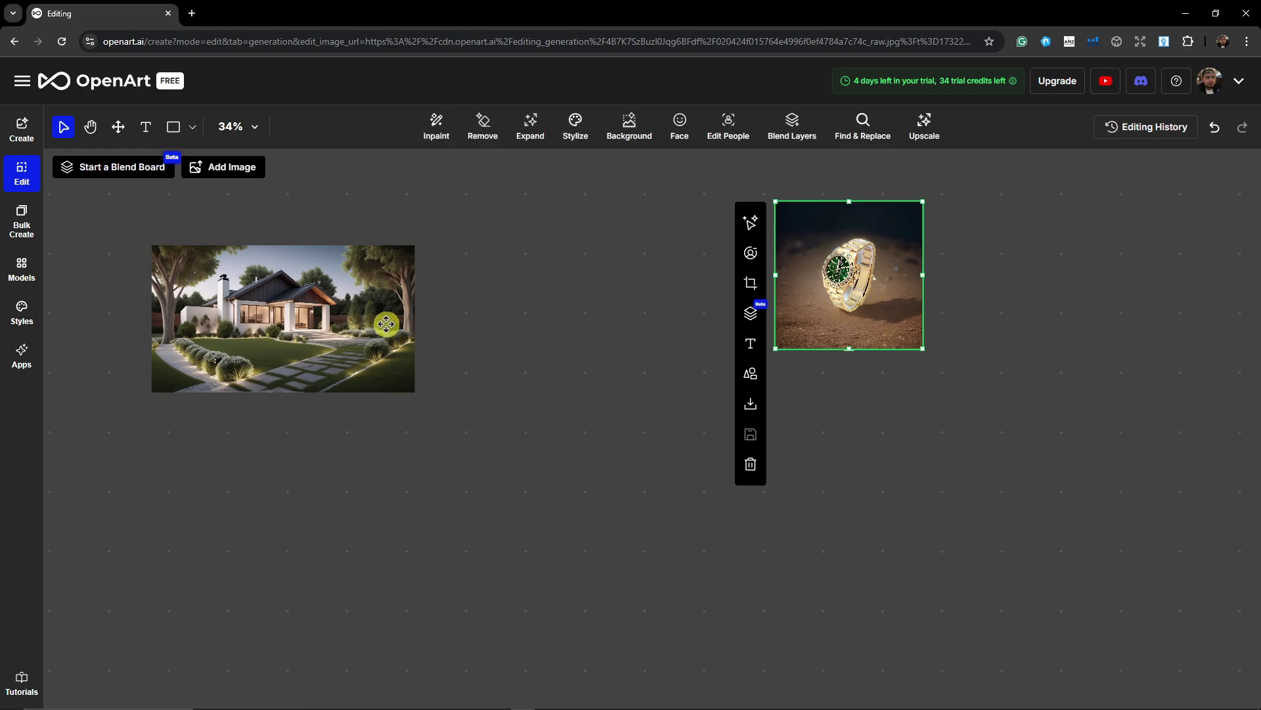
drag(386, 323, 613, 295)
drag(473, 283, 304, 271)
drag(832, 258, 707, 342)
drag(377, 296, 609, 358)
Step: Delete the gold watch image and centre the house image on the canvas
click(697, 336)
key(Delete)
scroll(547, 327, up, 4)
scroll(548, 328, up, 4)
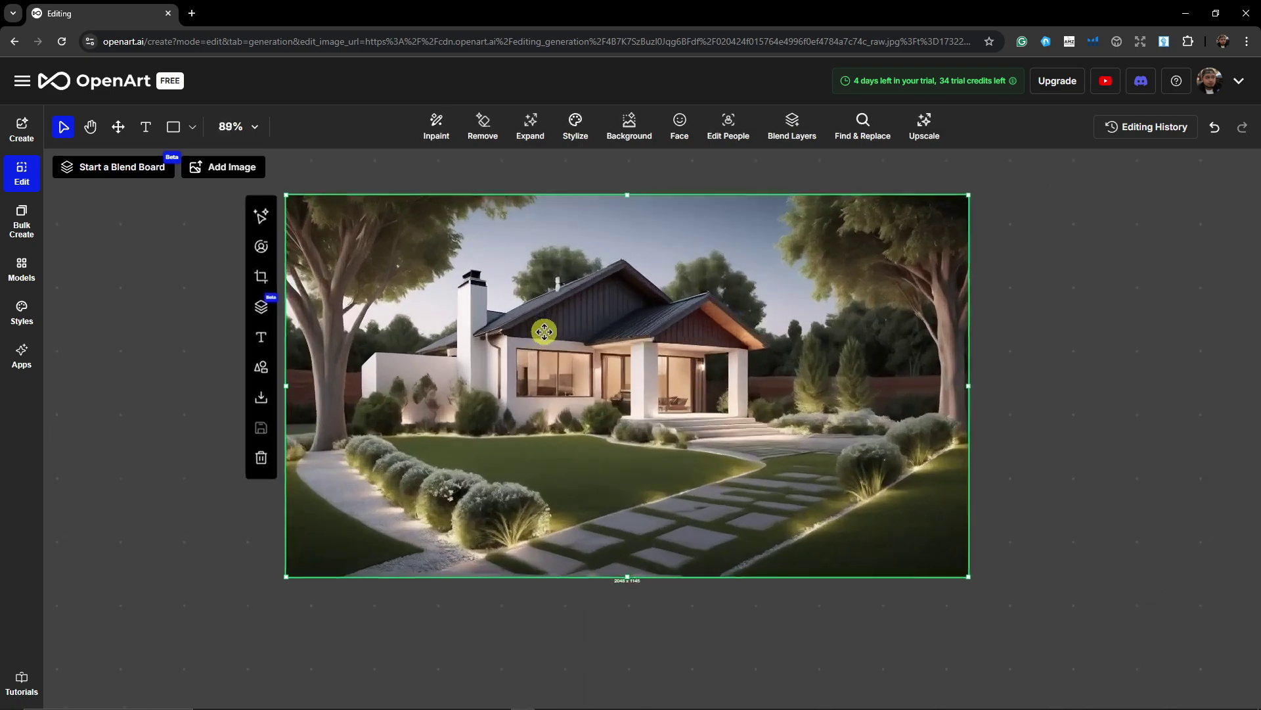
drag(566, 297, 591, 327)
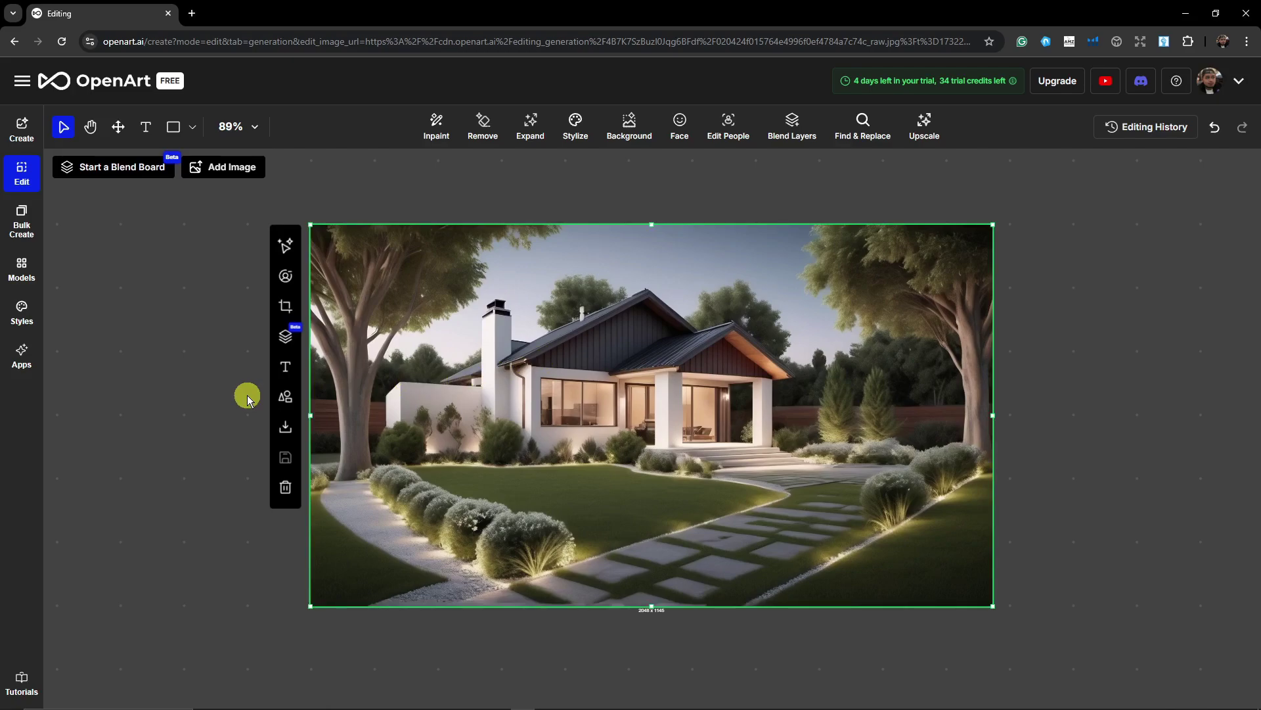
scroll(485, 408, down, 1)
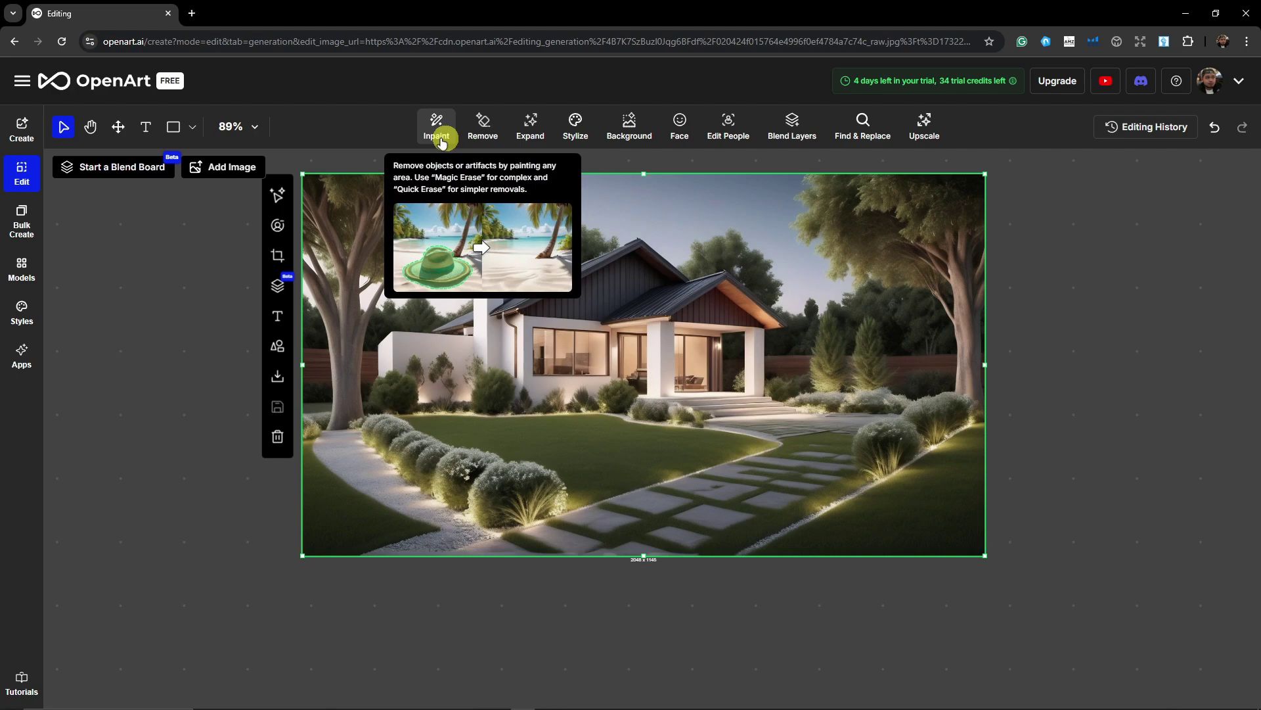
Step: Use Remove with Quick Erase and an enlarged manual brush on the round bush beside the stone path's right edge
click(492, 126)
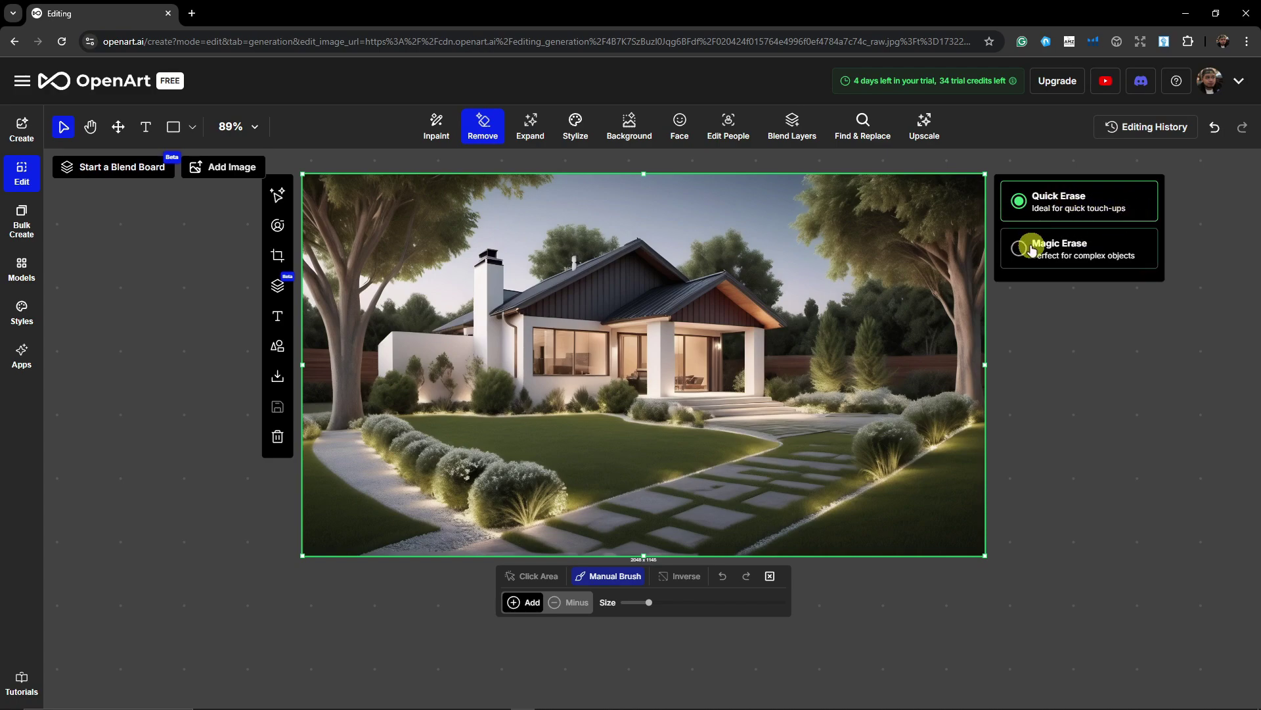
scroll(839, 301, up, 2)
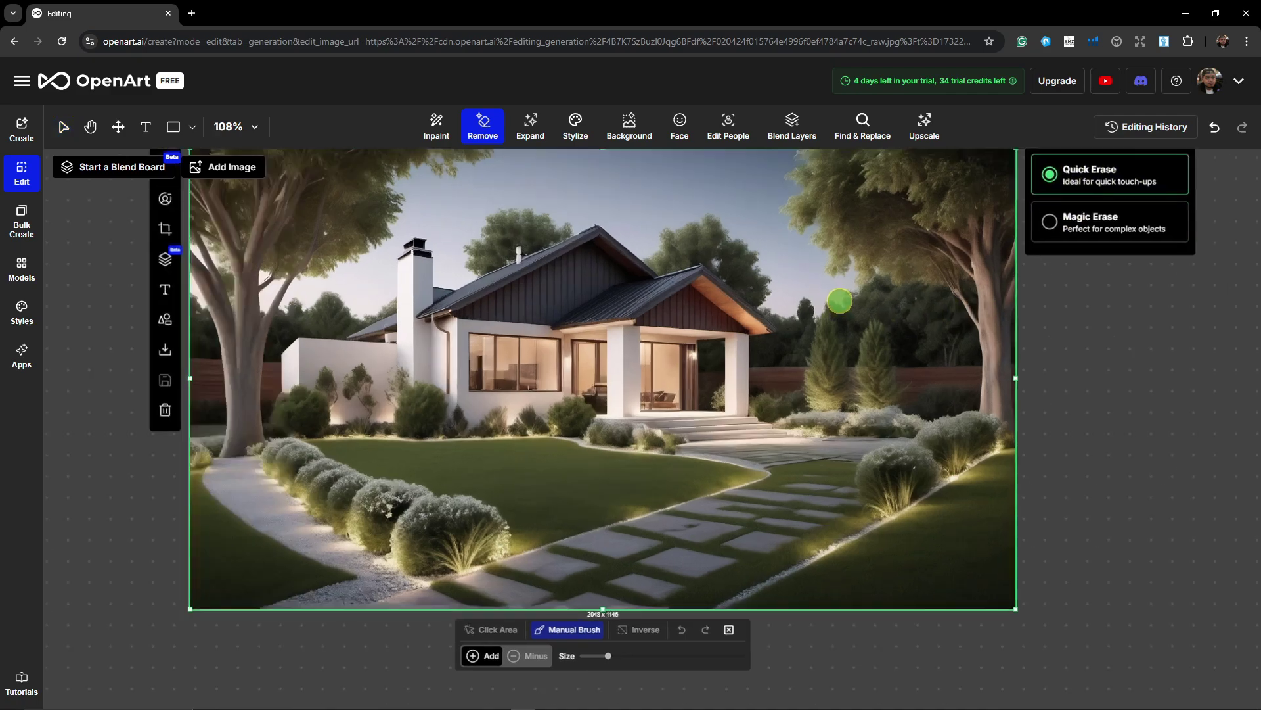
scroll(839, 301, up, 1)
scroll(660, 428, up, 3)
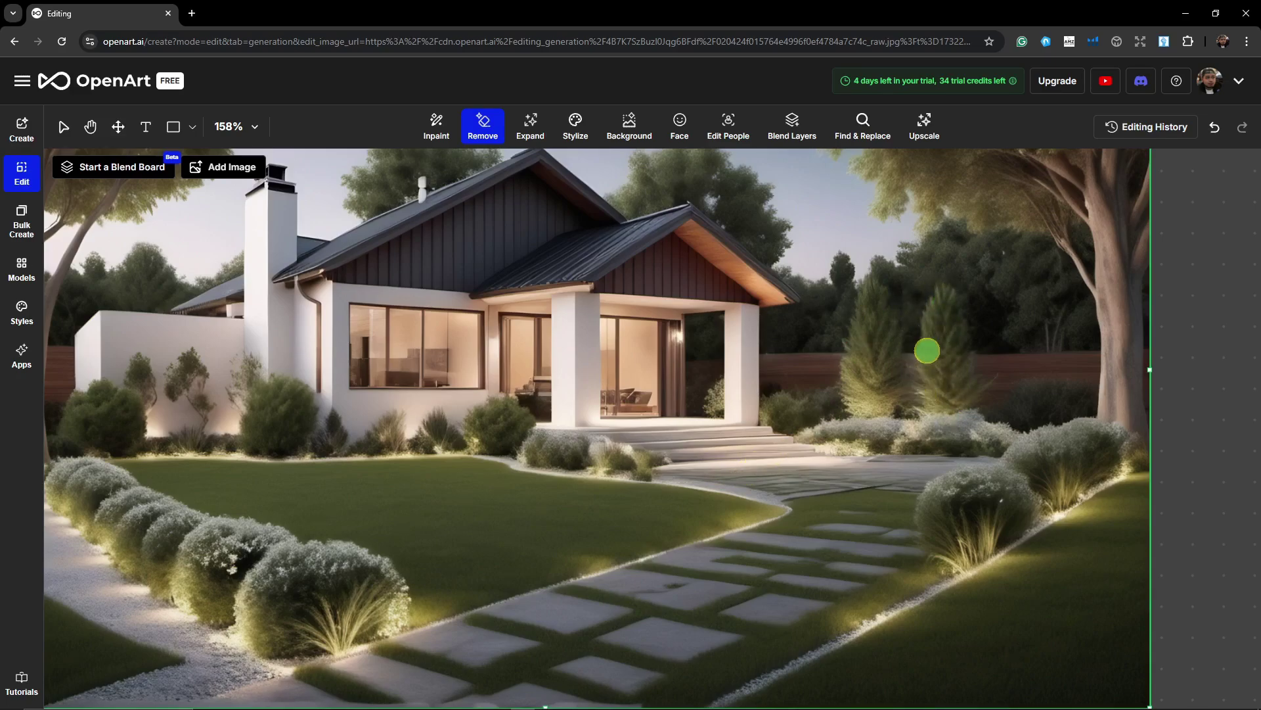
scroll(958, 491, down, 2)
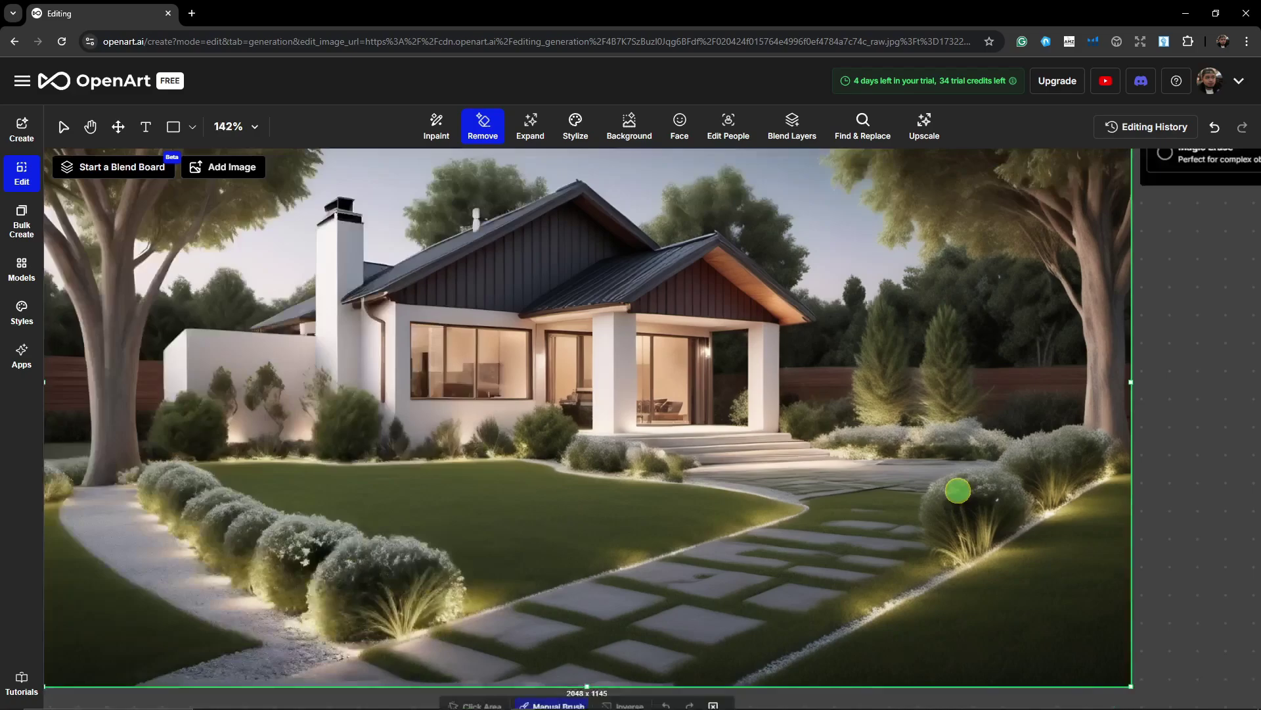
scroll(958, 490, down, 2)
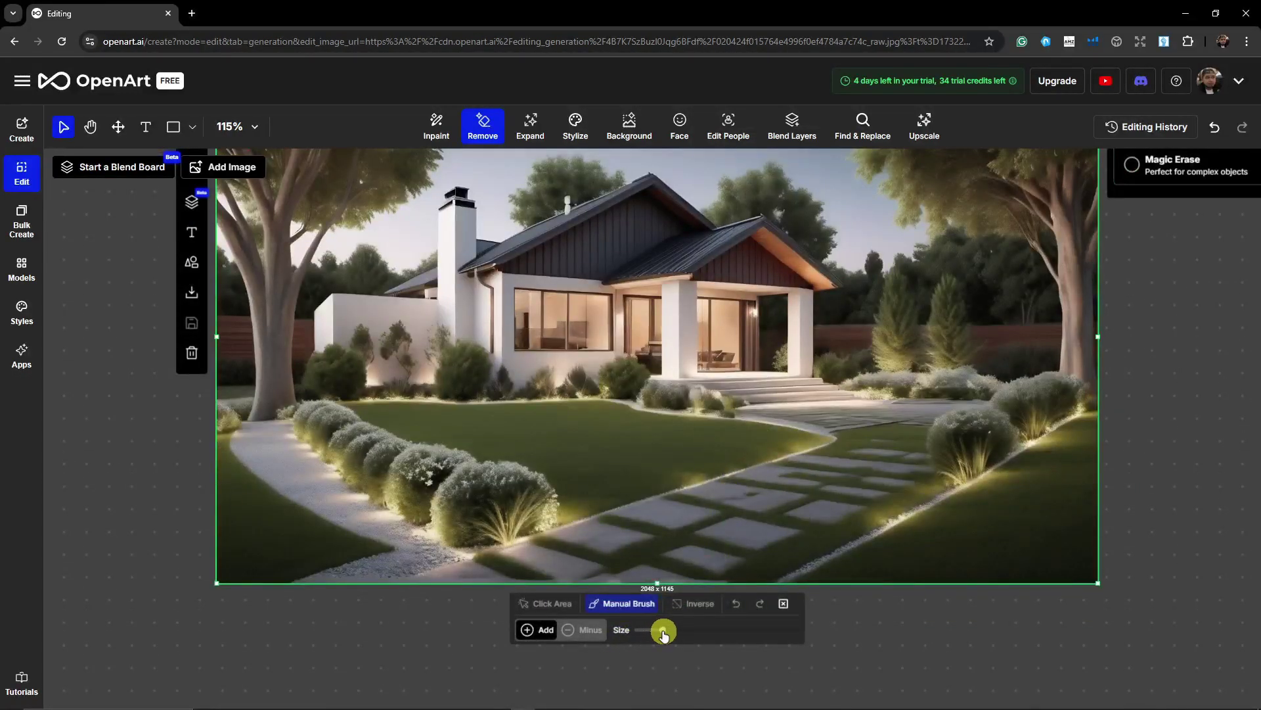
drag(663, 630, 710, 630)
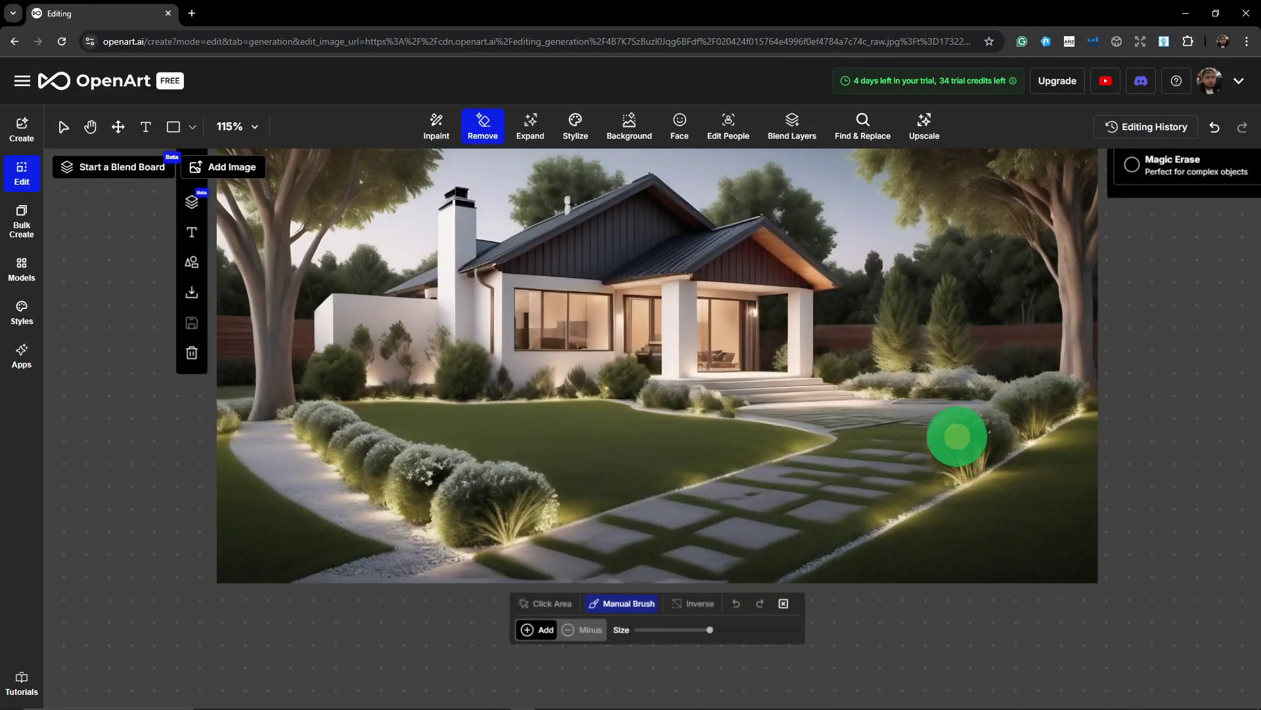
click(957, 436)
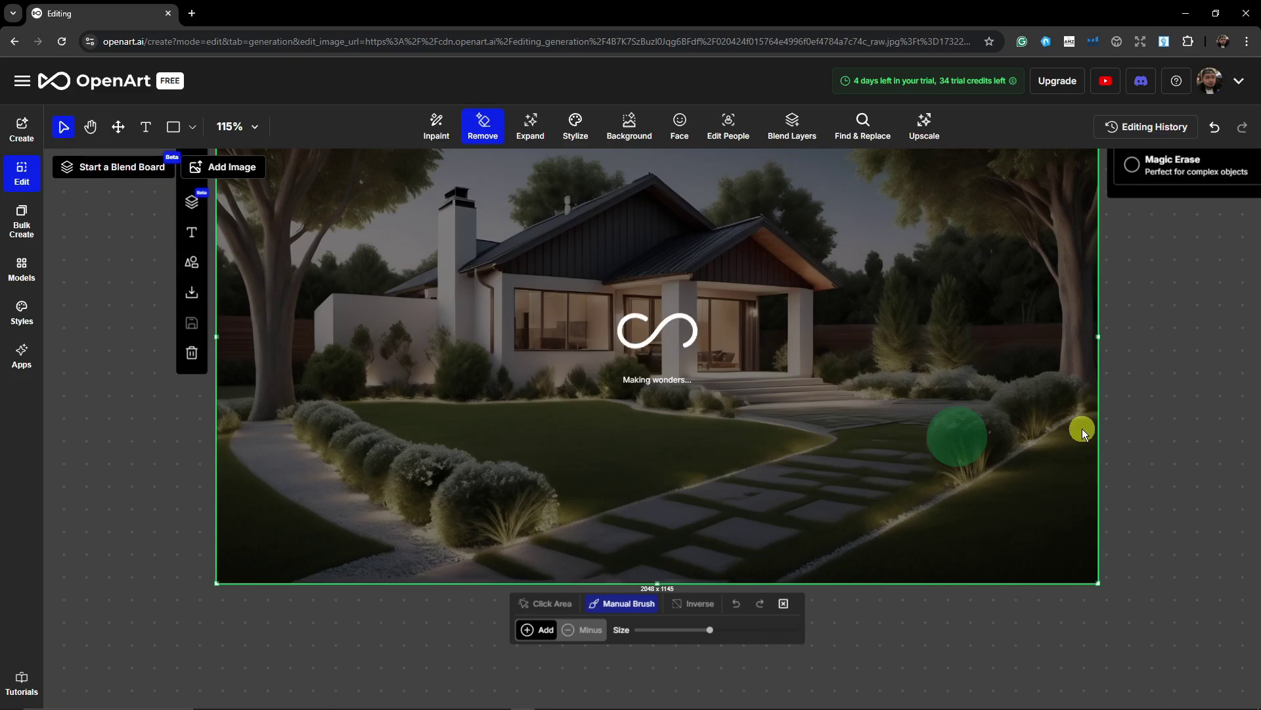
Step: Brush over the whole round bush beside the stone path with Quick Erase and inspect the erased area up close
scroll(1137, 195, up, 1)
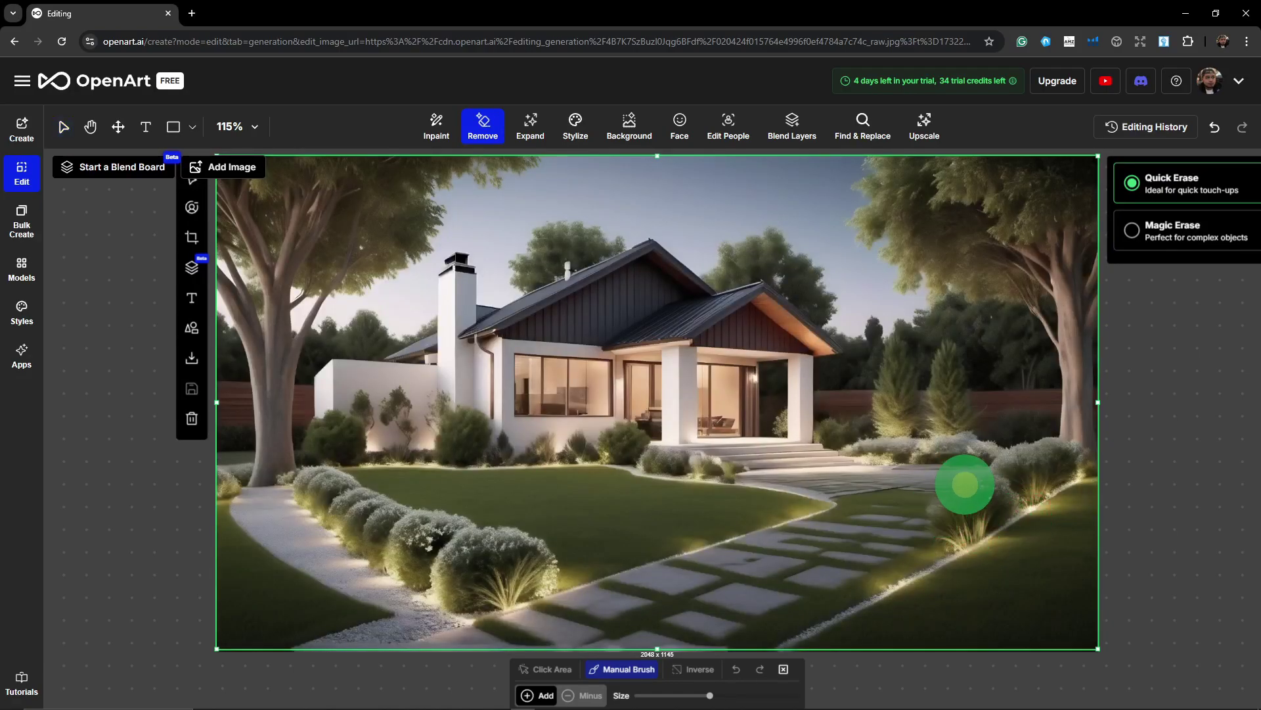
scroll(1000, 519, up, 3)
scroll(989, 509, down, 3)
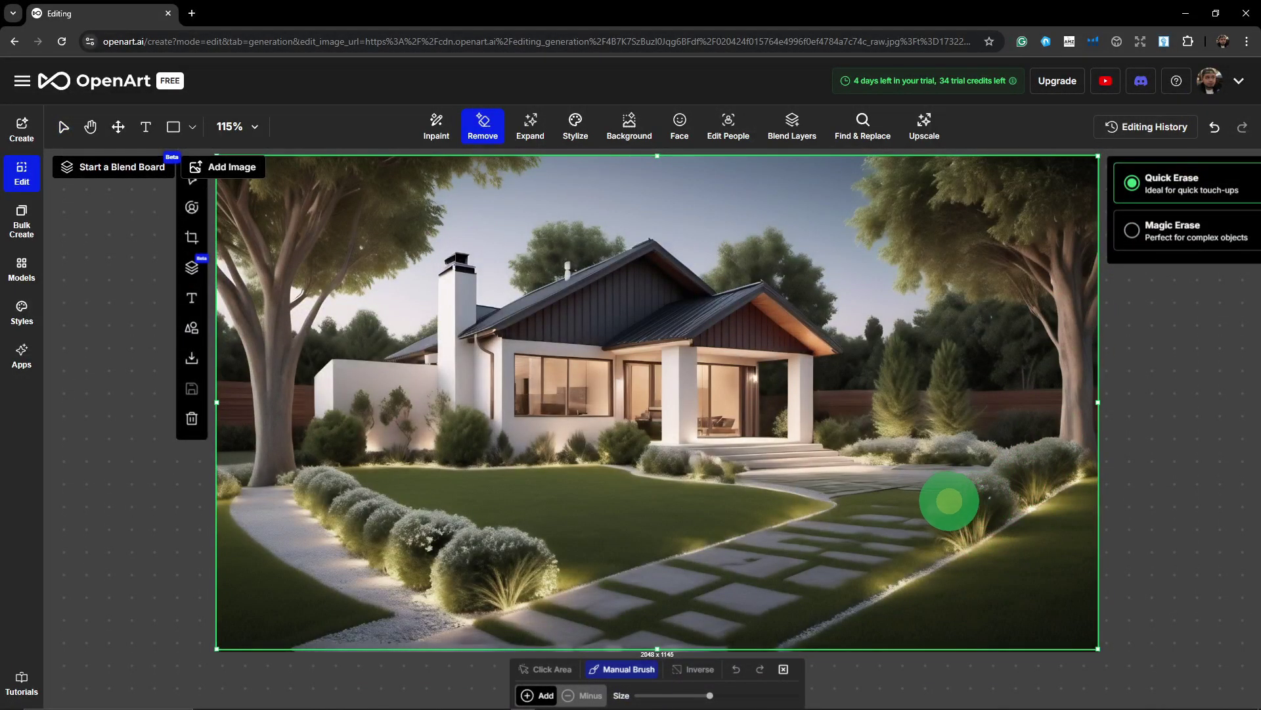
mouse_move(948, 501)
mouse_down()
mouse_move(990, 498)
mouse_move(986, 513)
mouse_move(953, 531)
mouse_move(998, 507)
mouse_move(972, 511)
mouse_up()
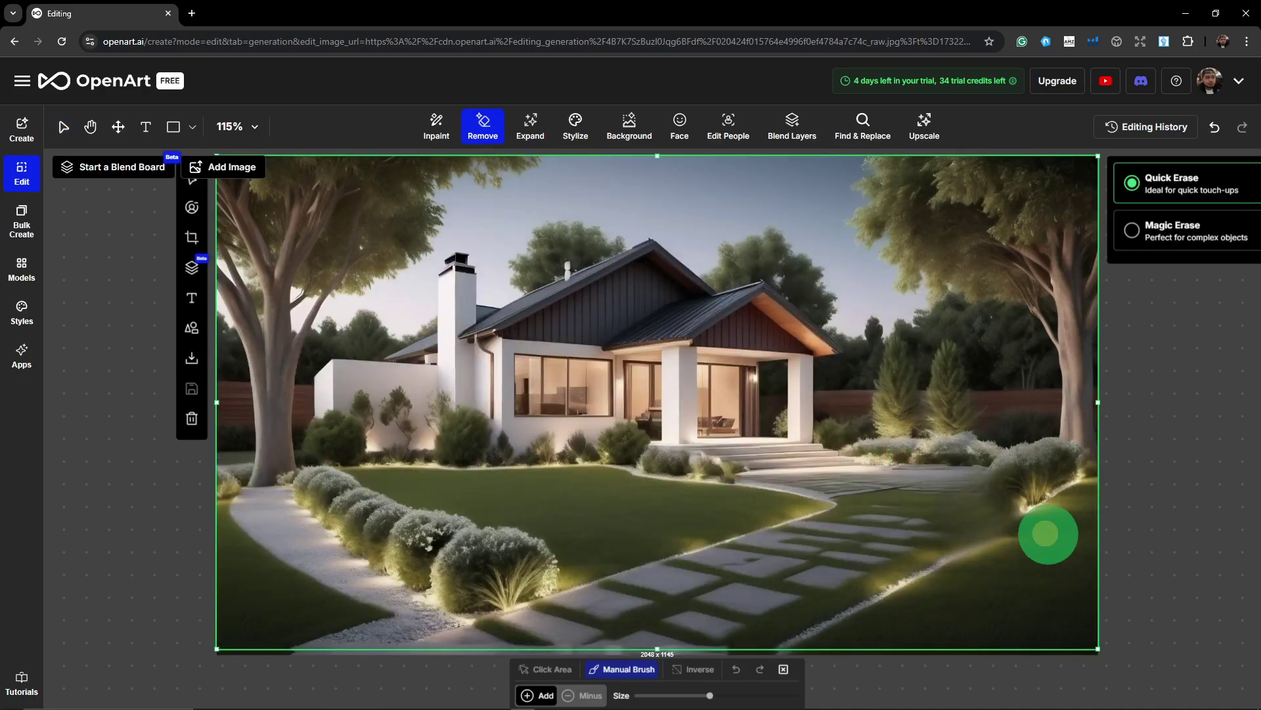
scroll(1051, 535, up, 6)
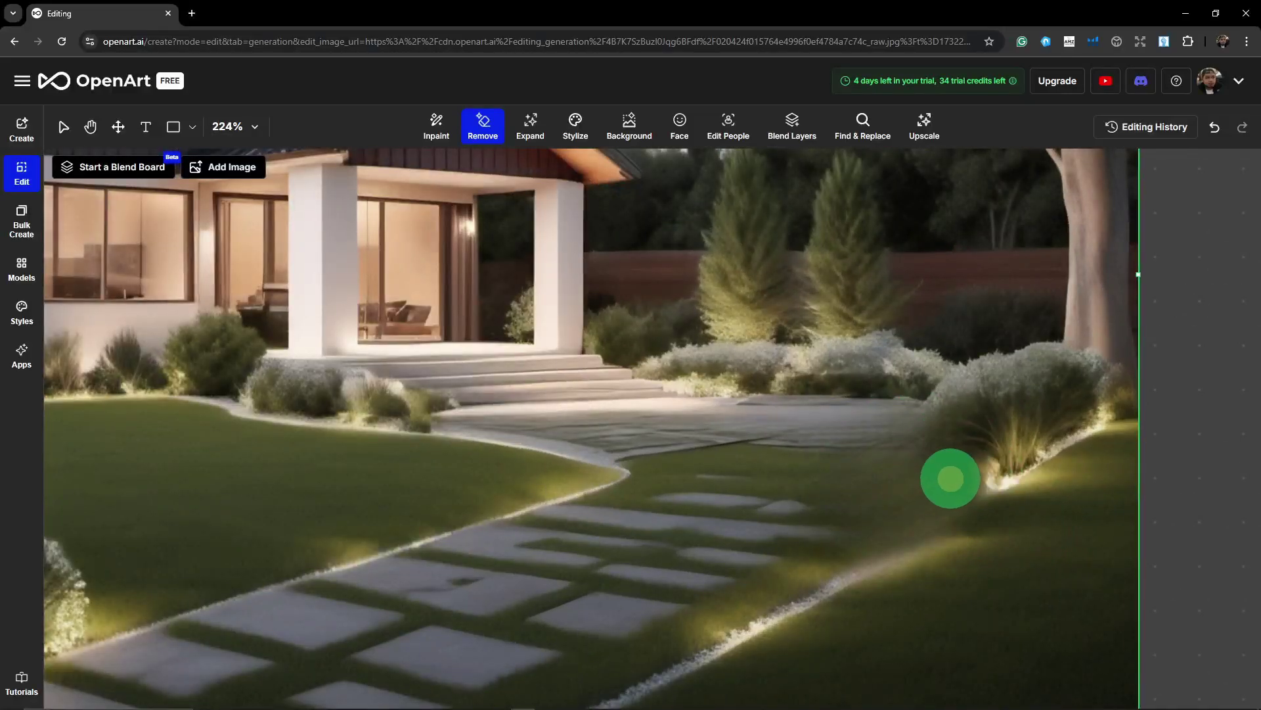
scroll(949, 476, down, 5)
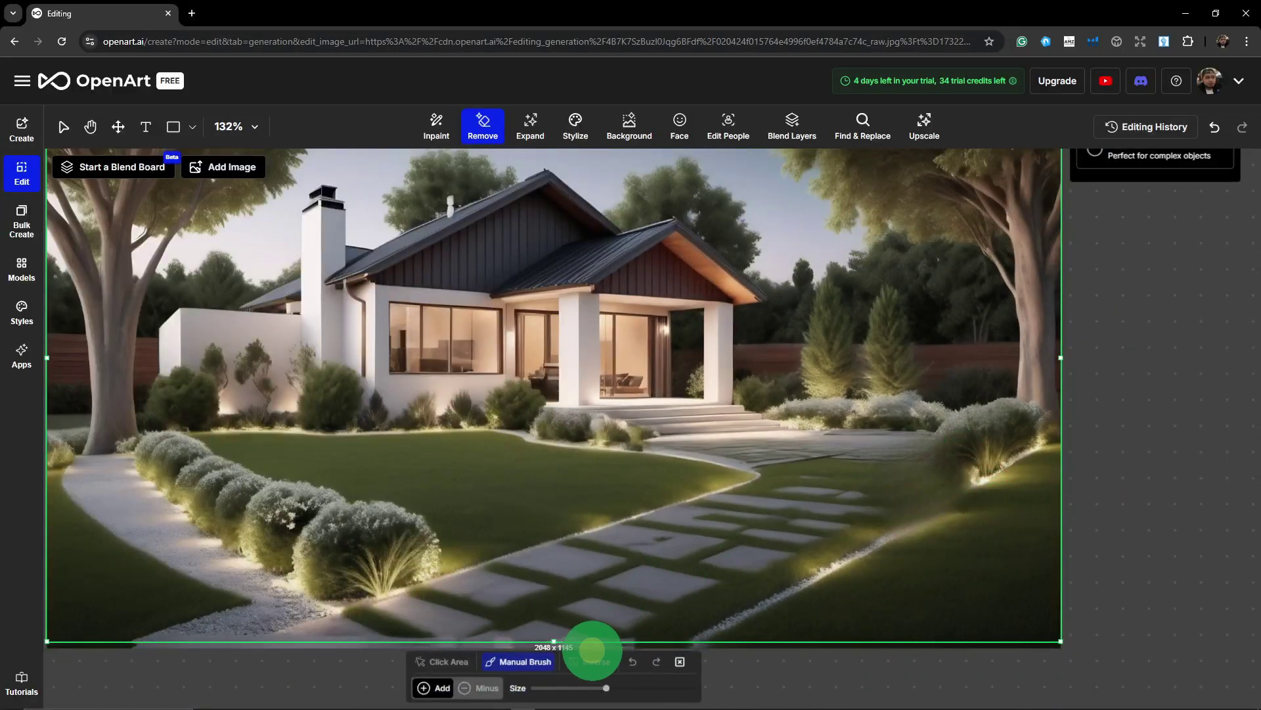
Step: Reduce the brush size and quick-erase the blurry patch where the round bush stood beside the stone path
drag(605, 688, 574, 688)
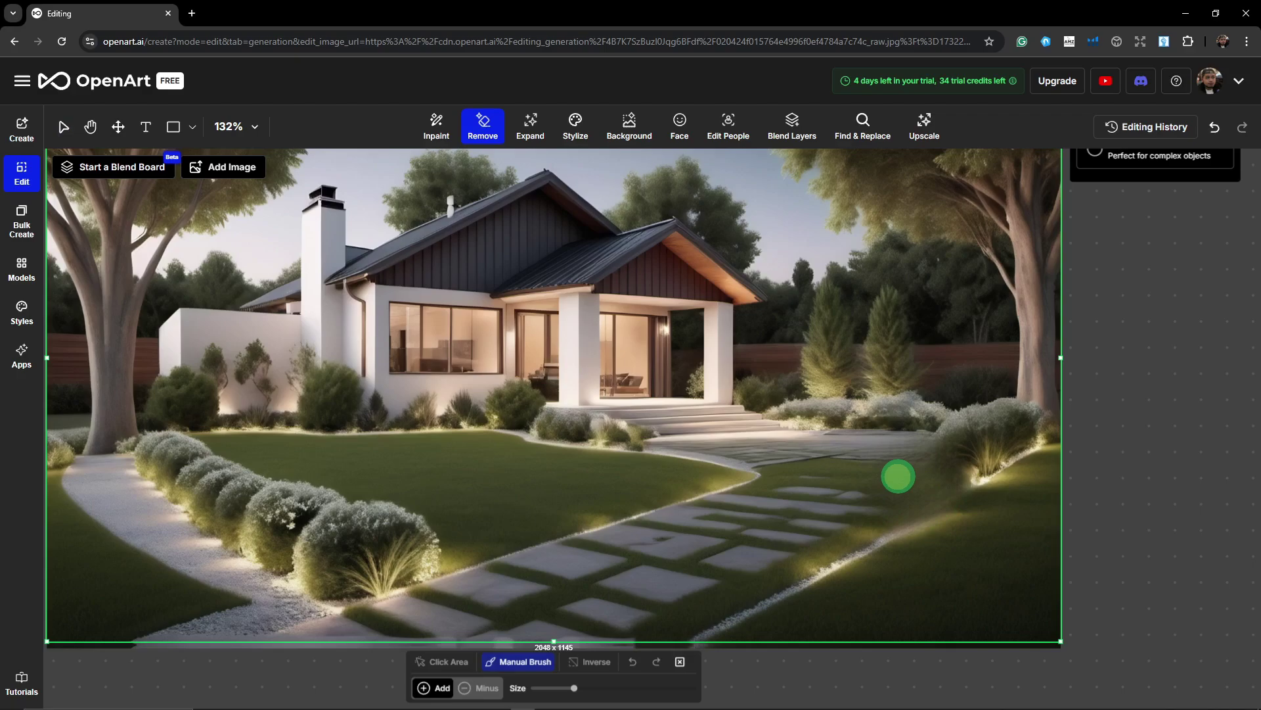
mouse_move(928, 463)
mouse_down()
mouse_move(954, 493)
mouse_move(914, 509)
mouse_move(891, 492)
mouse_move(915, 482)
mouse_up()
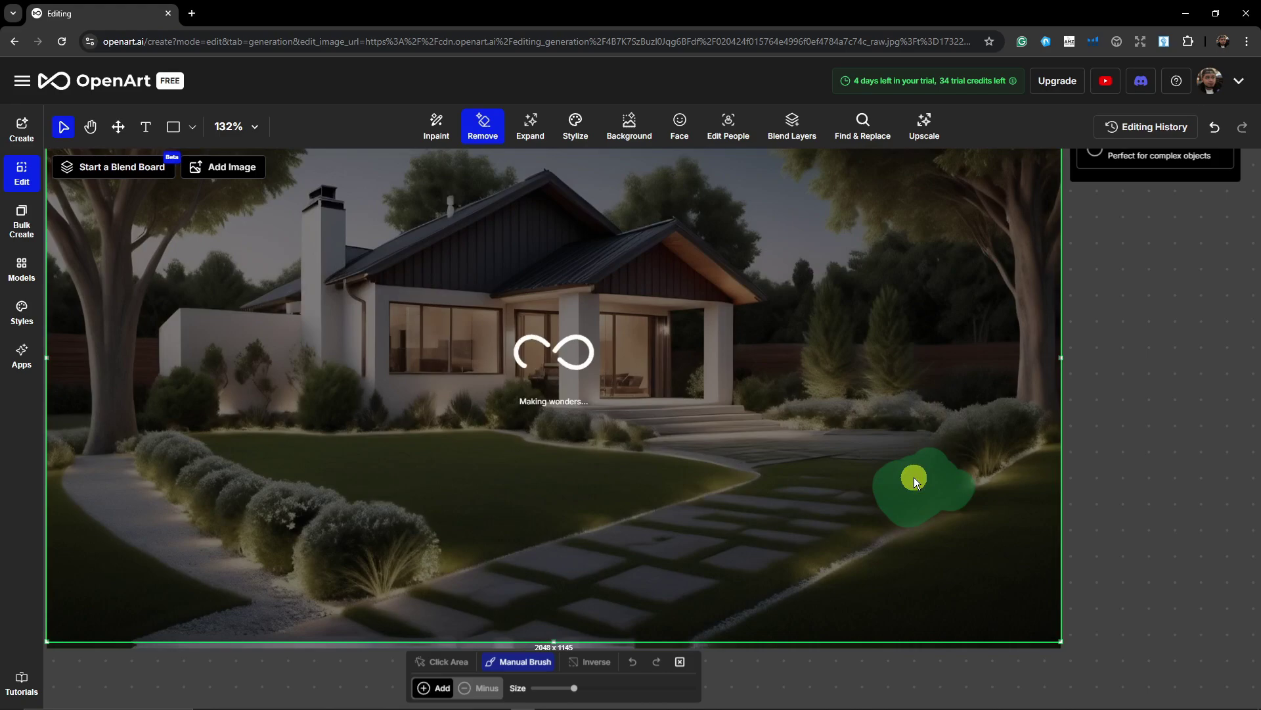
scroll(913, 477, up, 1)
scroll(915, 479, down, 1)
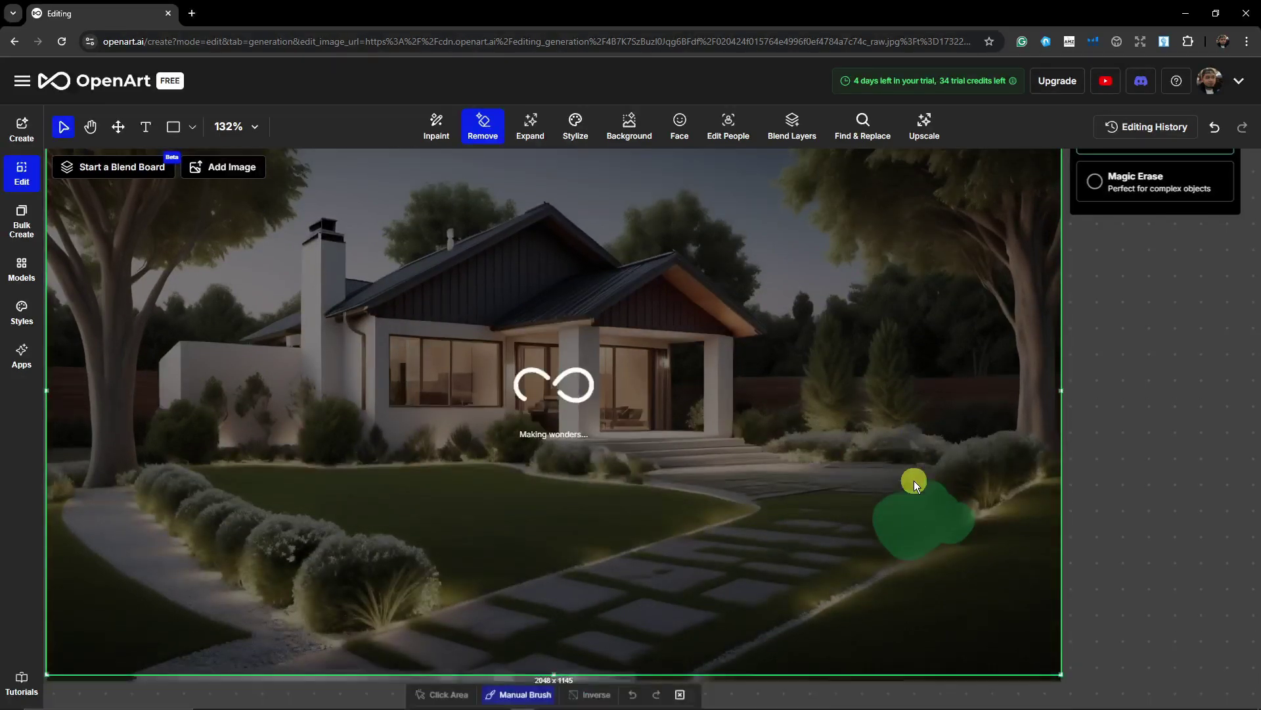
scroll(914, 480, up, 2)
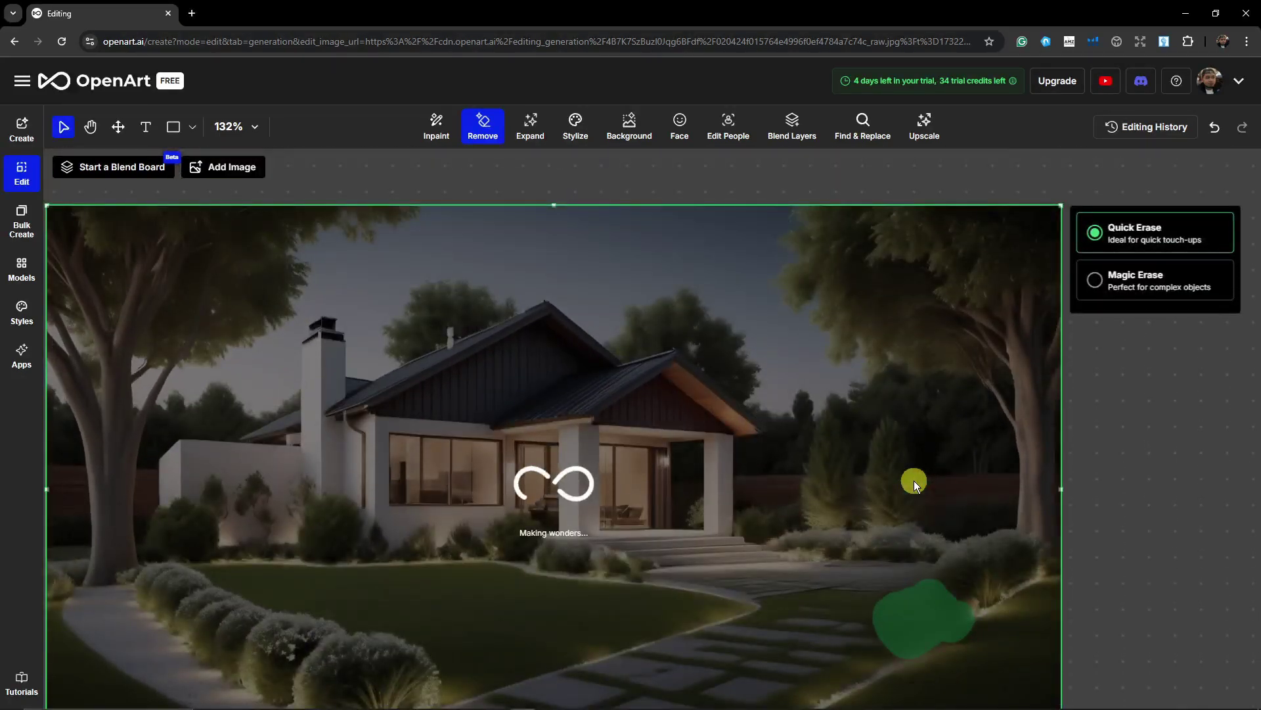
scroll(914, 484, down, 1)
scroll(510, 397, down, 1)
scroll(507, 396, up, 1)
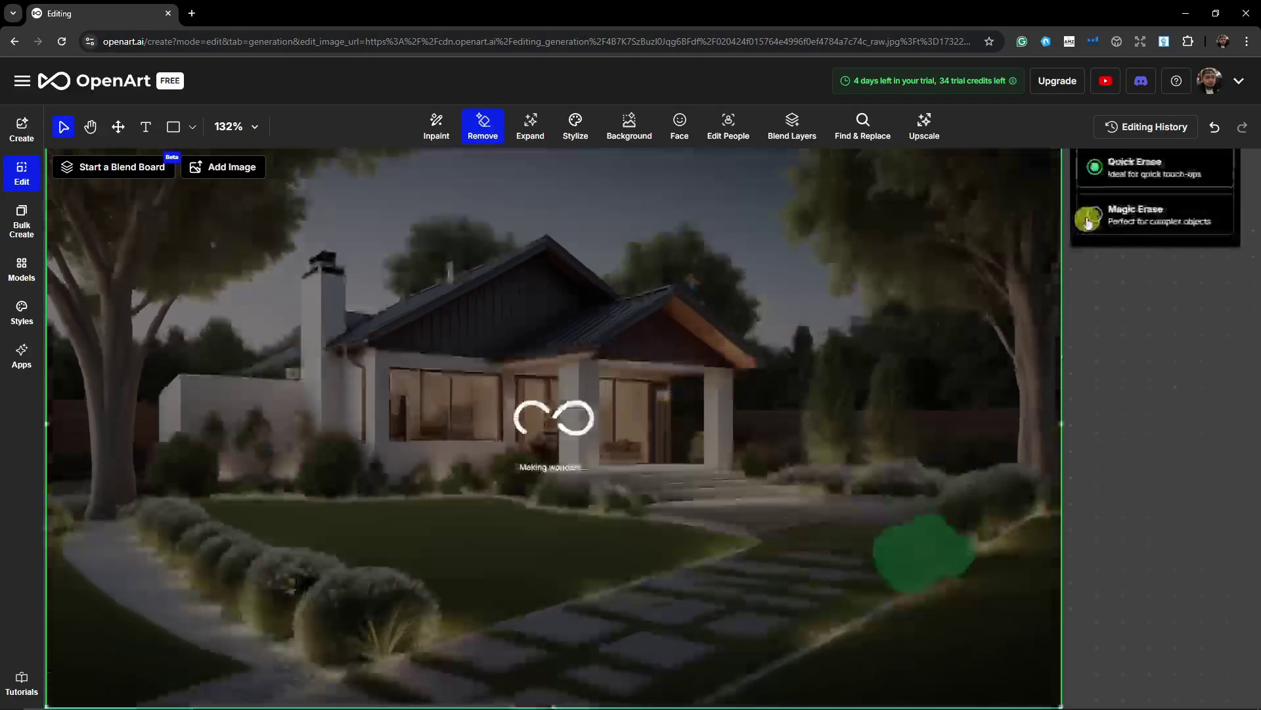
scroll(912, 380, down, 2)
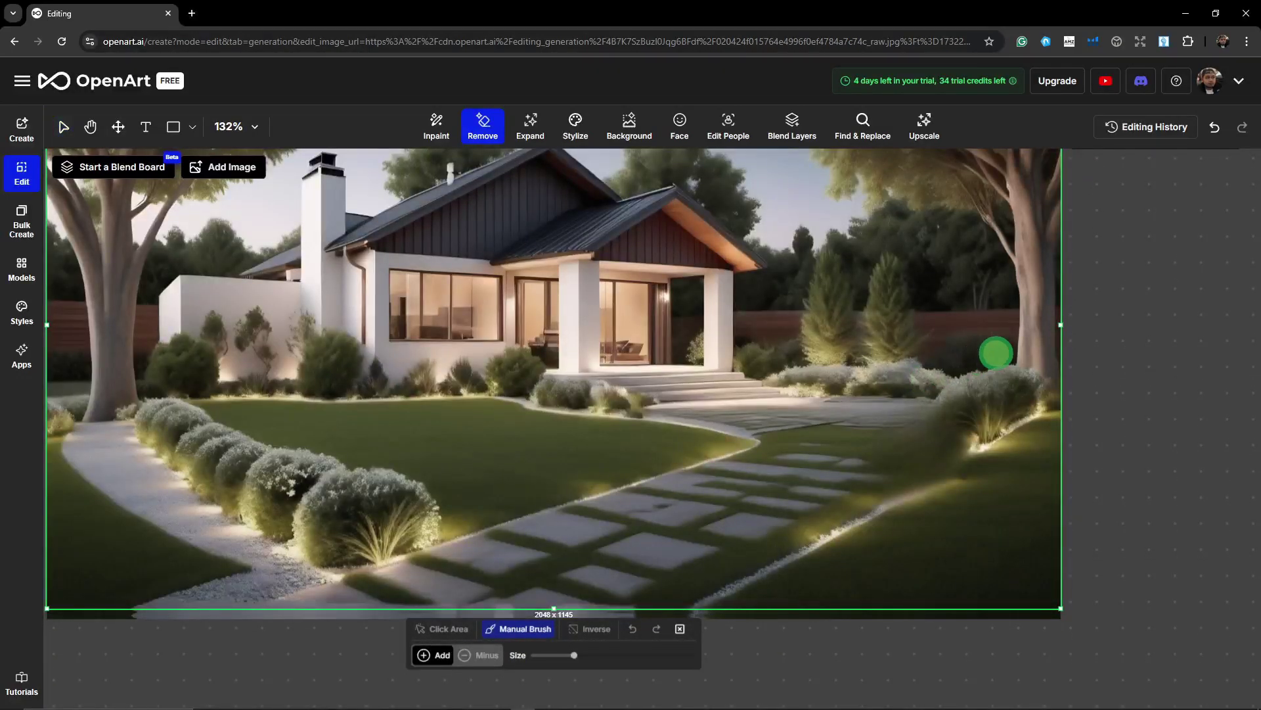
Step: Switch the removal mode to Magic Erase and set its creativity level to 0.6
scroll(1110, 231, up, 2)
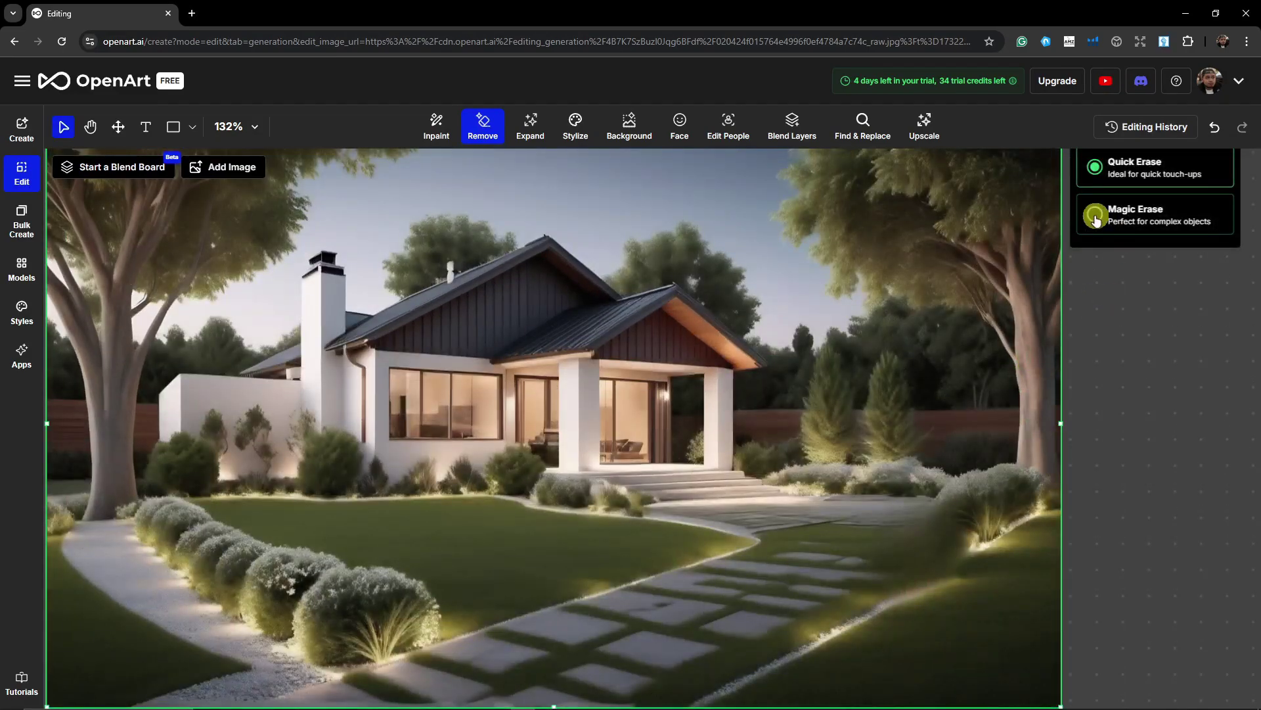
click(1095, 215)
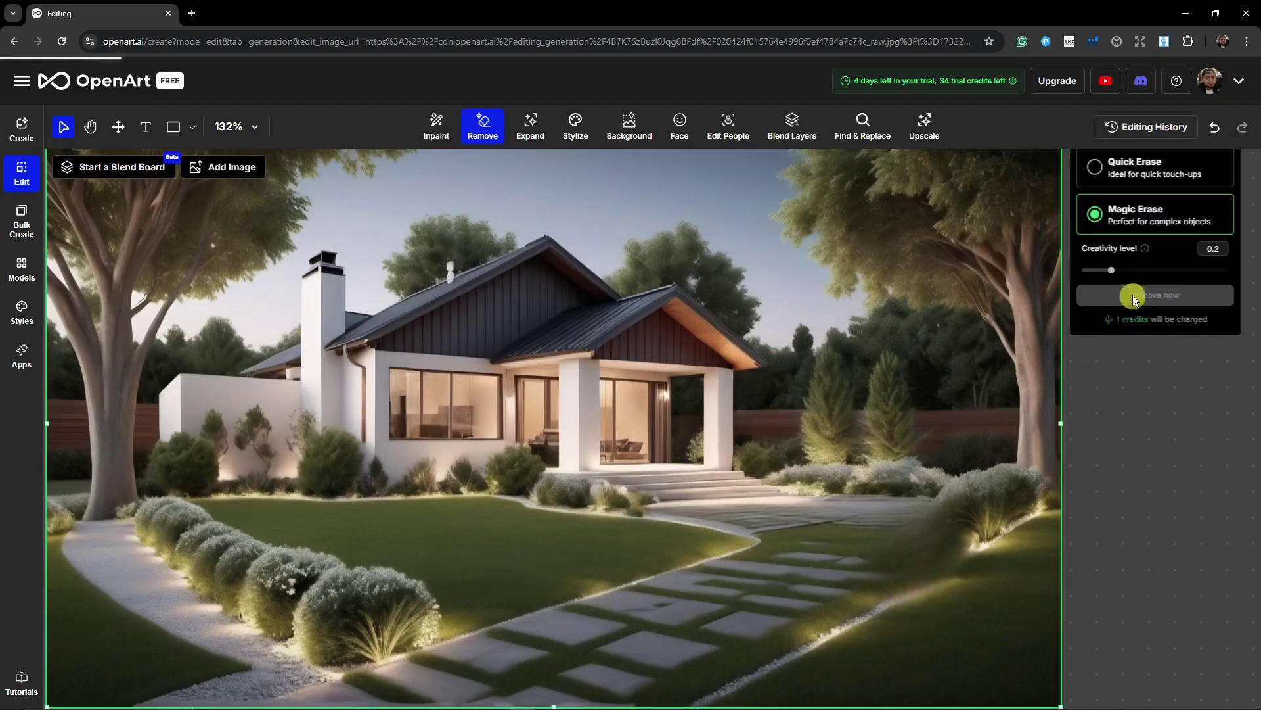
mouse_move(1146, 249)
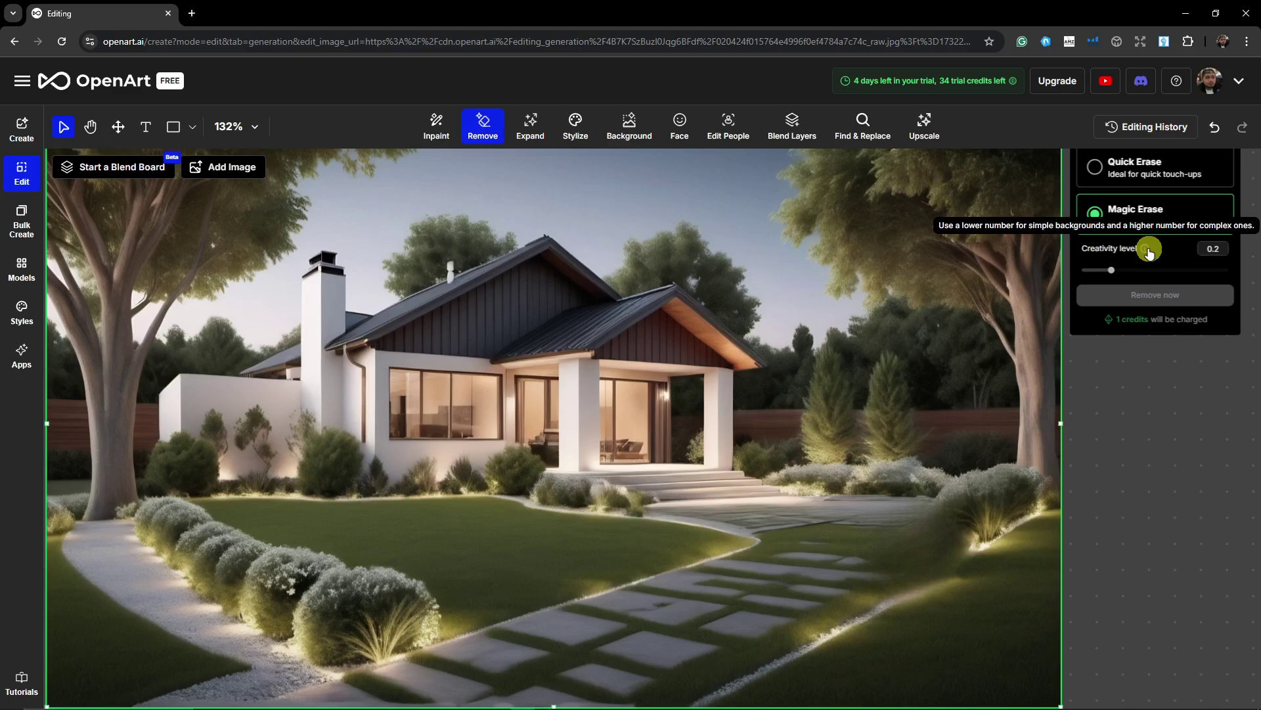
drag(1111, 270, 1170, 286)
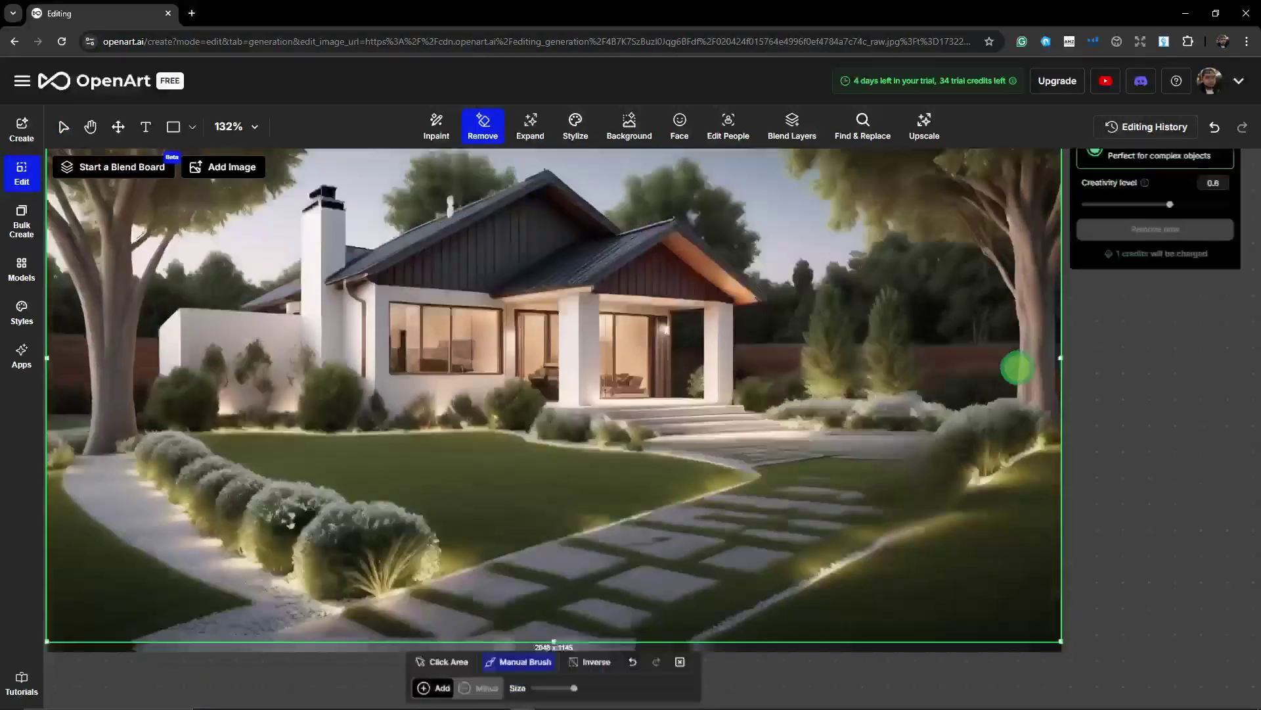
Step: Try the Click Area selection mode for Magic Erase, return to Manual Brush and slightly reduce the brush size
scroll(1017, 366, down, 3)
click(464, 633)
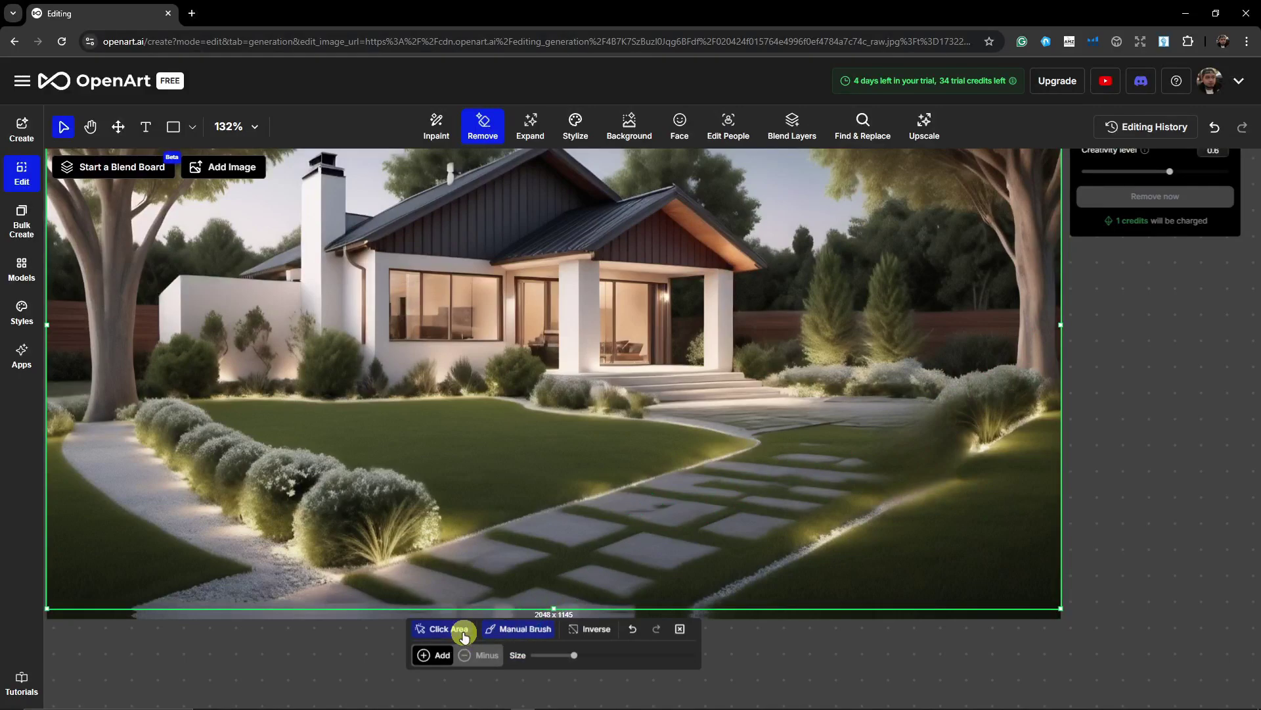
click(525, 632)
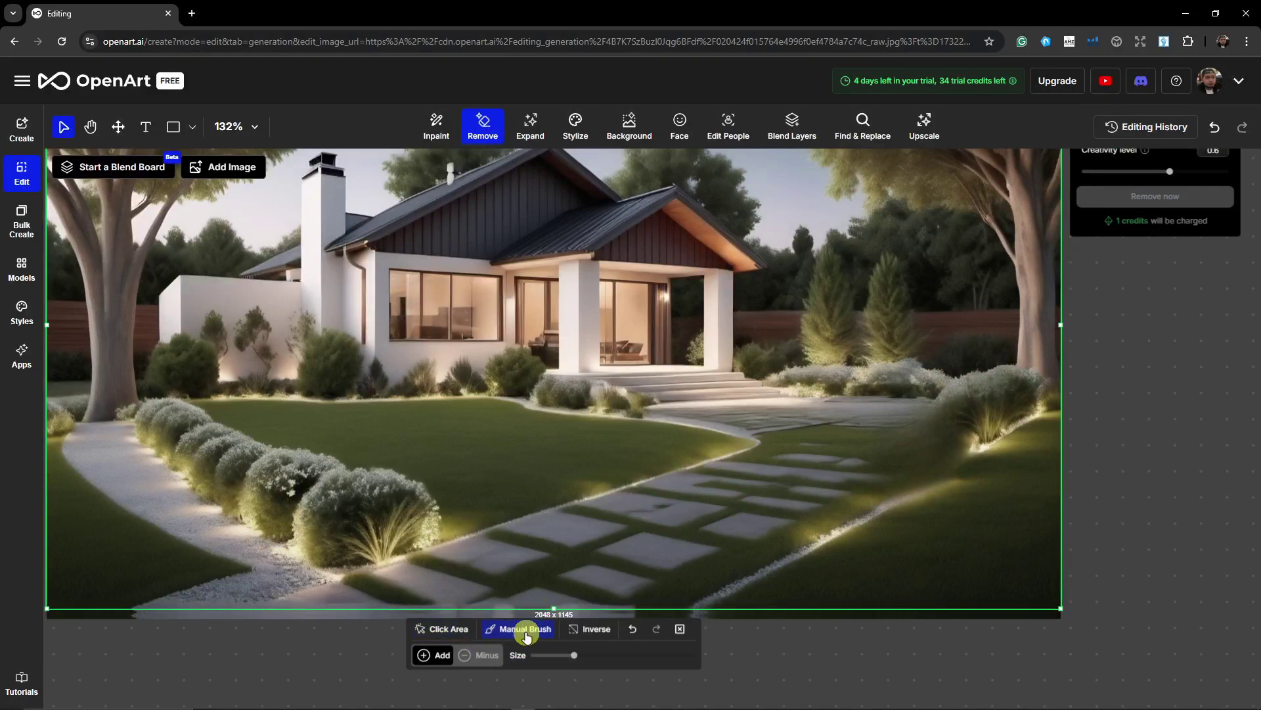
click(465, 635)
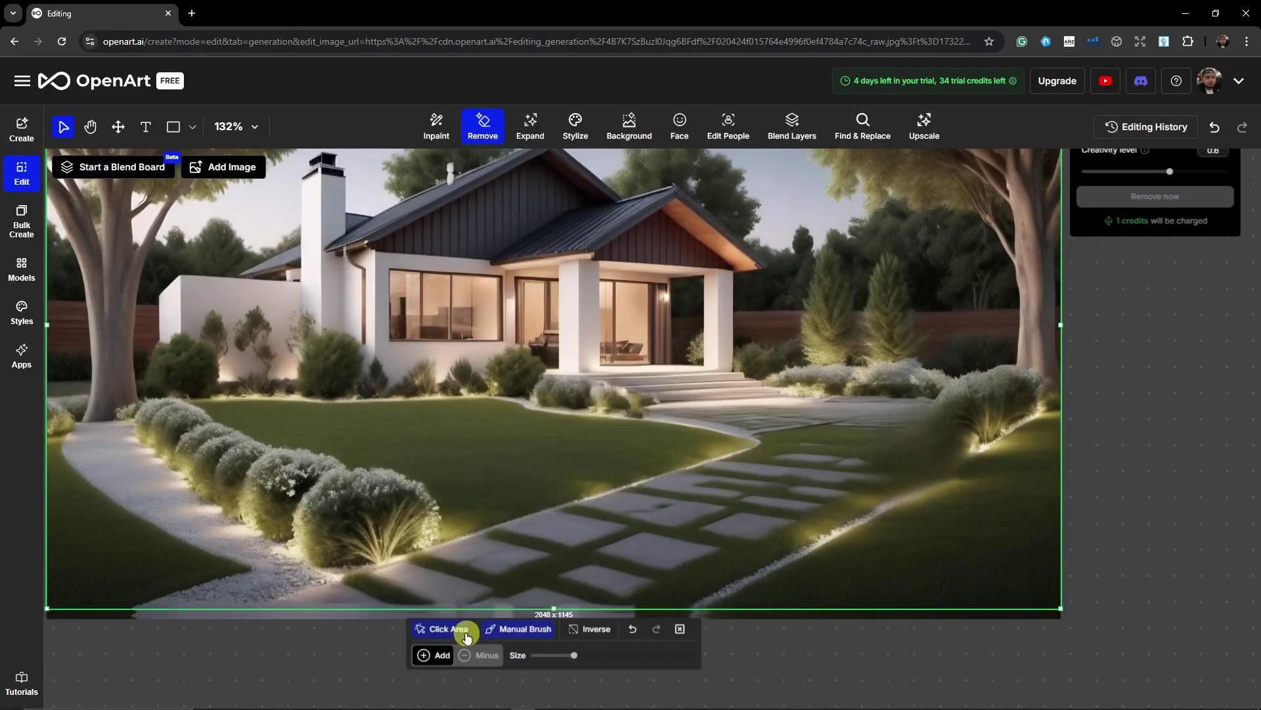
scroll(482, 511, up, 2)
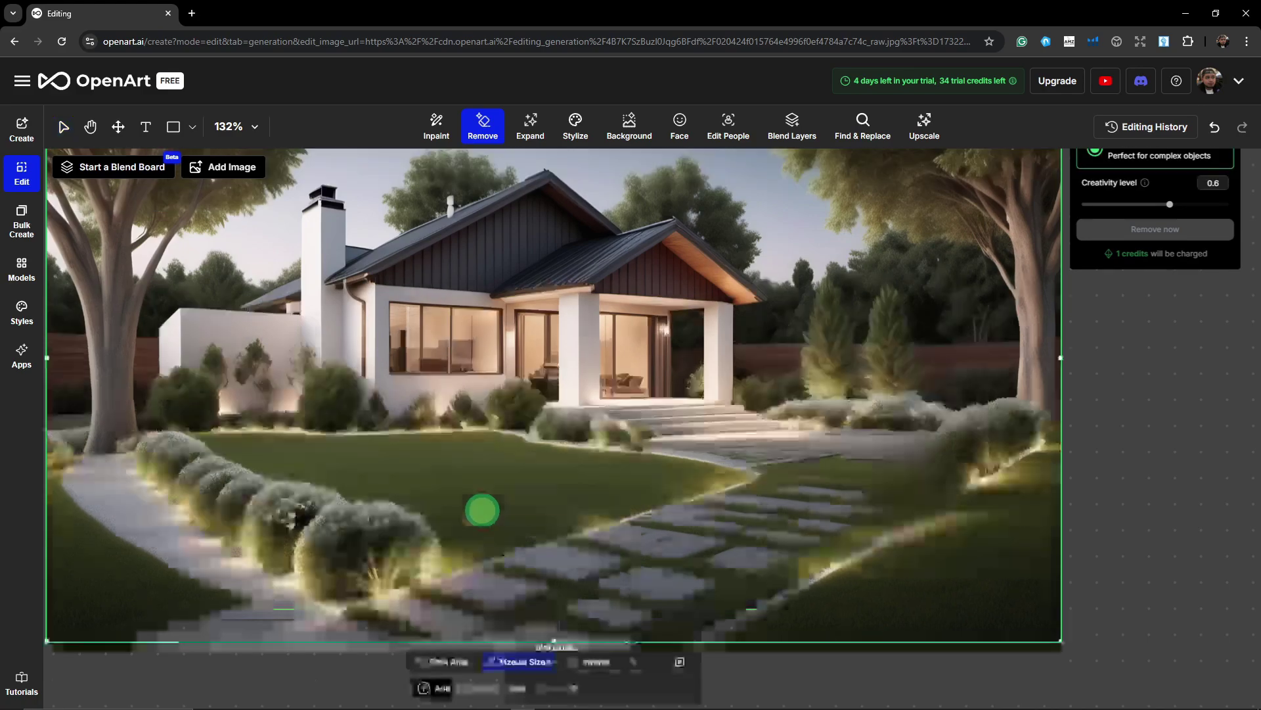
scroll(487, 512, down, 1)
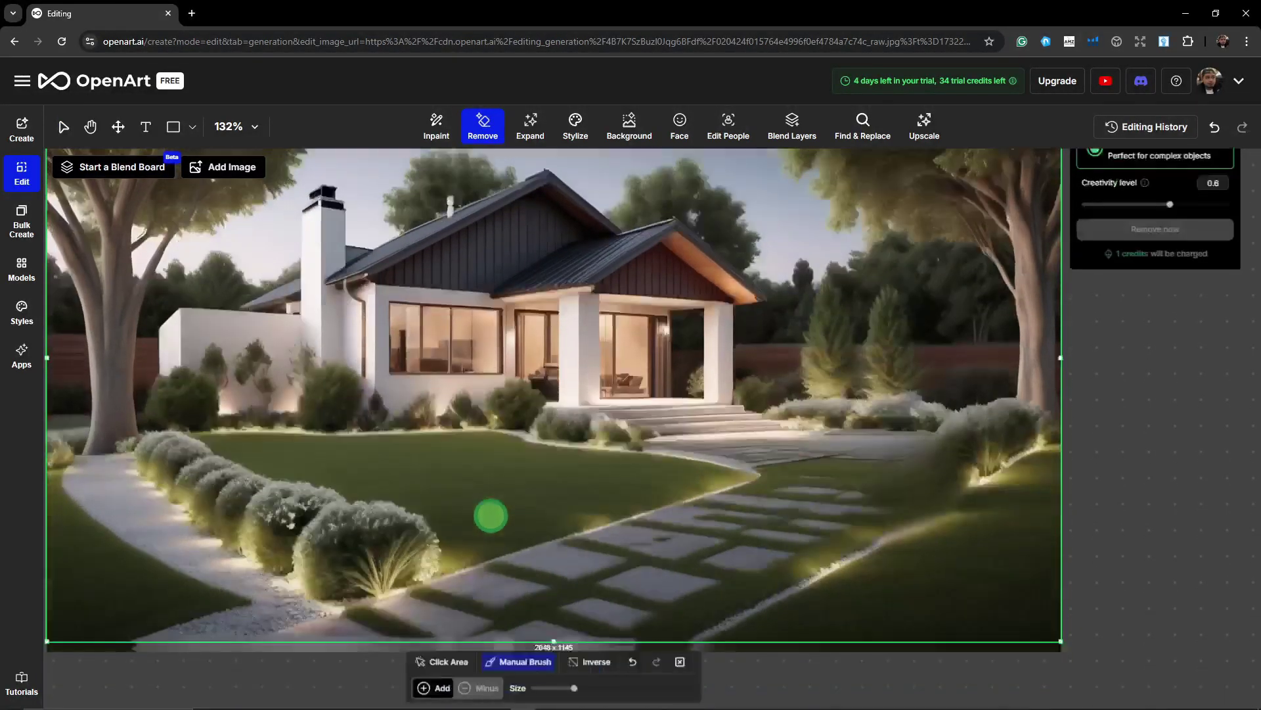
click(453, 666)
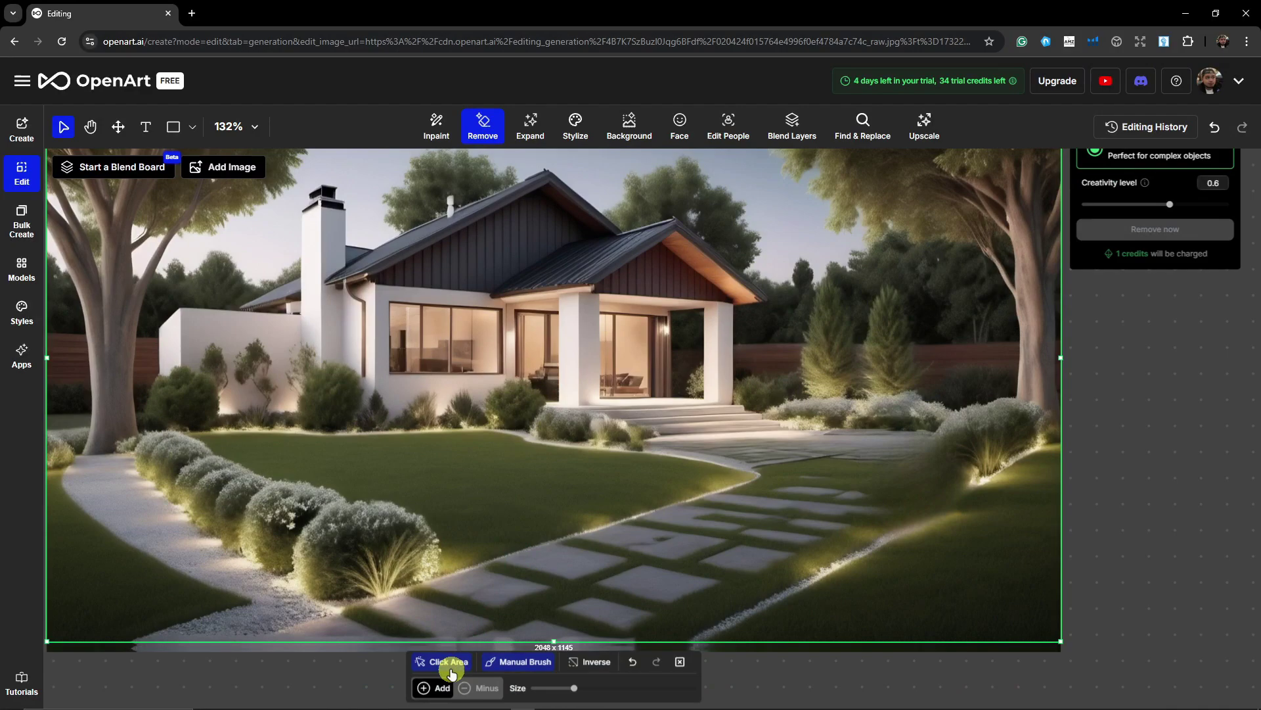
click(519, 663)
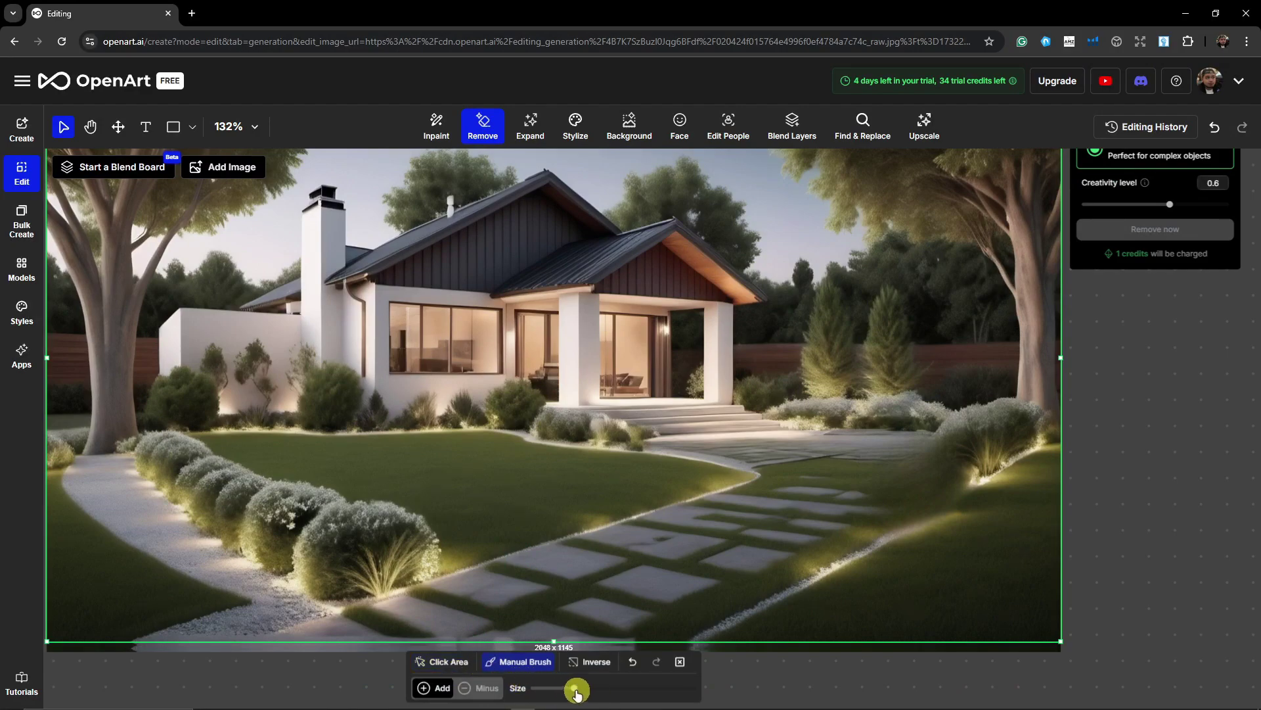
mouse_move(575, 688)
mouse_down()
mouse_move(659, 694)
mouse_move(552, 694)
mouse_move(654, 697)
mouse_move(569, 690)
mouse_up()
click(587, 691)
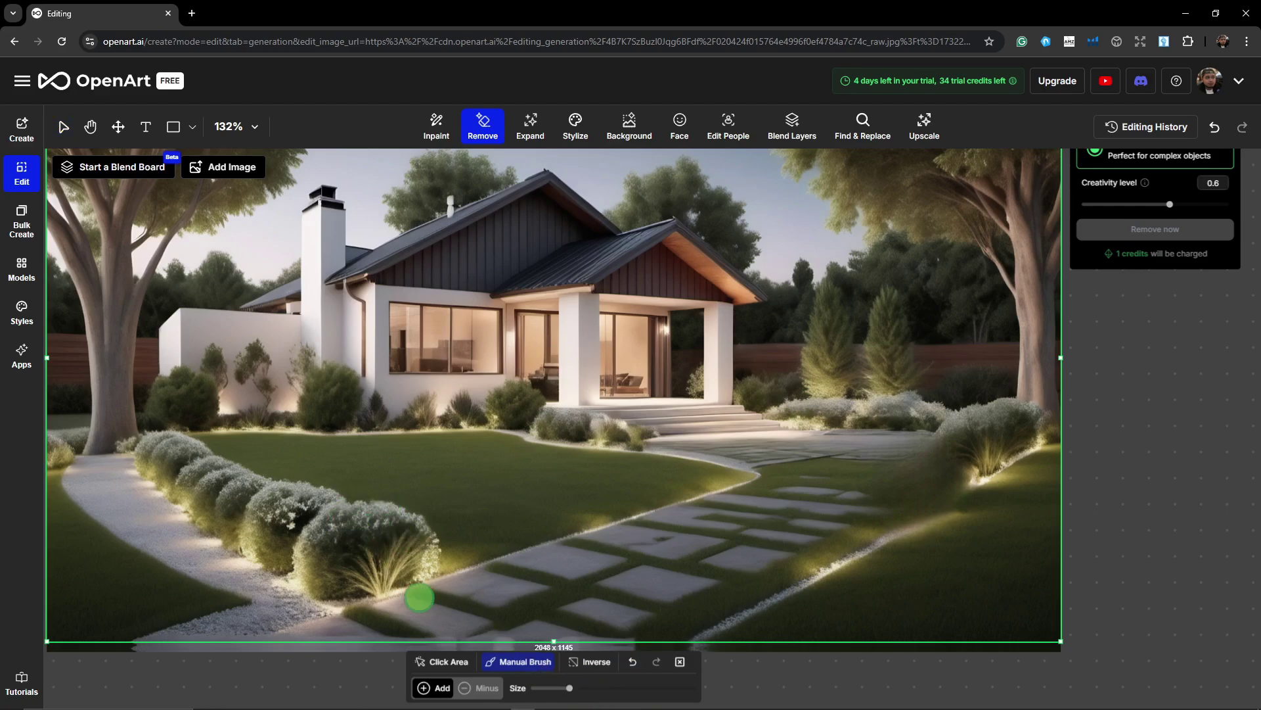
Step: Mask the front bush at the end of the hedge row and the blurry patch beside the stone path for Magic Erase
mouse_move(332, 521)
mouse_down()
mouse_move(410, 528)
mouse_move(420, 559)
mouse_move(362, 582)
mouse_move(316, 565)
mouse_move(379, 549)
mouse_move(315, 548)
mouse_move(299, 558)
mouse_move(322, 591)
mouse_move(373, 580)
mouse_move(437, 535)
mouse_up()
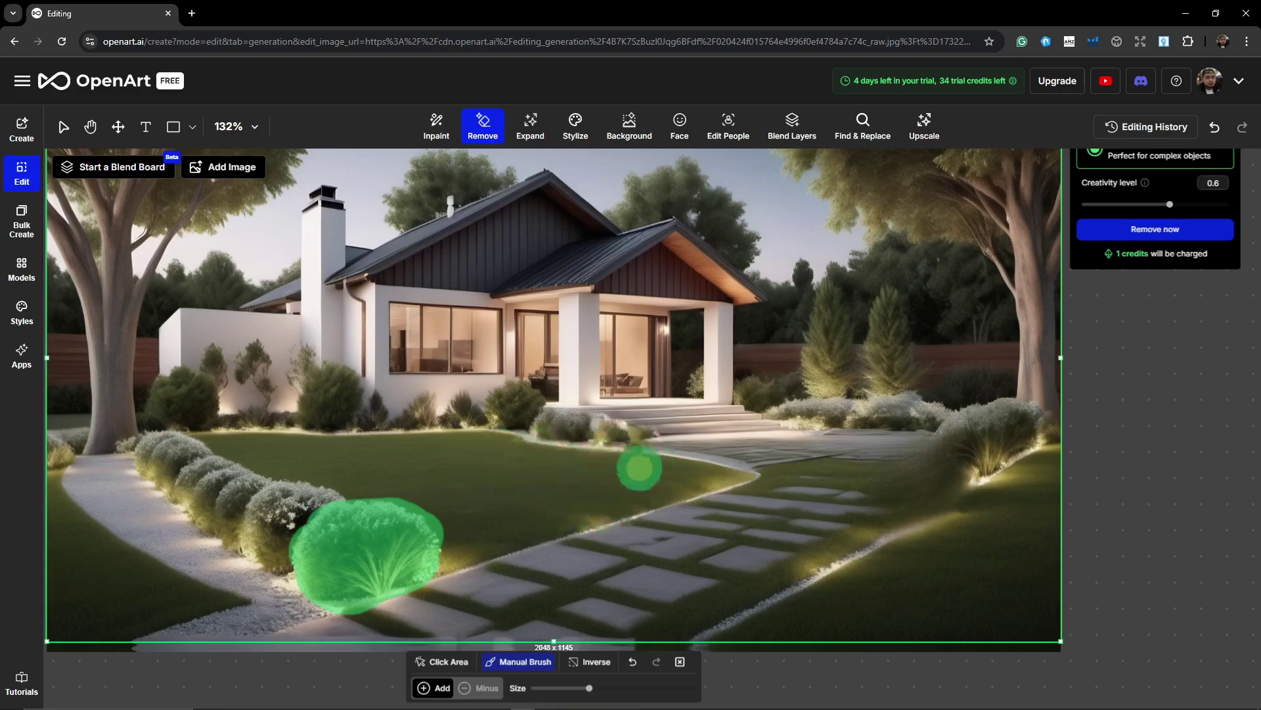
click(1169, 232)
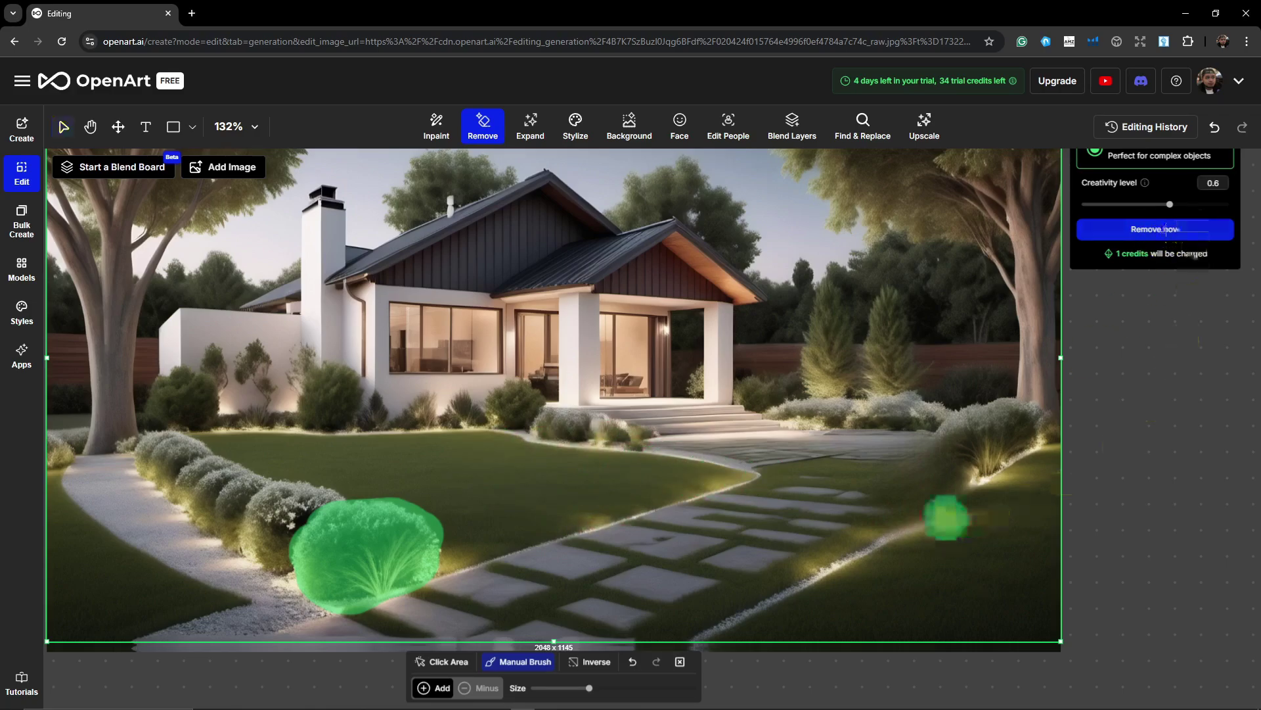
mouse_move(903, 469)
mouse_down()
mouse_move(946, 464)
mouse_move(927, 500)
mouse_move(887, 498)
mouse_move(899, 505)
mouse_up()
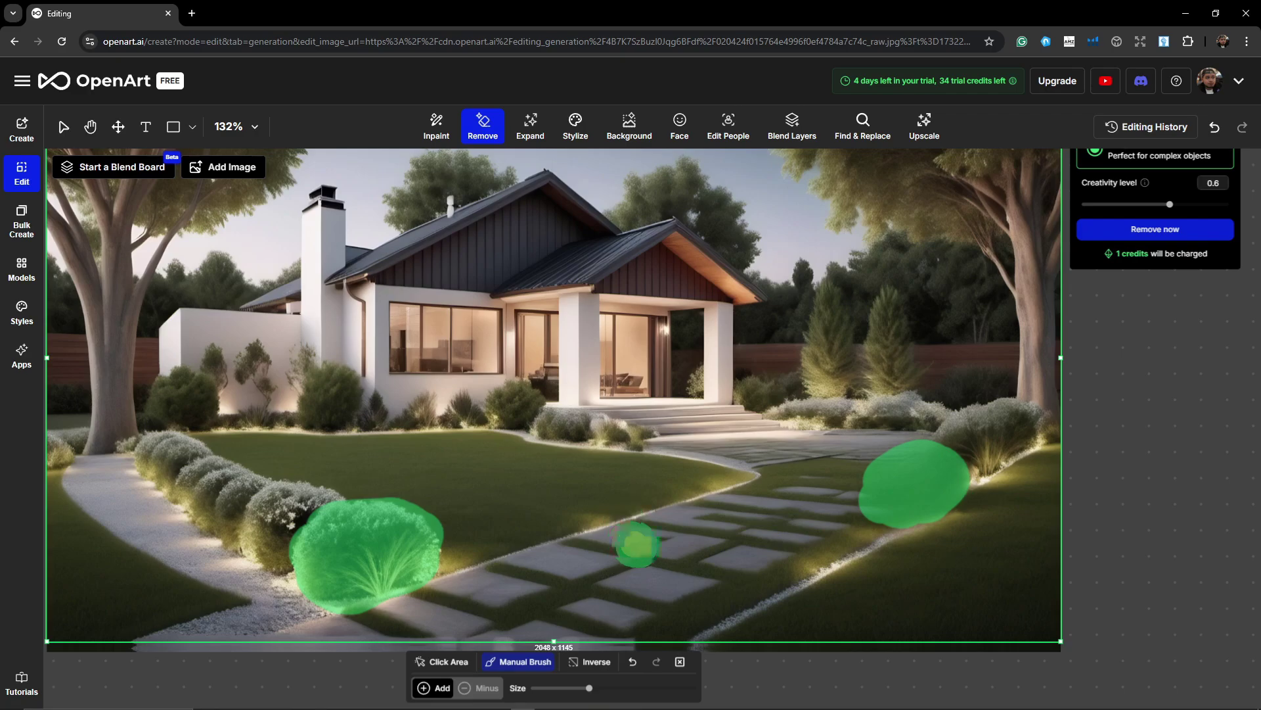
scroll(1107, 280, up, 1)
scroll(1117, 197, down, 1)
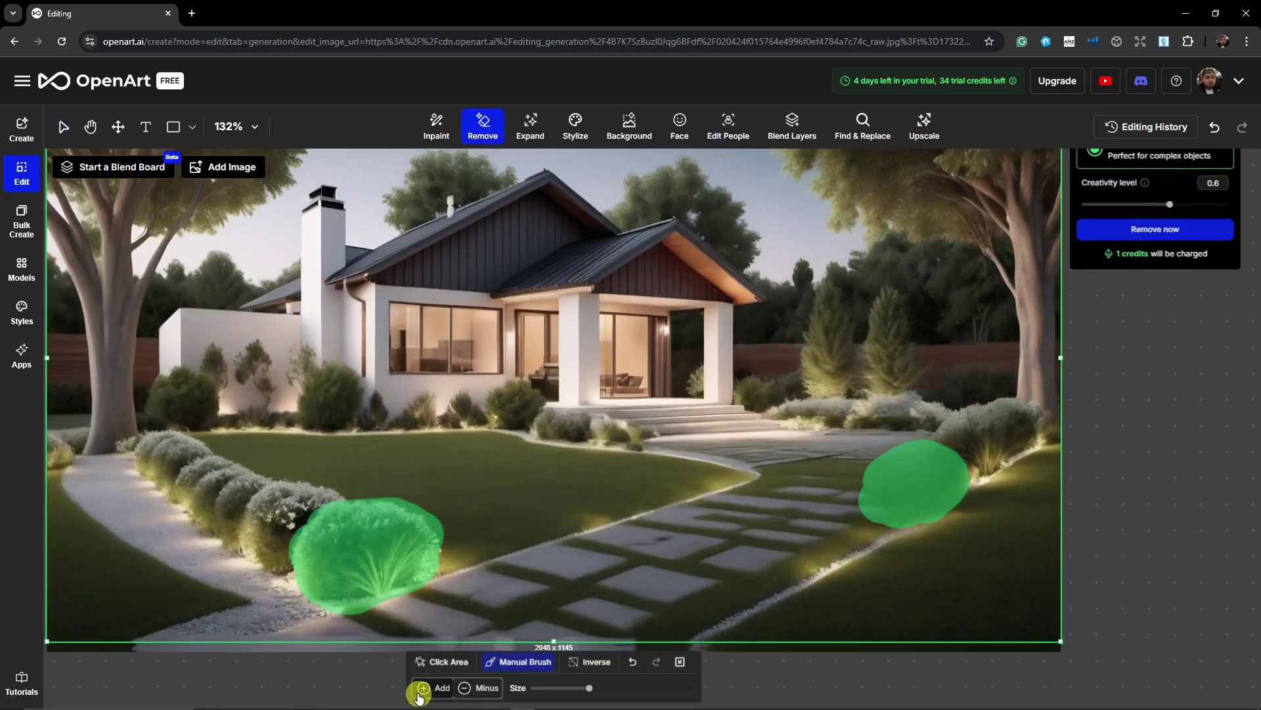
Step: Try subtracting a diagonal stroke from the front bush's mask with the Minus brush and undo it
click(471, 688)
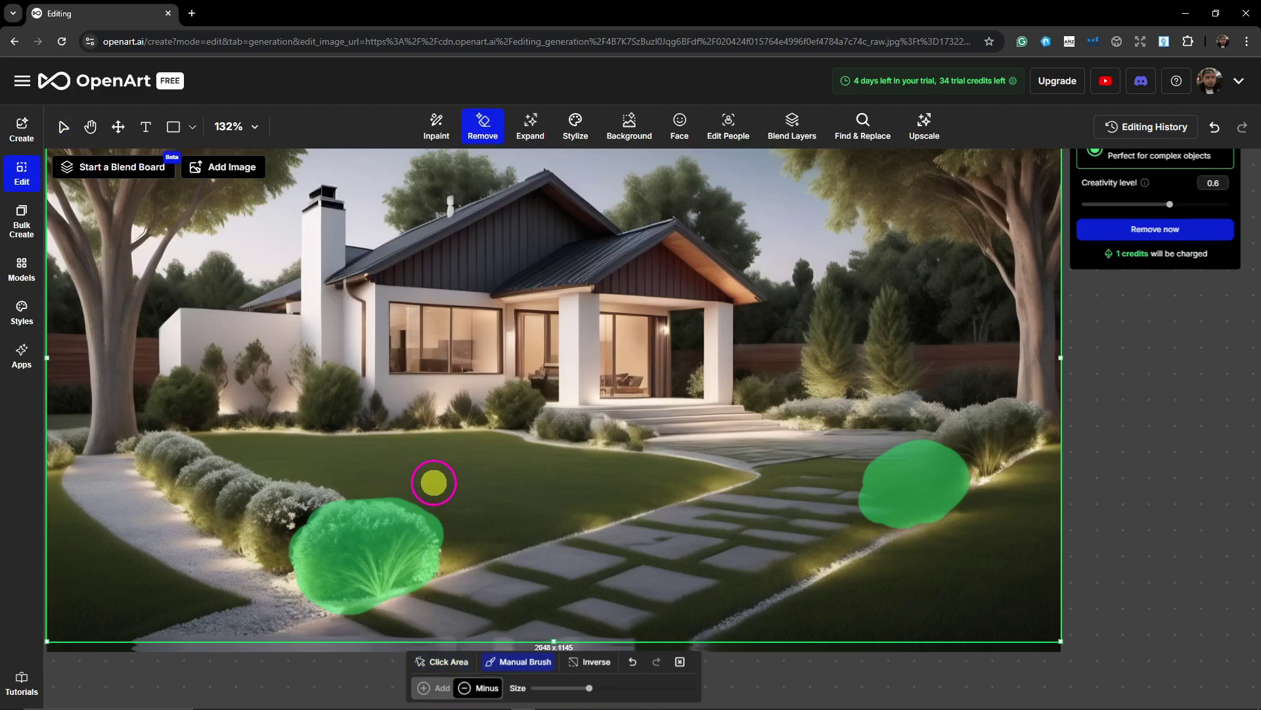
drag(424, 491, 315, 599)
click(529, 659)
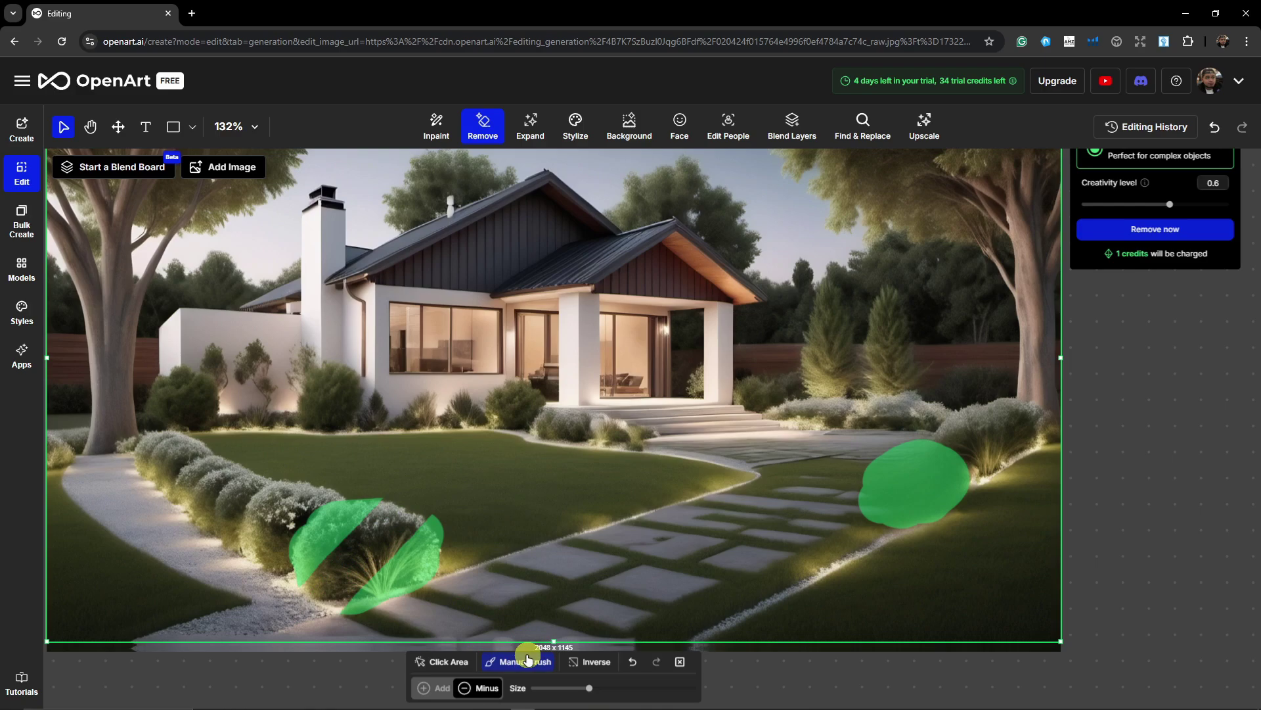
click(632, 662)
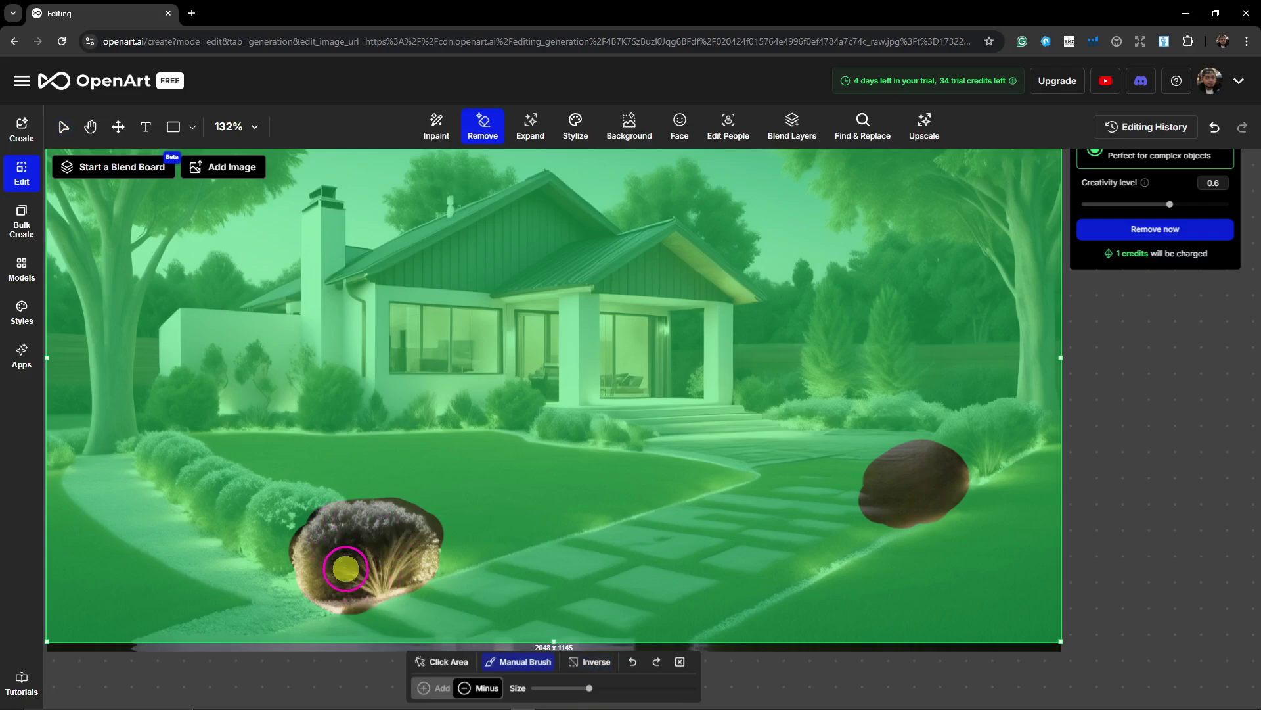
Step: Try the Minus brush around the front bush on the inverted mask, undo it and invert the mask back
drag(341, 571, 362, 550)
mouse_move(437, 477)
mouse_down()
mouse_move(418, 496)
mouse_move(455, 519)
mouse_move(401, 568)
mouse_up()
click(633, 662)
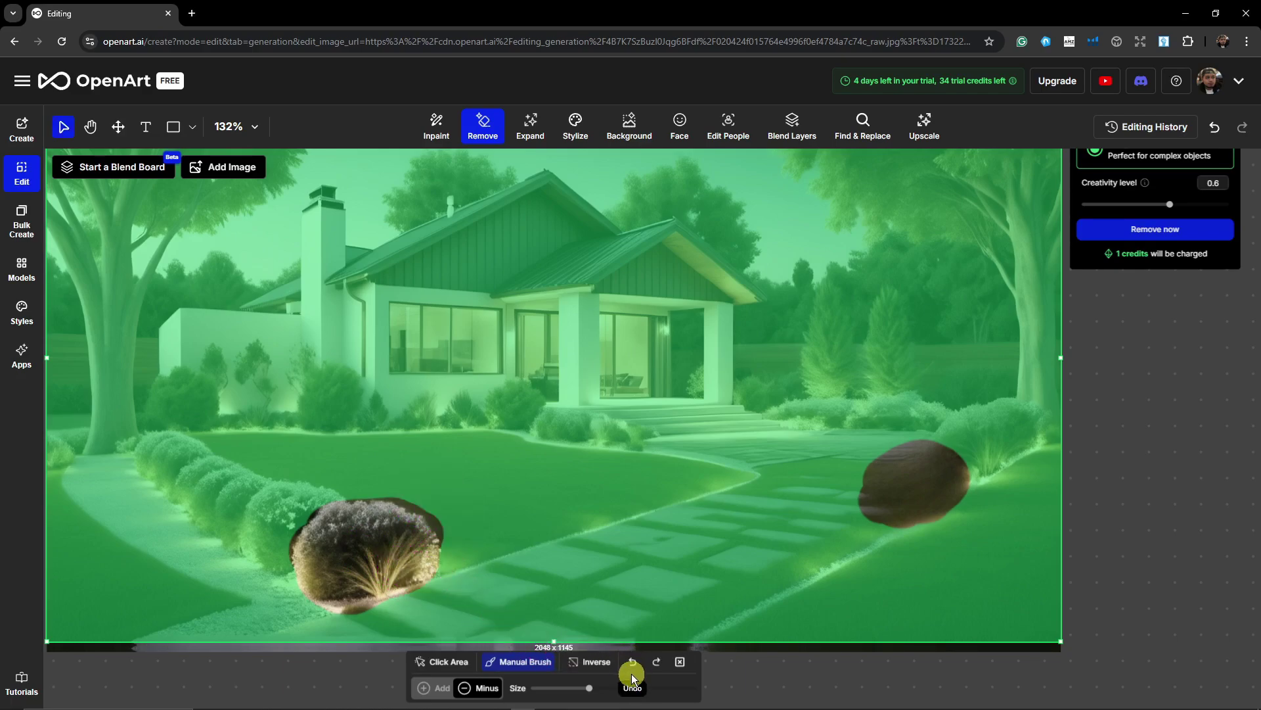
click(576, 661)
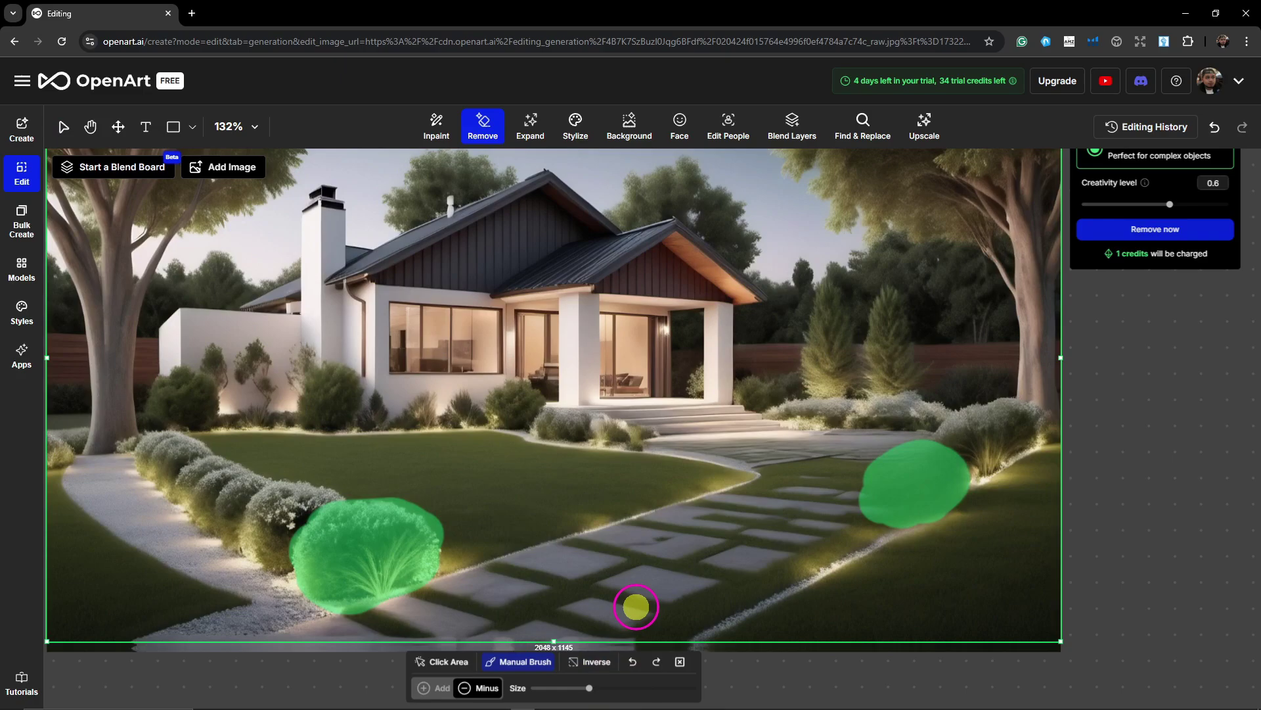
Step: Remove the masked front bush and path-side patch with Magic Erase and inspect both erased areas
scroll(919, 453, up, 2)
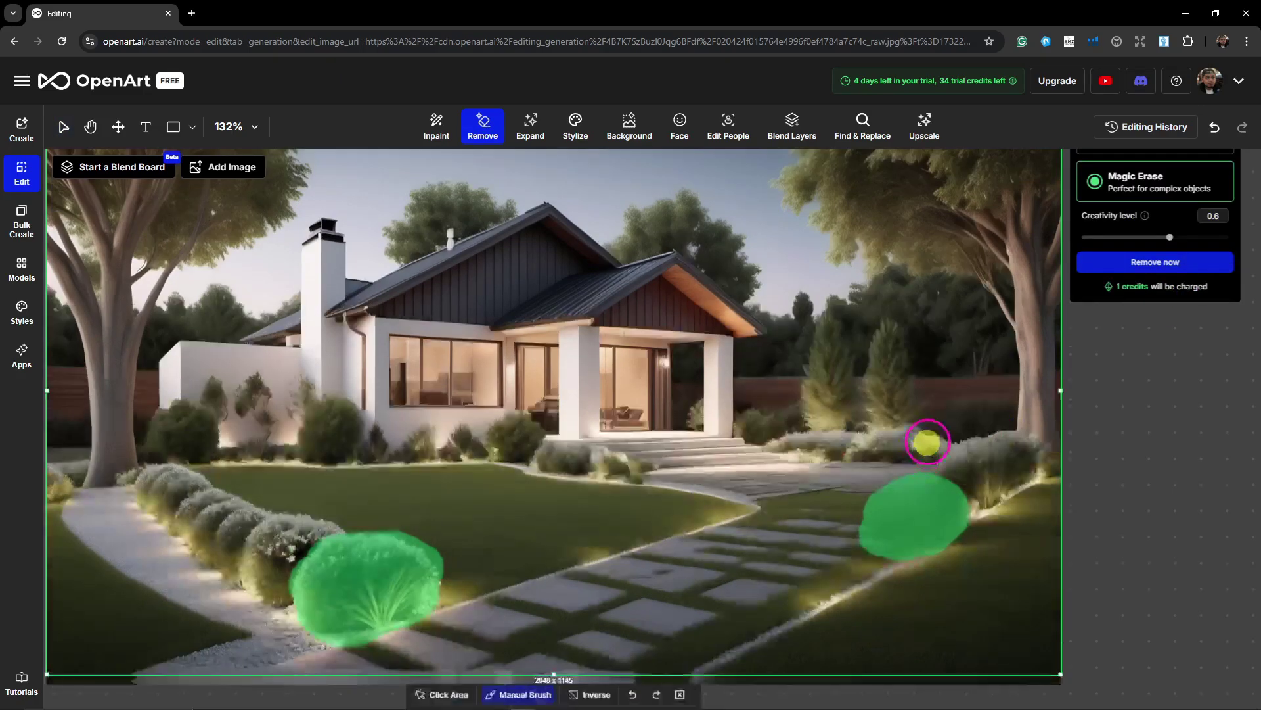
scroll(1143, 299, down, 1)
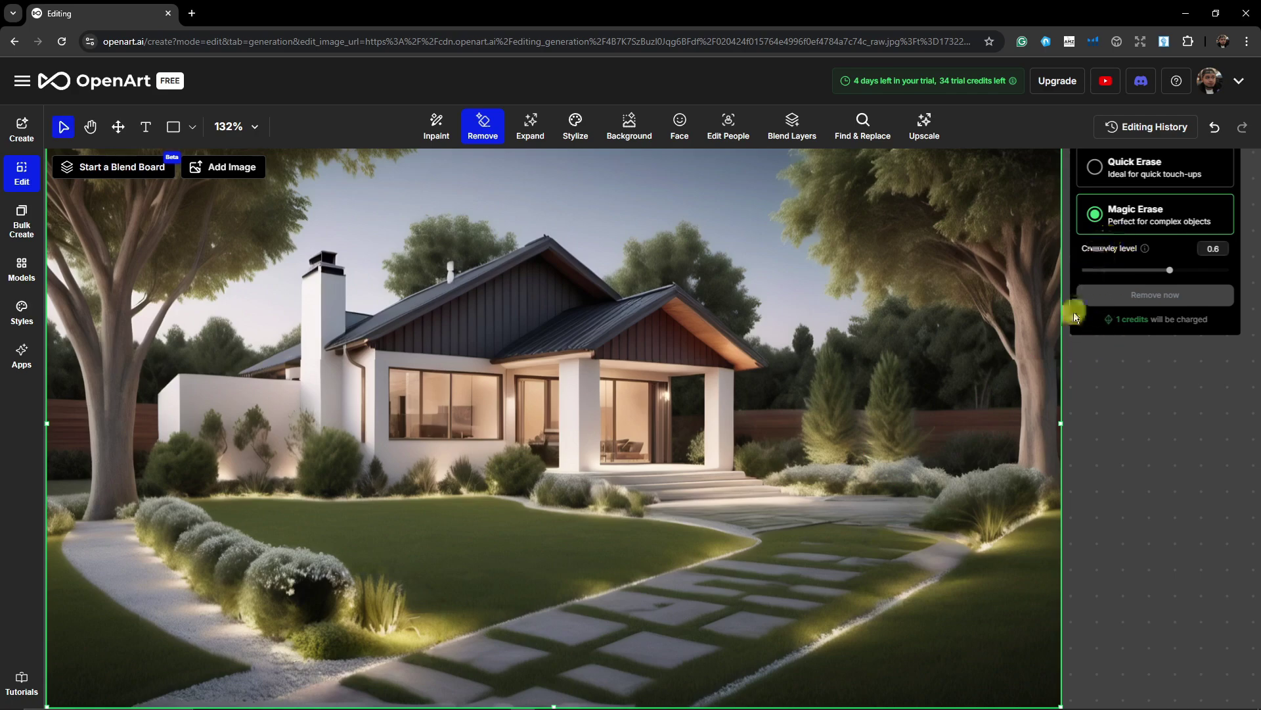
click(354, 651)
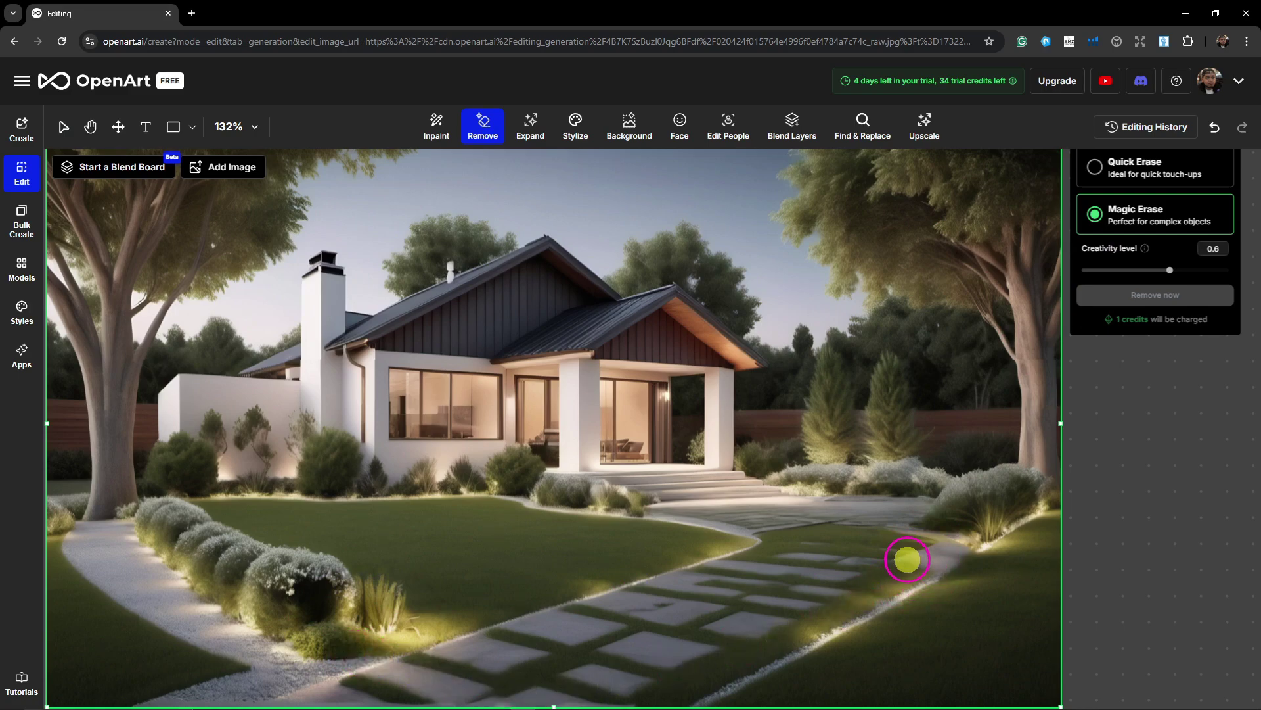
scroll(895, 549, down, 2)
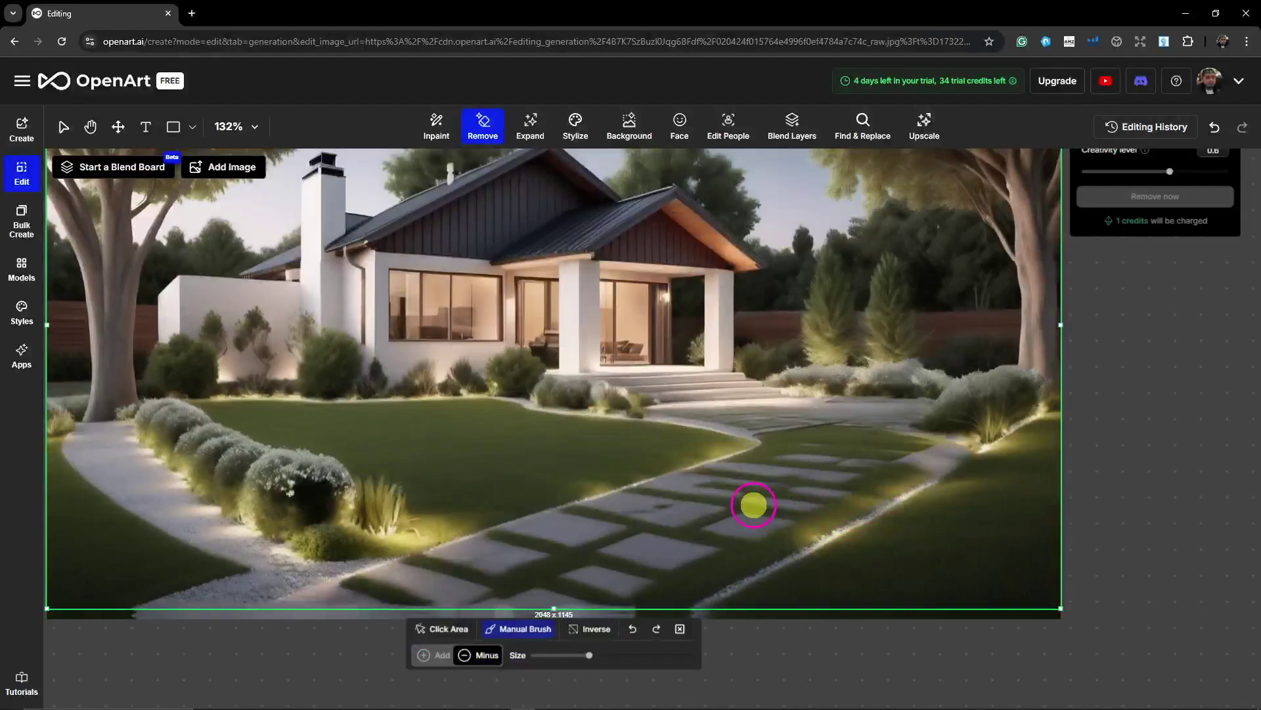
scroll(503, 559, up, 1)
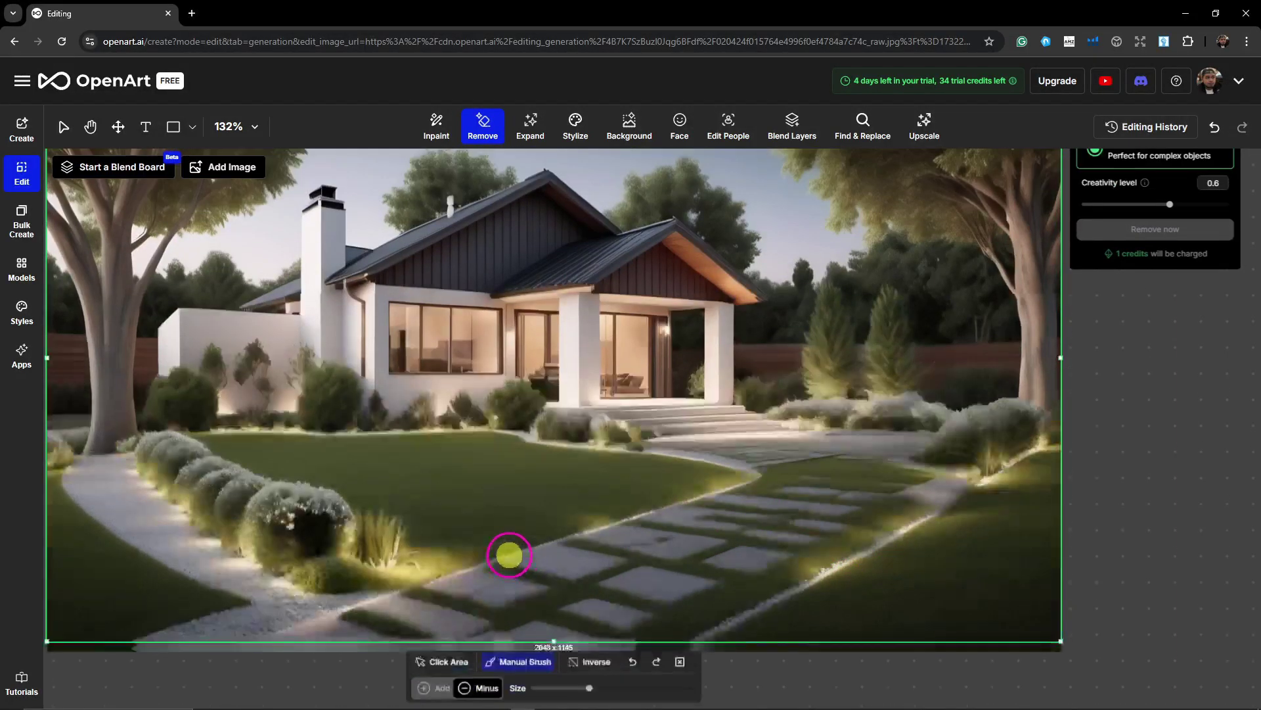
scroll(524, 549, down, 1)
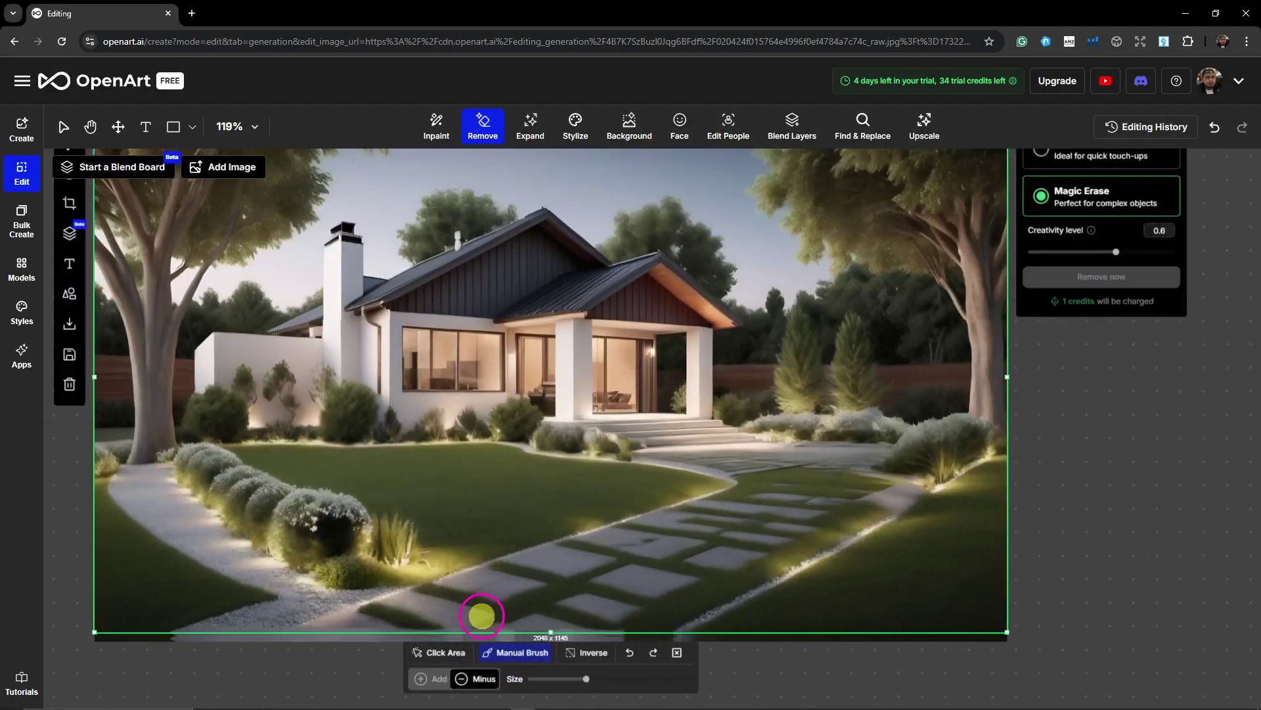
Step: Switch the Magic Erase selection mode to Click Area
click(442, 652)
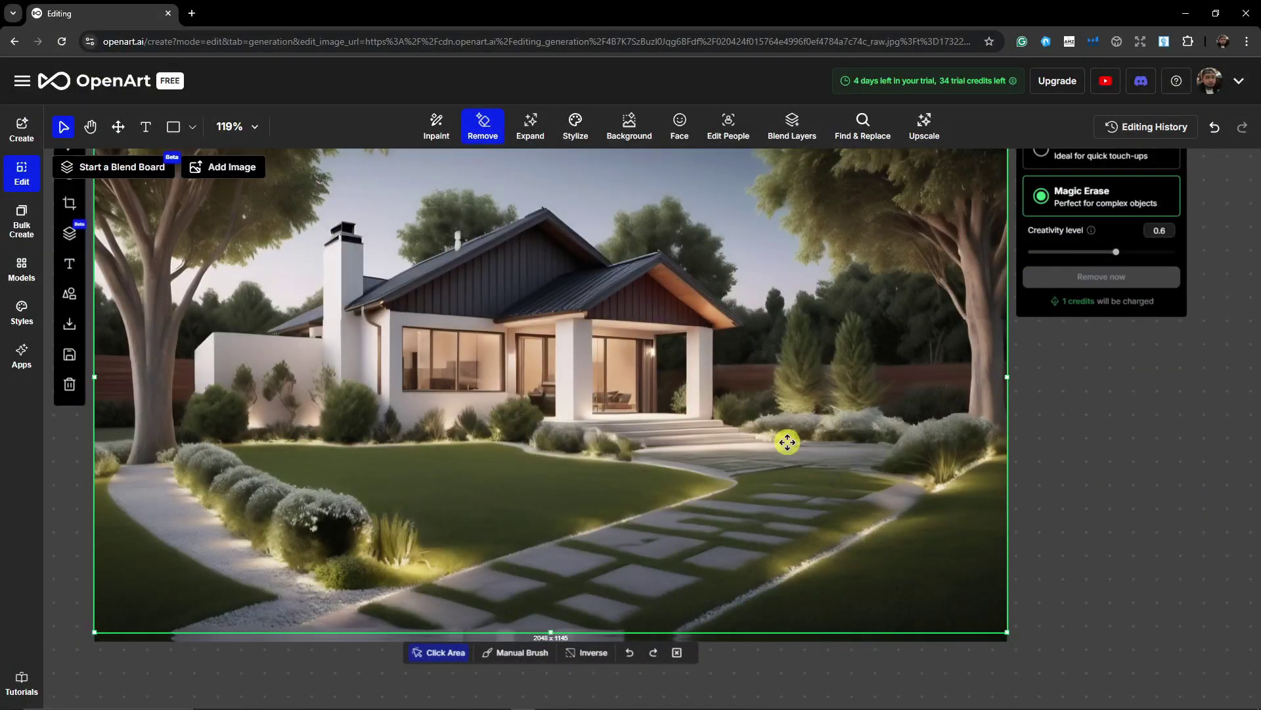
click(535, 496)
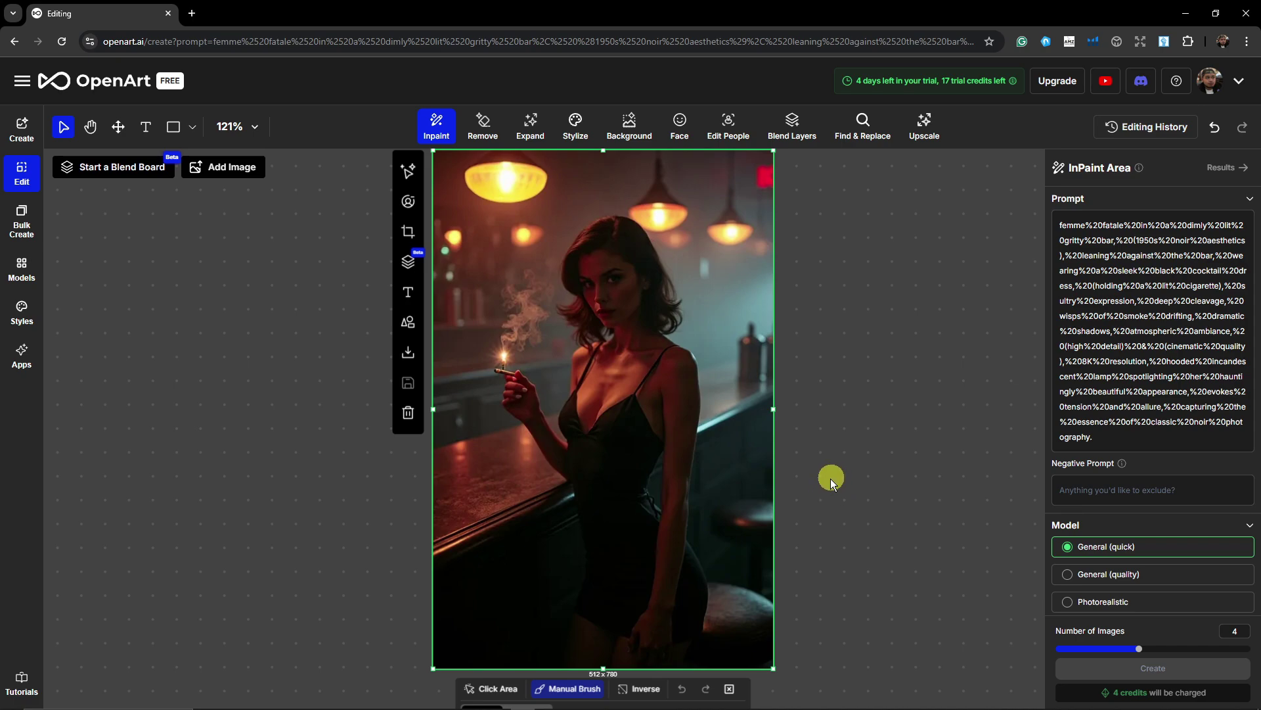
Step: Brush an Inpaint mask across the woman's eyes in the bar image with the Manual Brush
scroll(830, 478, down, 1)
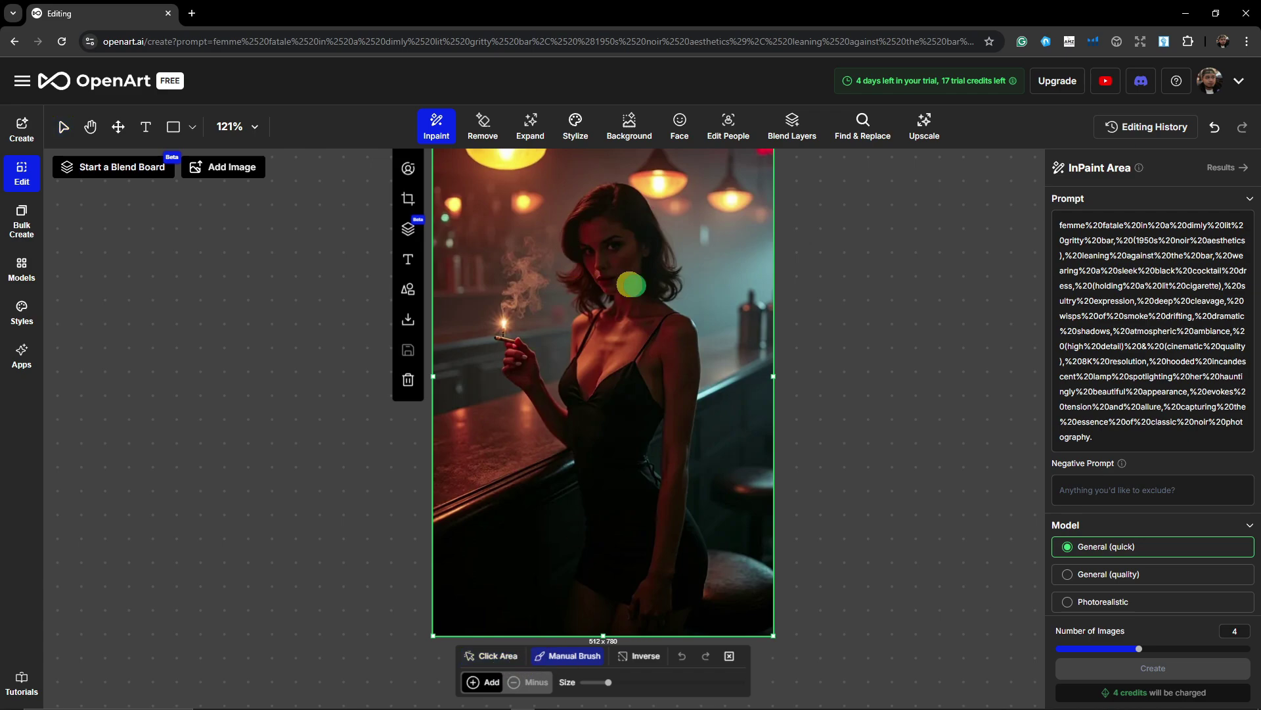
scroll(662, 301, up, 1)
scroll(611, 447, down, 3)
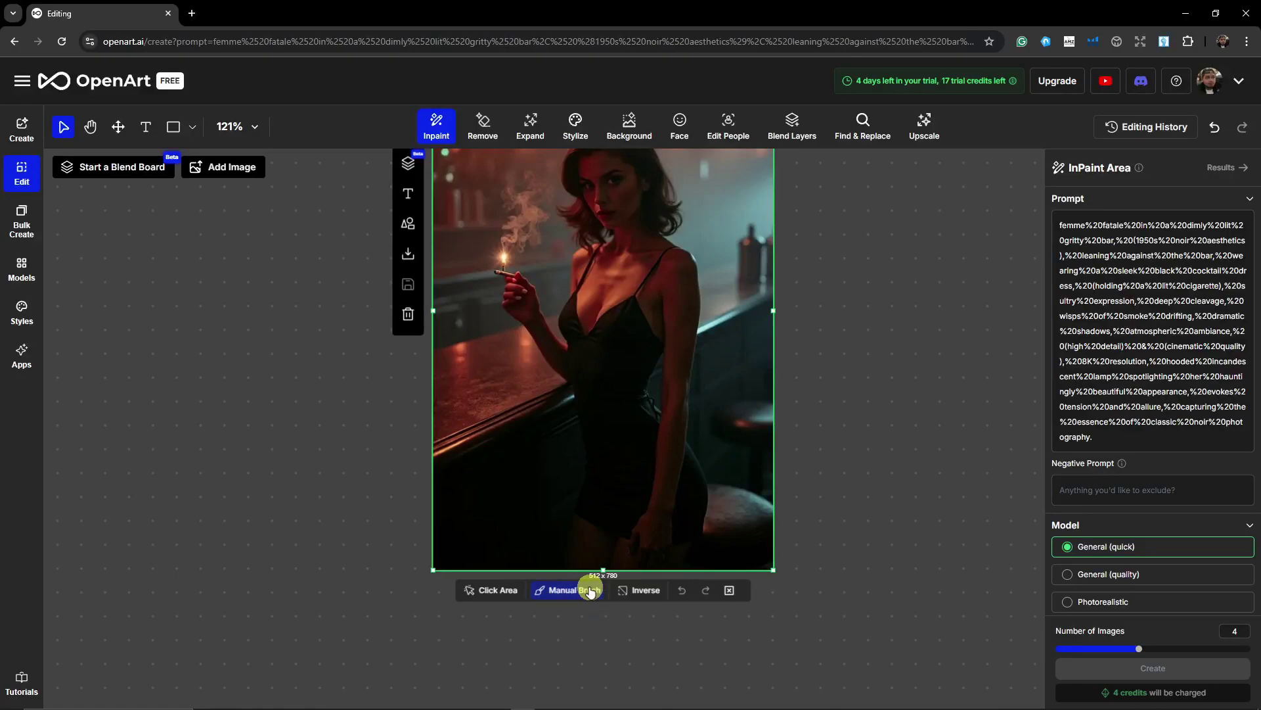
scroll(600, 471, up, 2)
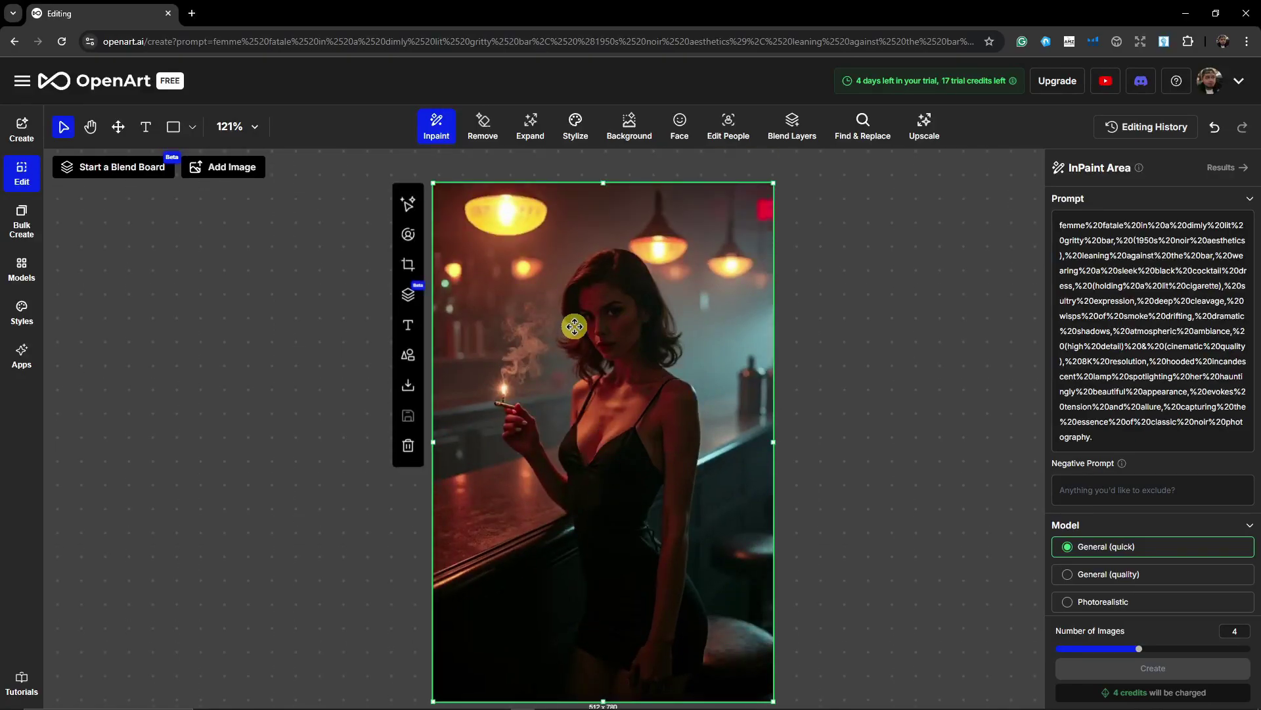
scroll(562, 328, down, 3)
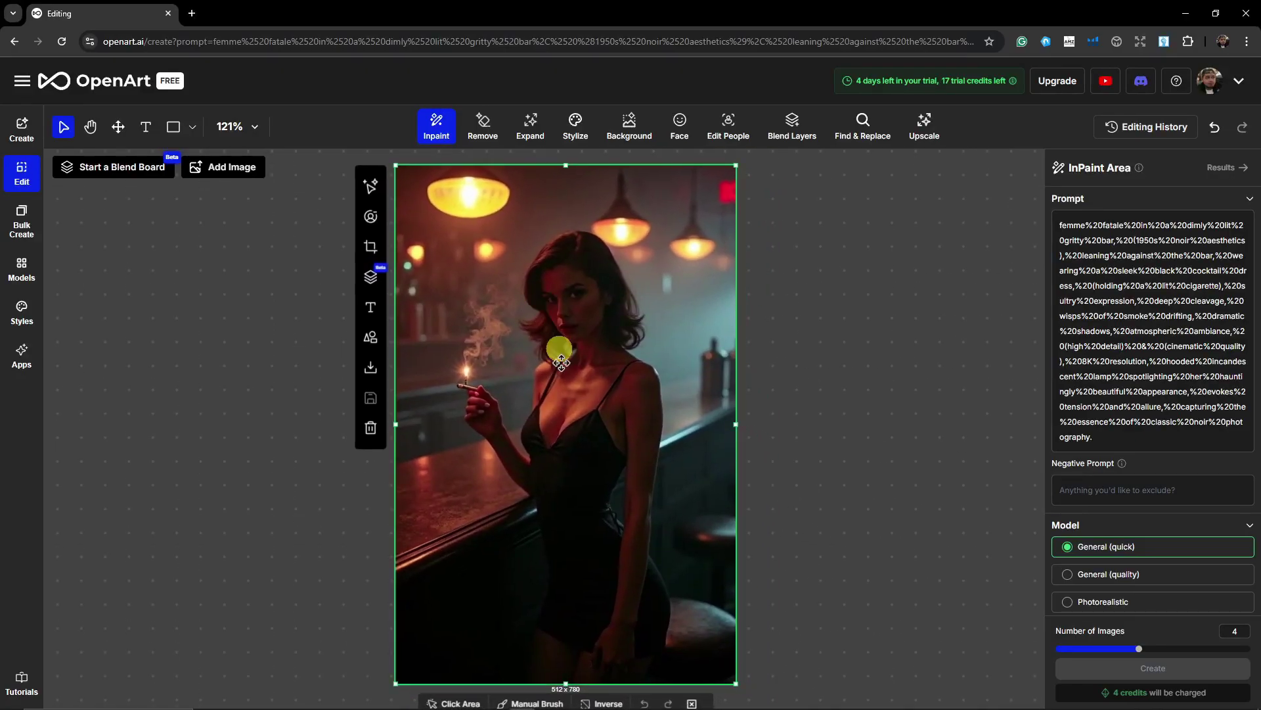
click(535, 603)
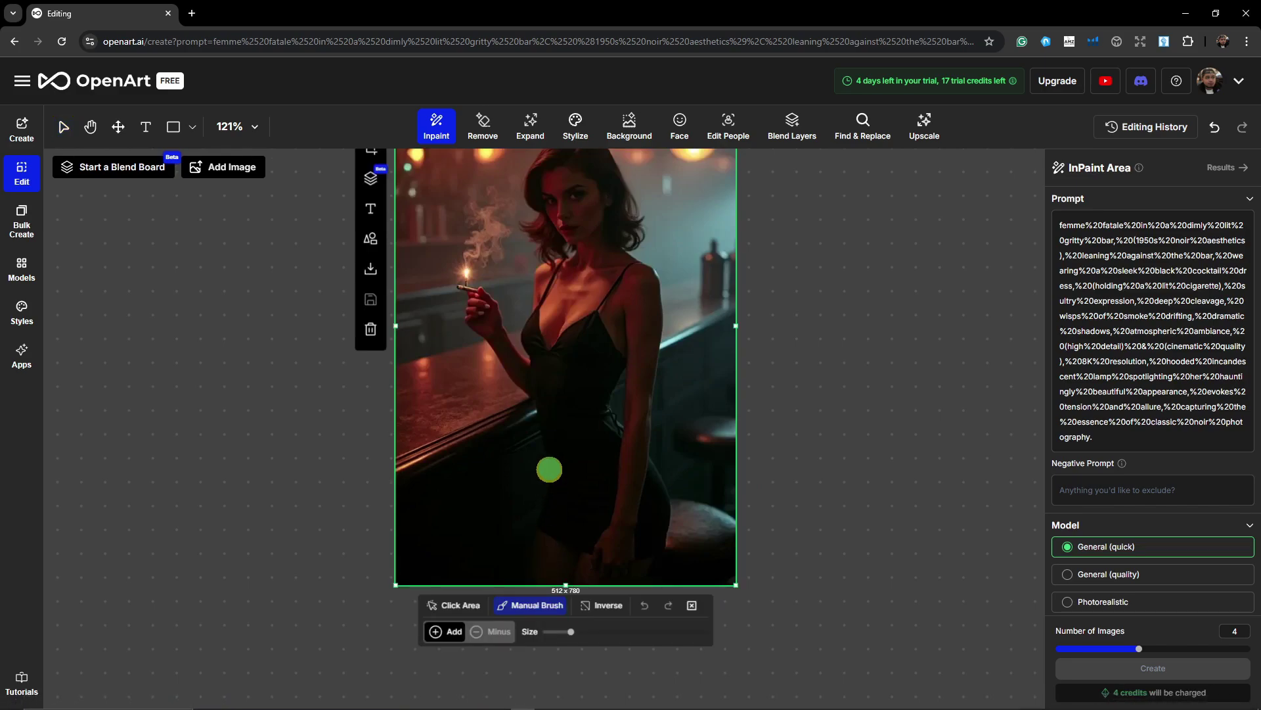
scroll(550, 470, up, 3)
drag(534, 301, 603, 285)
Step: Replace the whole Inpaint prompt with "Sunglasses" and choose the Photorealistic model
click(1126, 273)
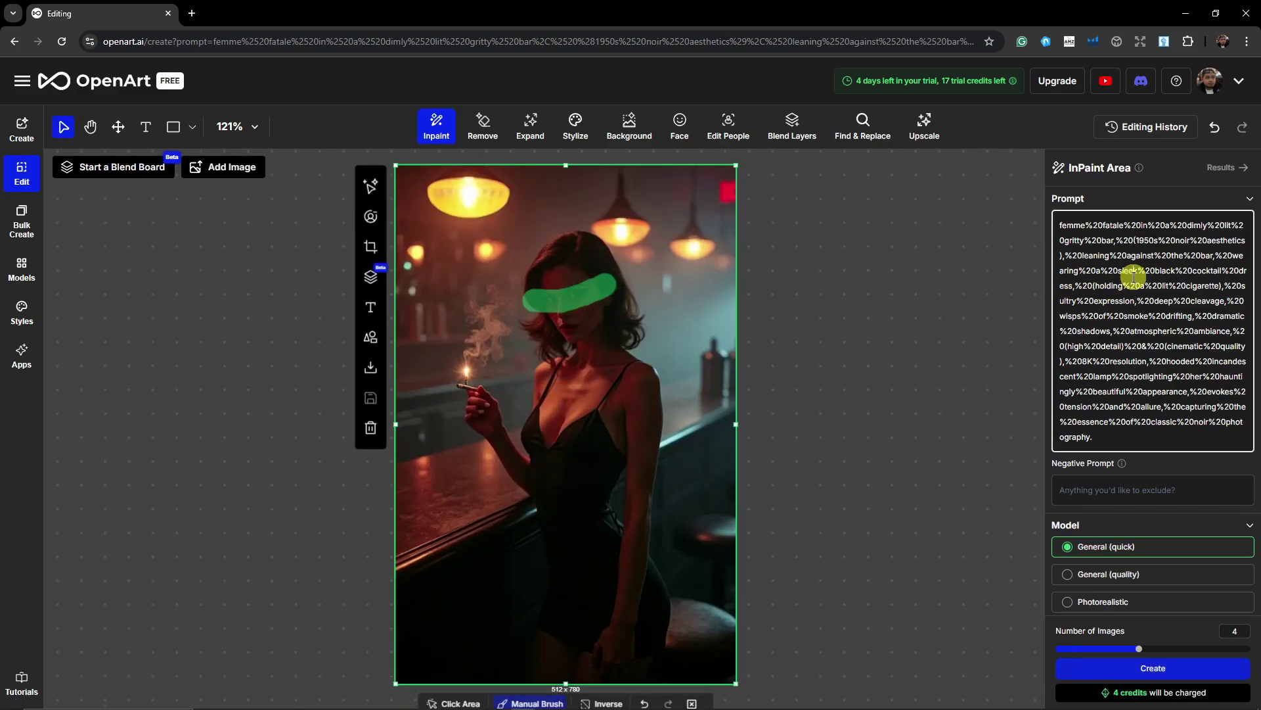
key(ctrl+a)
key(BackSpace)
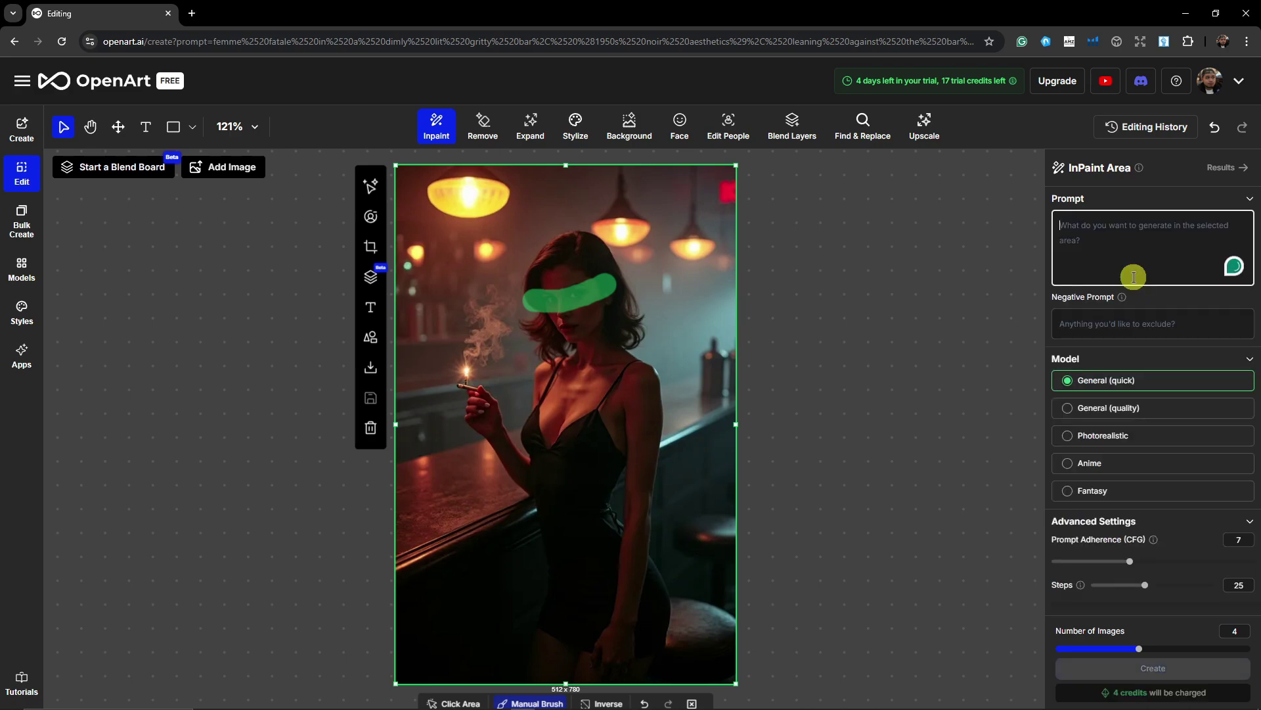
text(Sunglasses)
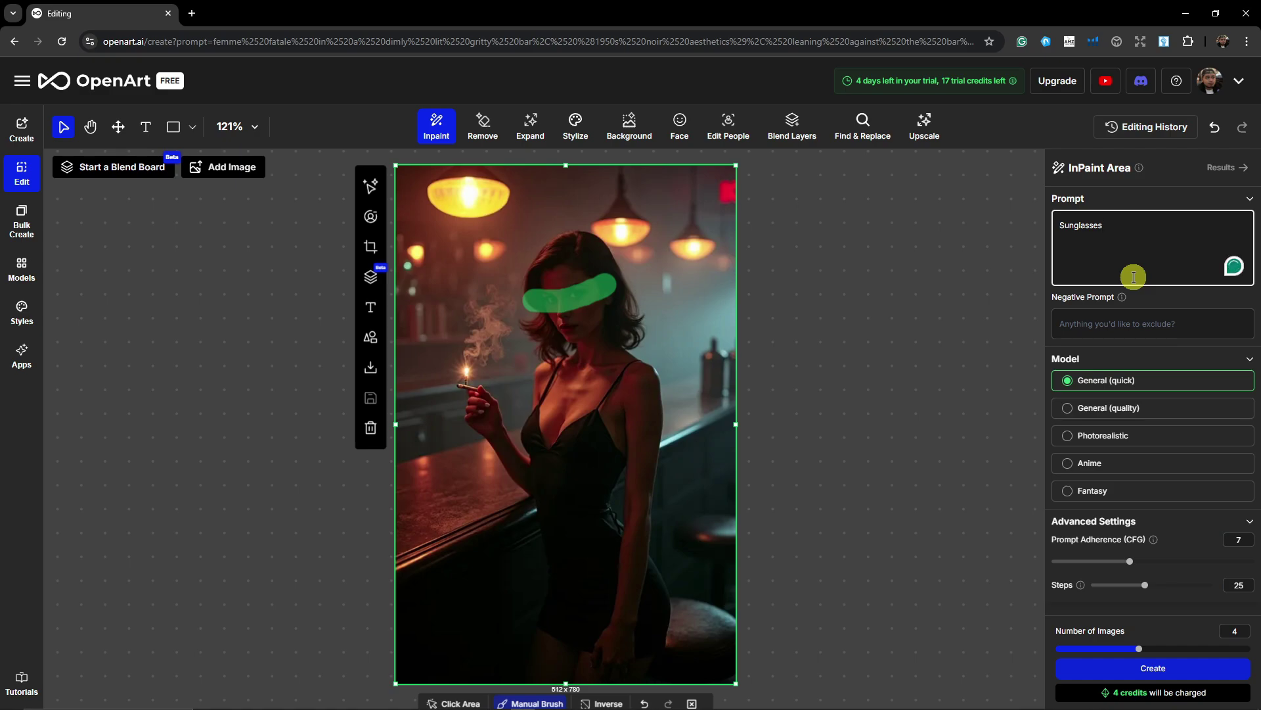
click(1068, 437)
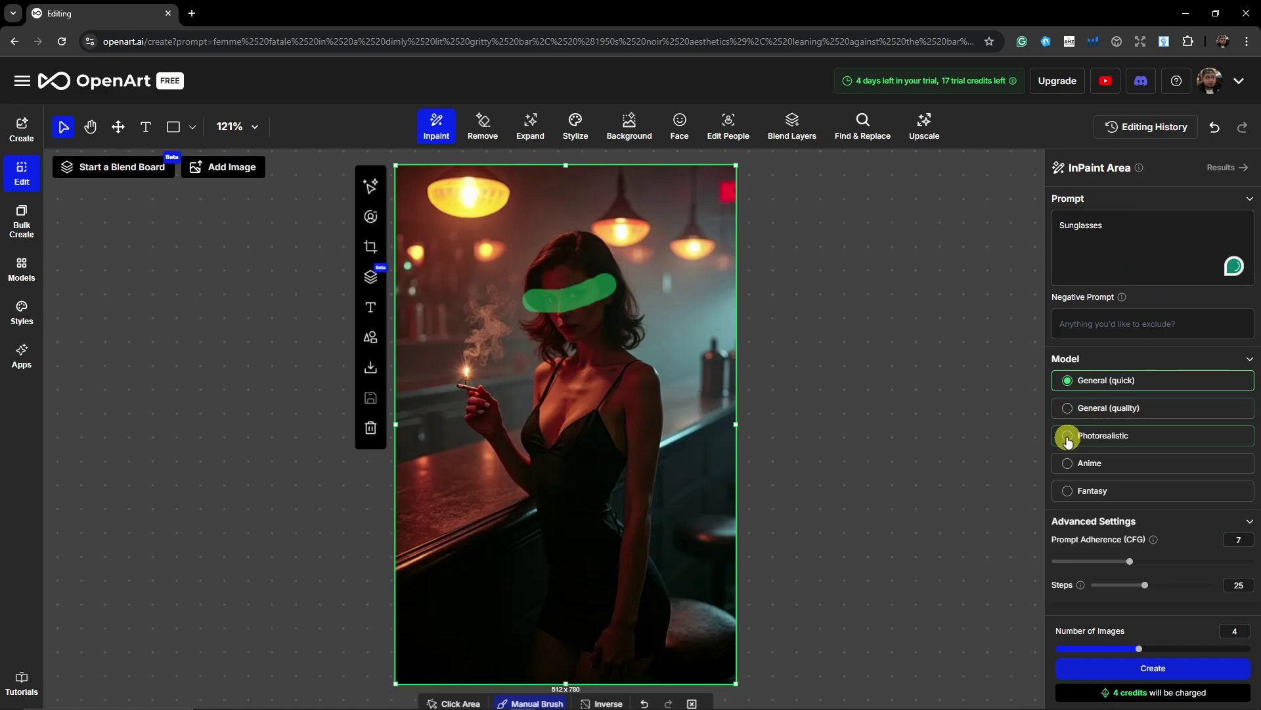
Step: Set the prompt adherence to 7 and the number of images to 2, and generate the inpainted images
scroll(1136, 418, down, 1)
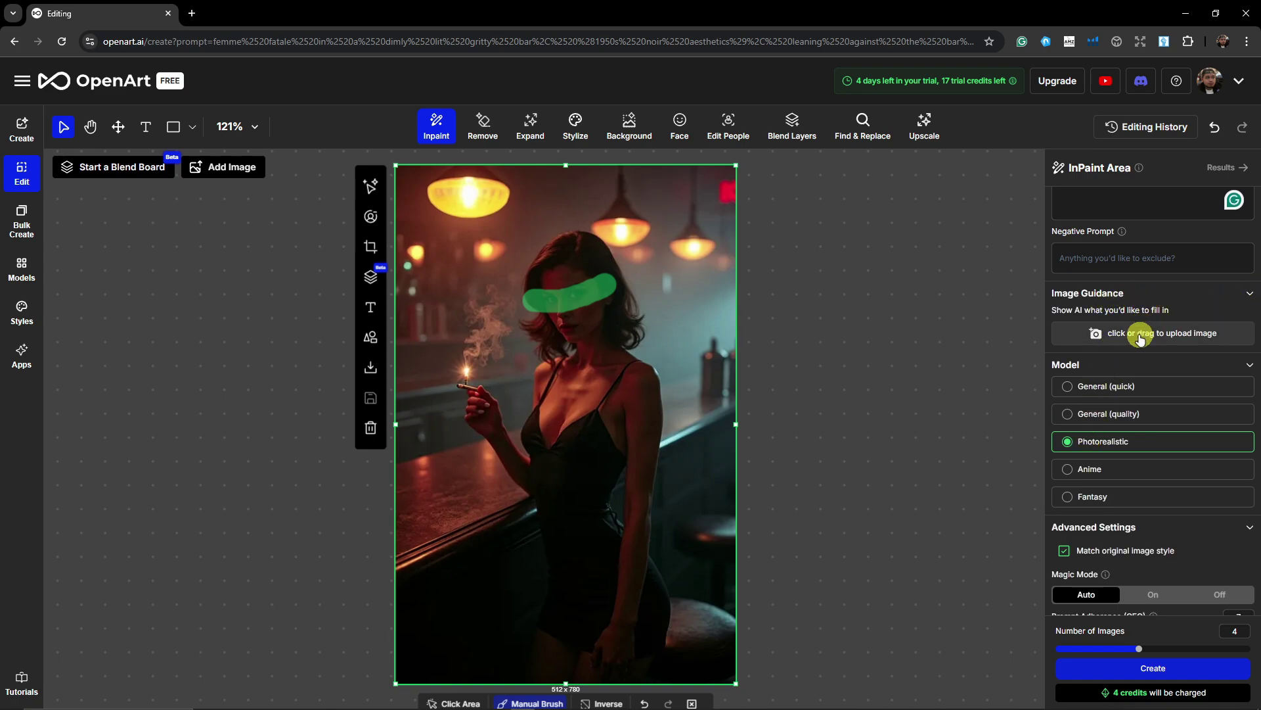
scroll(1140, 336, down, 2)
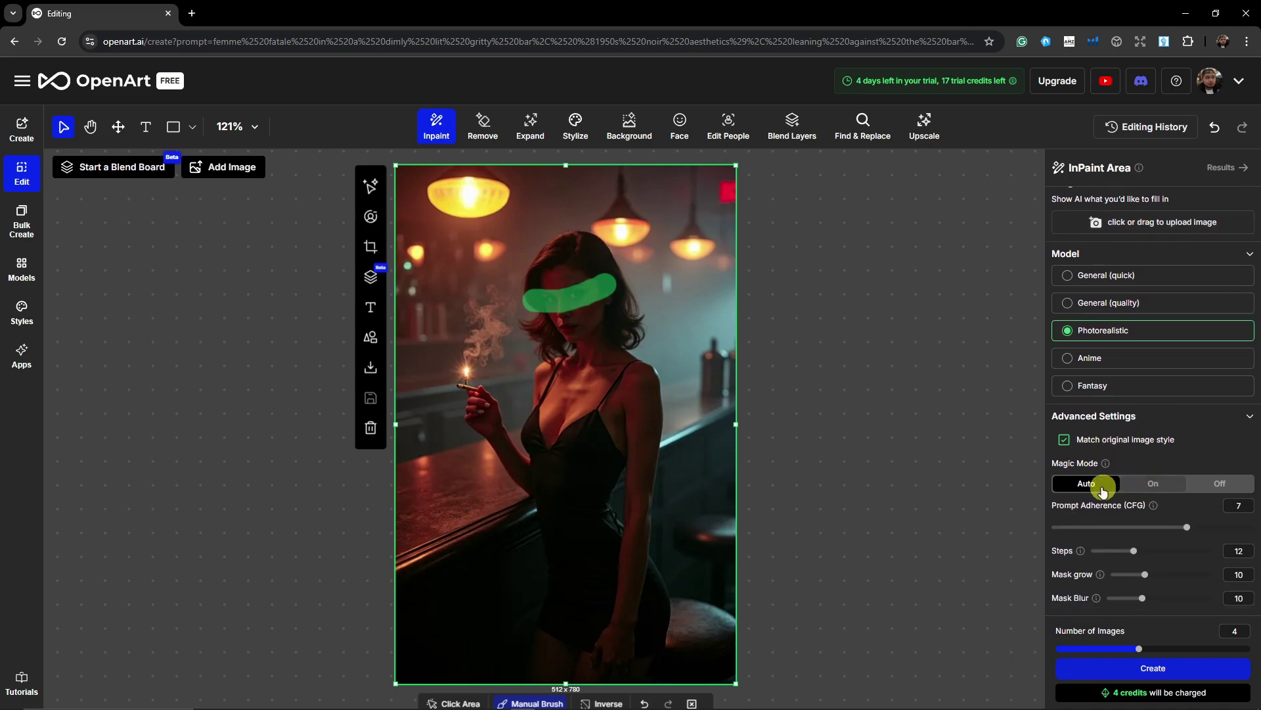
click(1238, 506)
text(7)
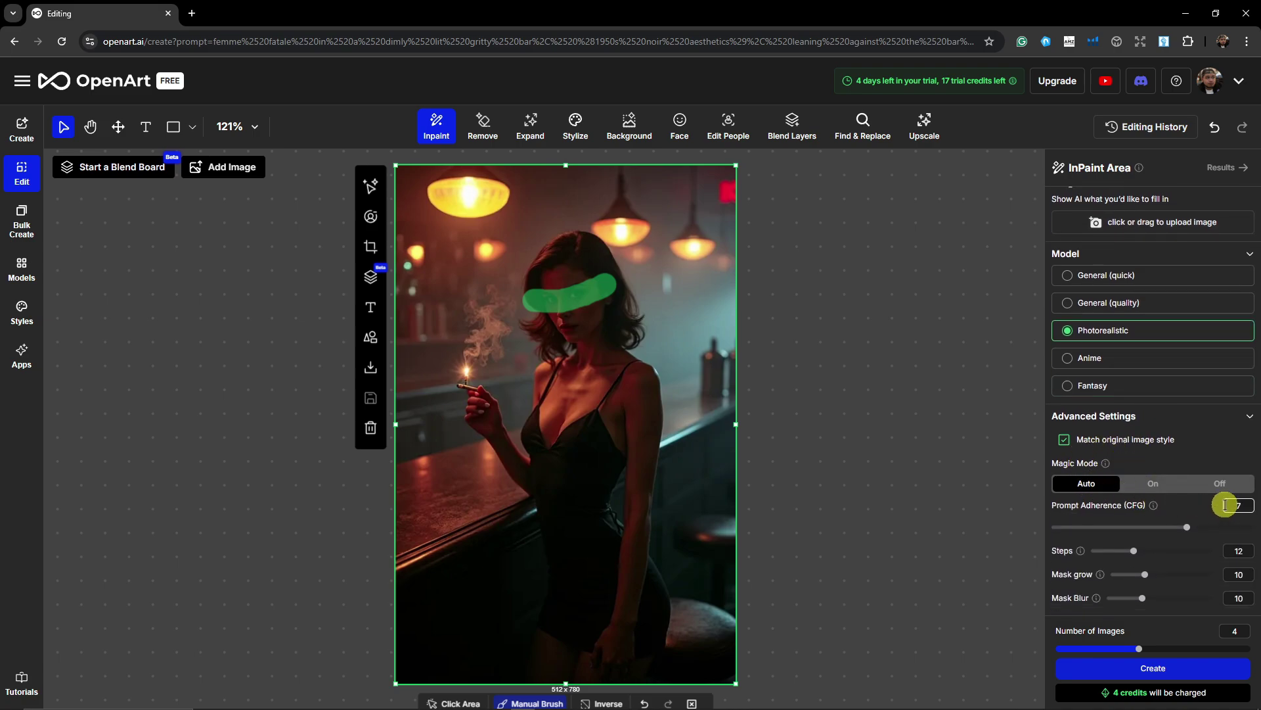
drag(1140, 649, 1092, 657)
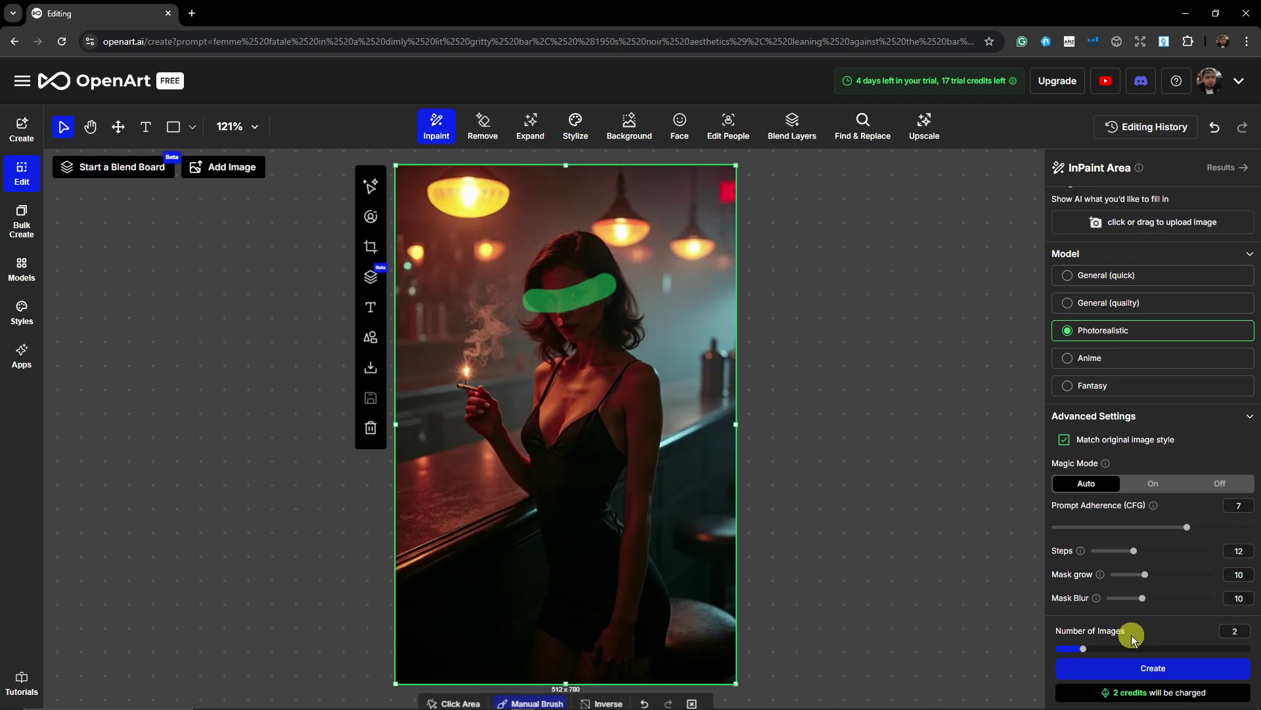
click(1125, 670)
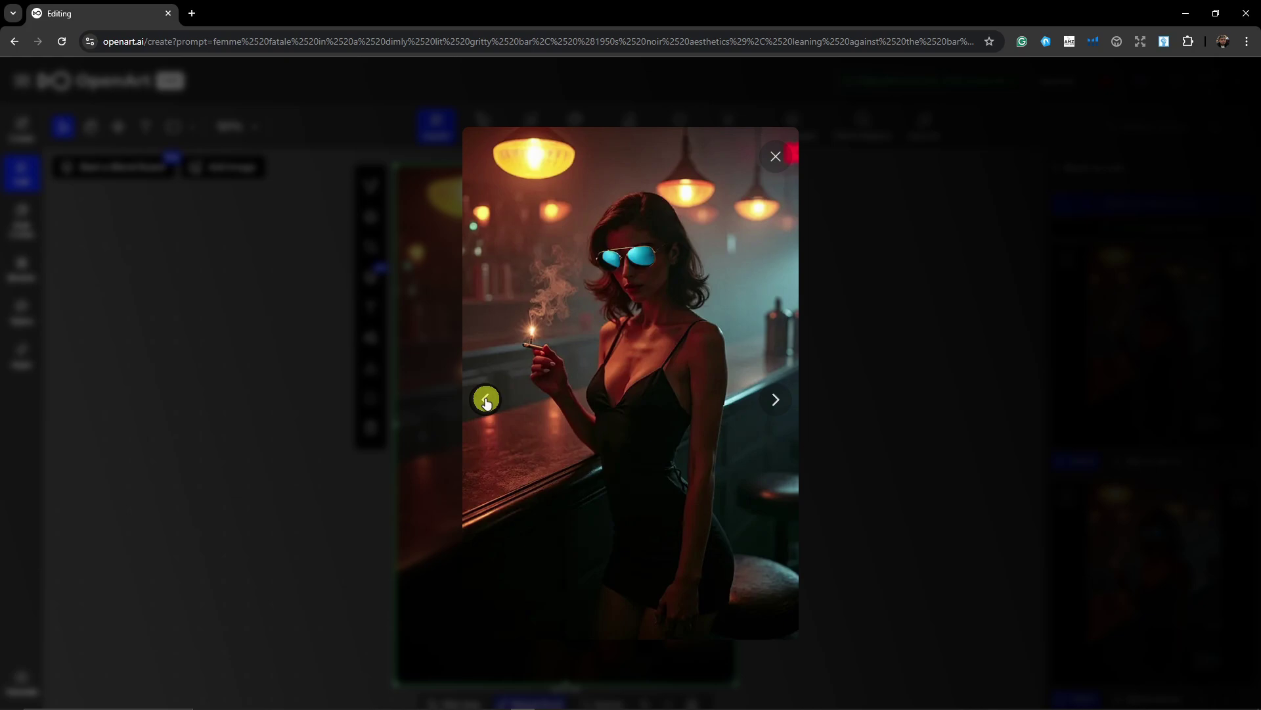
Step: Close the enlarged preview of the generated sunglasses image and return to the Inpaint settings
click(777, 168)
click(1059, 168)
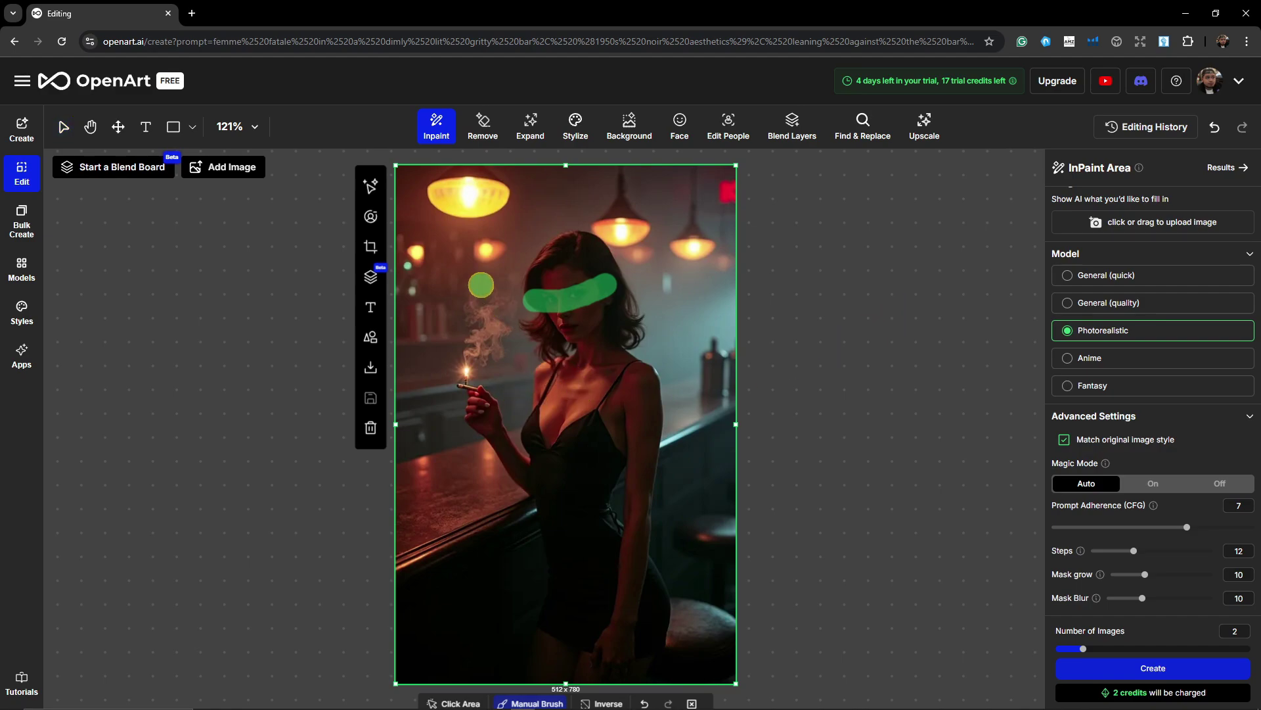
key(v)
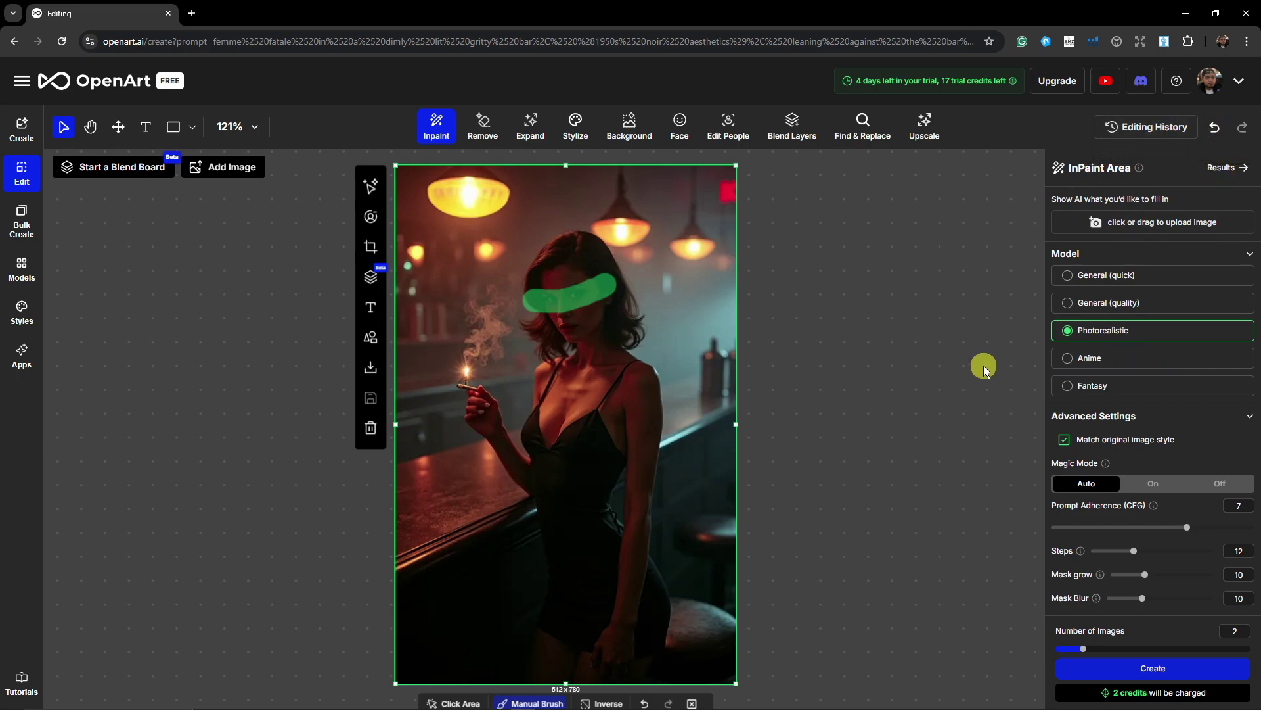
Step: Clear the brushed mask over the woman's eyes, keeping the Manual Brush selection mode
scroll(582, 650, down, 1)
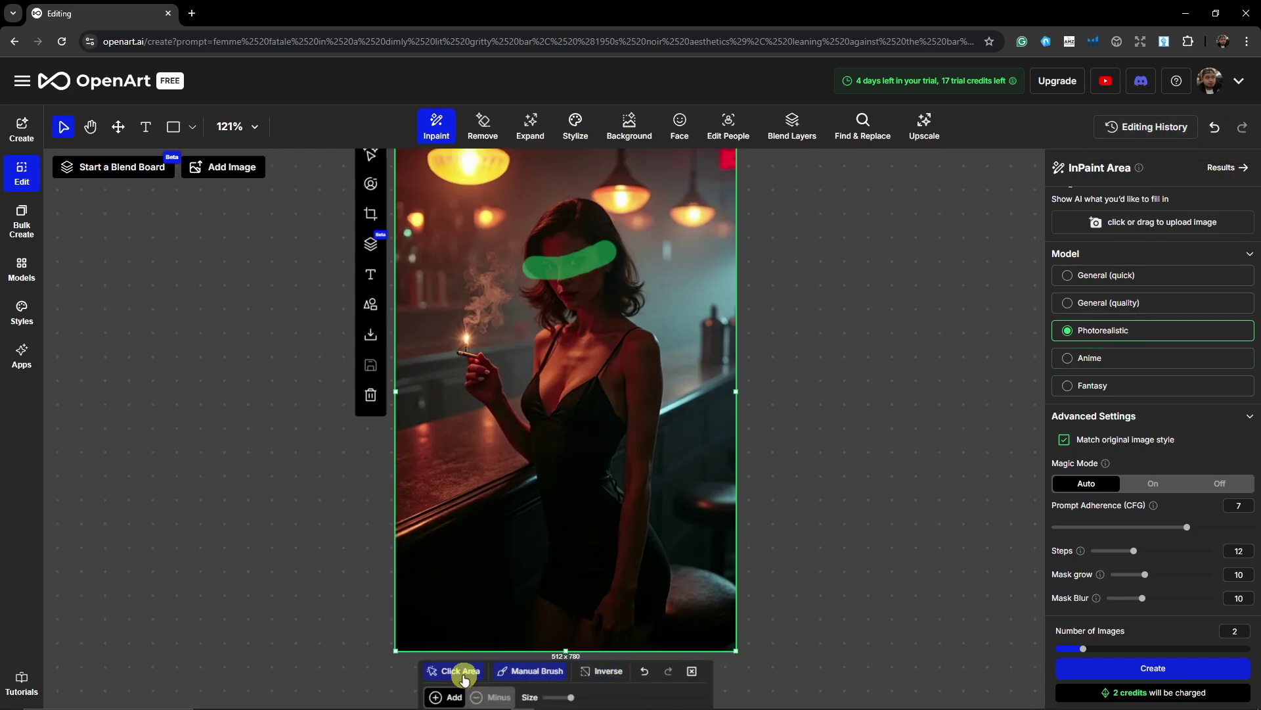
click(533, 671)
click(692, 671)
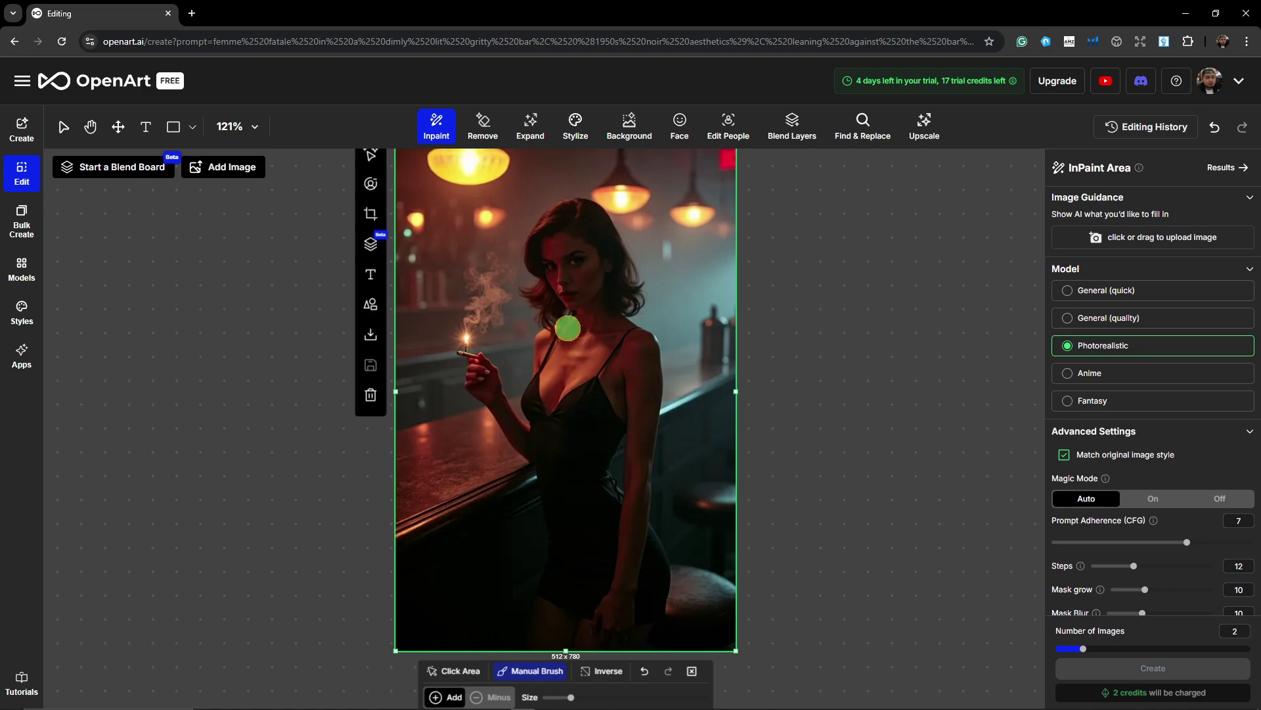
Step: Brush a mask across the woman's neck and upper chest and replace the Inpaint prompt with "A beautiful golden necklace"
mouse_move(569, 328)
mouse_down()
mouse_move(570, 361)
mouse_move(612, 326)
mouse_up()
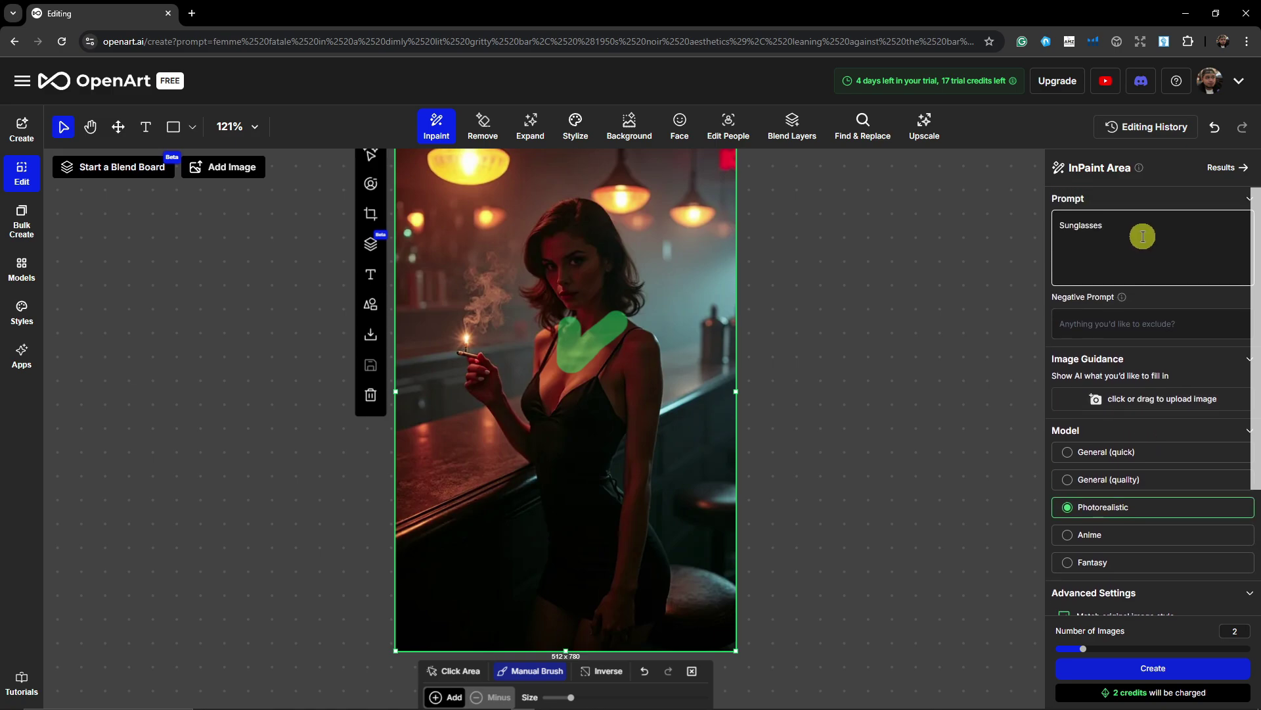
triple_click(1143, 235)
text(A beautiful golden)
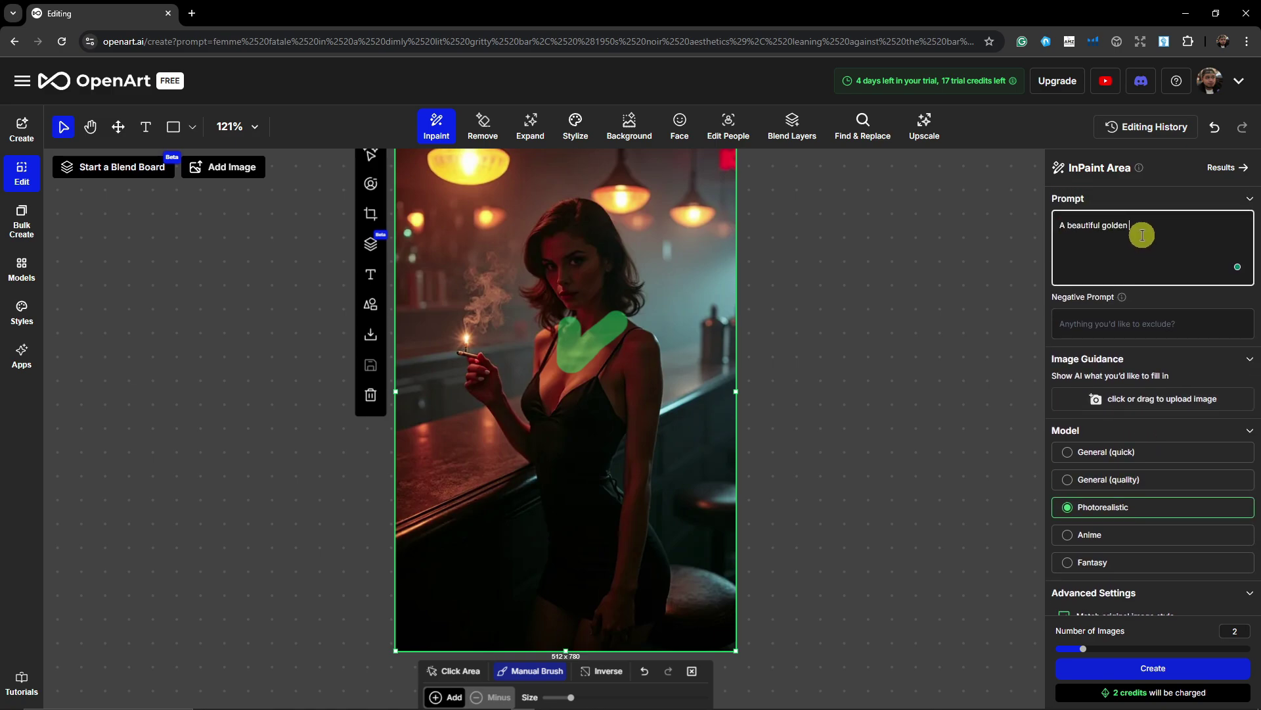
text( necklace)
Step: Choose the General (quality) model for inpainting and generate the two necklace images
scroll(1127, 281, down, 1)
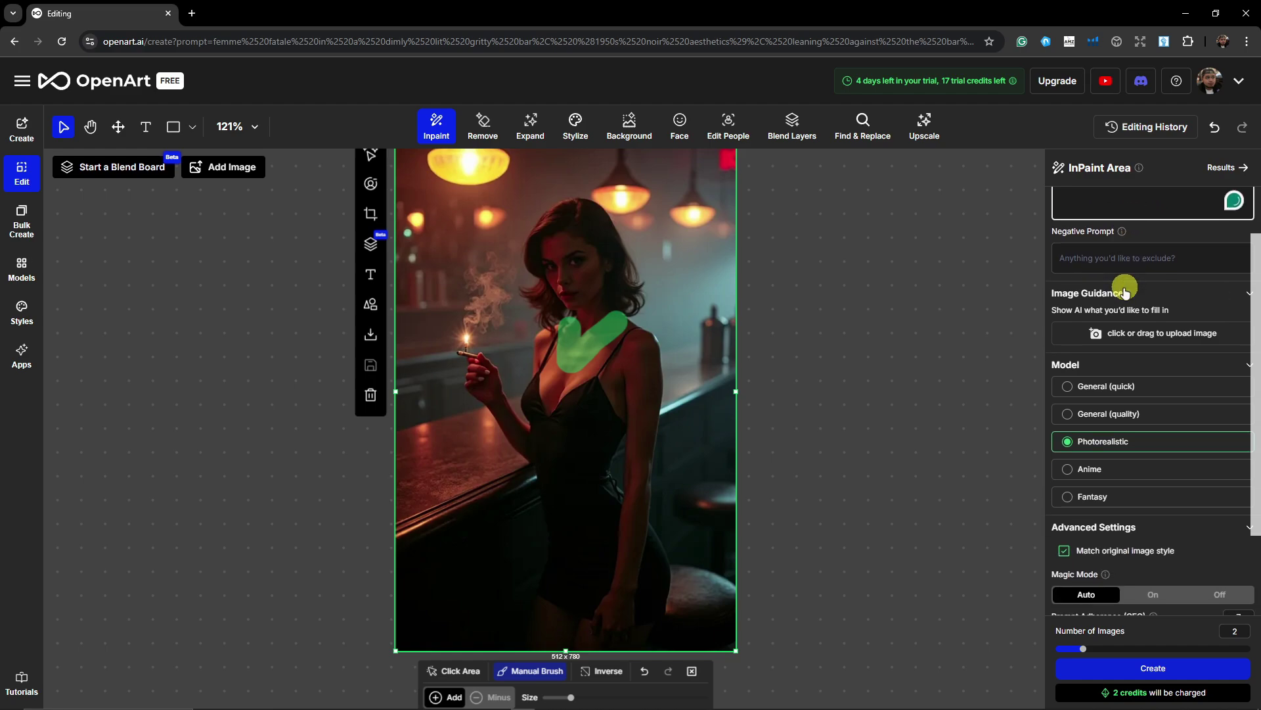
click(1069, 415)
scroll(1205, 409, down, 2)
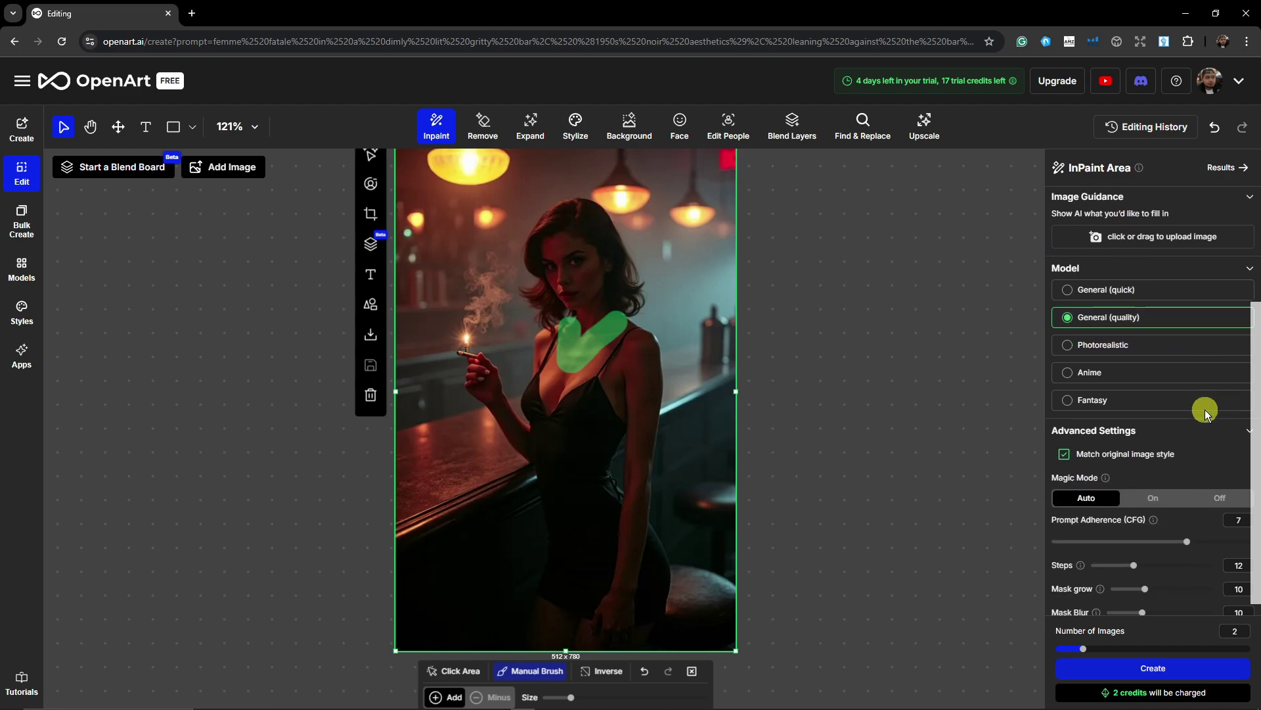
click(1110, 667)
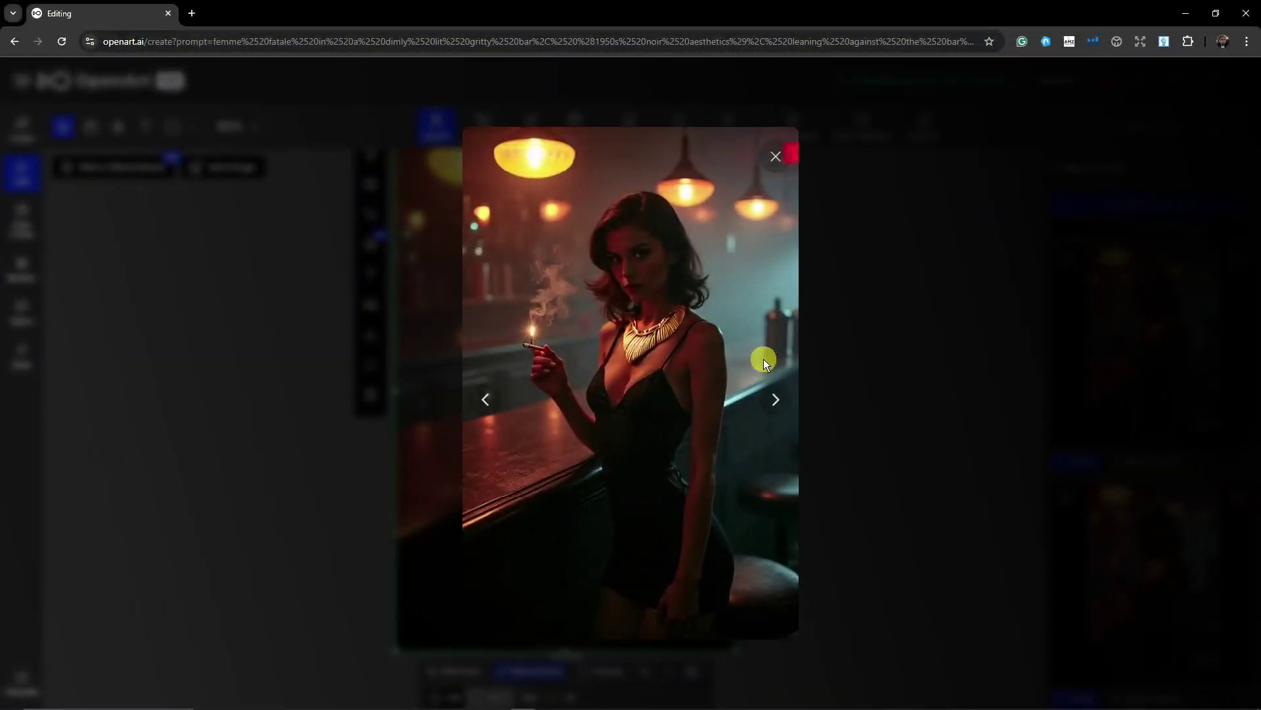
Step: Browse back and forth through the enlarged necklace results to compare them
click(777, 402)
click(487, 399)
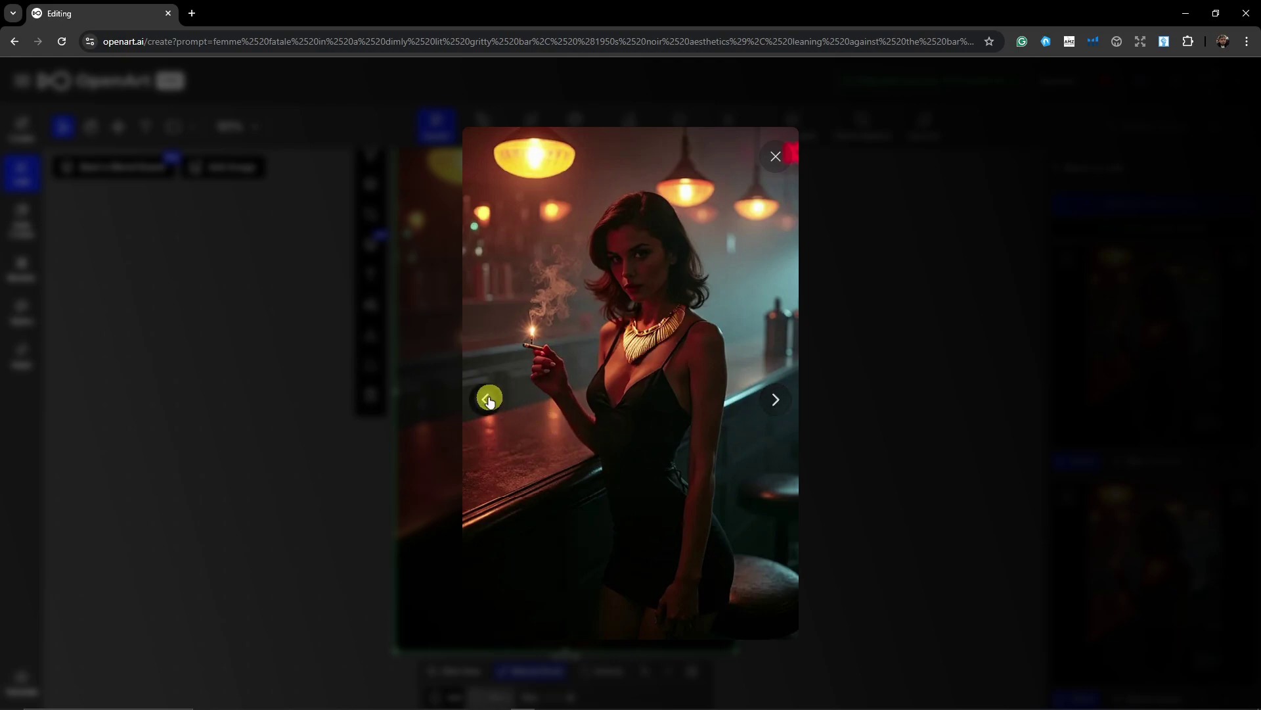
click(773, 406)
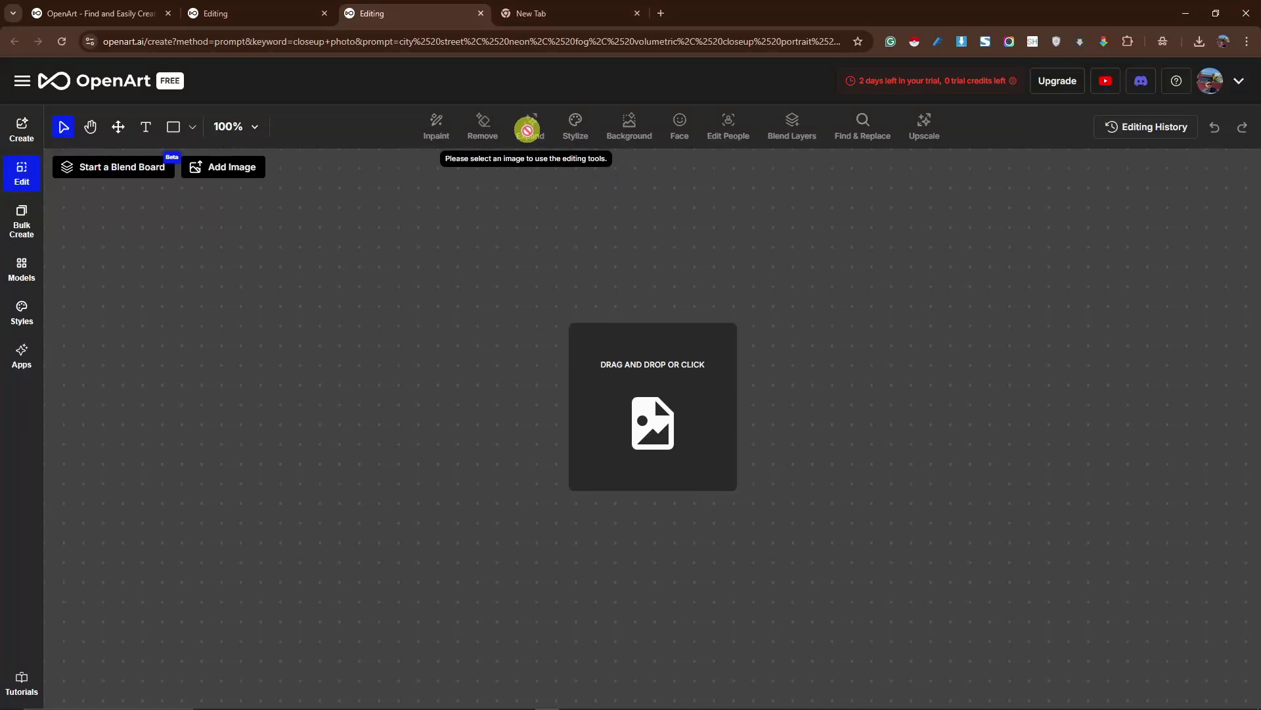
Step: Upload the image of the red-haired woman in the red Christmas sweater to the empty canvas and activate Expand
click(682, 414)
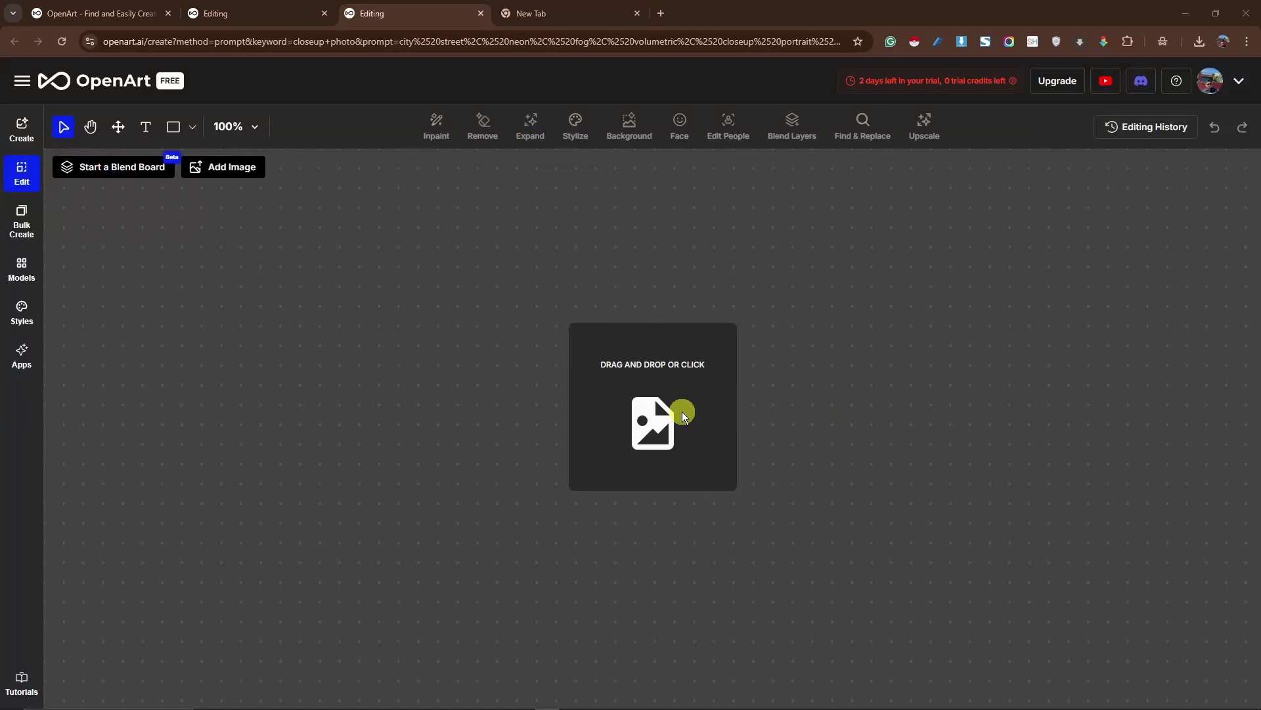
double_click(525, 201)
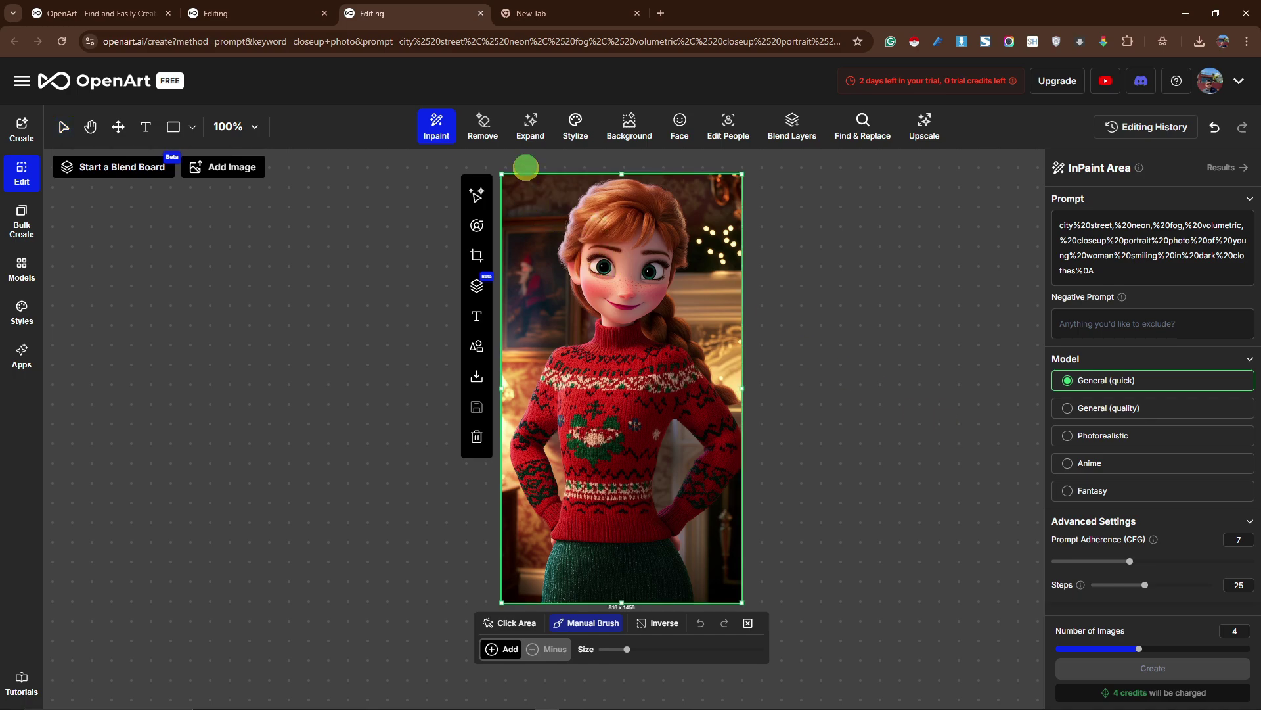
click(529, 128)
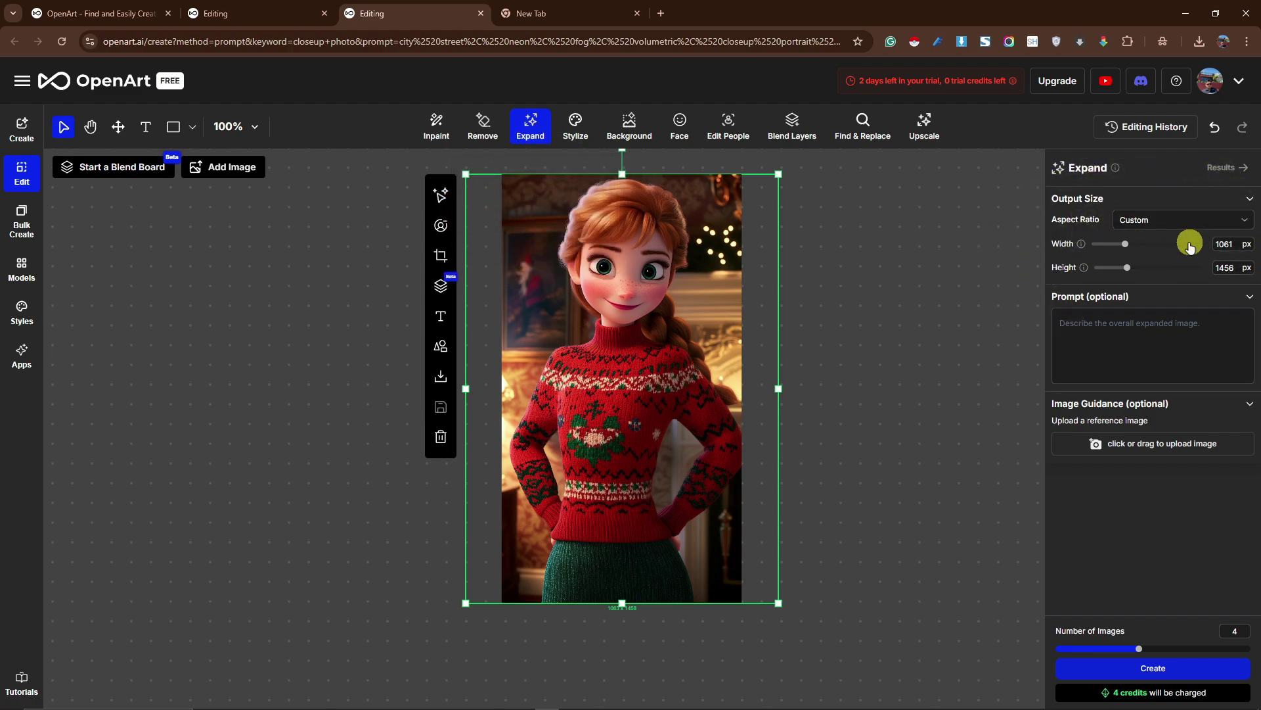
Step: Try the Square (1:1) and Cinema (16:9) output aspect ratios for the expansion, ending on Square (1:1)
click(1226, 222)
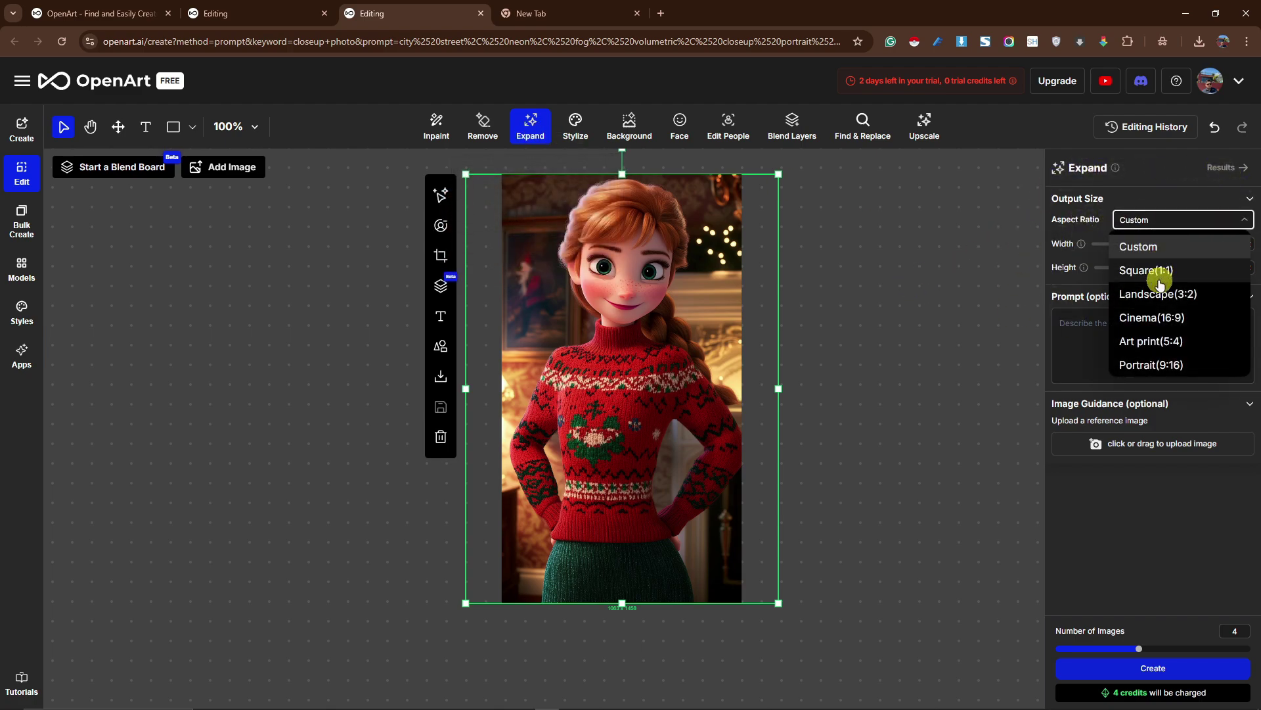
click(1169, 269)
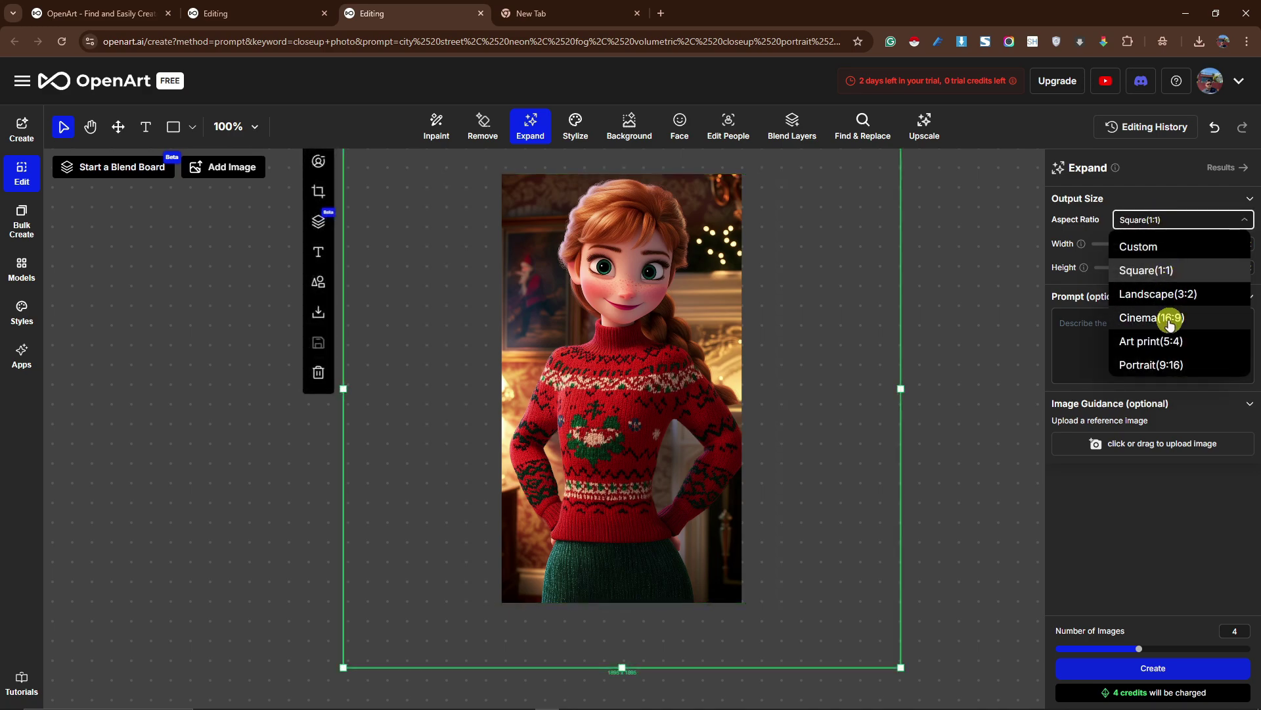
click(1146, 317)
click(1176, 223)
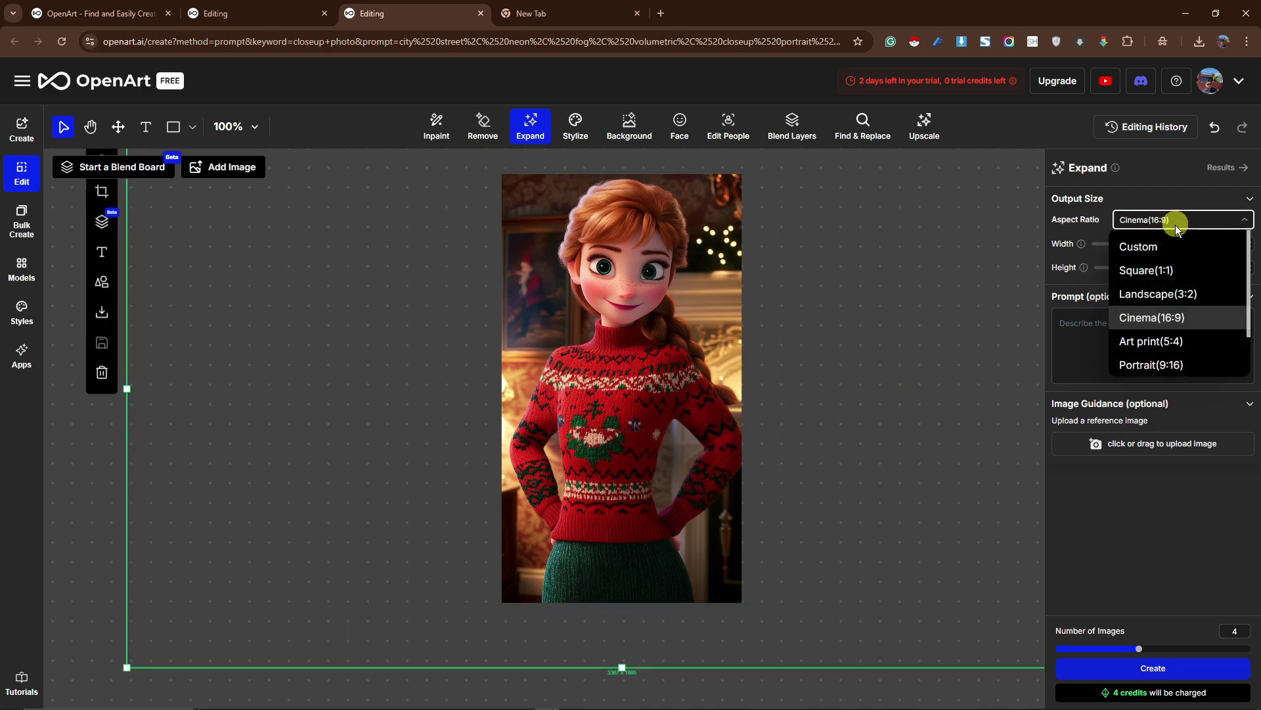
click(1149, 270)
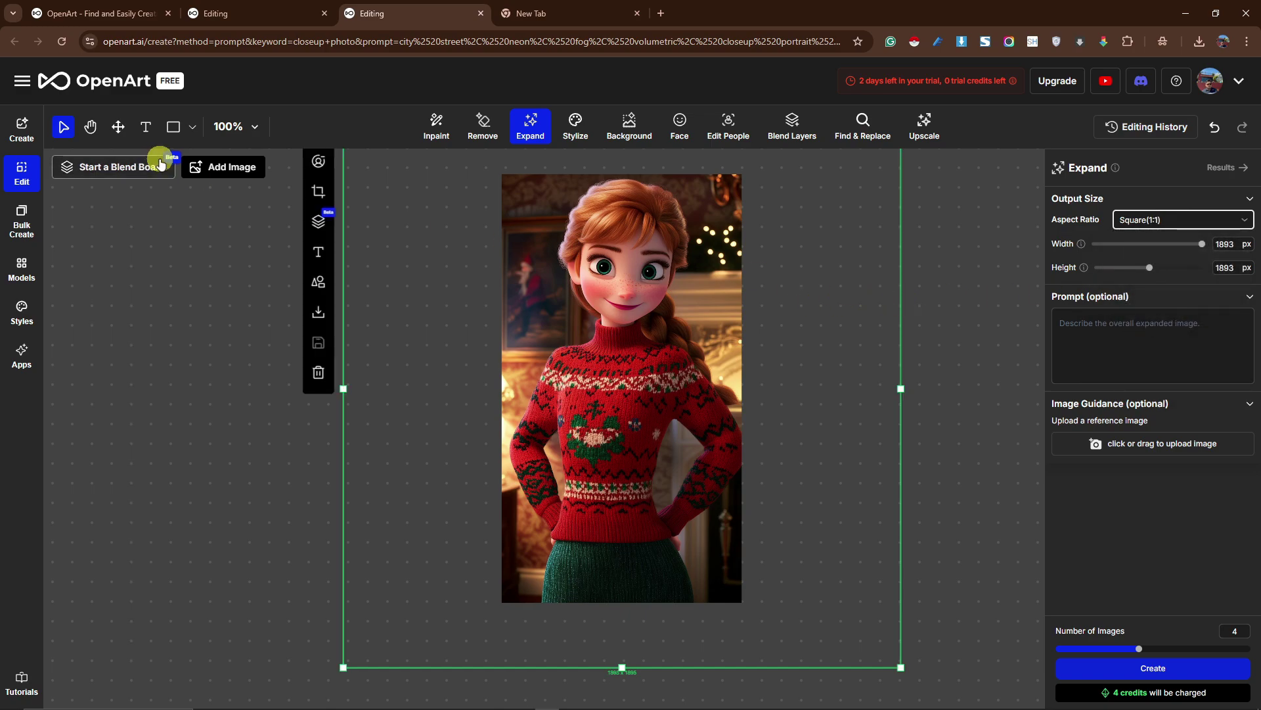
Step: Reselect the sweater image and set its Expand output to Square (1:1) at 1632 px width and height
key(ctrl+minus)
key(ctrl+minus)
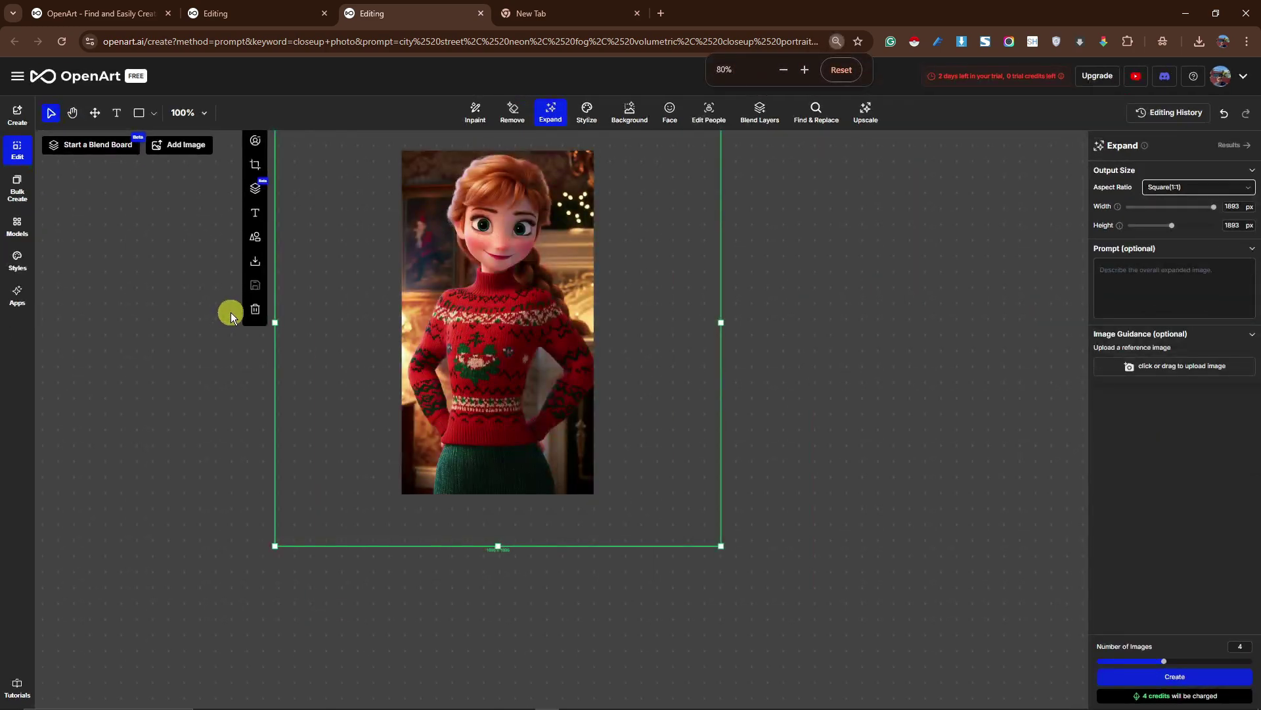
click(841, 70)
click(956, 372)
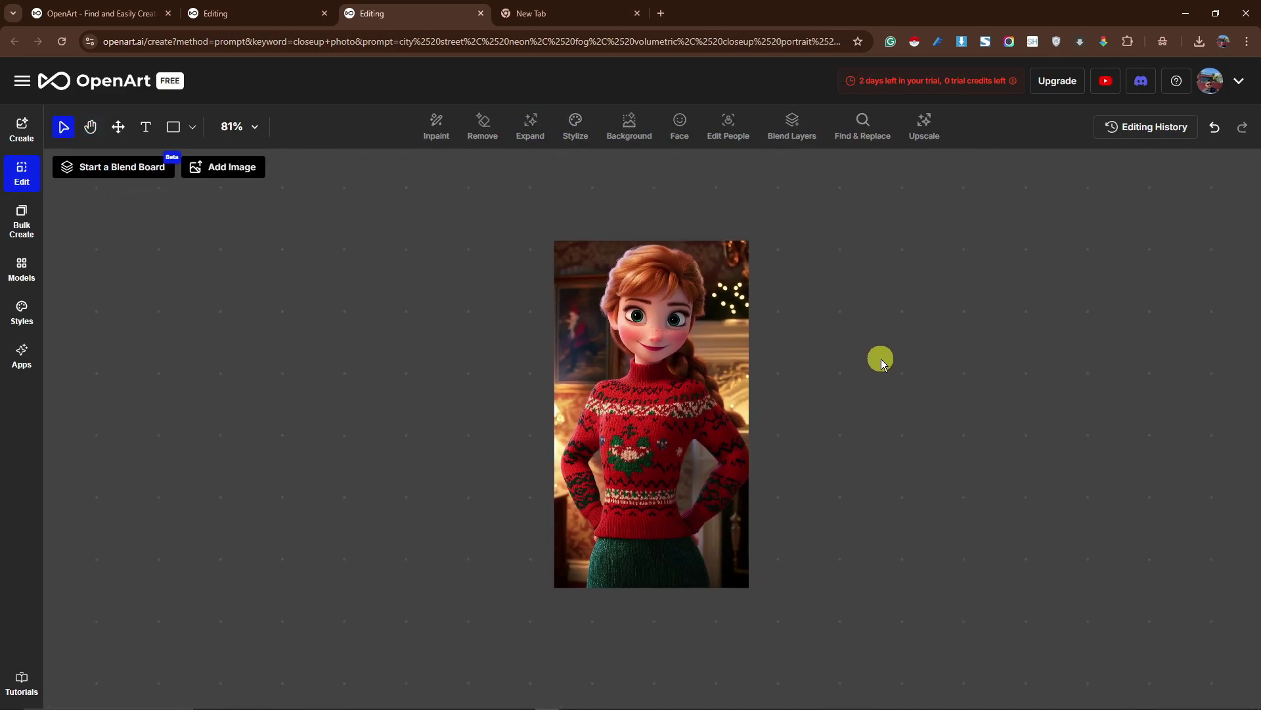
click(554, 321)
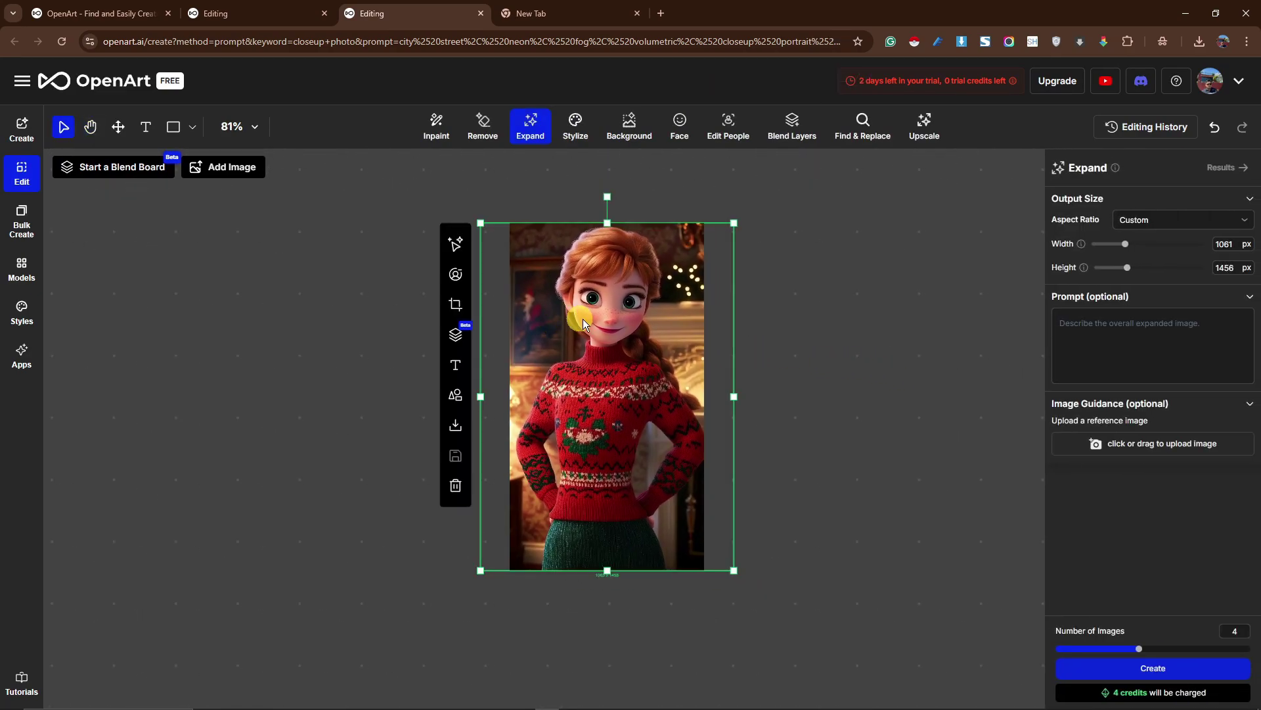
click(1167, 223)
click(1149, 270)
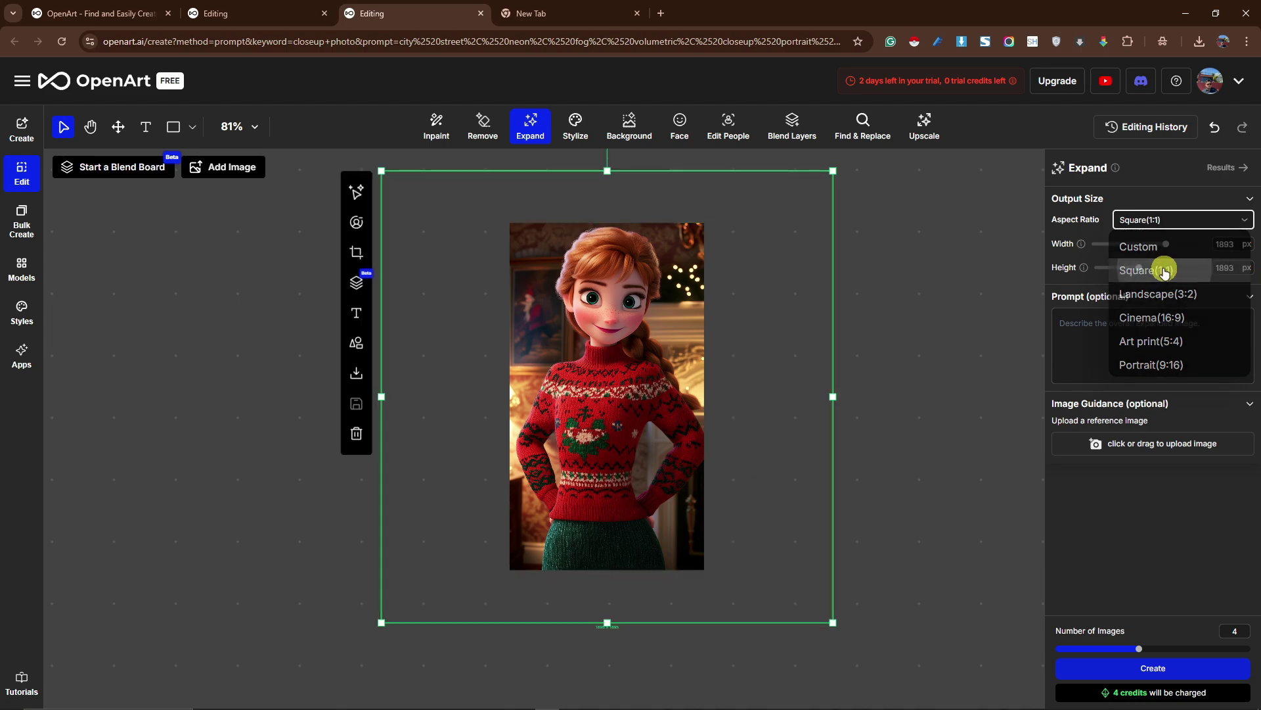
click(1193, 246)
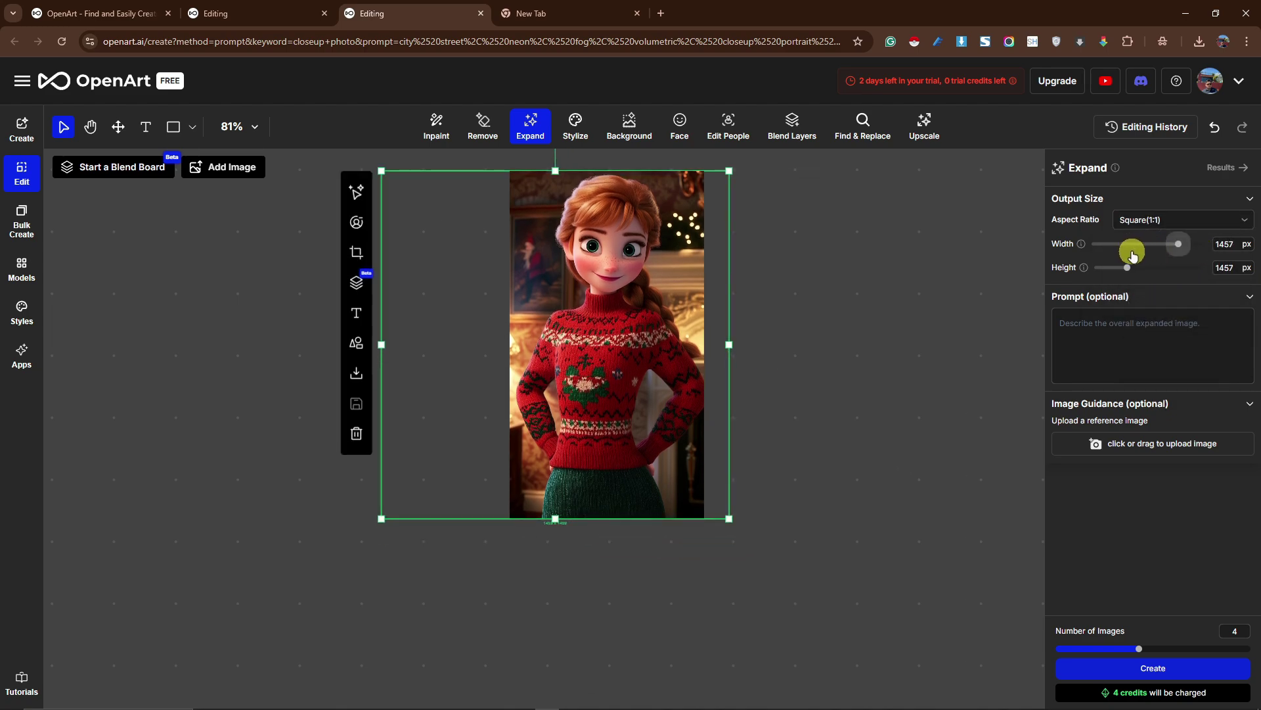
drag(1140, 245, 1216, 248)
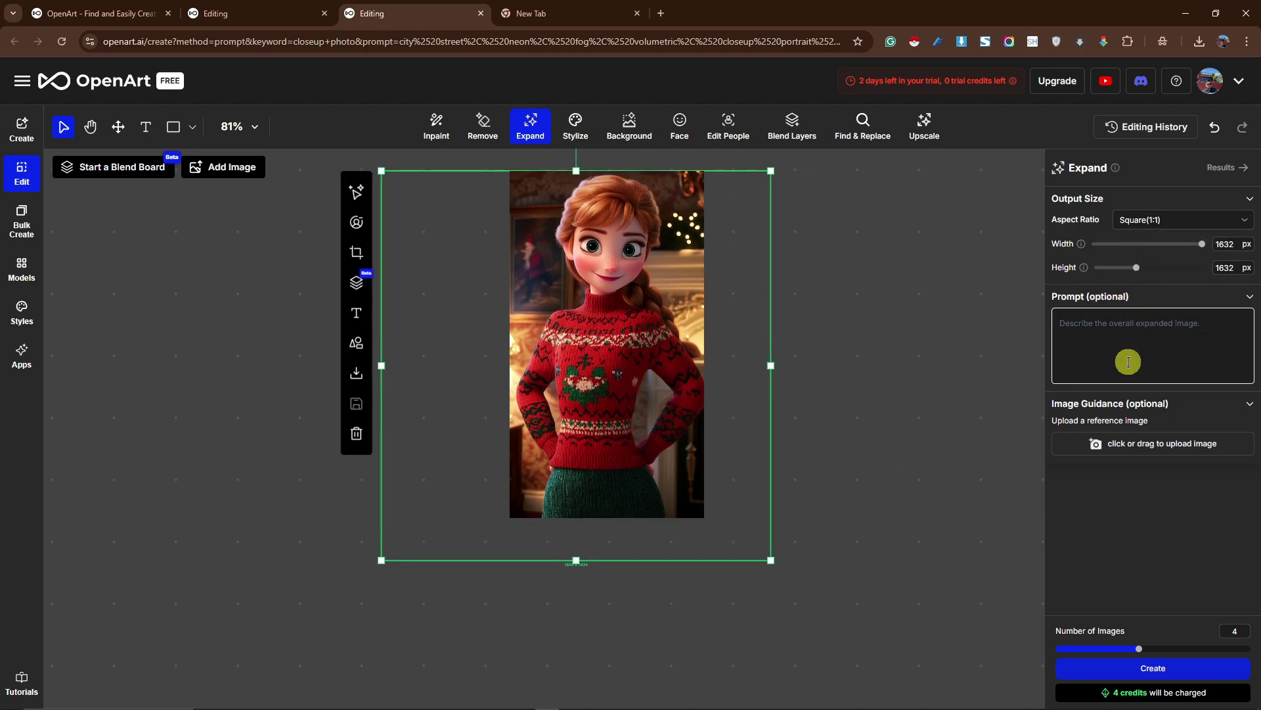
Step: Enter the Expand prompt "A full body photo of a woman with red hair wearing a red sweater."
click(1099, 323)
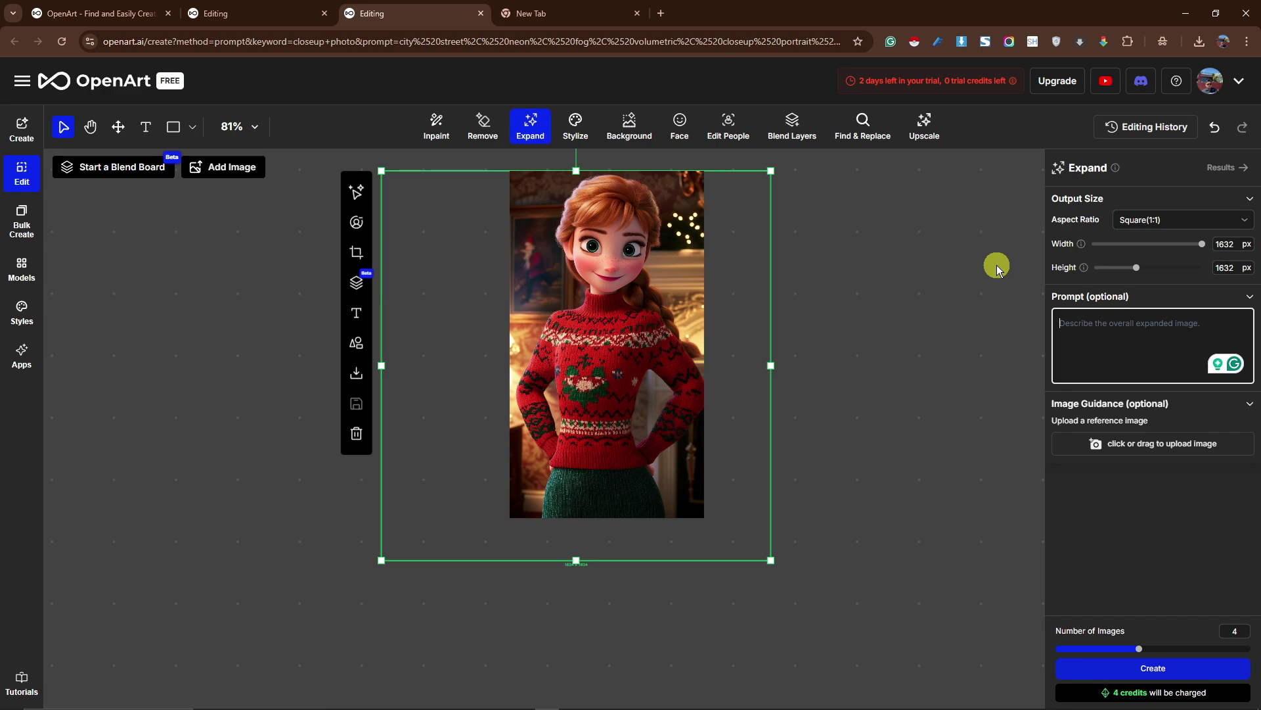
text(A full body )
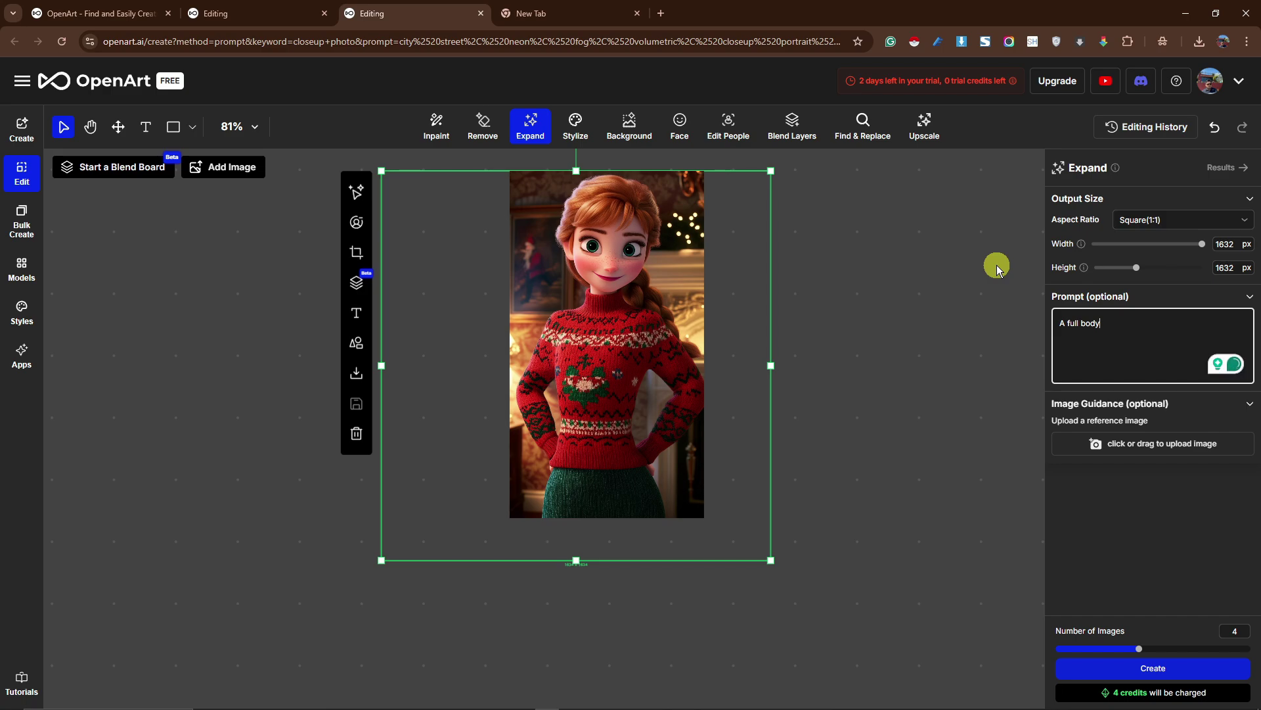
text(photo)
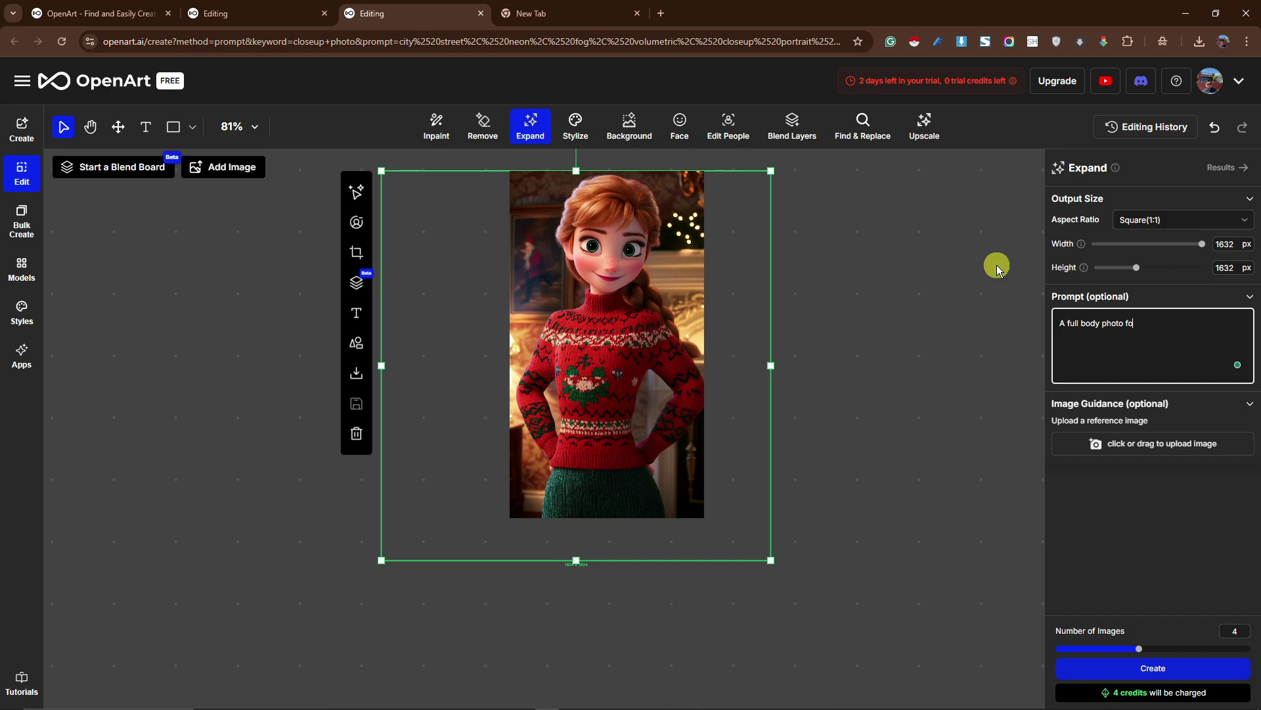
text( of a woman with red hair wearing a red swear)
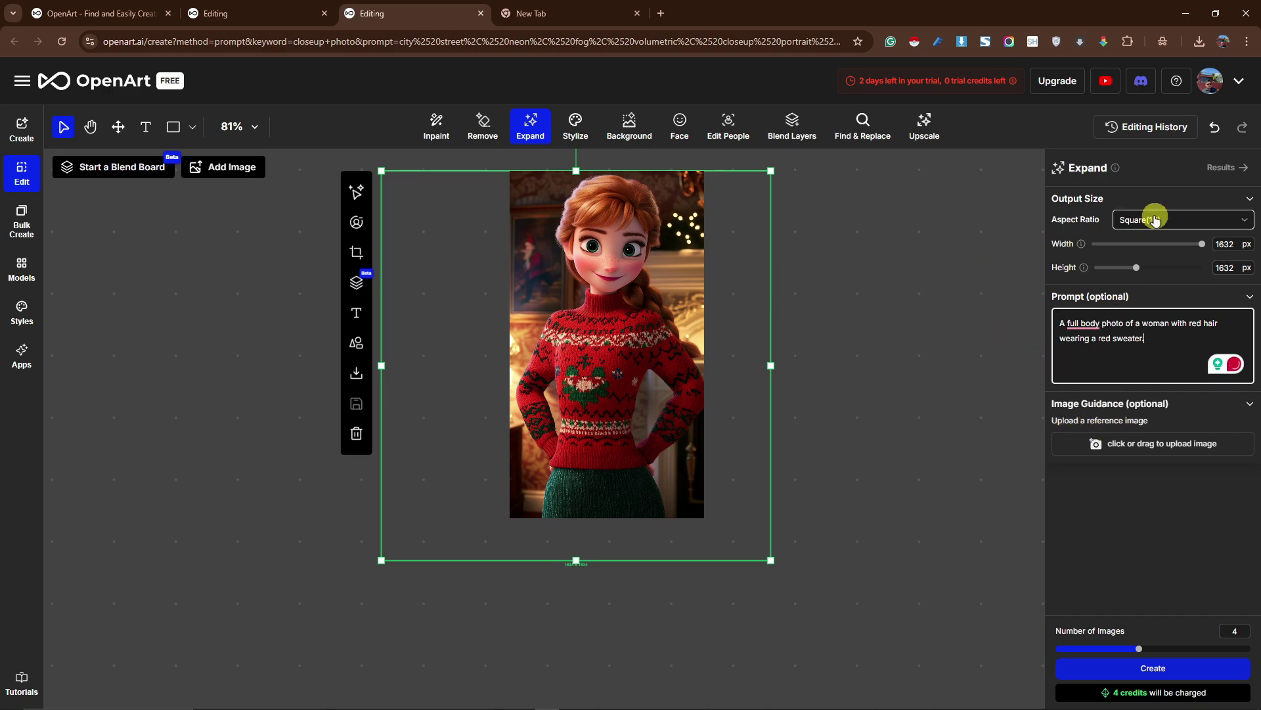
Step: Set the number of images to 3 and generate the expanded versions
drag(1139, 648, 1114, 653)
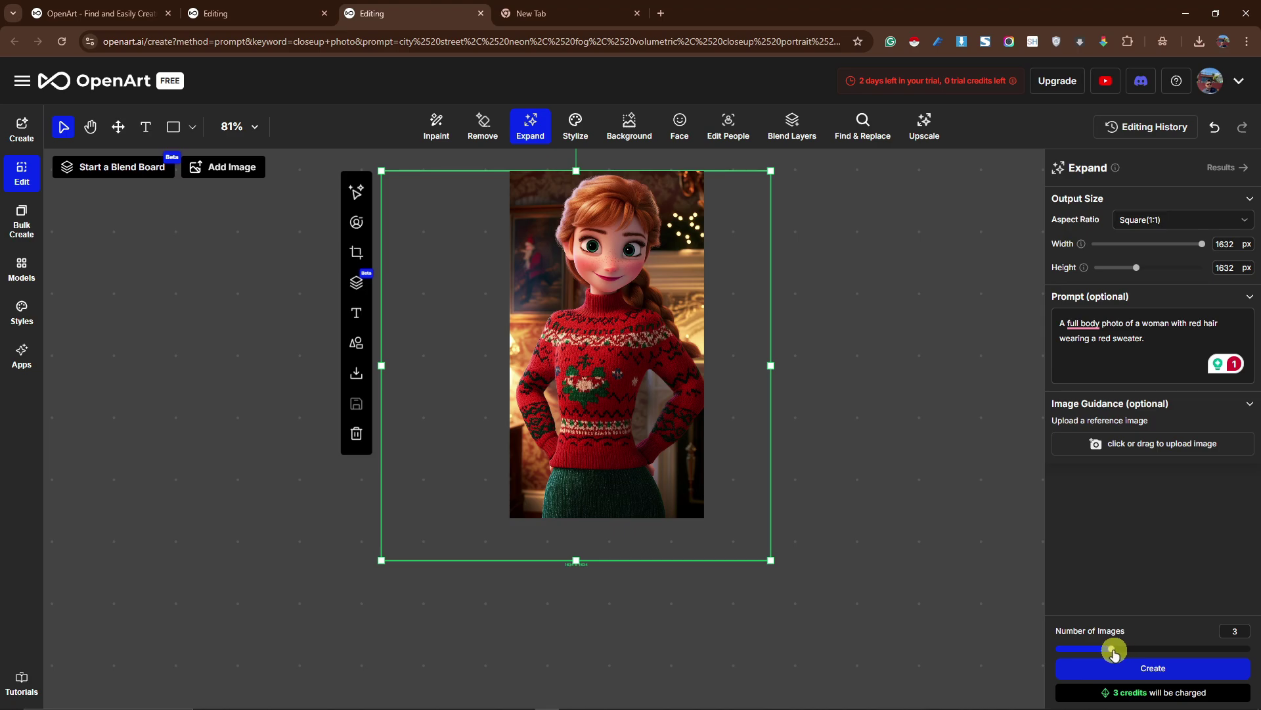
click(1155, 669)
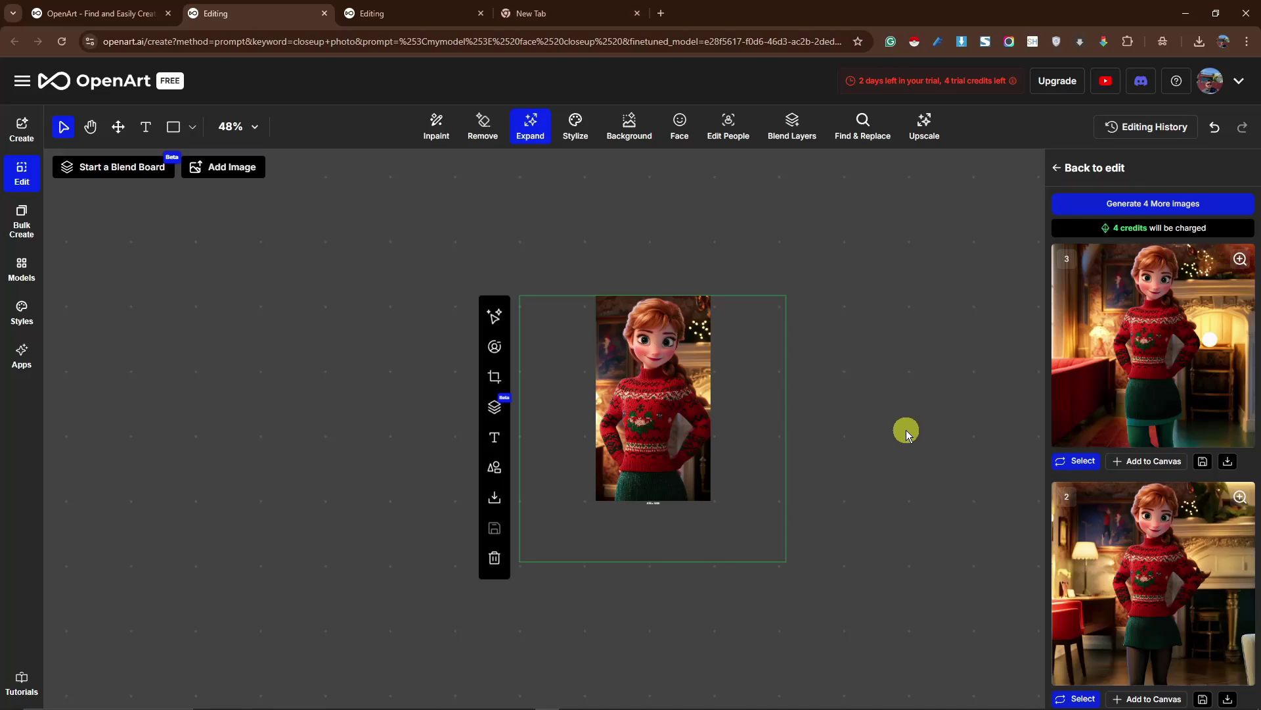
Step: Compare the original portrait with the expanded results, examining one enlarged result's added surroundings and closing its preview
scroll(704, 399, up, 5)
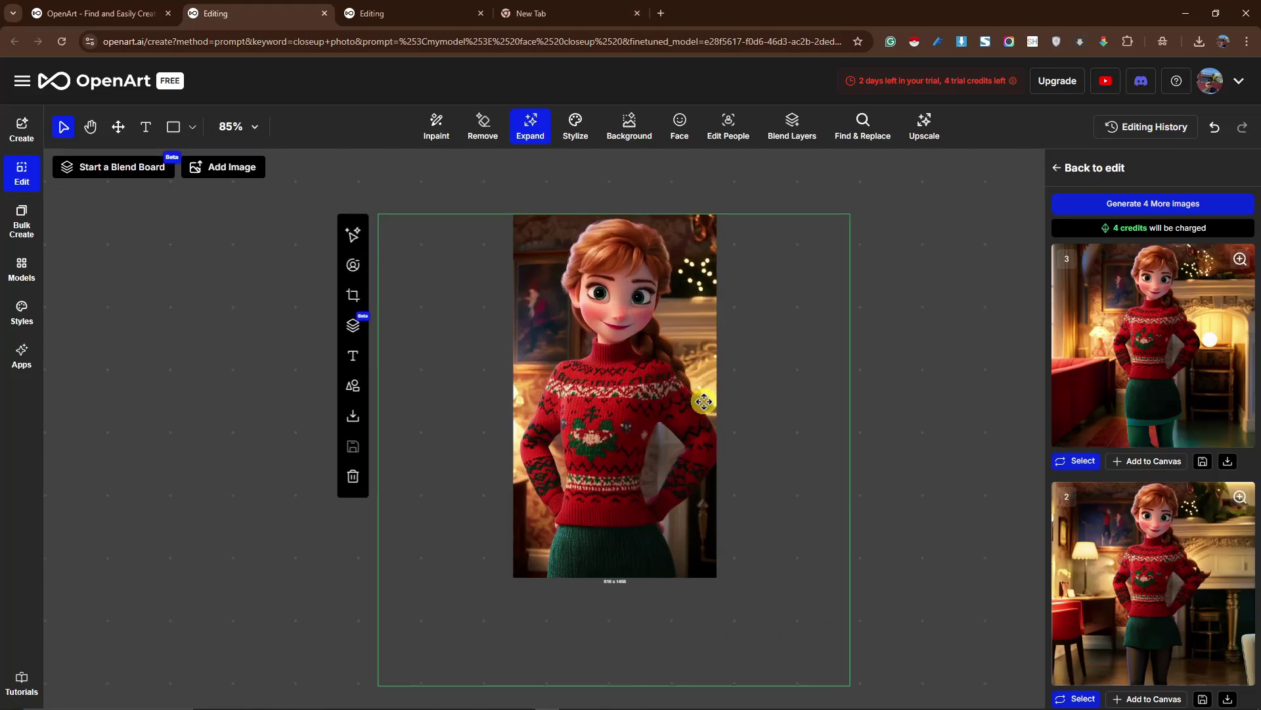
scroll(723, 368, down, 5)
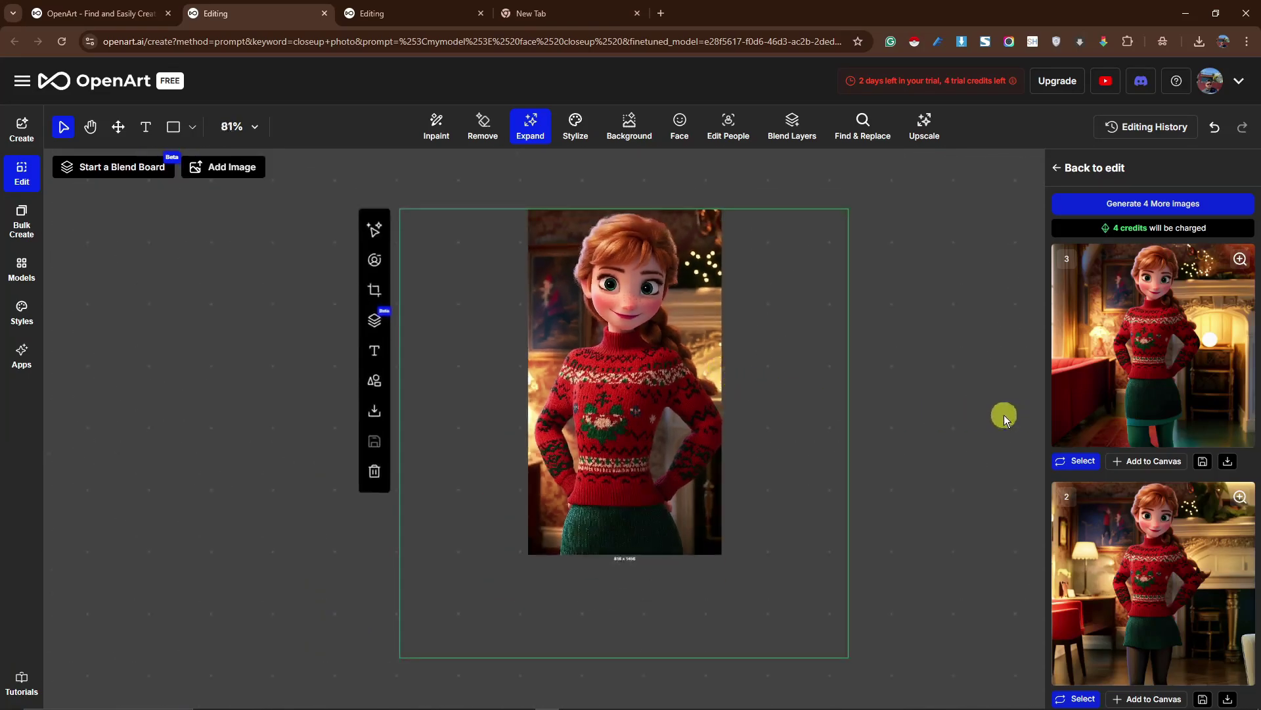
key(h)
drag(1005, 442, 974, 439)
key(v)
scroll(1151, 417, up, 1)
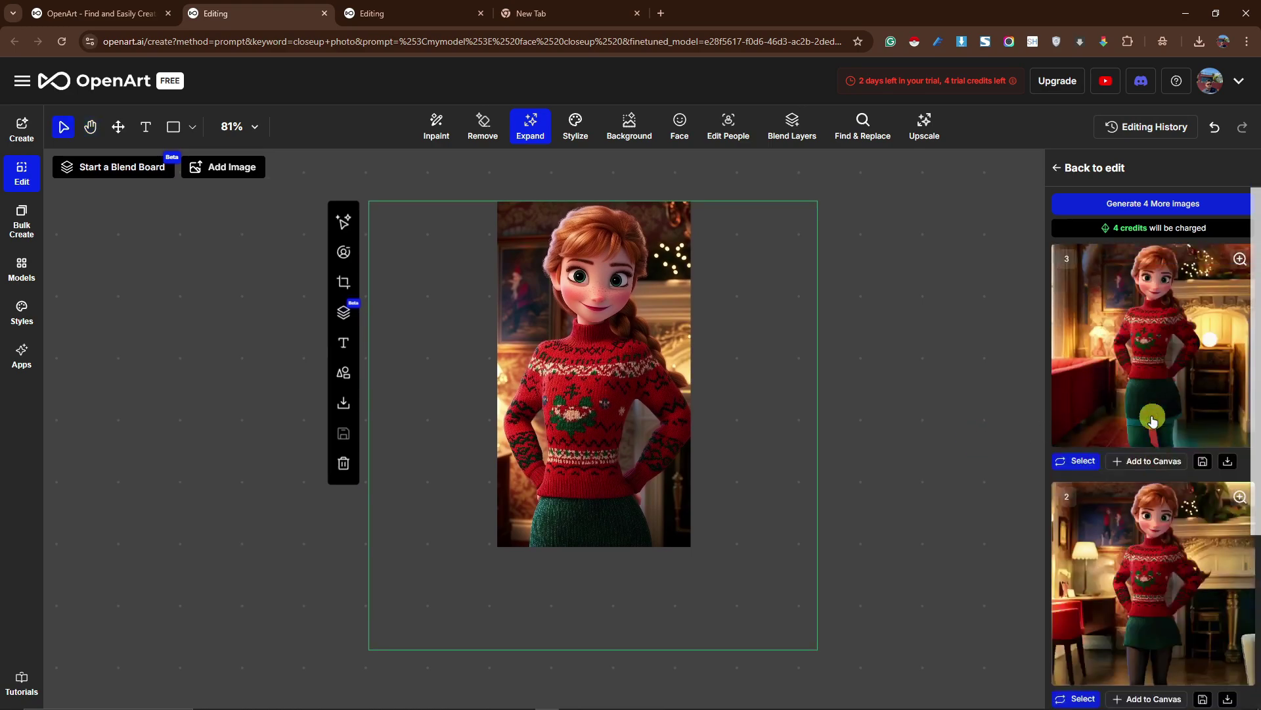
scroll(1155, 435, down, 1)
click(1240, 478)
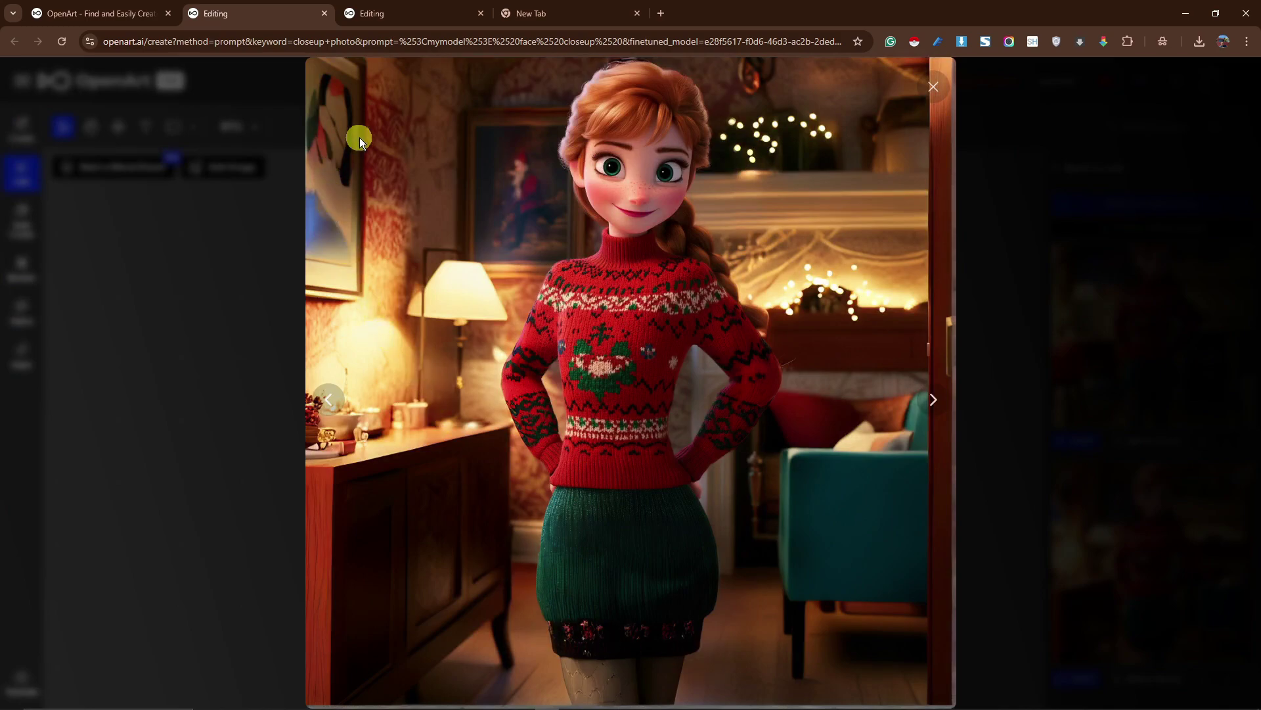
click(206, 359)
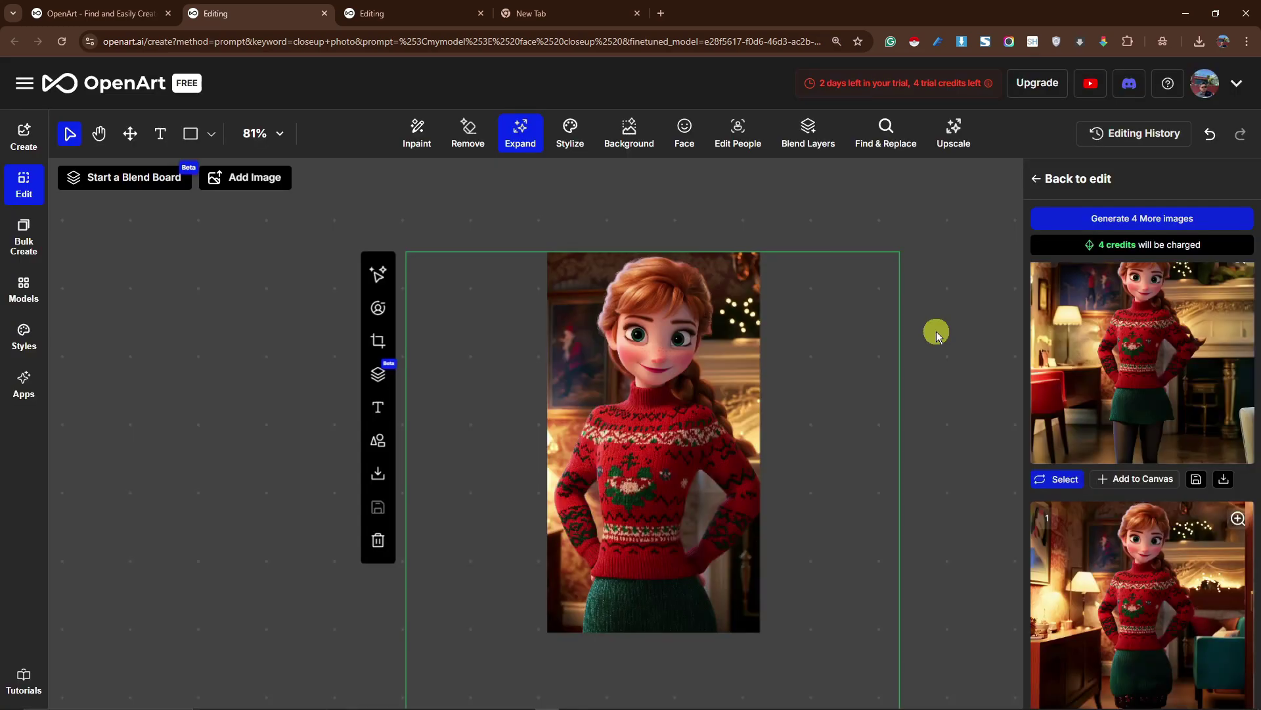
Step: Examine the original image up close down to its lower edge at the skirt and view the expanded results enlarged for comparison
scroll(690, 421, up, 5)
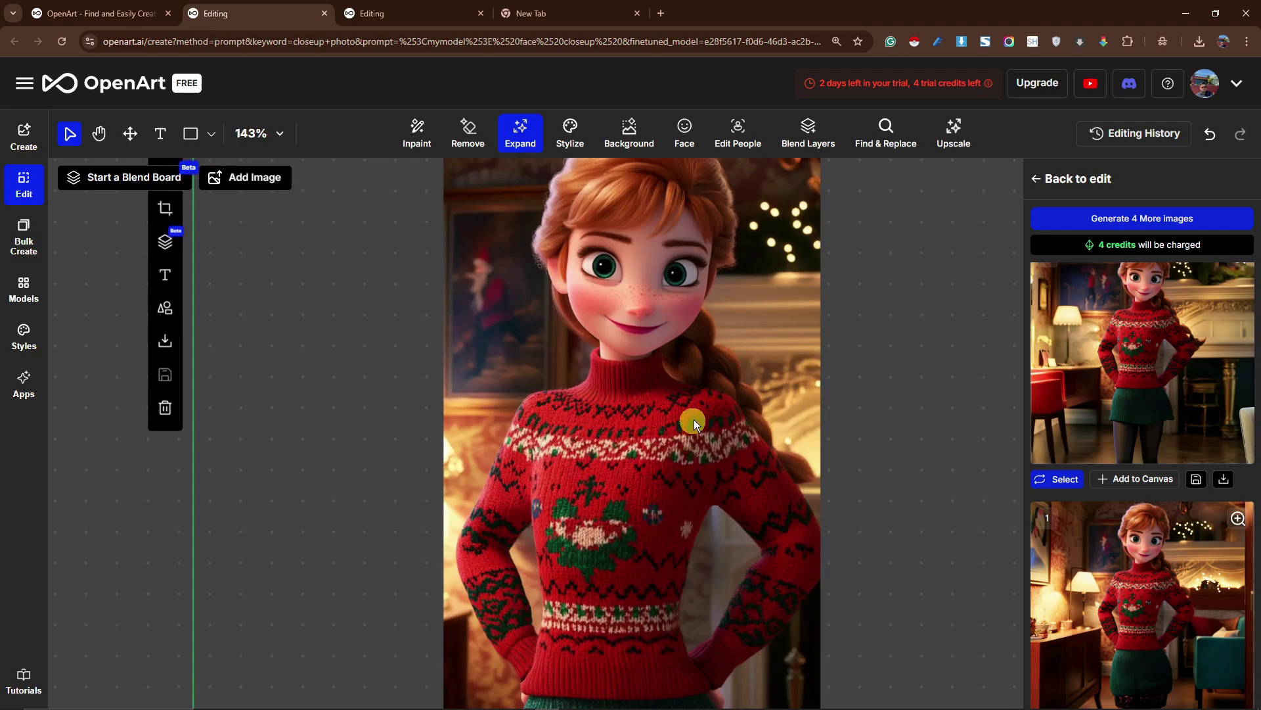
scroll(829, 452, down, 1)
scroll(488, 382, up, 2)
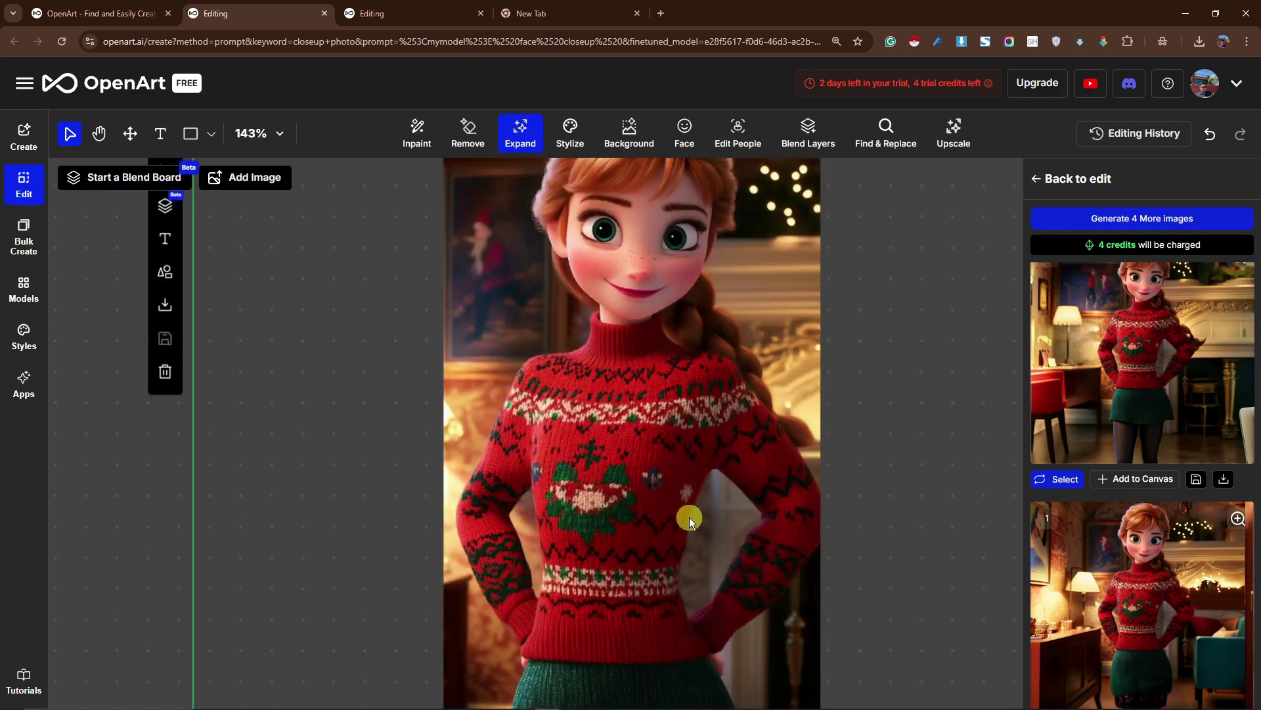
scroll(689, 517, down, 5)
scroll(1195, 460, down, 1)
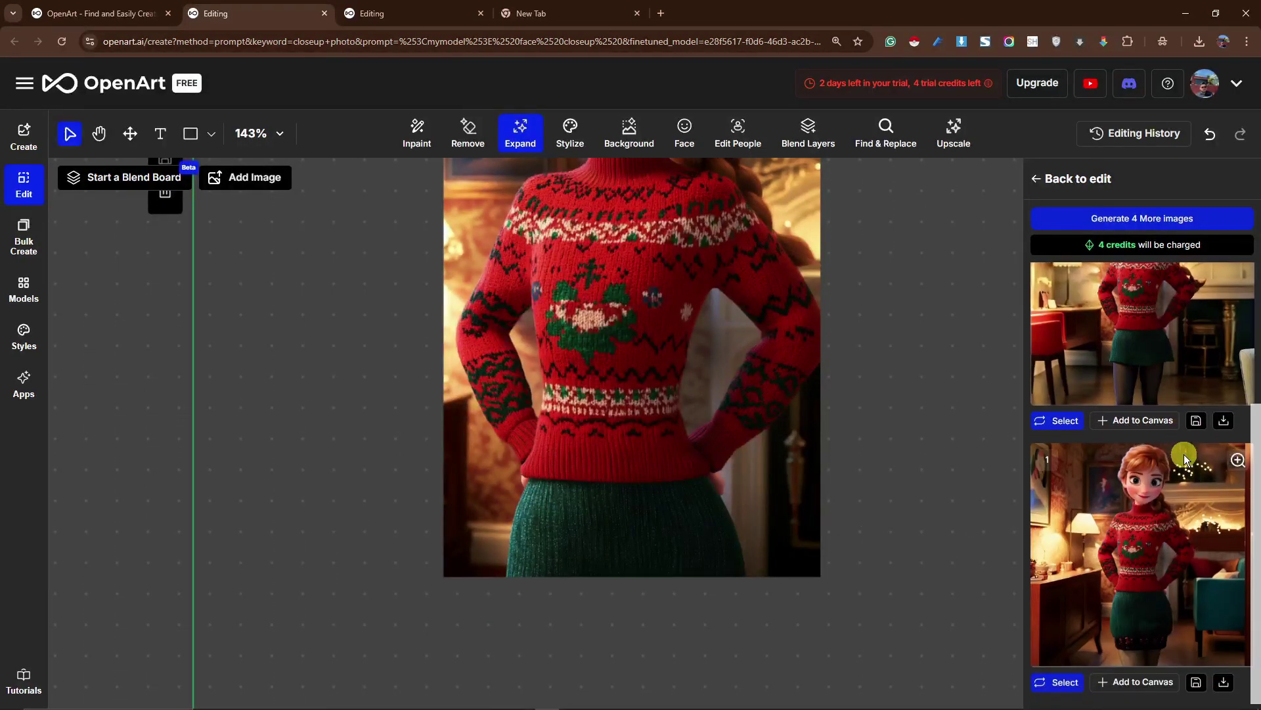
click(1239, 456)
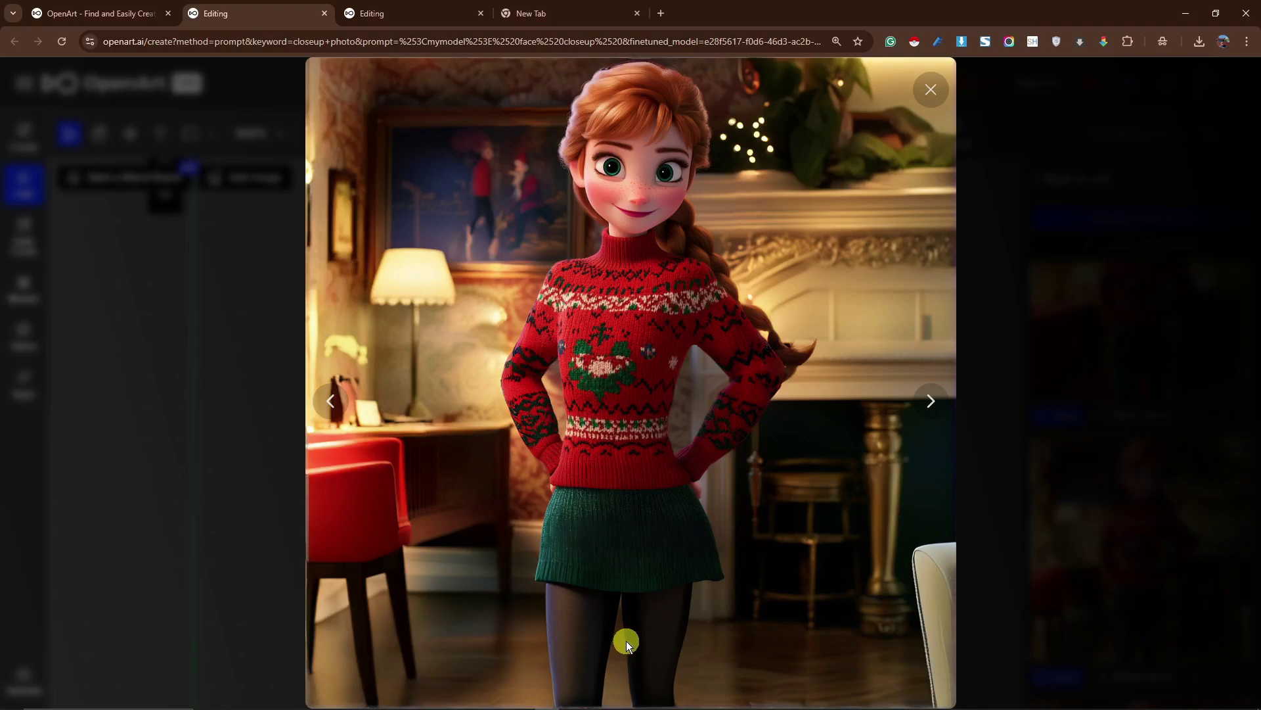
Step: Compare the second and third expanded portraits enlarged, checking the skirt, legs and added room, and look over the original image
click(931, 90)
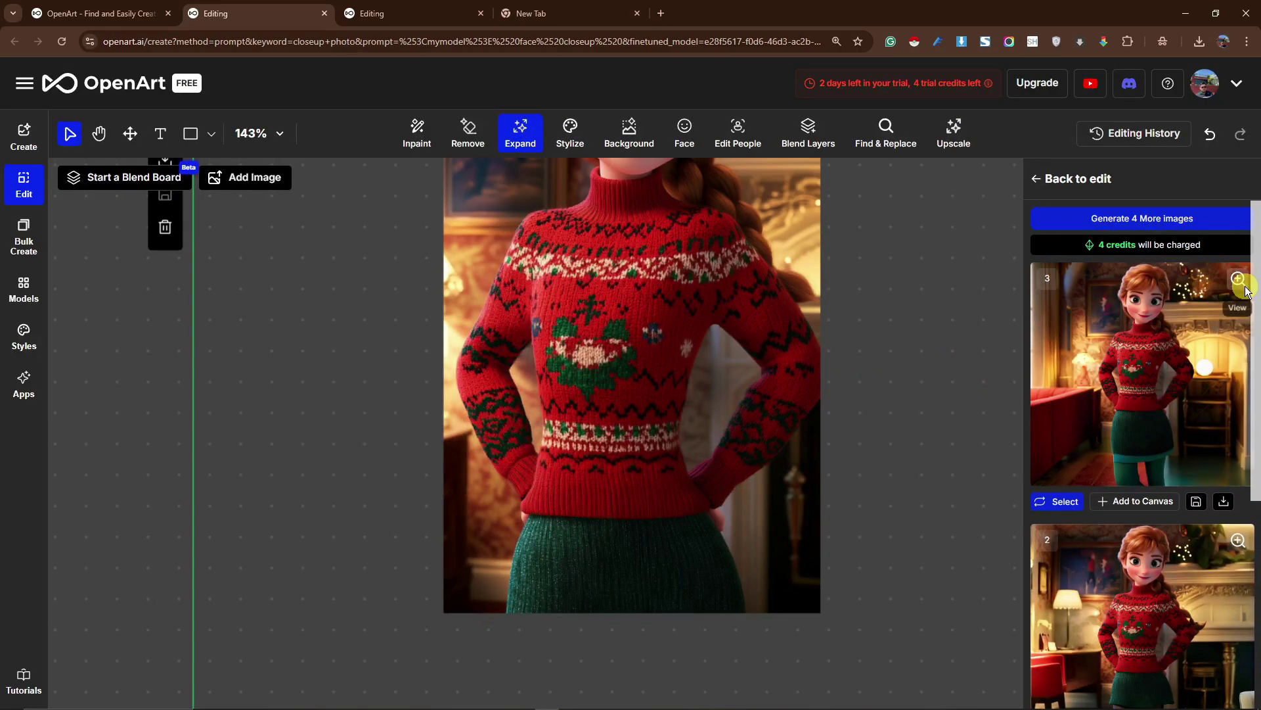
click(1239, 284)
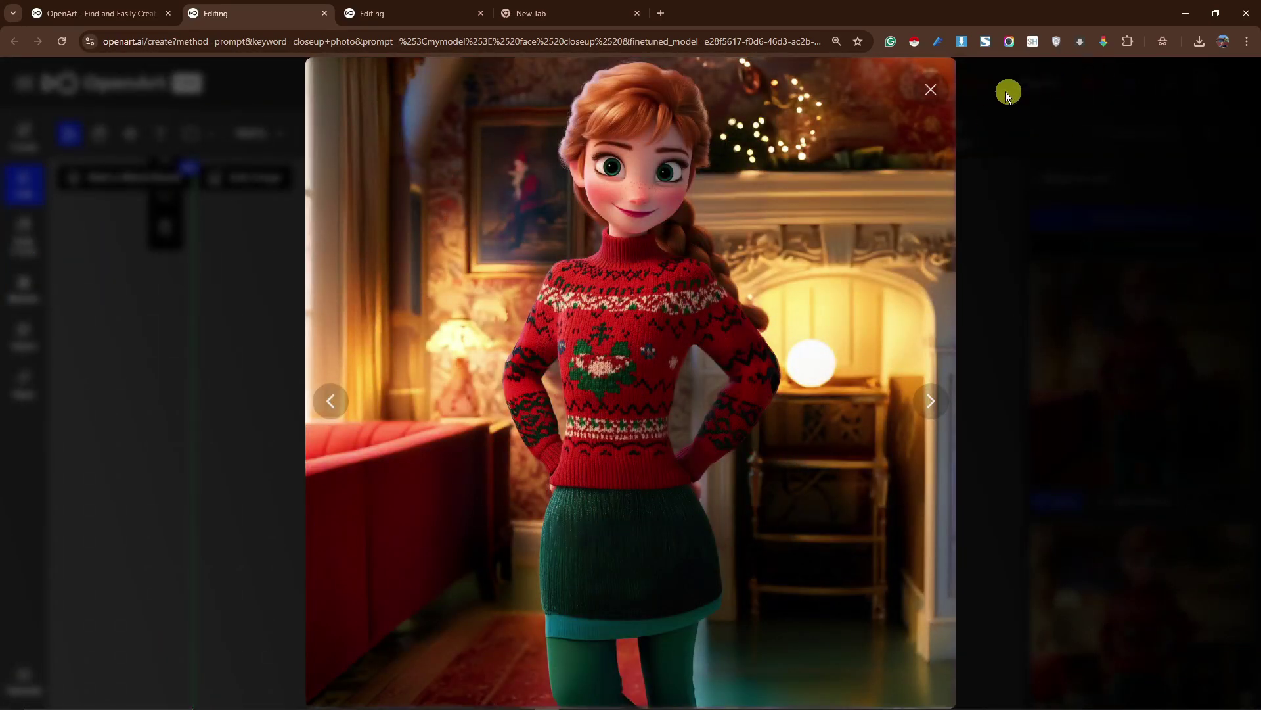
click(933, 88)
scroll(1143, 394, up, 1)
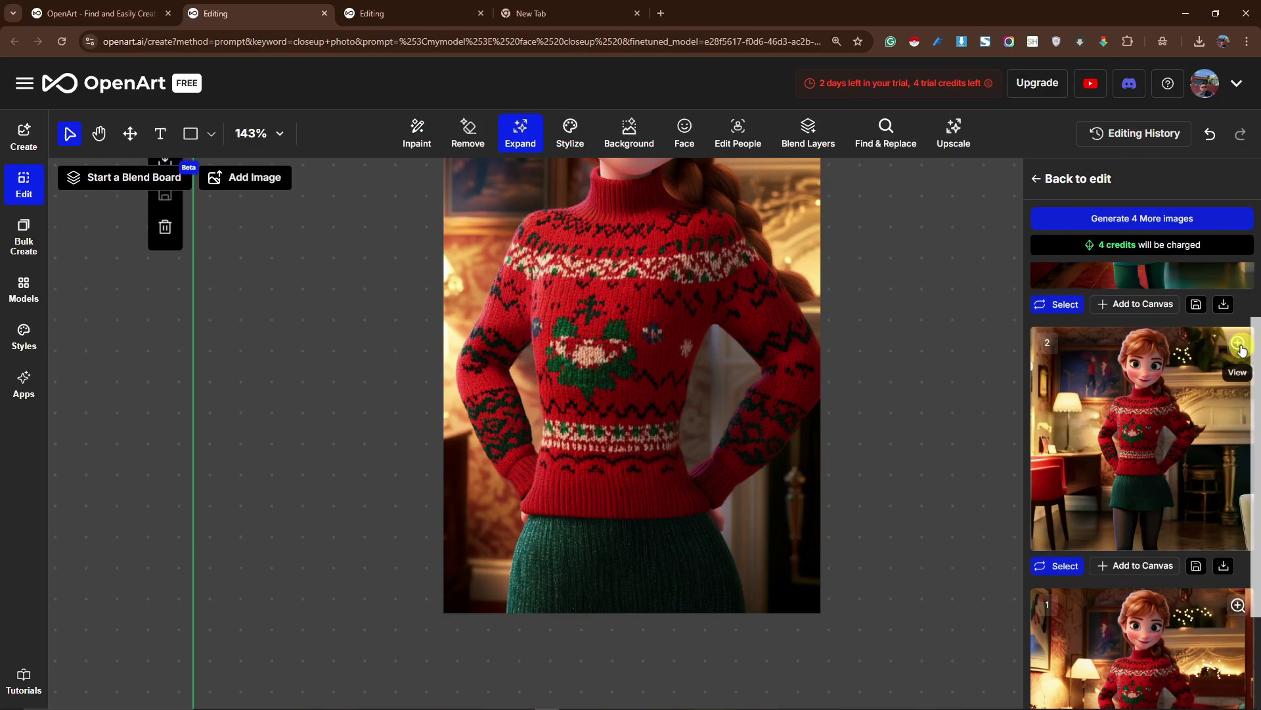
click(1239, 341)
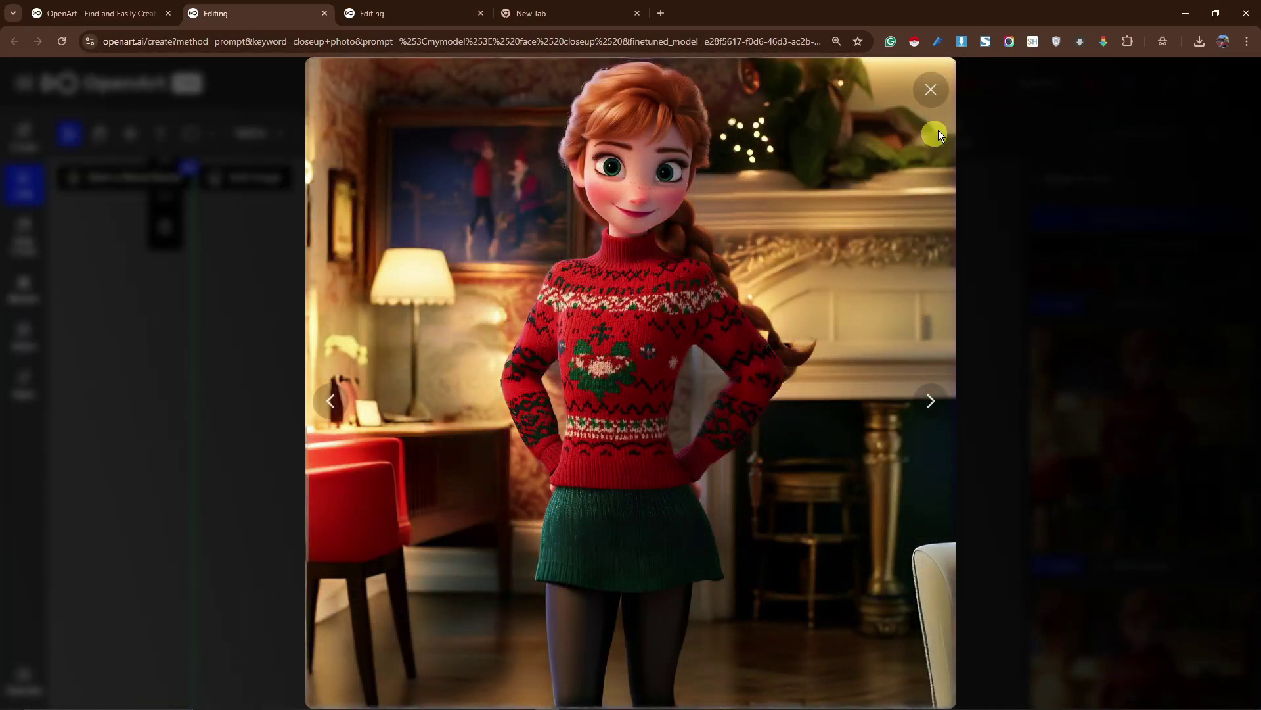
click(931, 90)
scroll(1124, 354, down, 1)
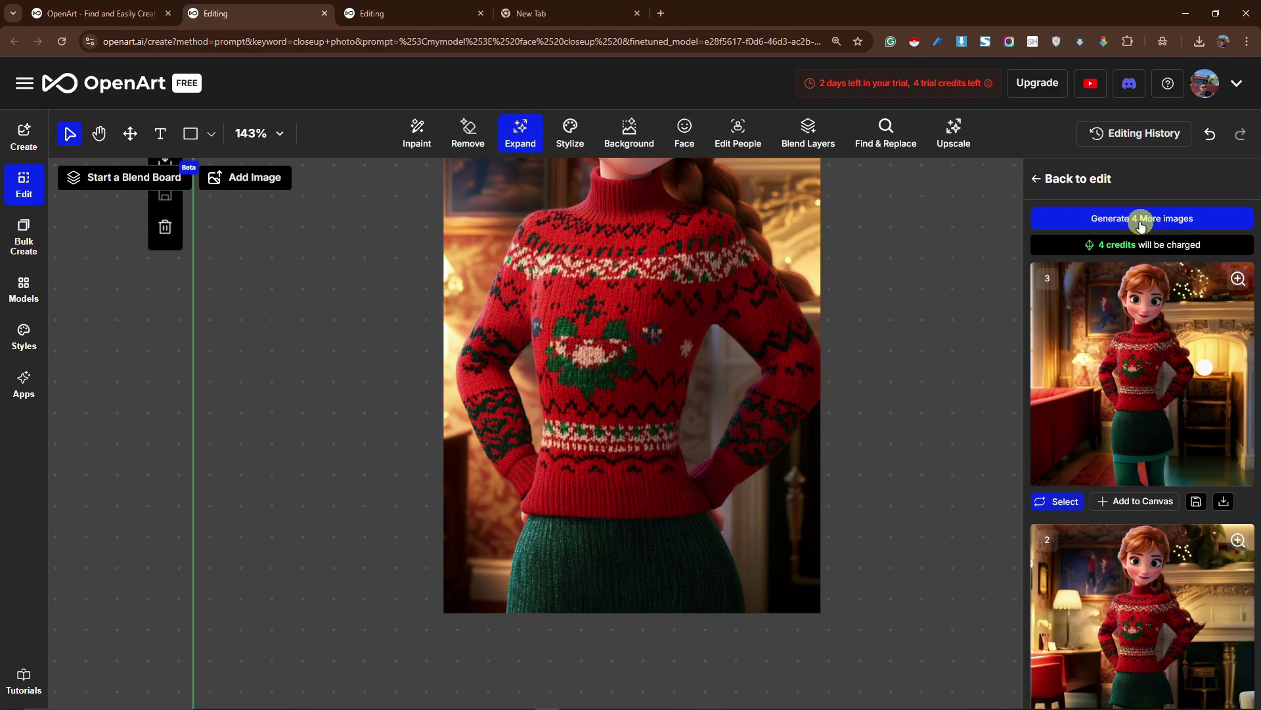
scroll(139, 310, down, 1)
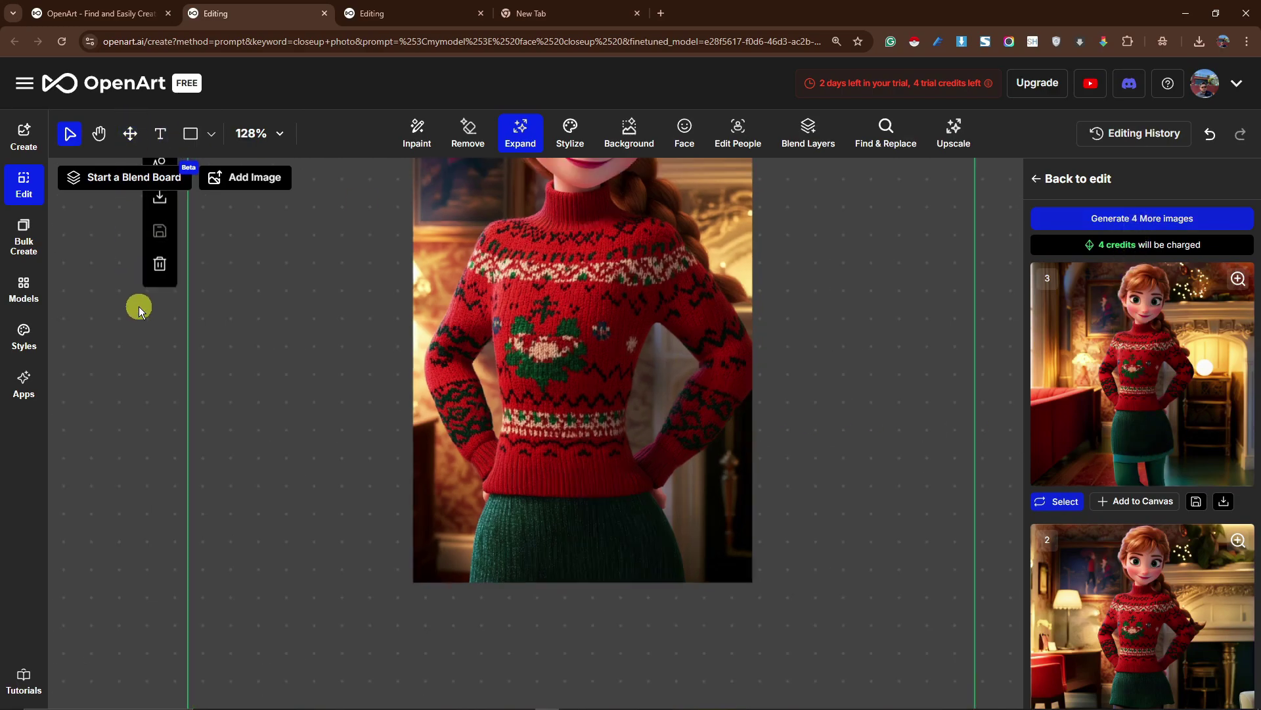
scroll(937, 349, down, 3)
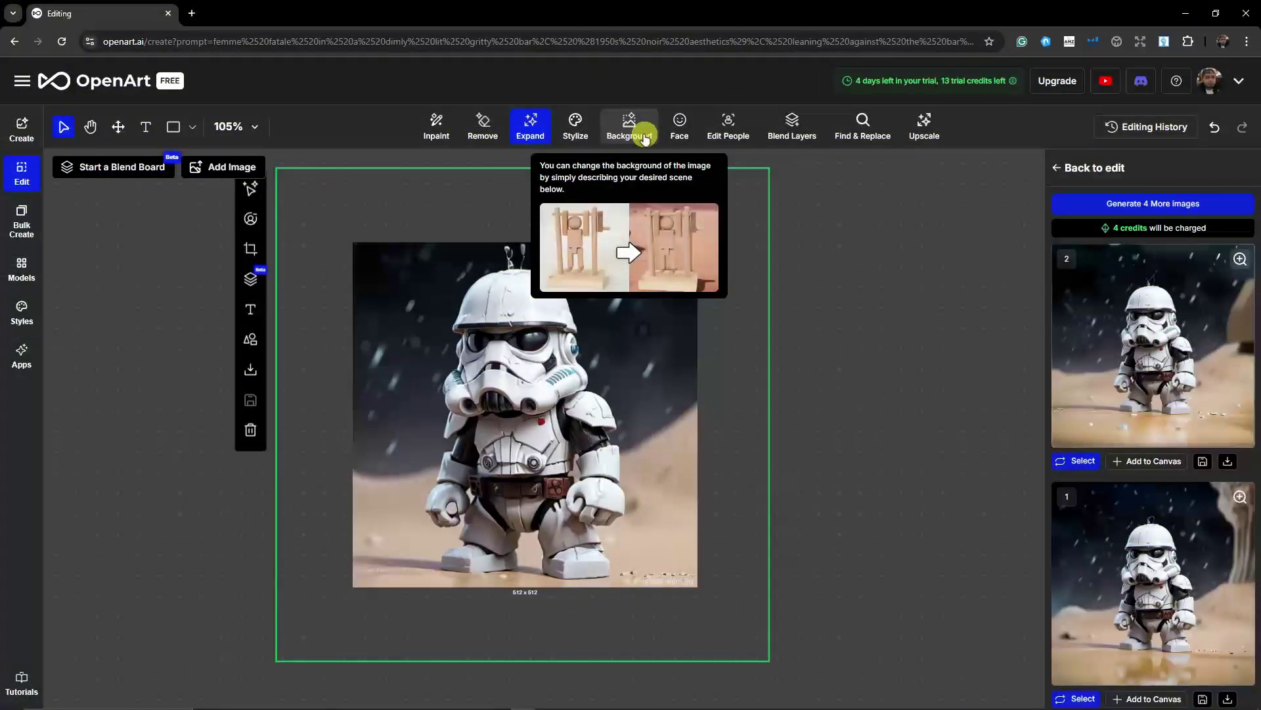
Step: Detect the background of the stormtrooper figure image with the Background tool
click(644, 137)
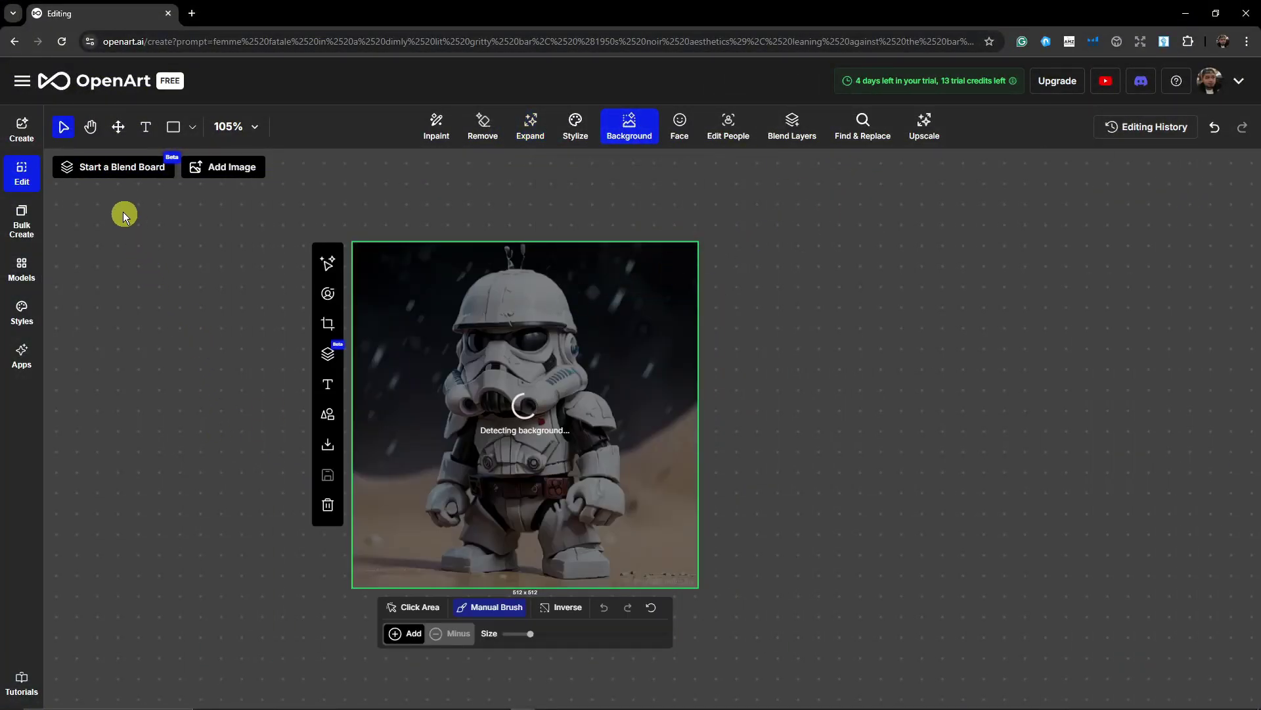
click(90, 126)
scroll(195, 423, up, 1)
scroll(226, 483, up, 1)
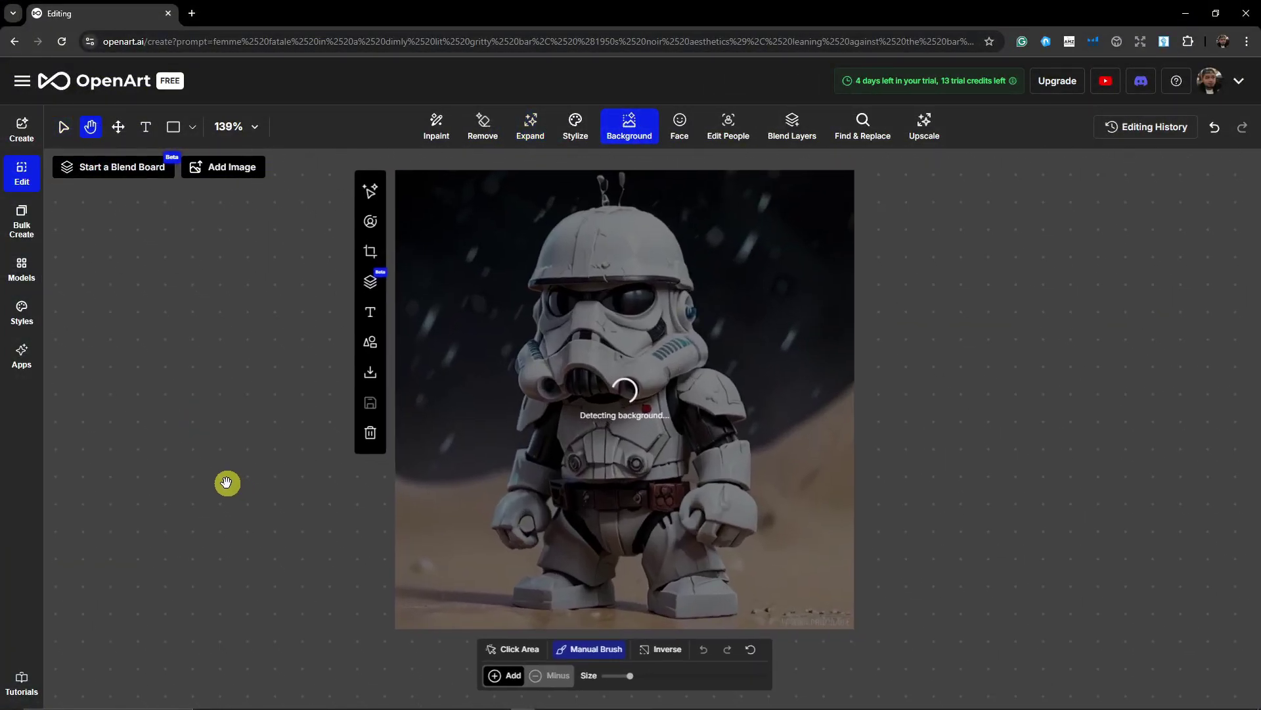
scroll(196, 483, down, 2)
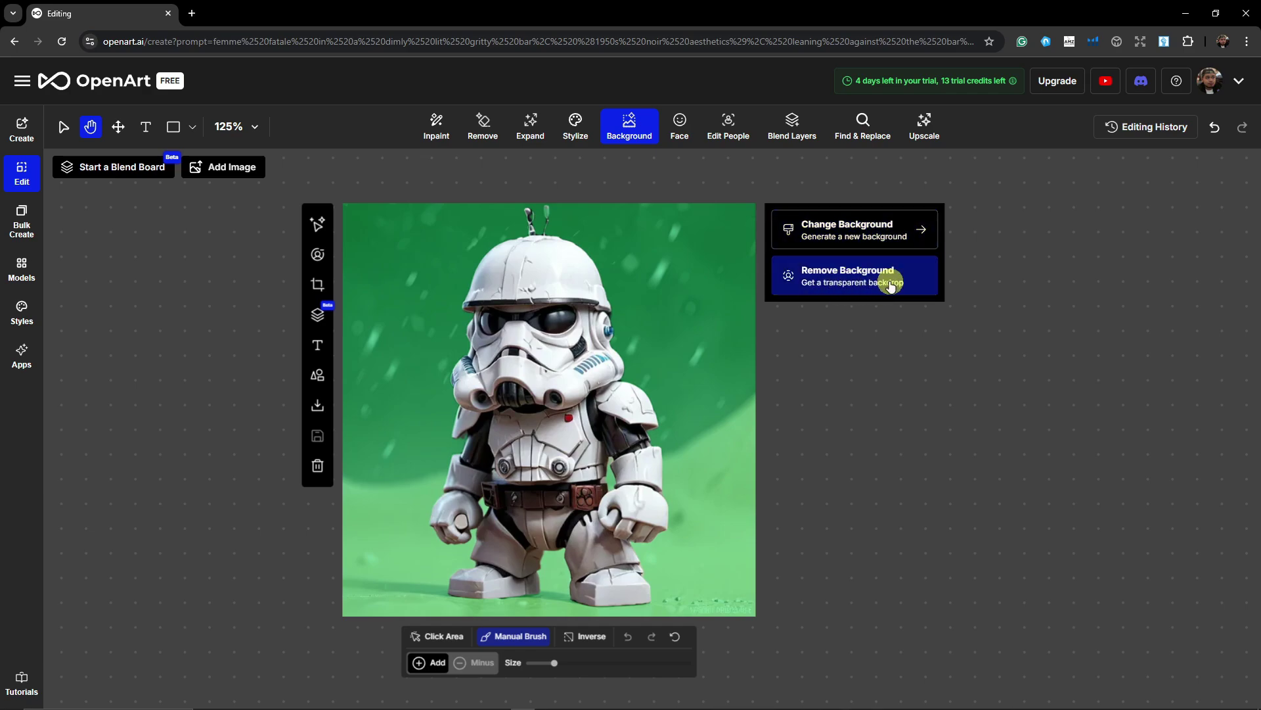
Step: Choose Change Background for the stormtrooper image, dismiss the pro tip and clear the existing background description
click(884, 235)
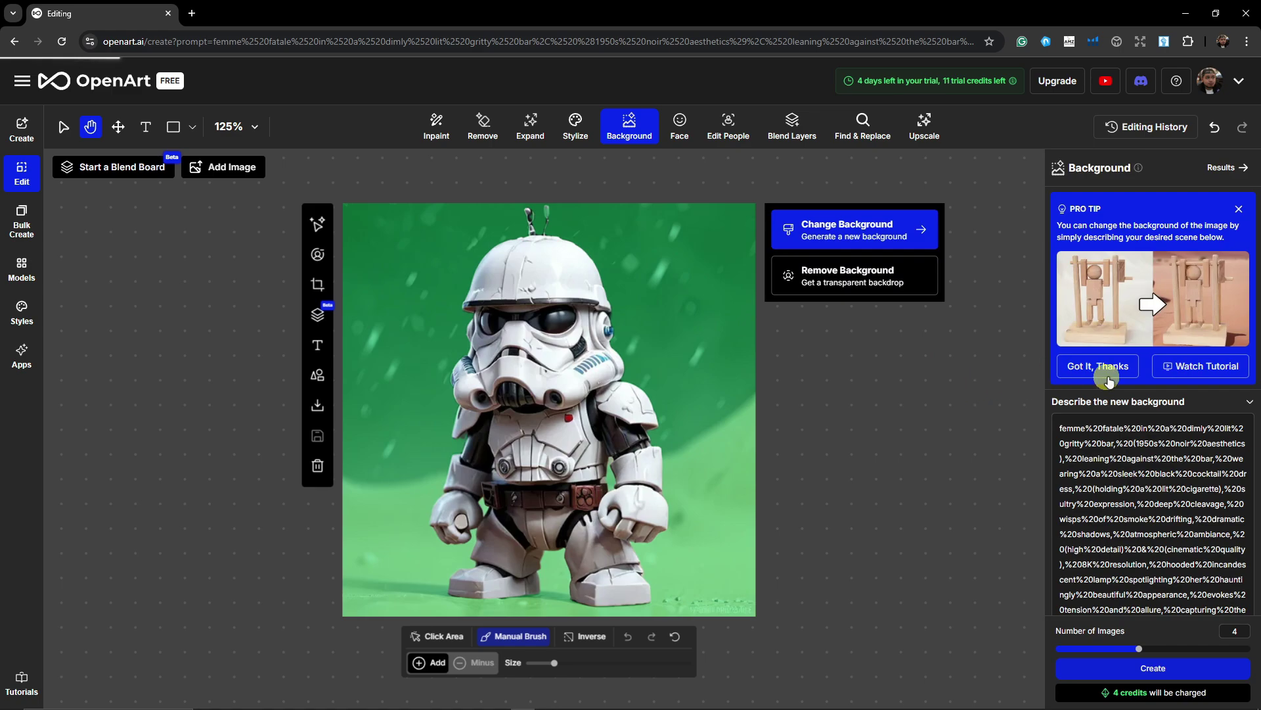
click(1239, 208)
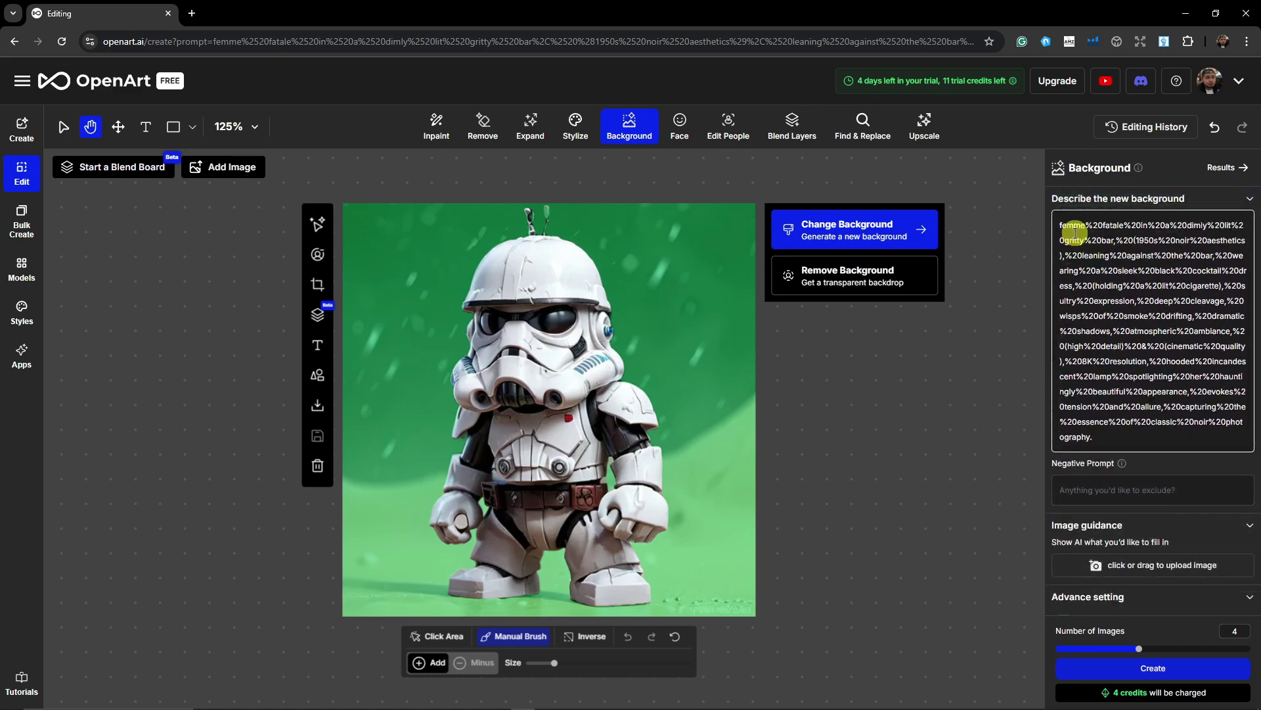
drag(1060, 225, 1127, 462)
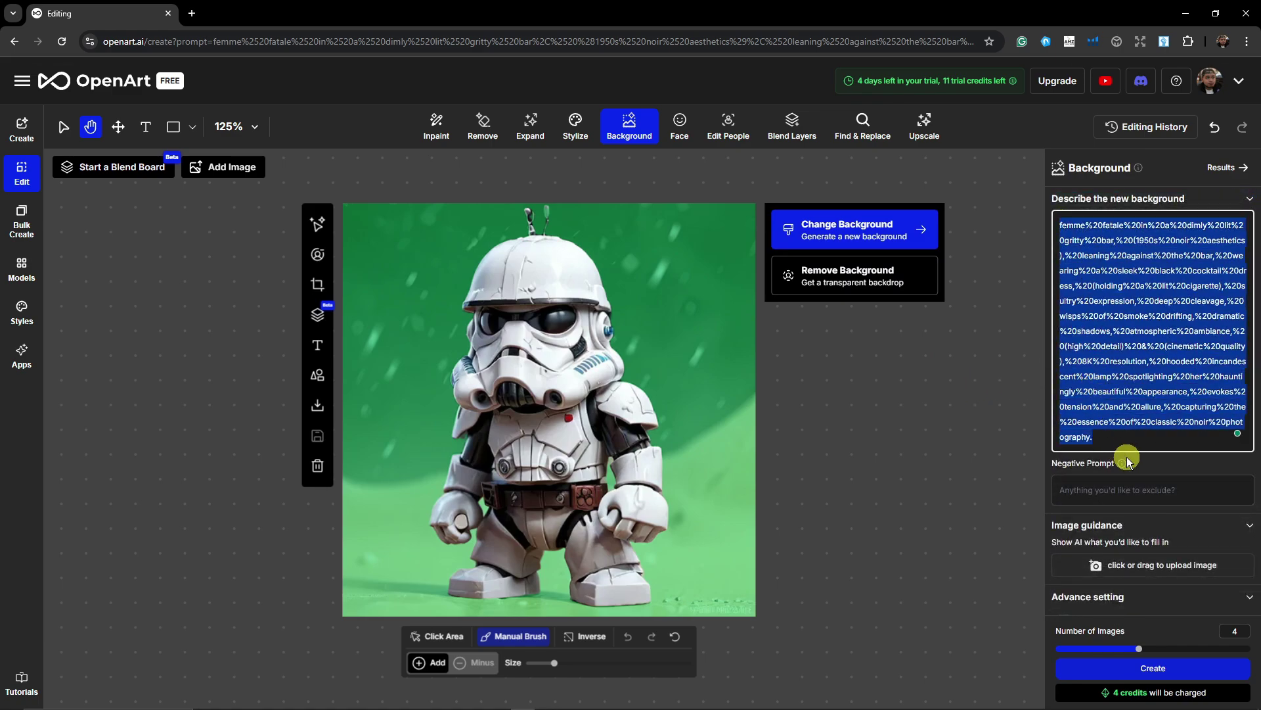
key(BackSpace)
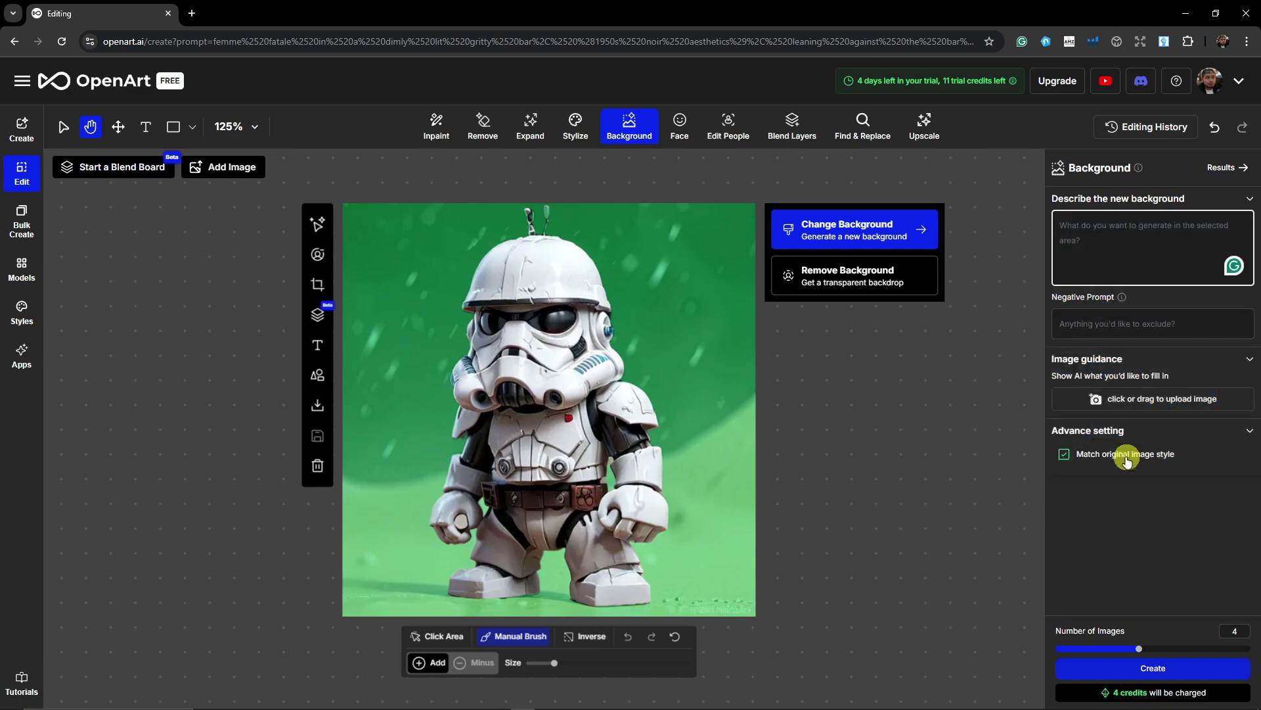
text(A sunny beacv)
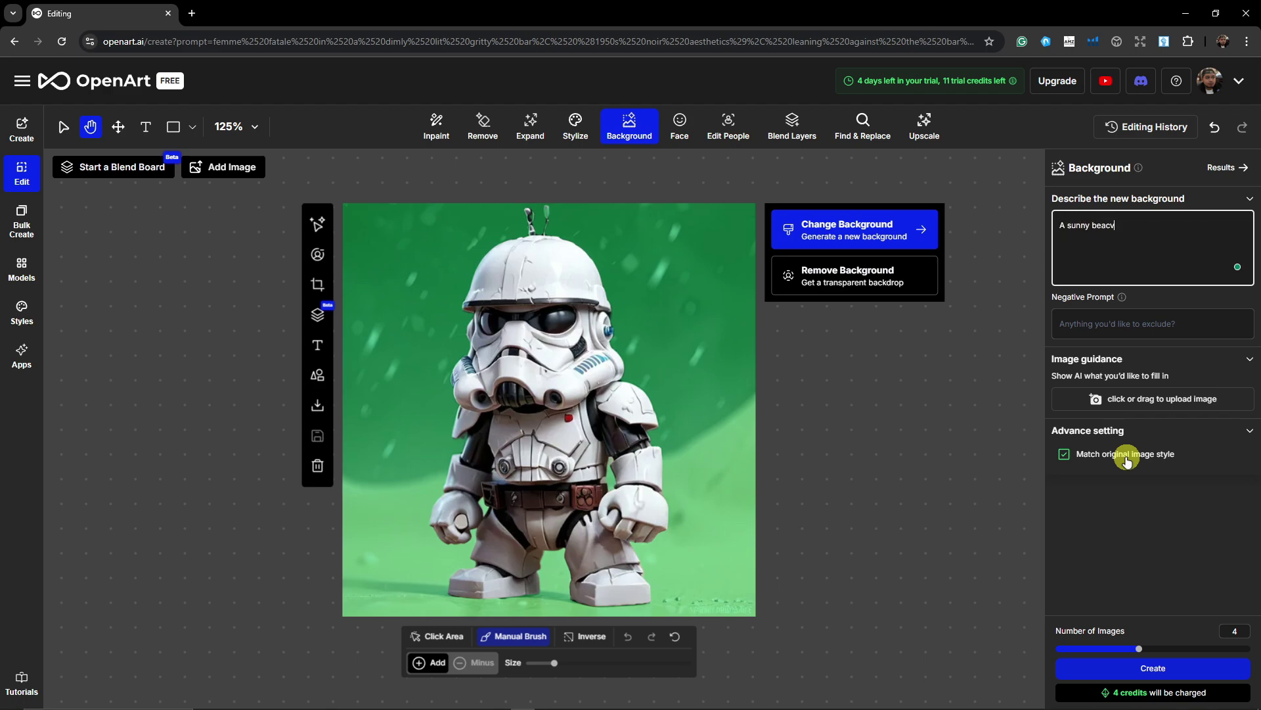
key(ctrl+a)
key(BackSpace)
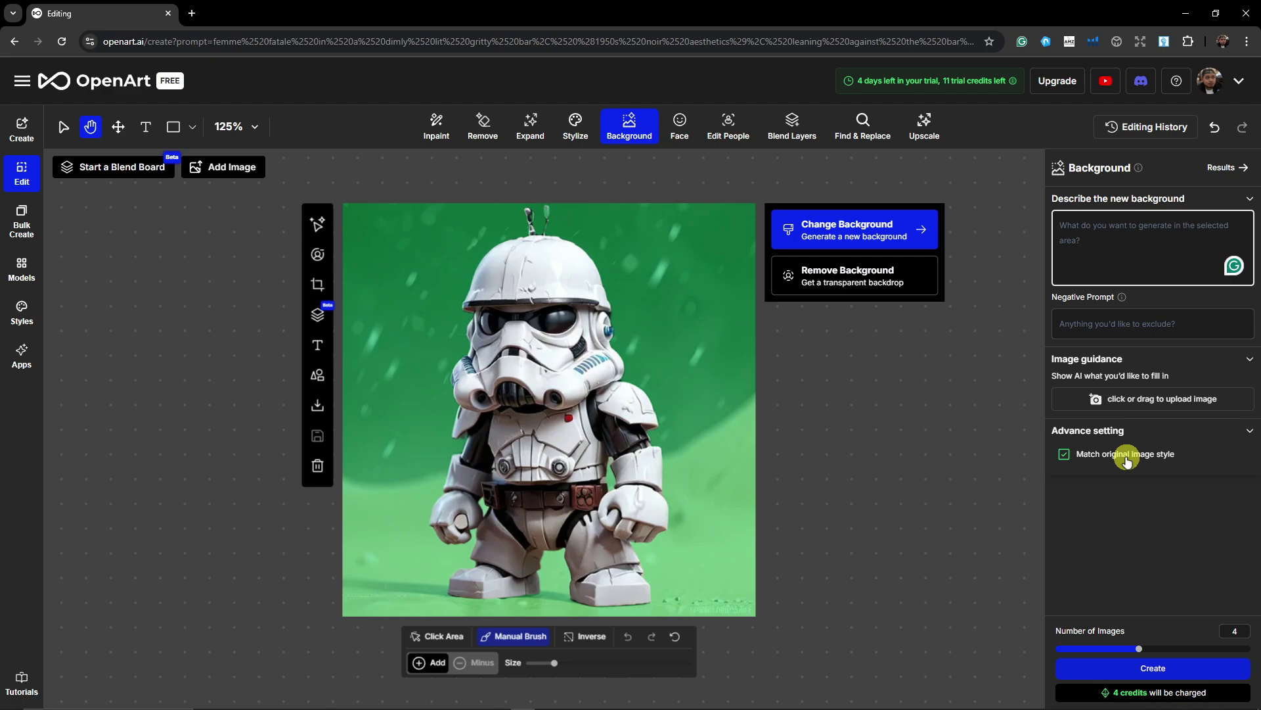
Step: Describe the new background as "A warship behind and the moon is lighting up", keeping Match original image style enabled
text(A warship behind)
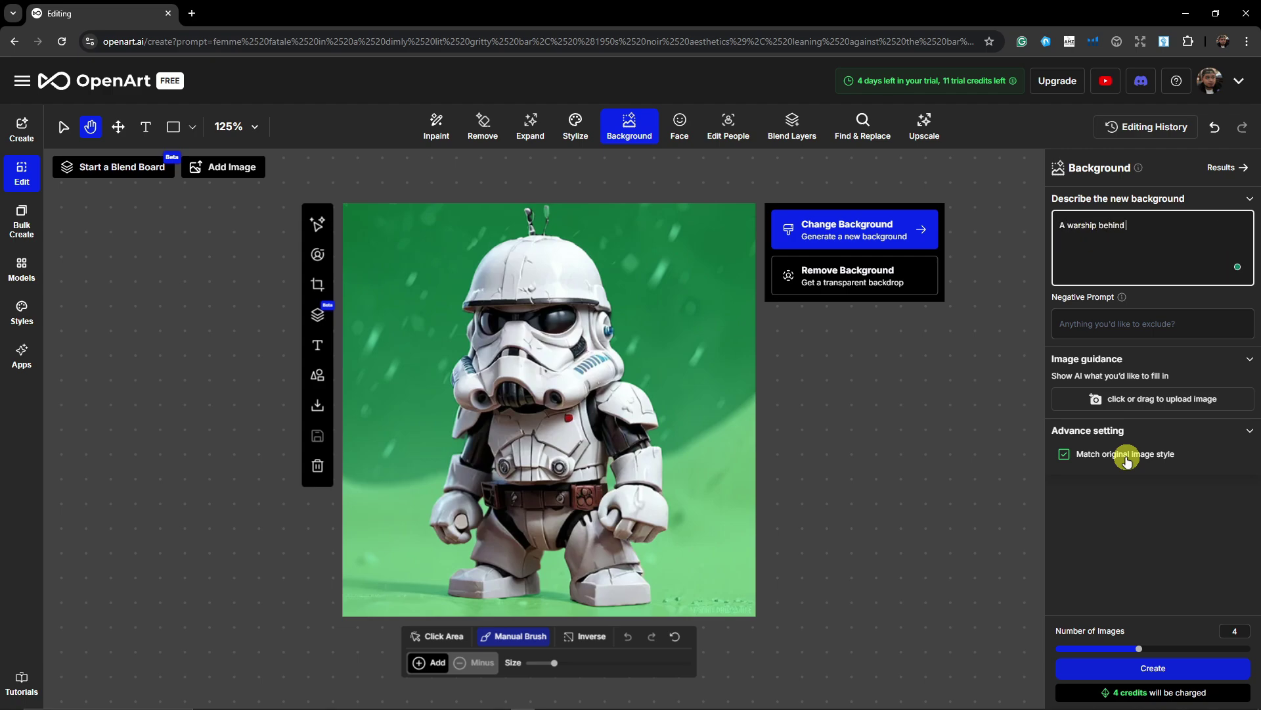
text( and the moon is lighting up)
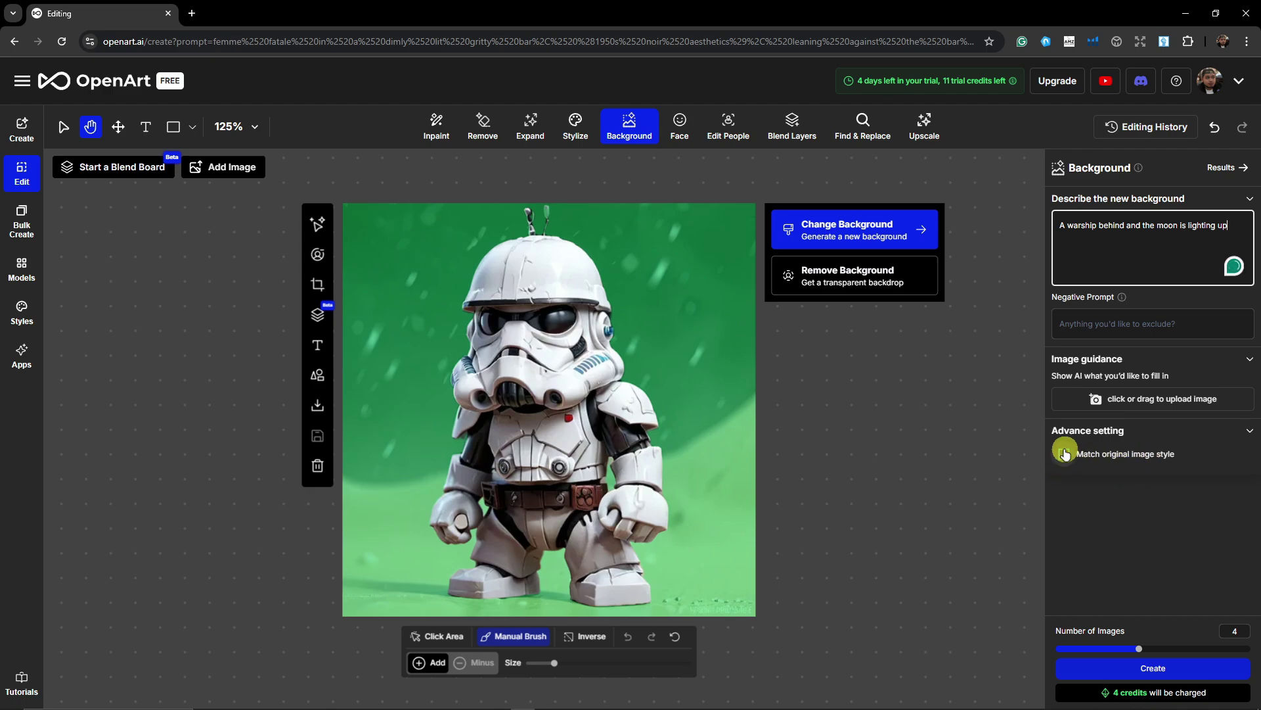
click(1248, 431)
click(1249, 431)
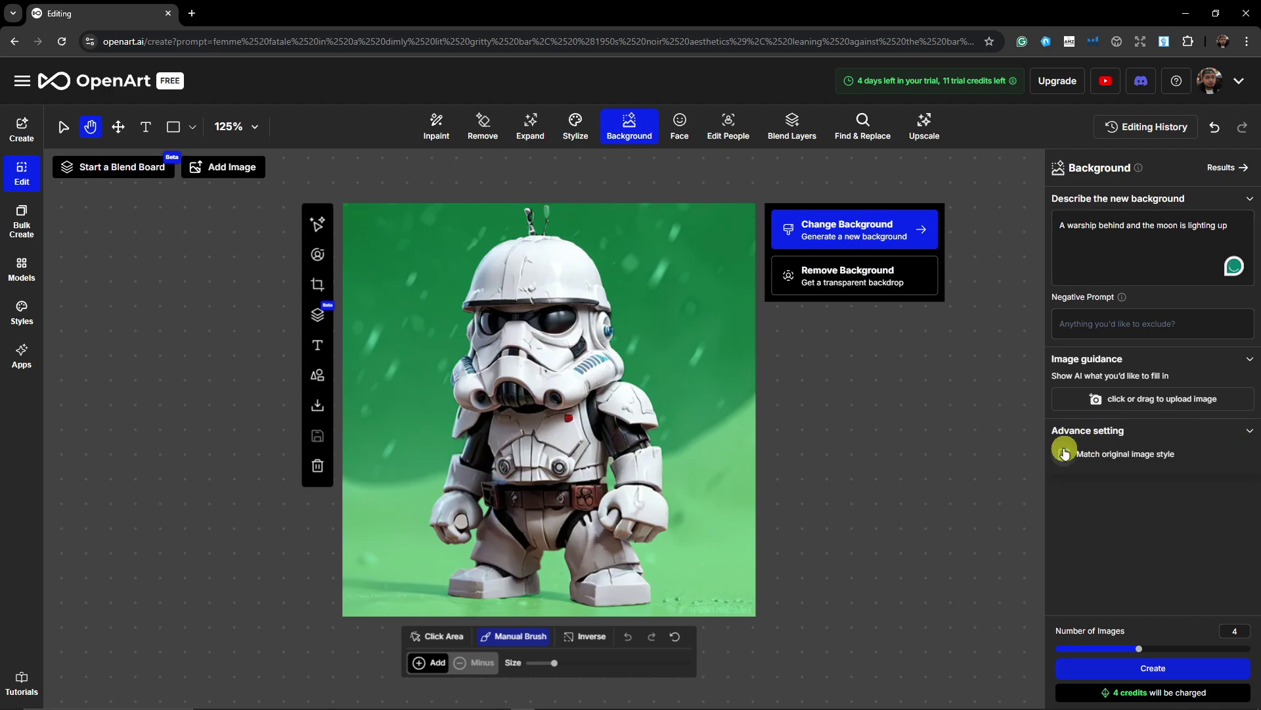
Step: Set the number of images to 1 and generate the new background
drag(1139, 648, 1081, 657)
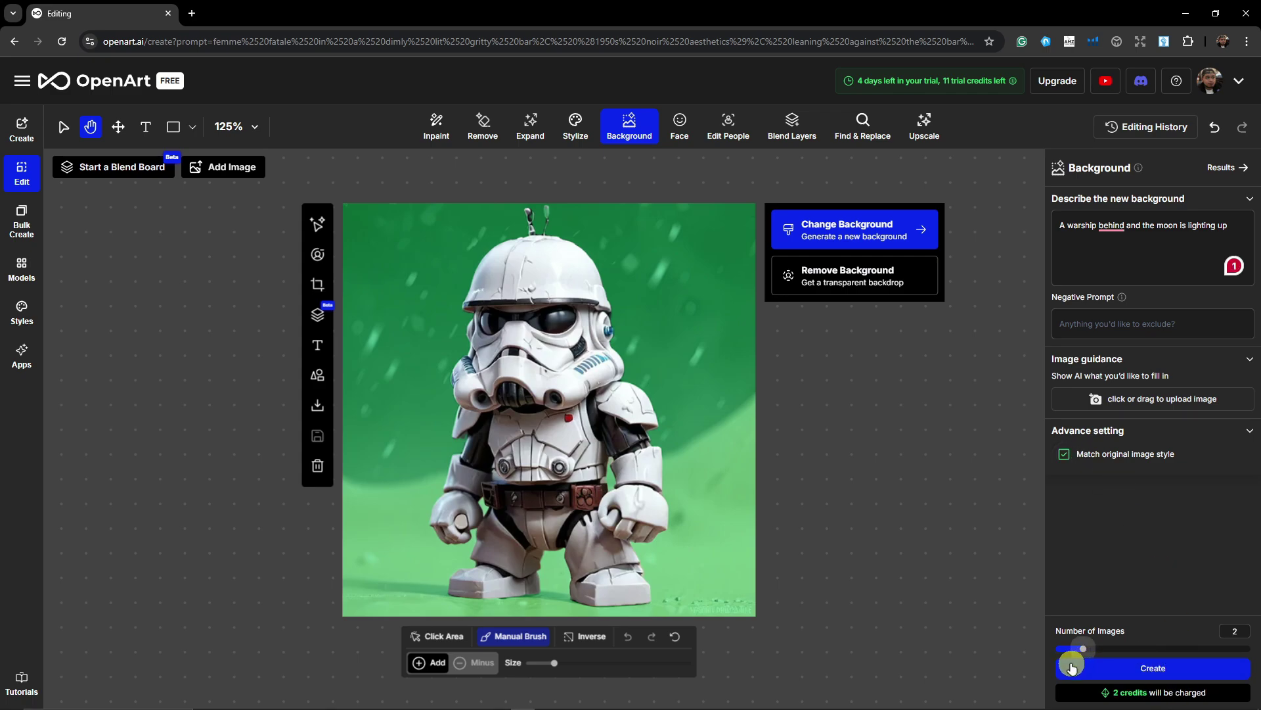
drag(1080, 647, 1055, 648)
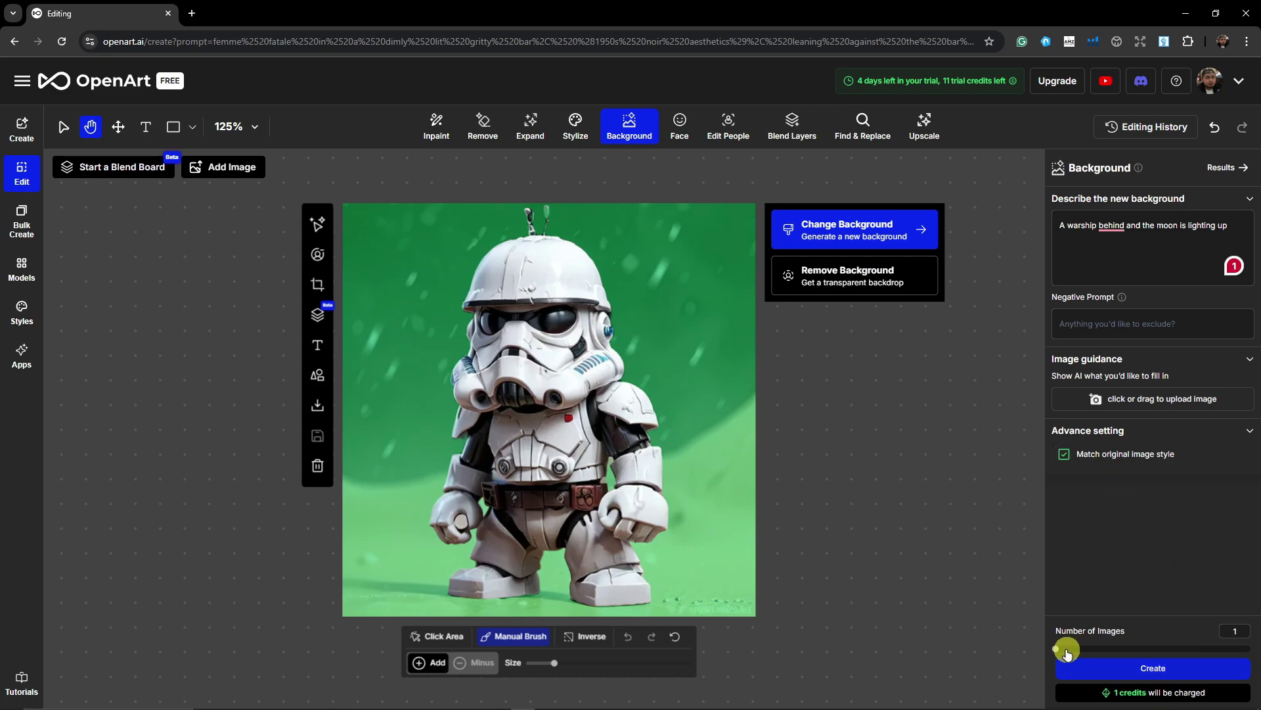
click(1097, 667)
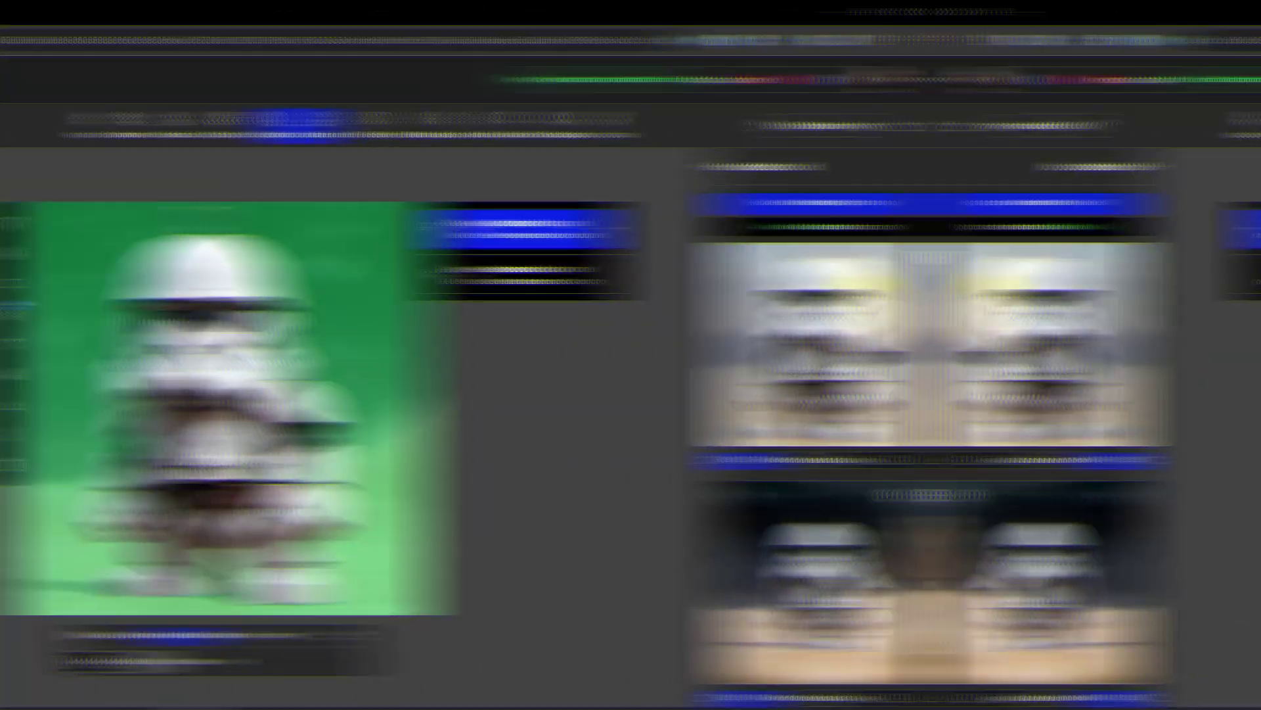
Step: Compare the generated background result with the earlier expanded stormtrooper image by viewing each one enlarged
click(1195, 288)
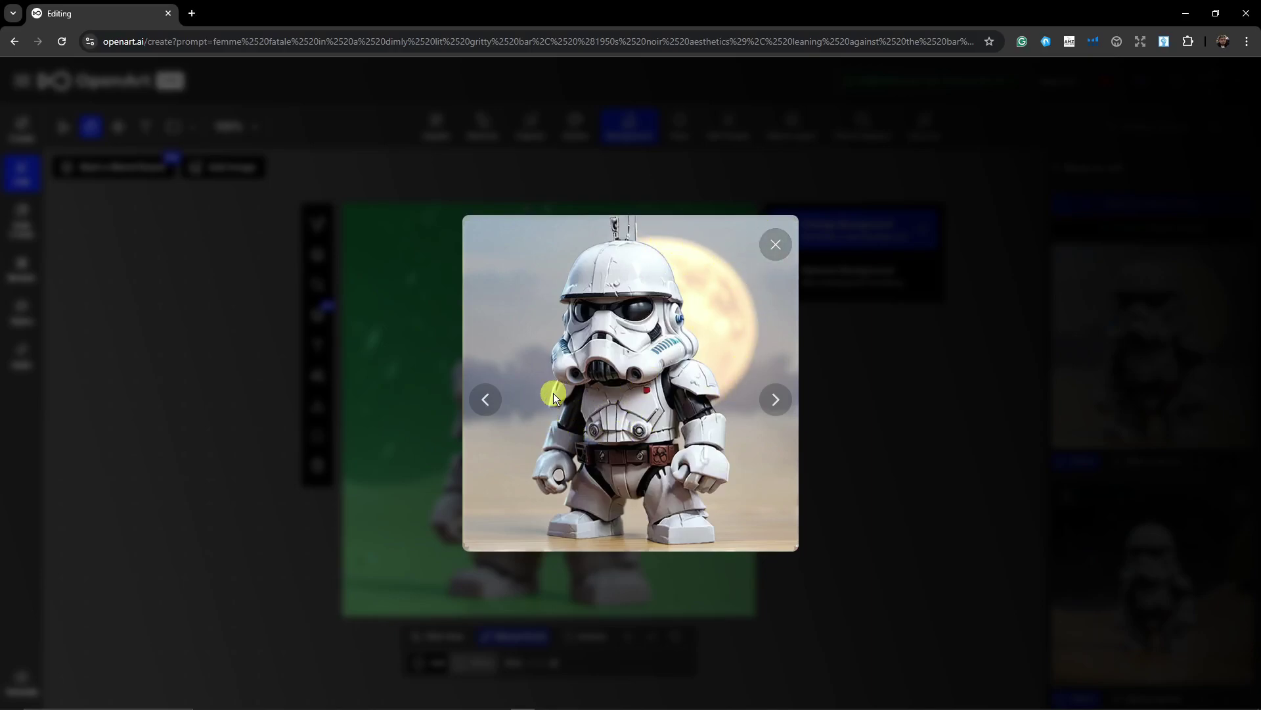
click(777, 252)
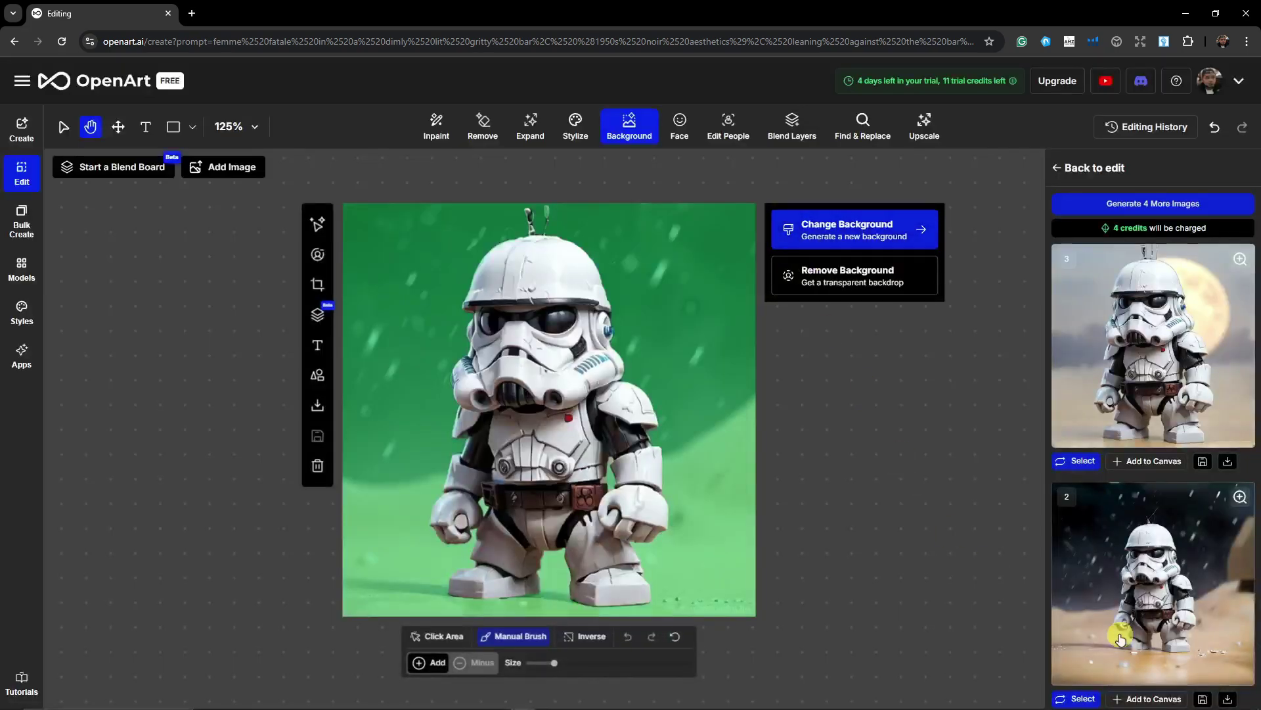
click(1146, 586)
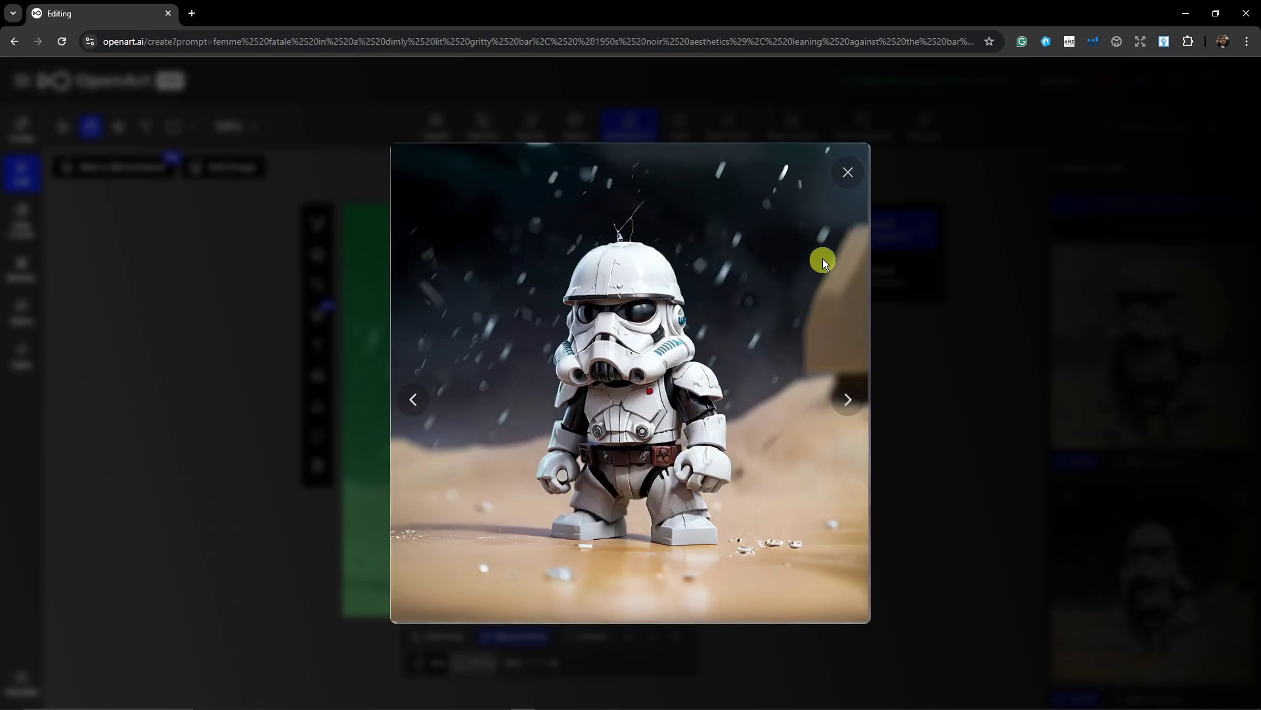
click(851, 176)
click(1135, 317)
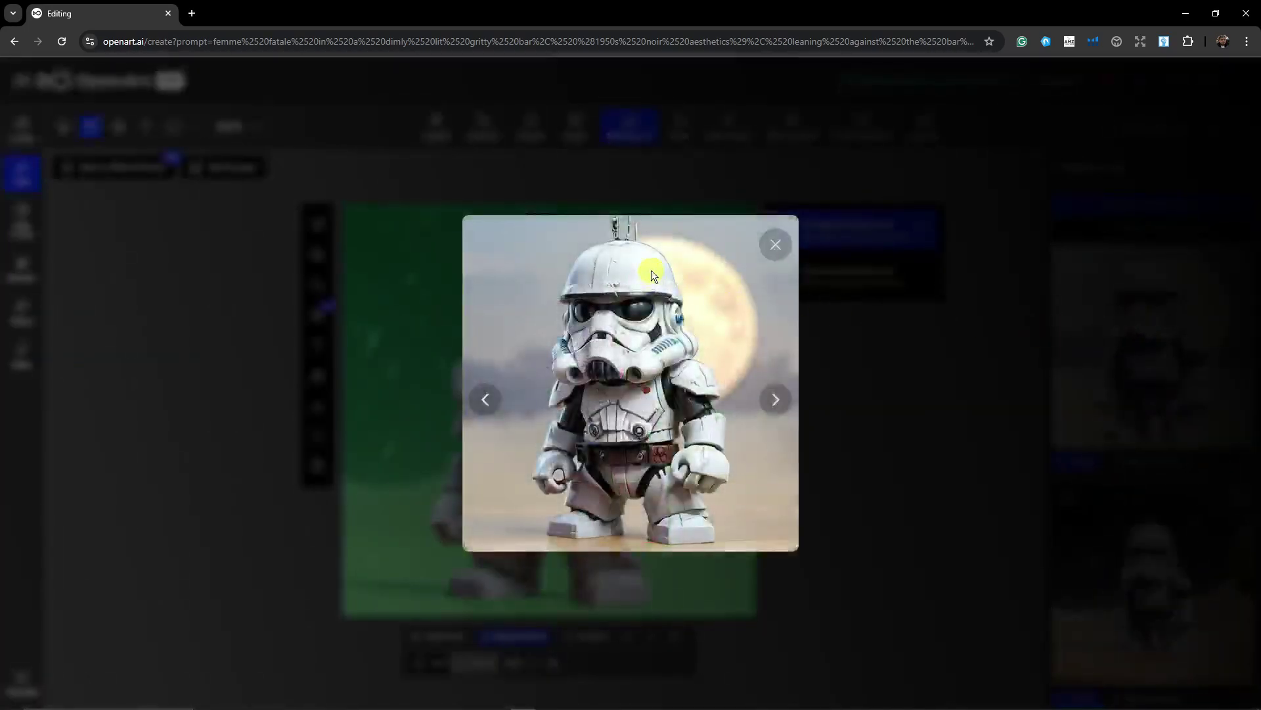
click(774, 248)
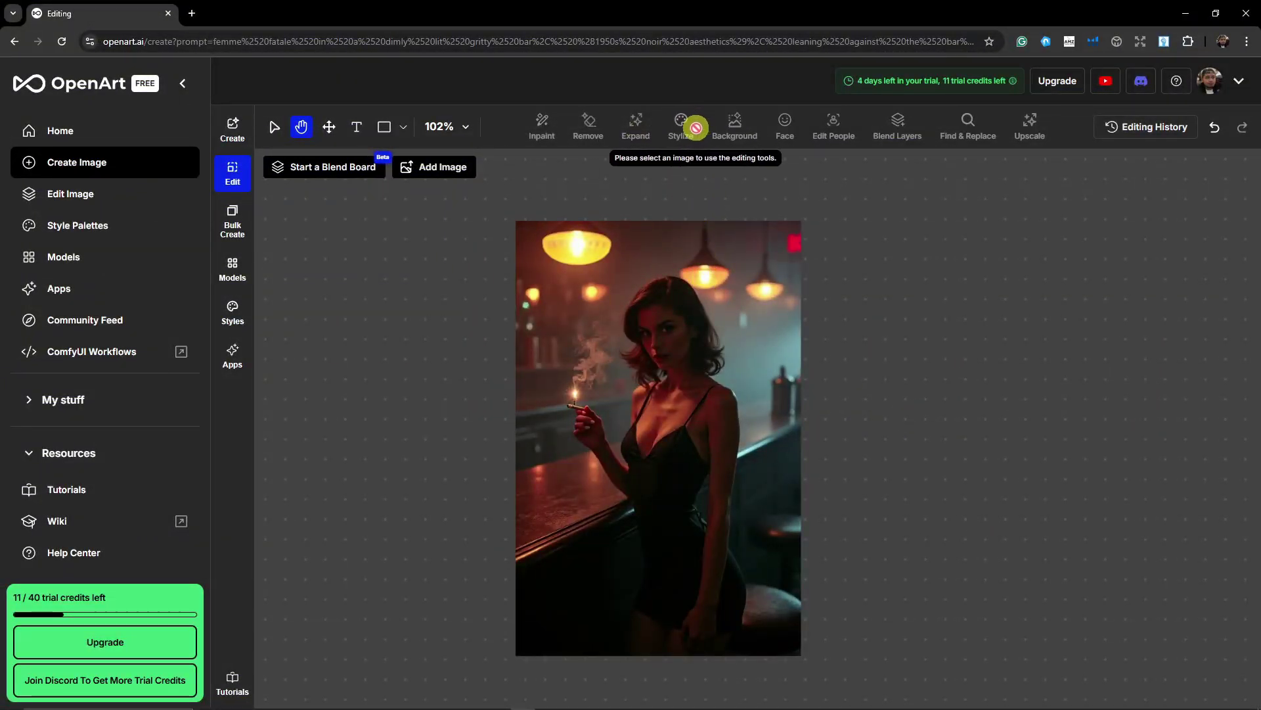
Step: Select the image of the woman in the bar on the canvas and open the Stylize tool for it
click(696, 362)
click(274, 126)
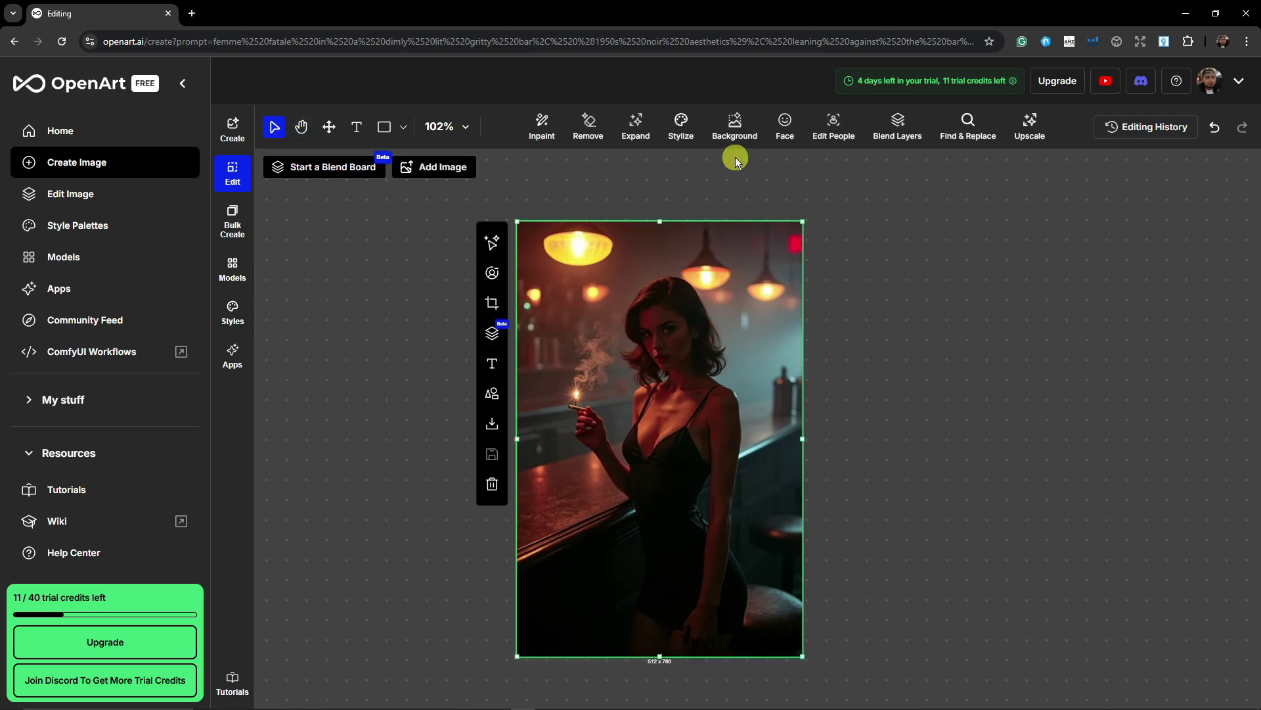
click(682, 127)
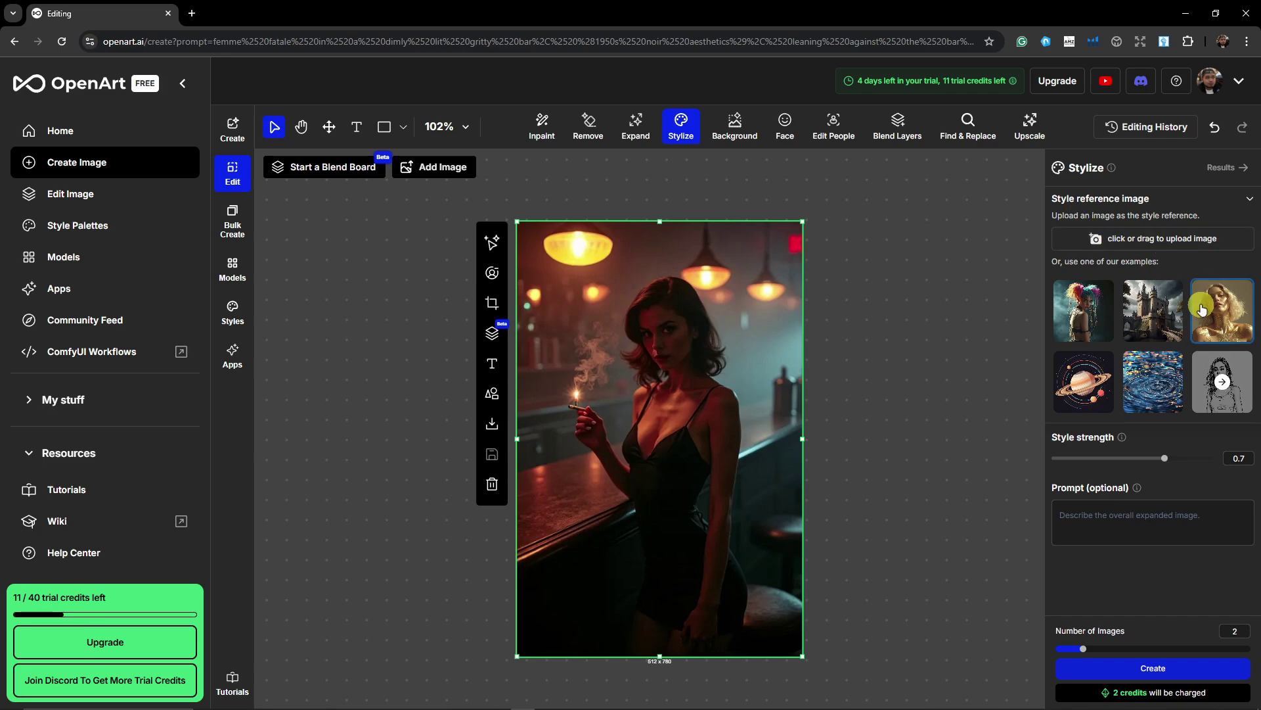
Step: Browse the full gallery of example styles and choose the Line Sketch art style as the style reference image
click(1220, 384)
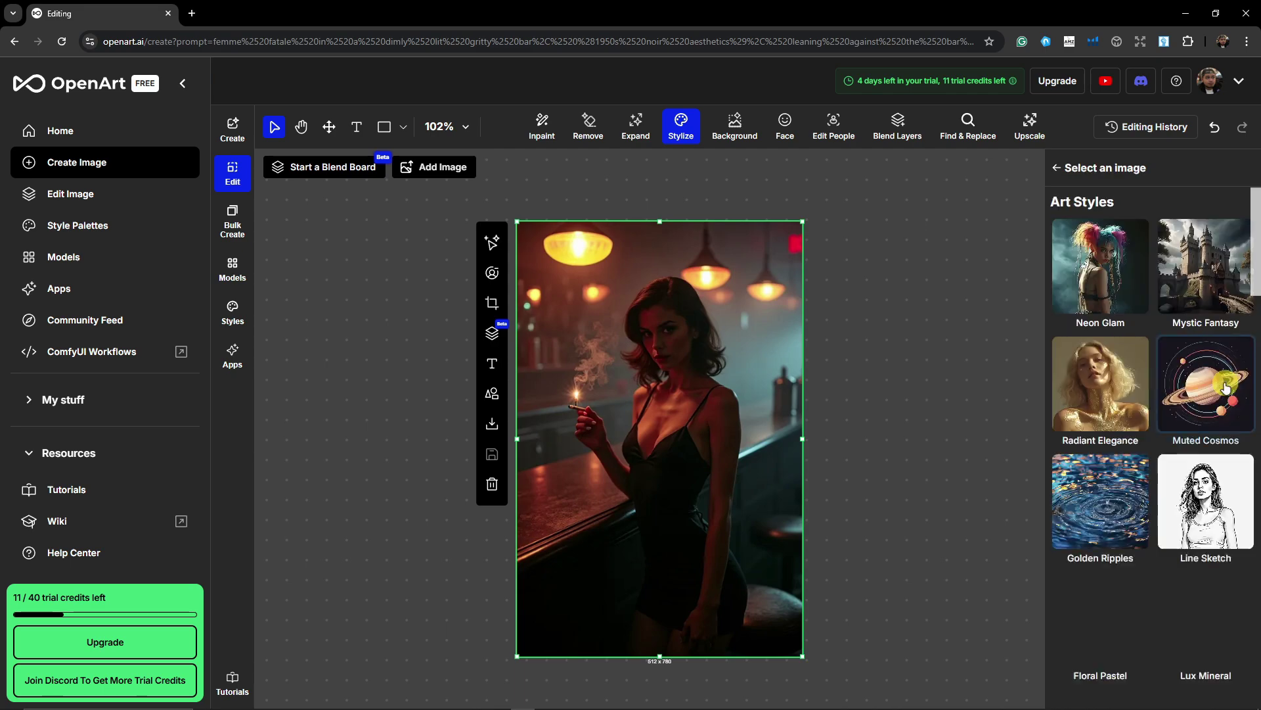
scroll(1159, 387, down, 5)
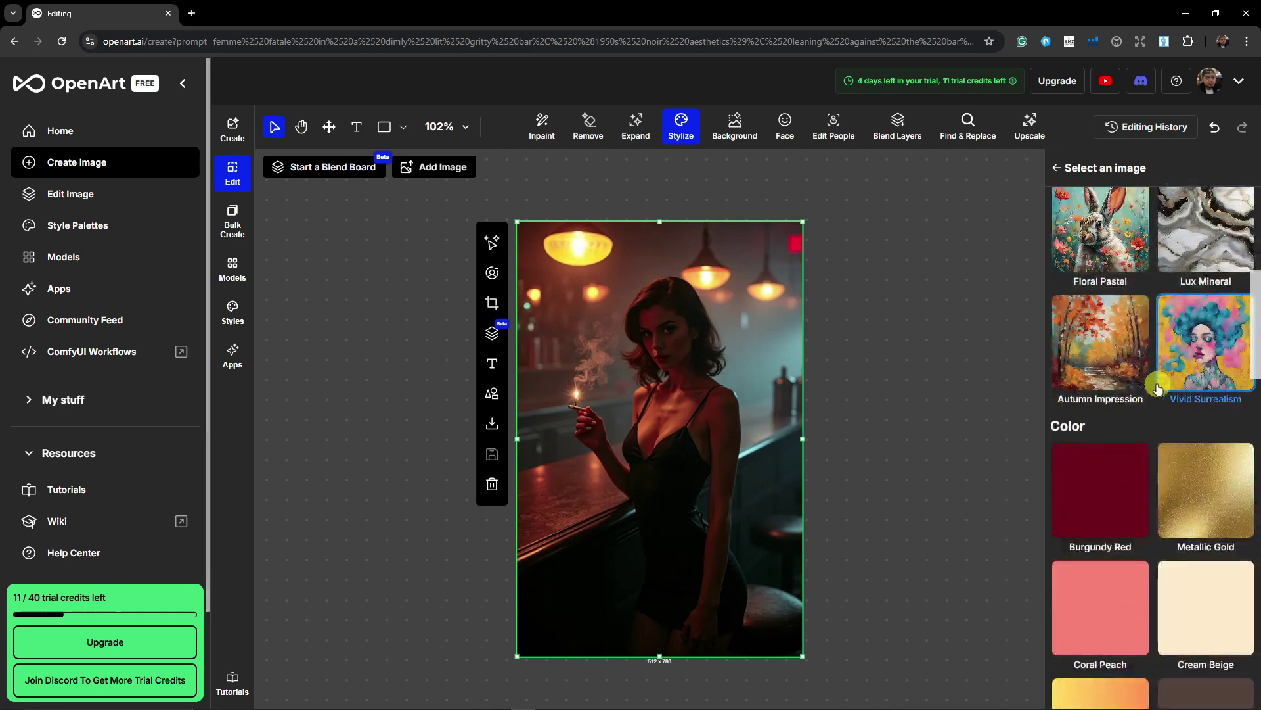
scroll(1154, 393, up, 2)
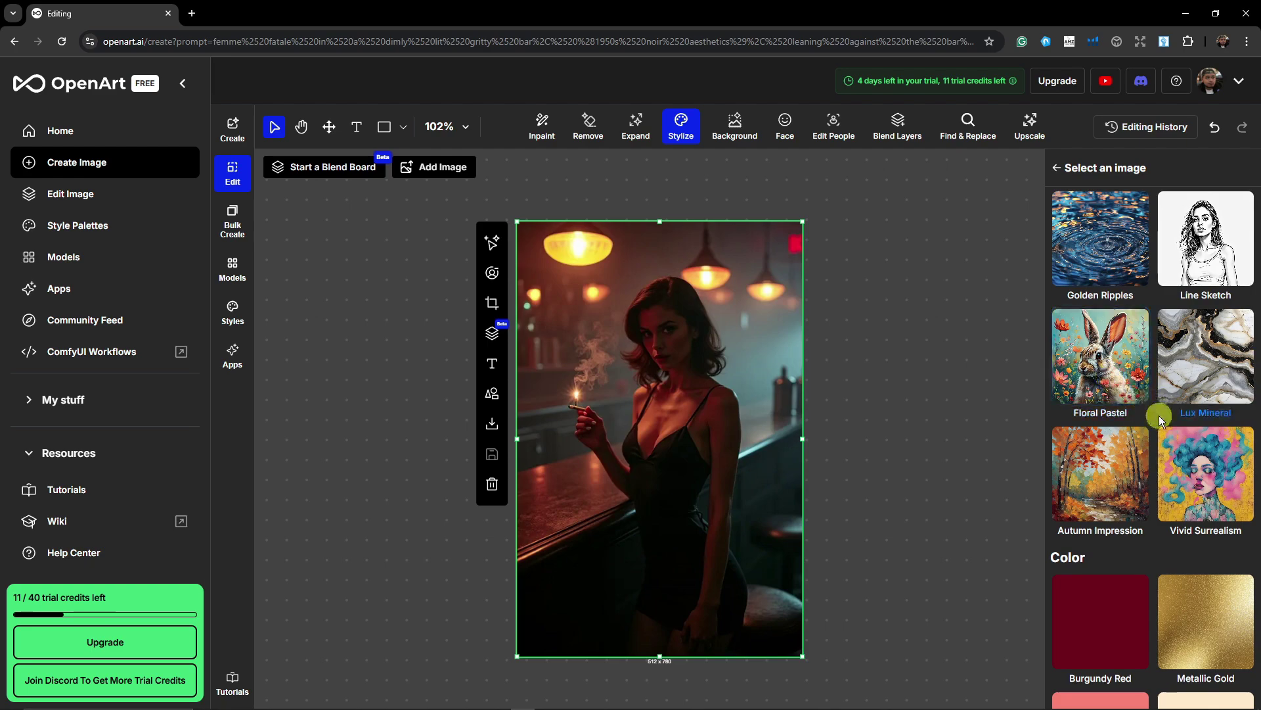
click(1121, 375)
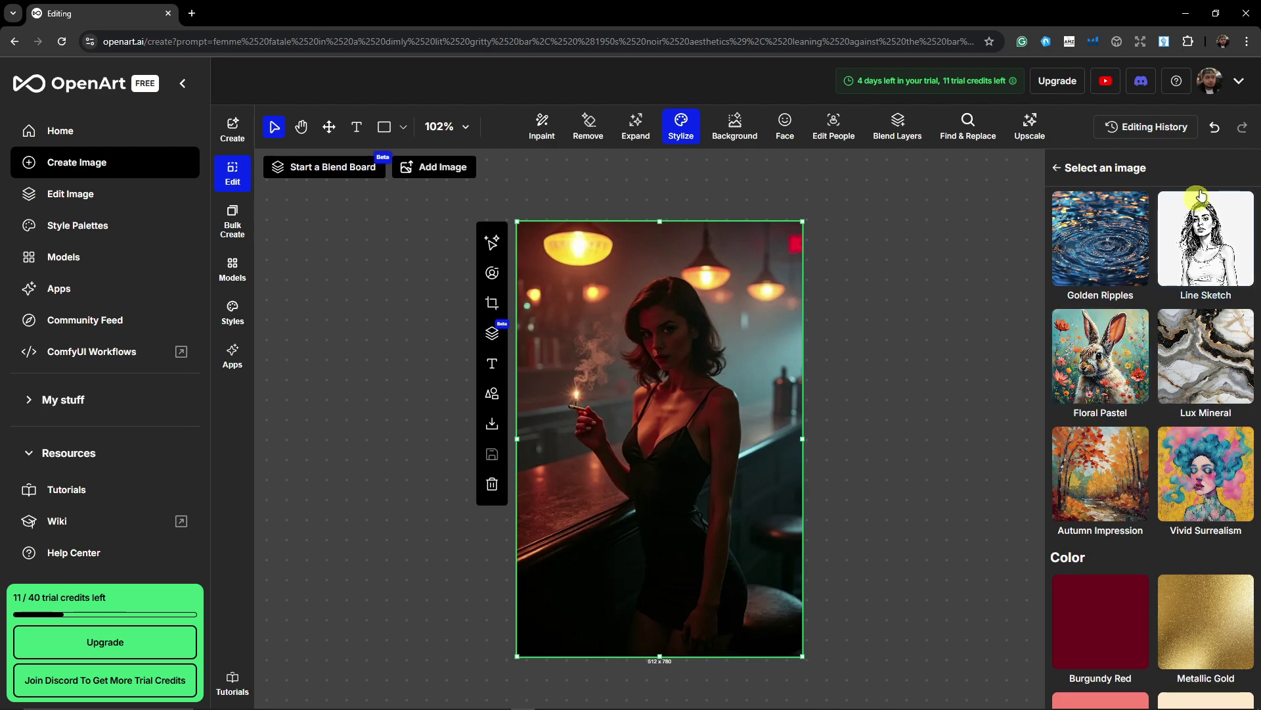
click(1123, 248)
scroll(1123, 249, down, 12)
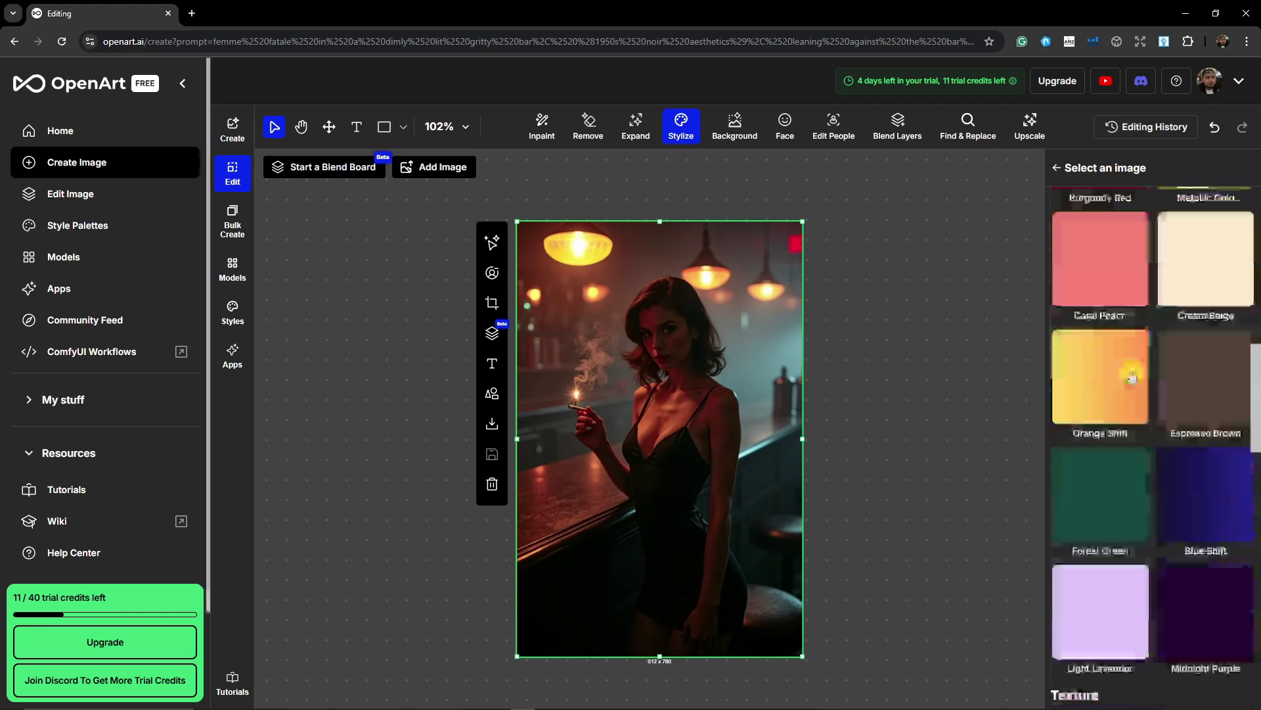
scroll(1160, 388, up, 10)
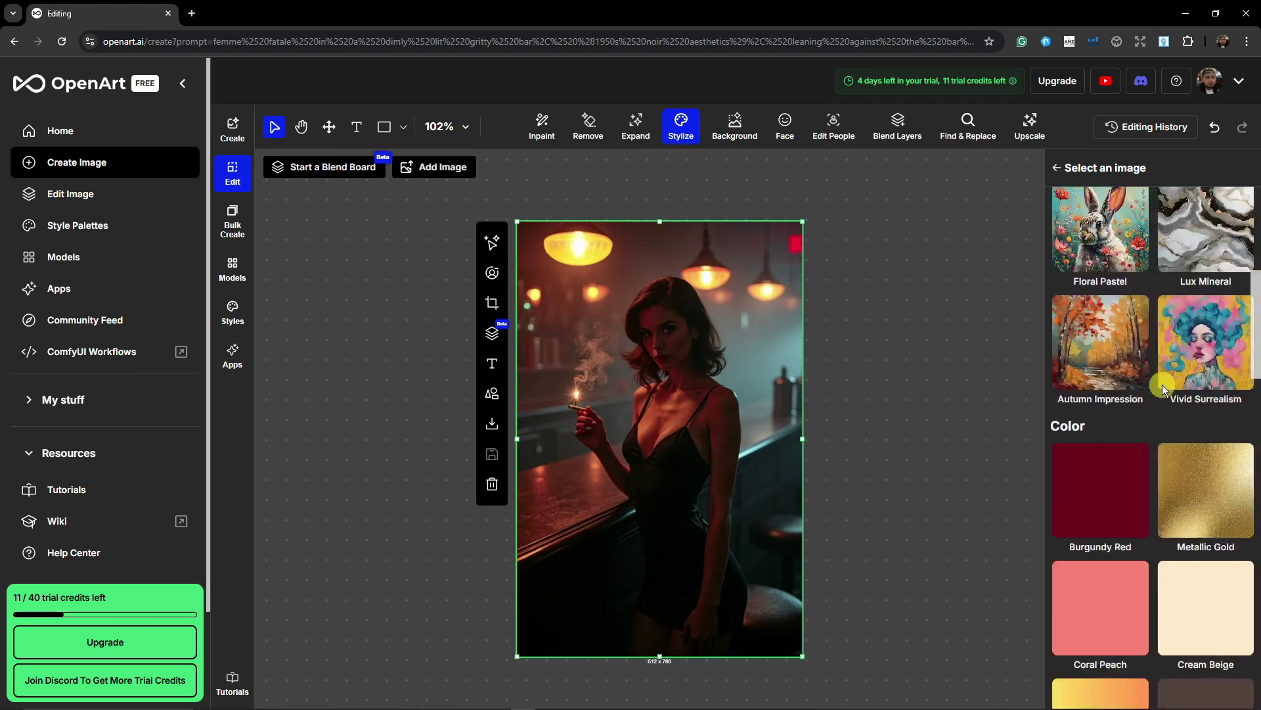
click(1216, 522)
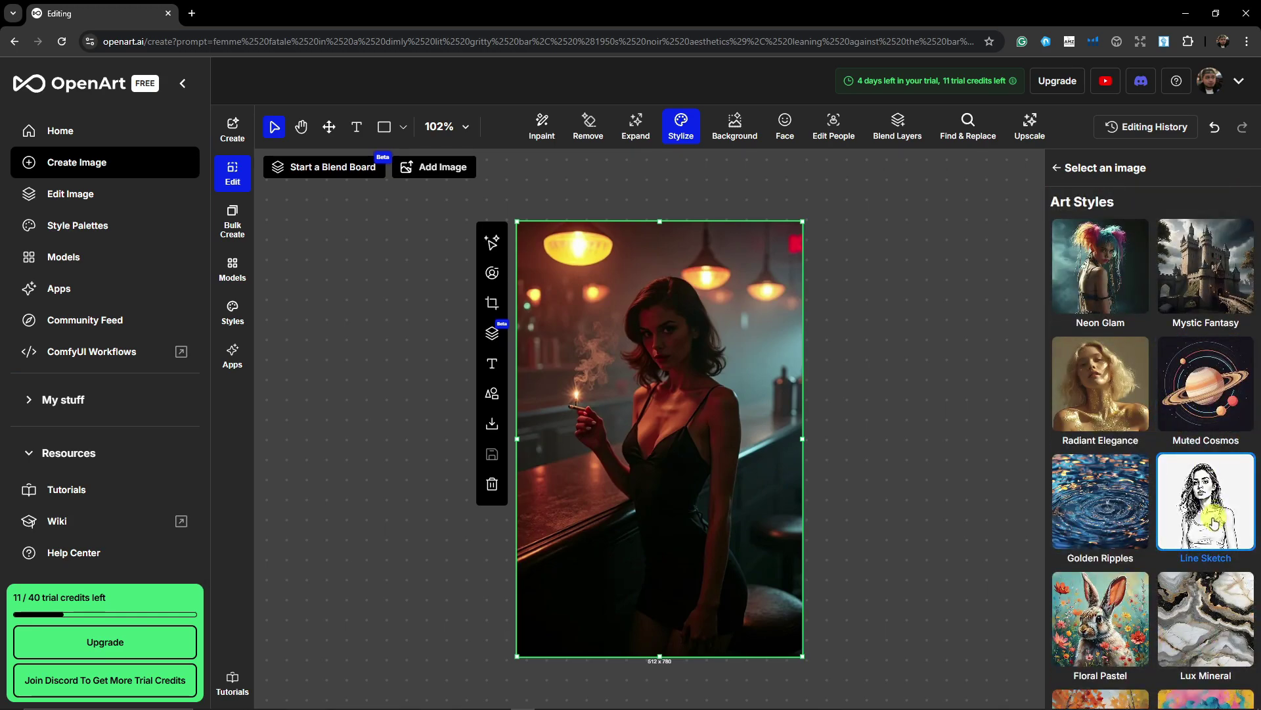
click(1213, 250)
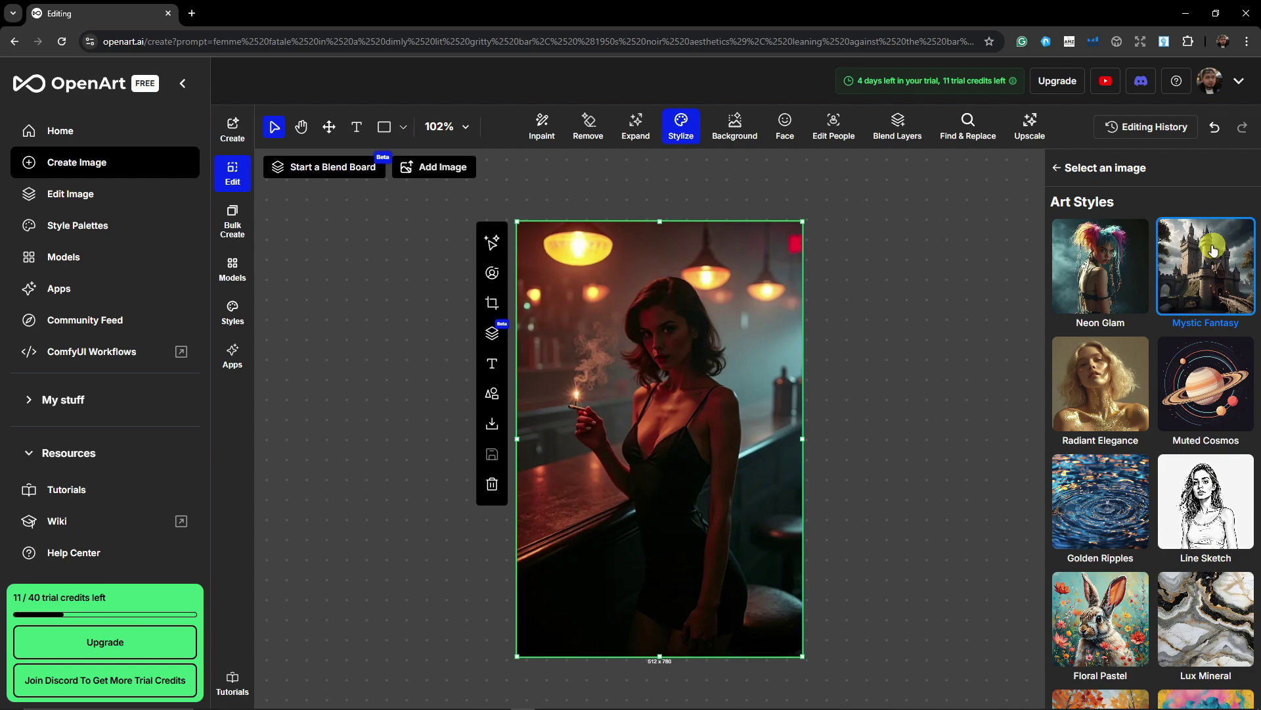
click(1200, 525)
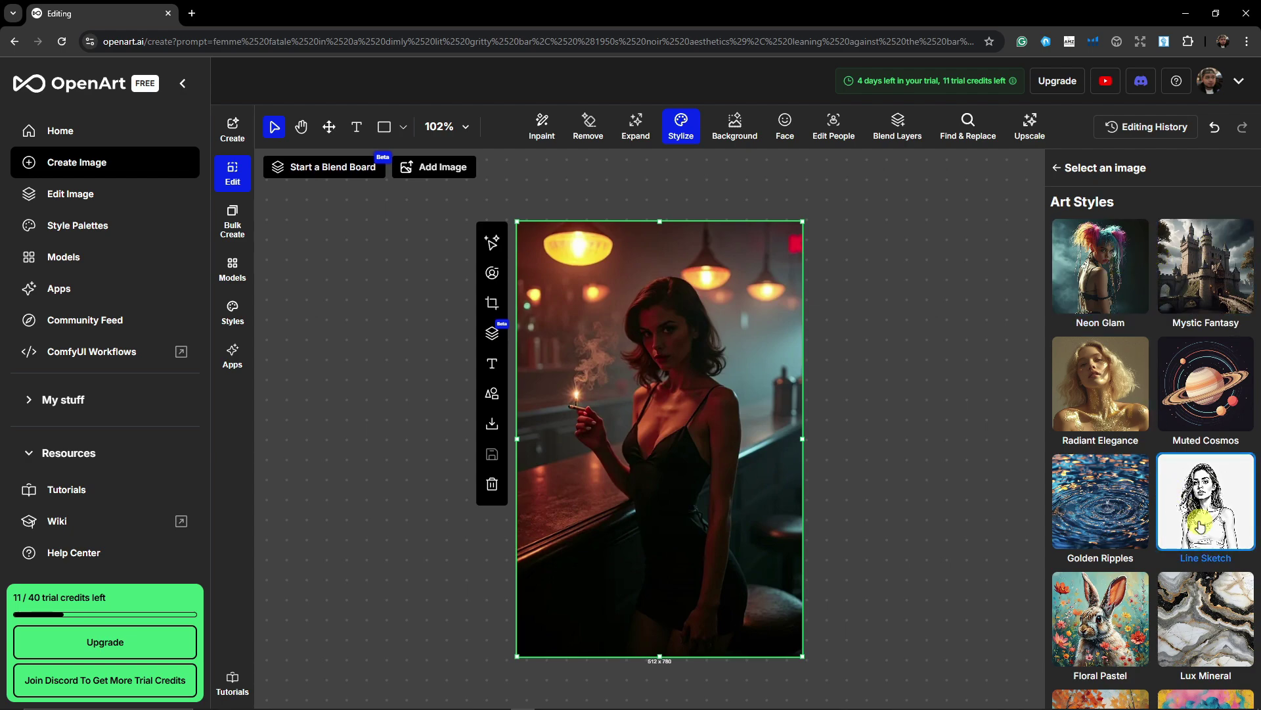
click(1200, 524)
scroll(1182, 545, down, 1)
click(1166, 525)
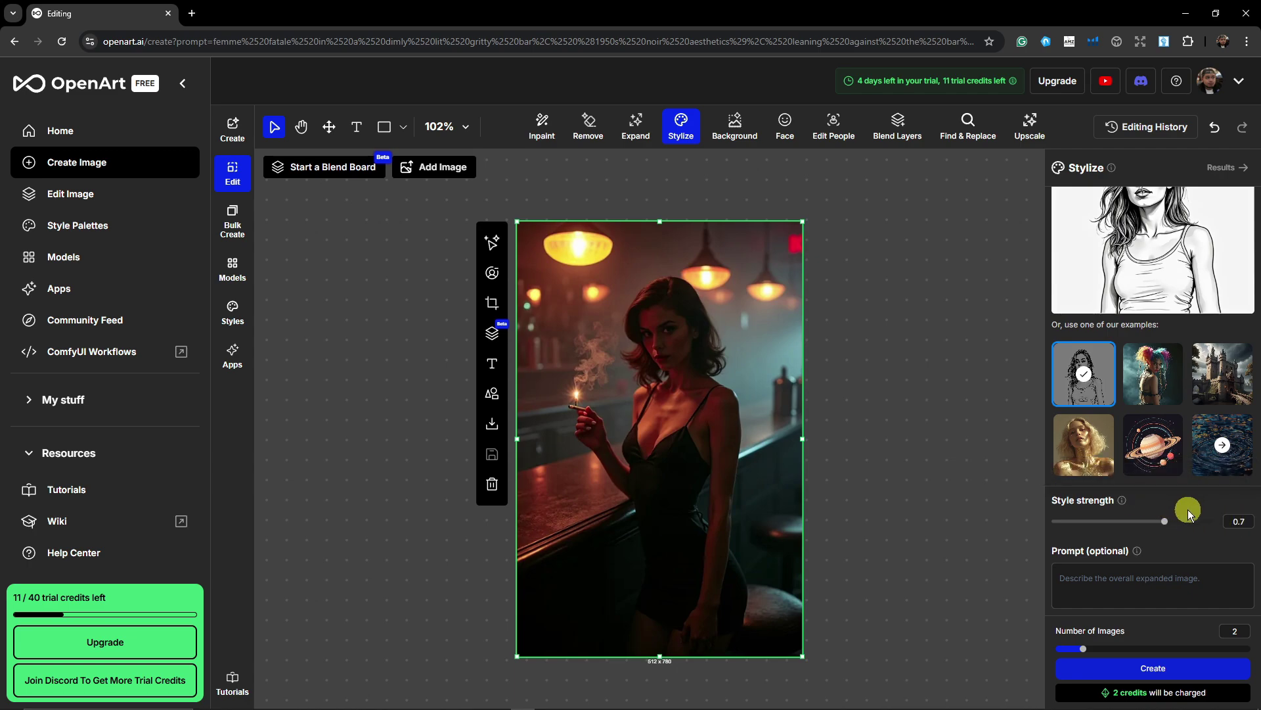
Step: Enter the Stylize prompt "A young girl with black hair in a bar smoking a cigarrete"
click(1123, 577)
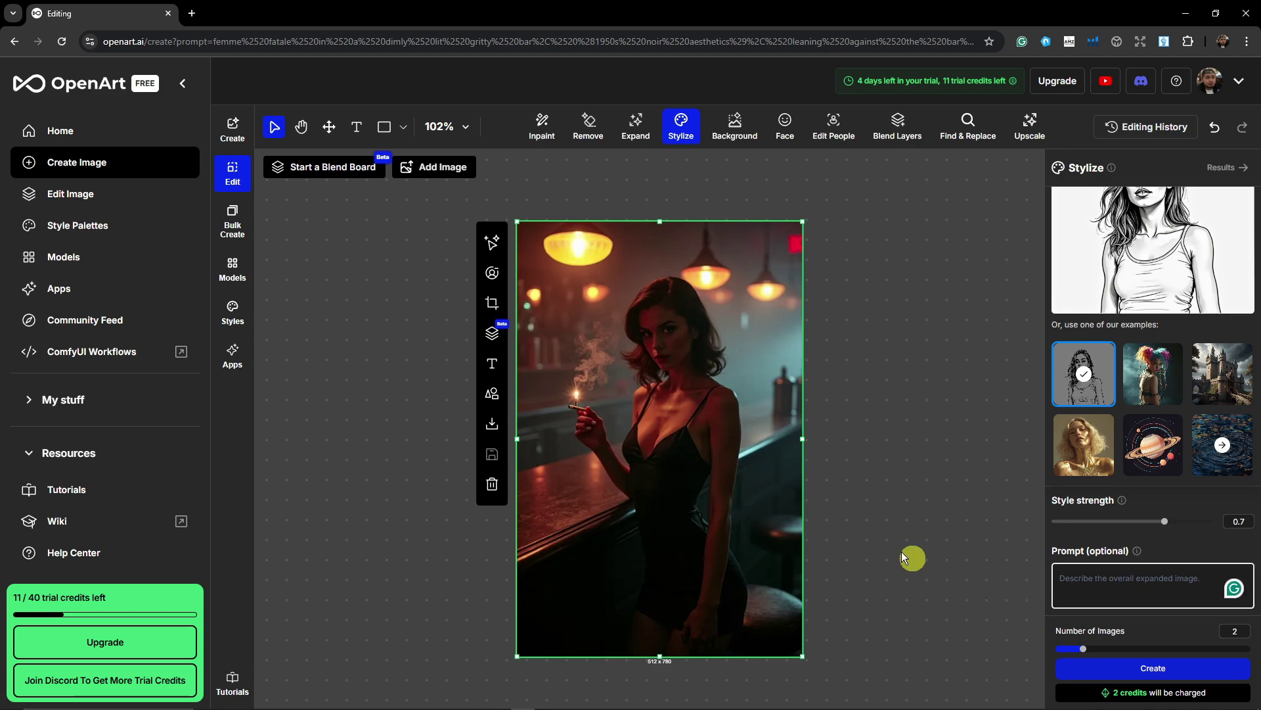
text(A young)
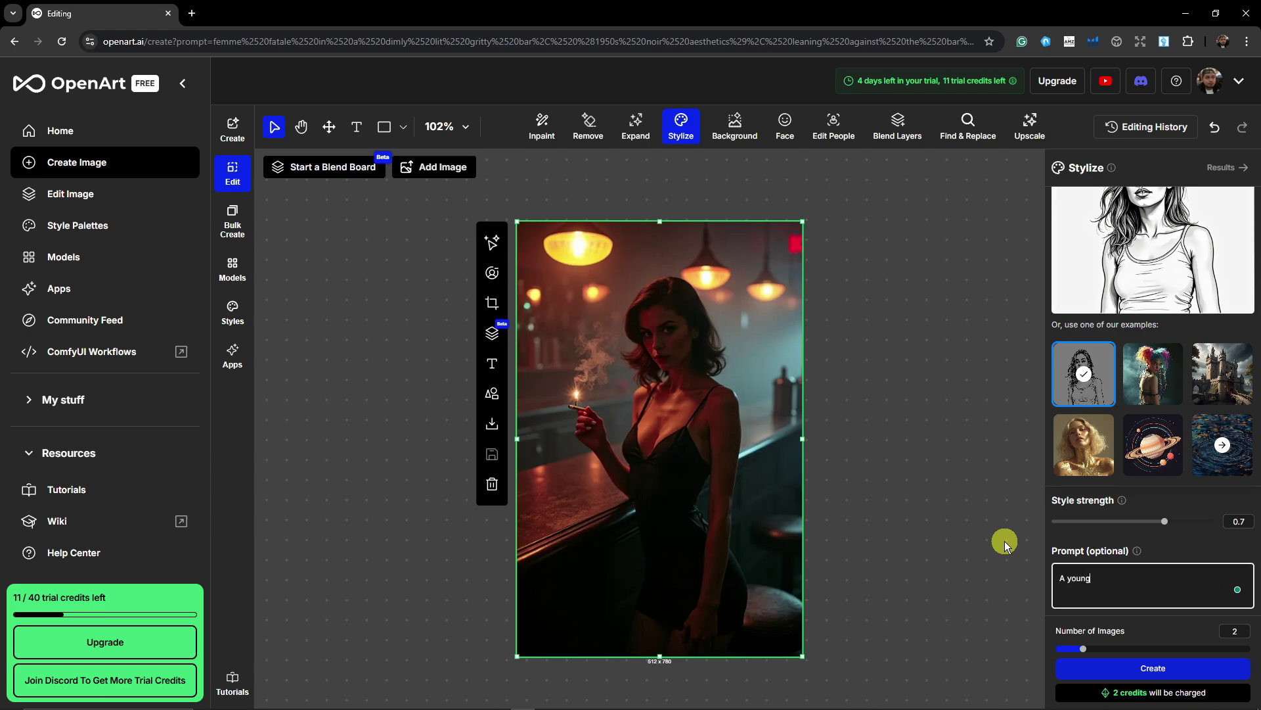
text( girl in a bar smoking a cigarrete with blac)
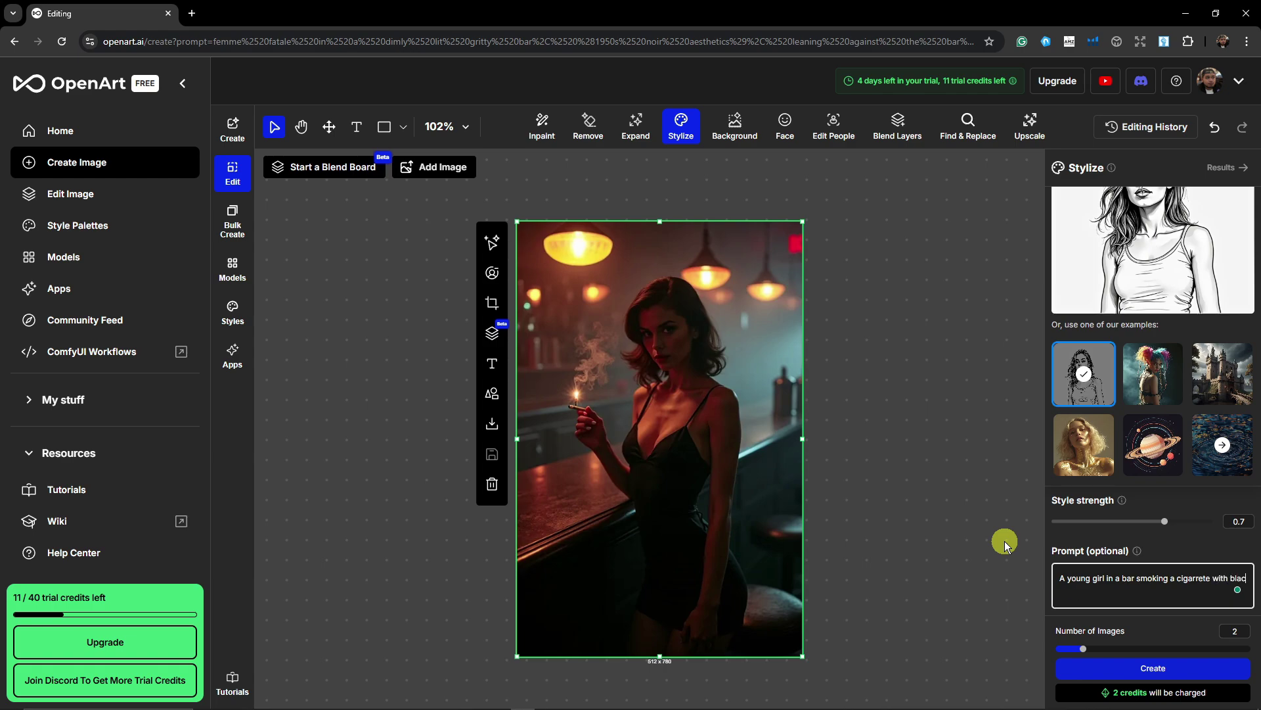
text(k hair)
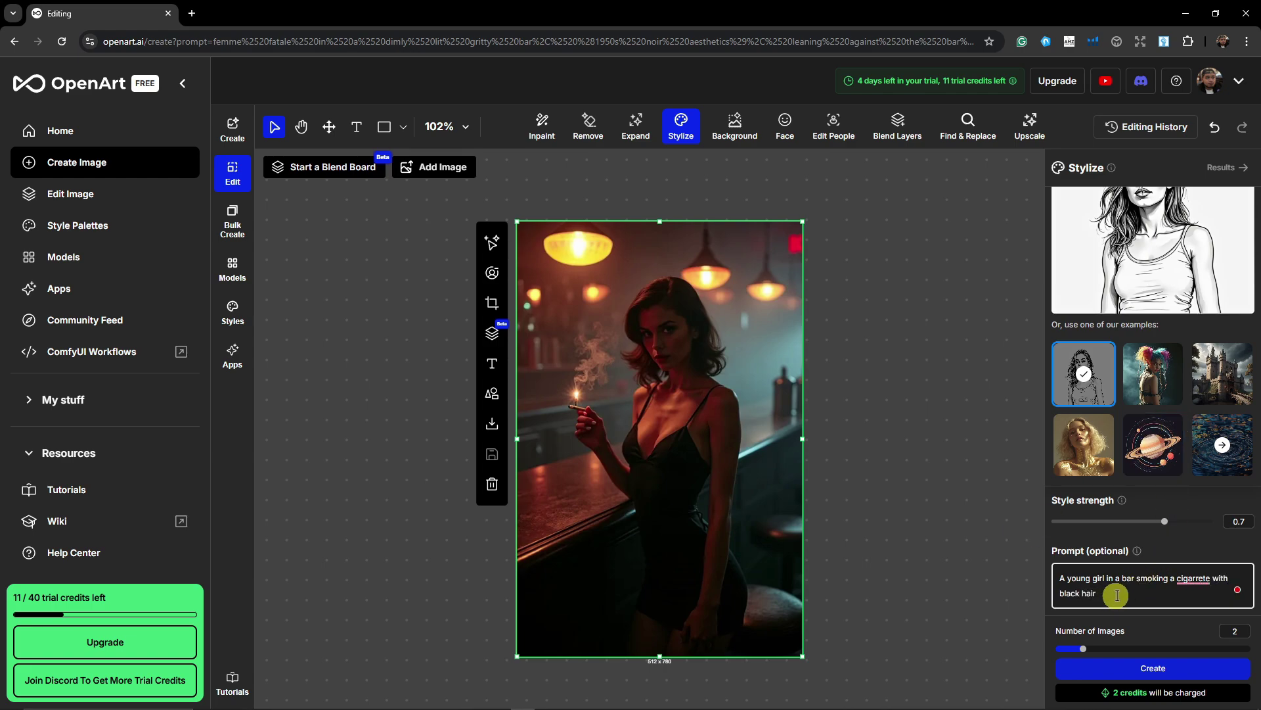
key(ctrl+shift+Left)
key(ctrl+shift+Left)
key(ctrl+shift+Left)
key(BackSpace)
click(1106, 578)
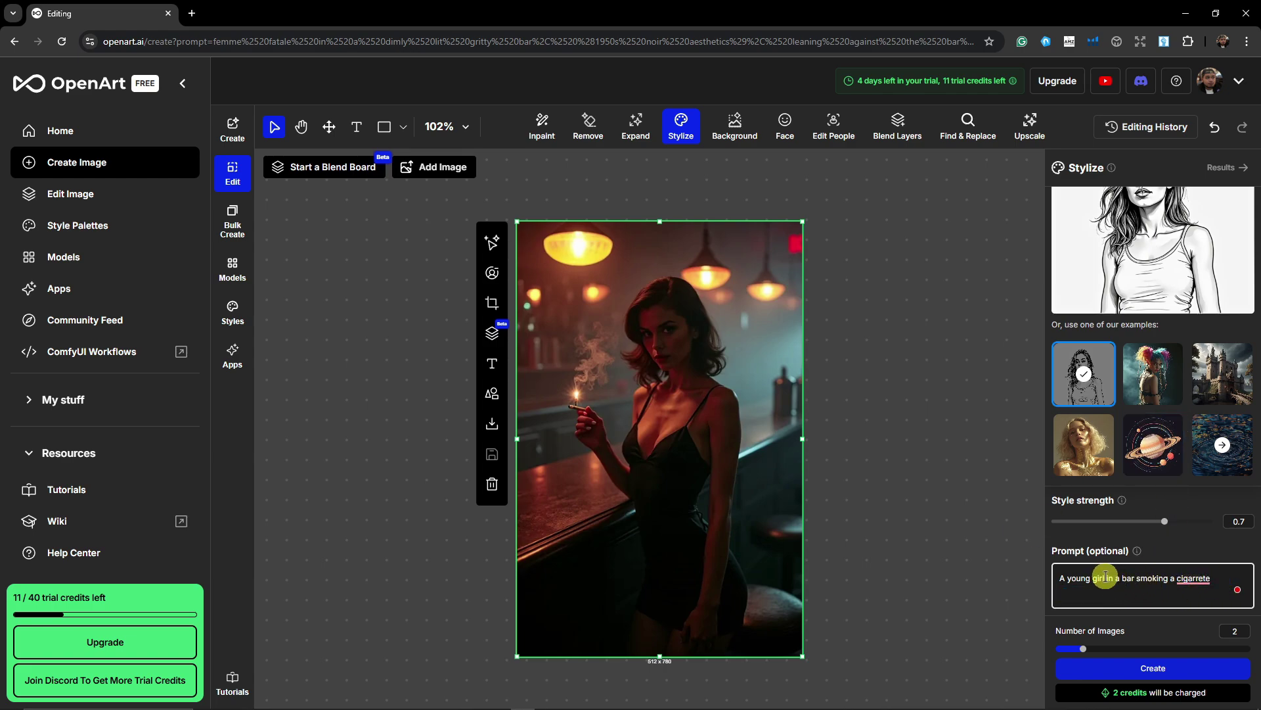
text(with black hair)
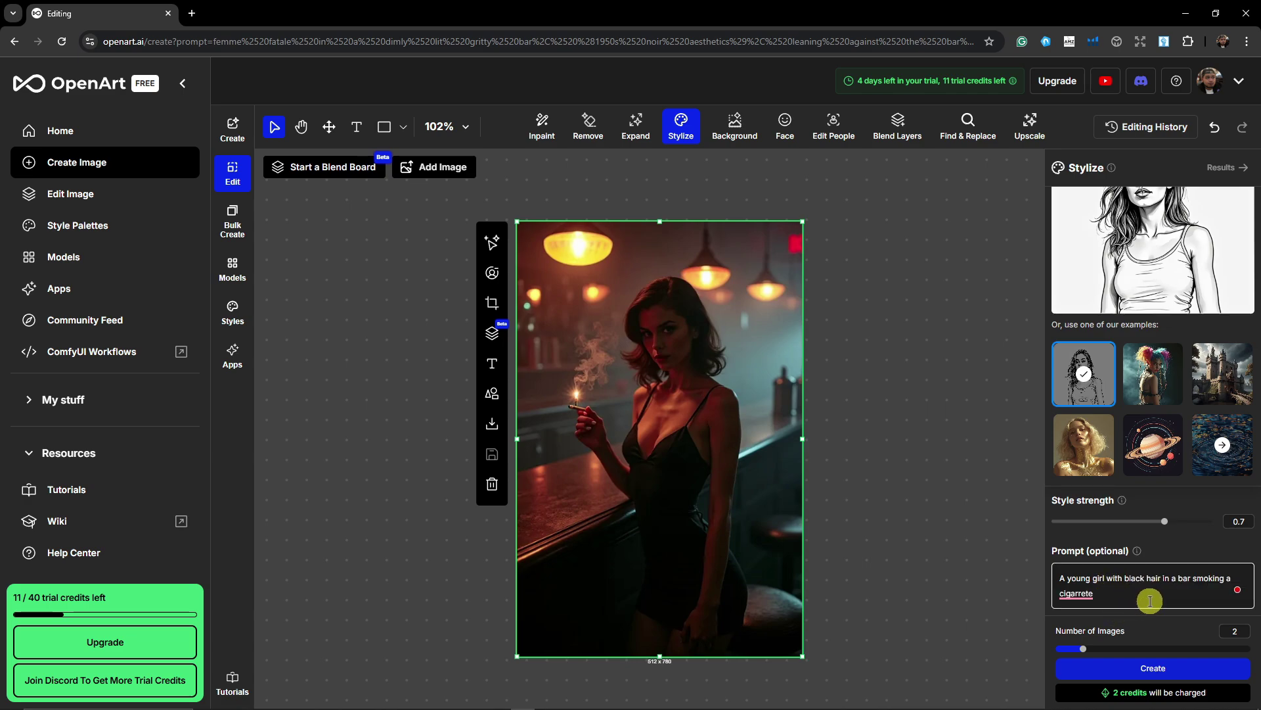
click(1096, 593)
click(1142, 595)
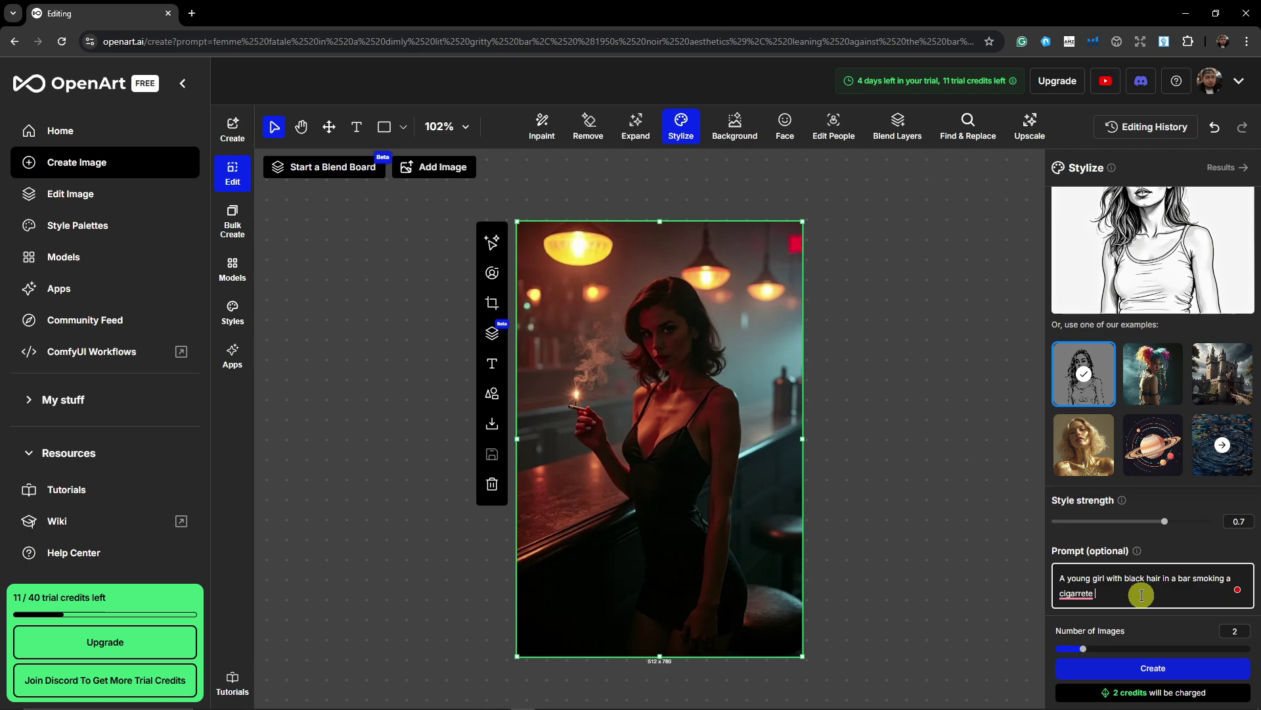
Step: Generate 1 stylized image of the bar portrait and save the result to the Desktop as a JPEG image
drag(1084, 648, 1057, 649)
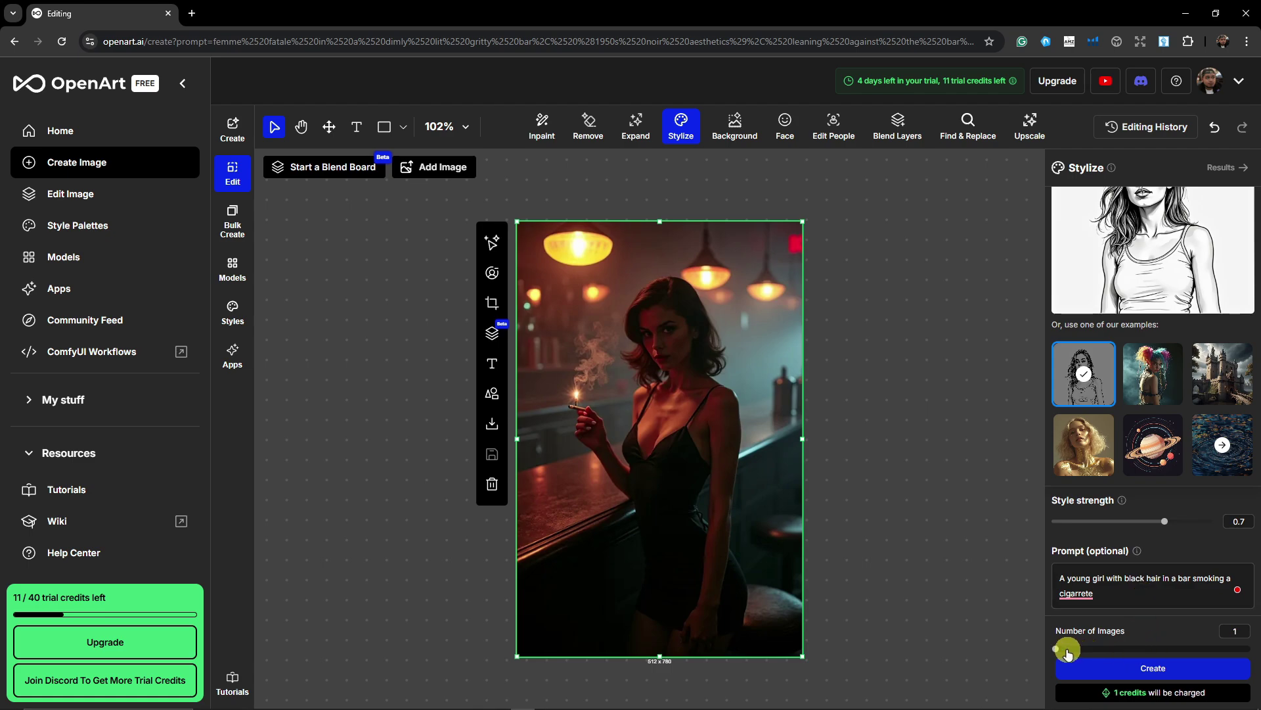
click(1136, 668)
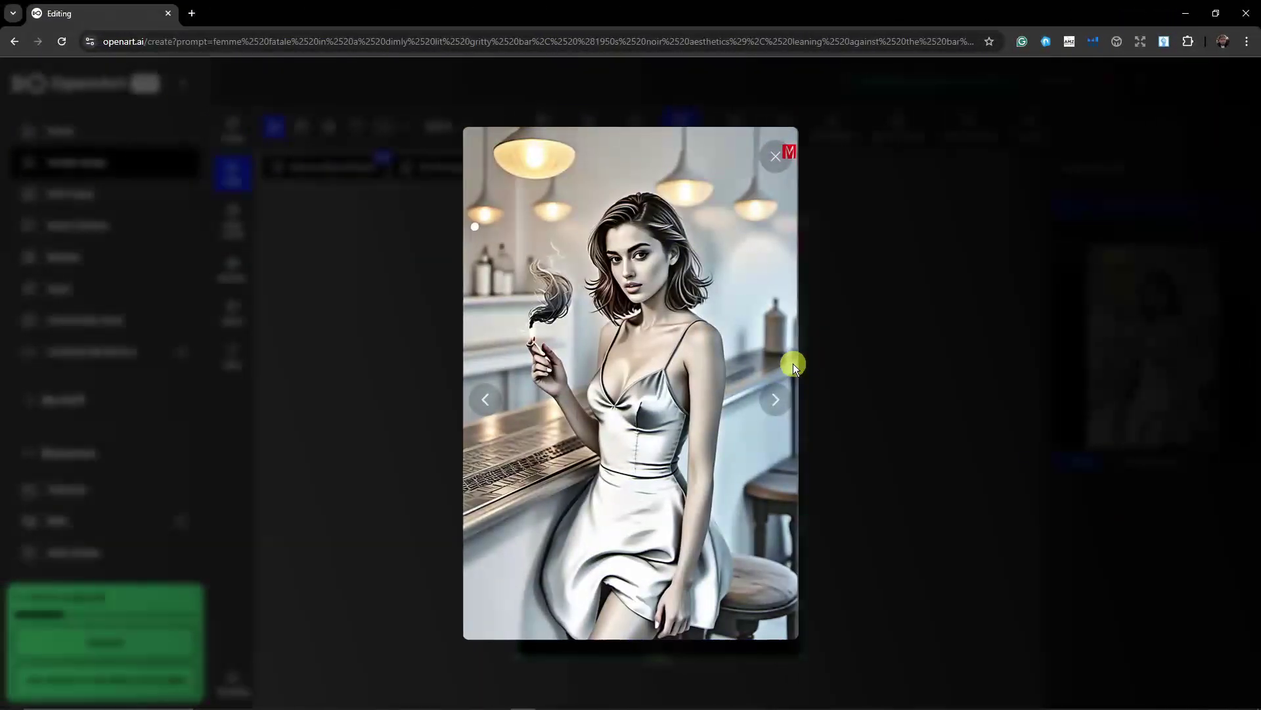
click(777, 158)
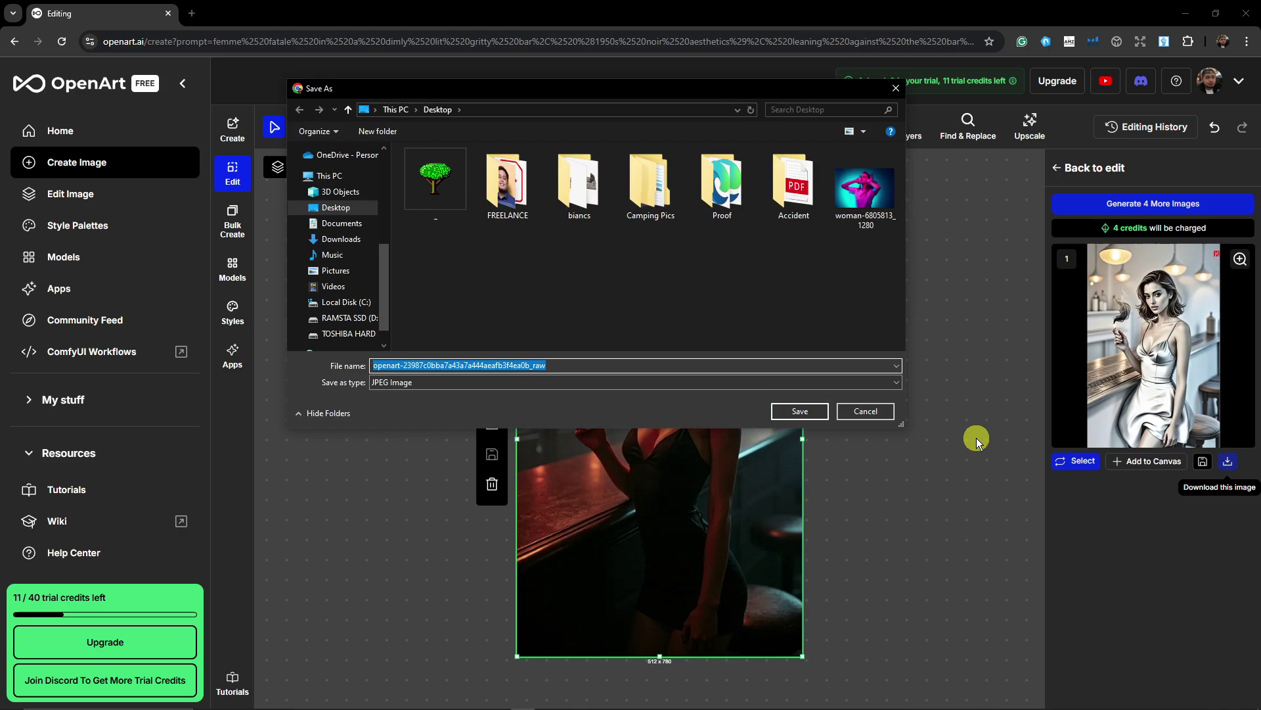
click(800, 411)
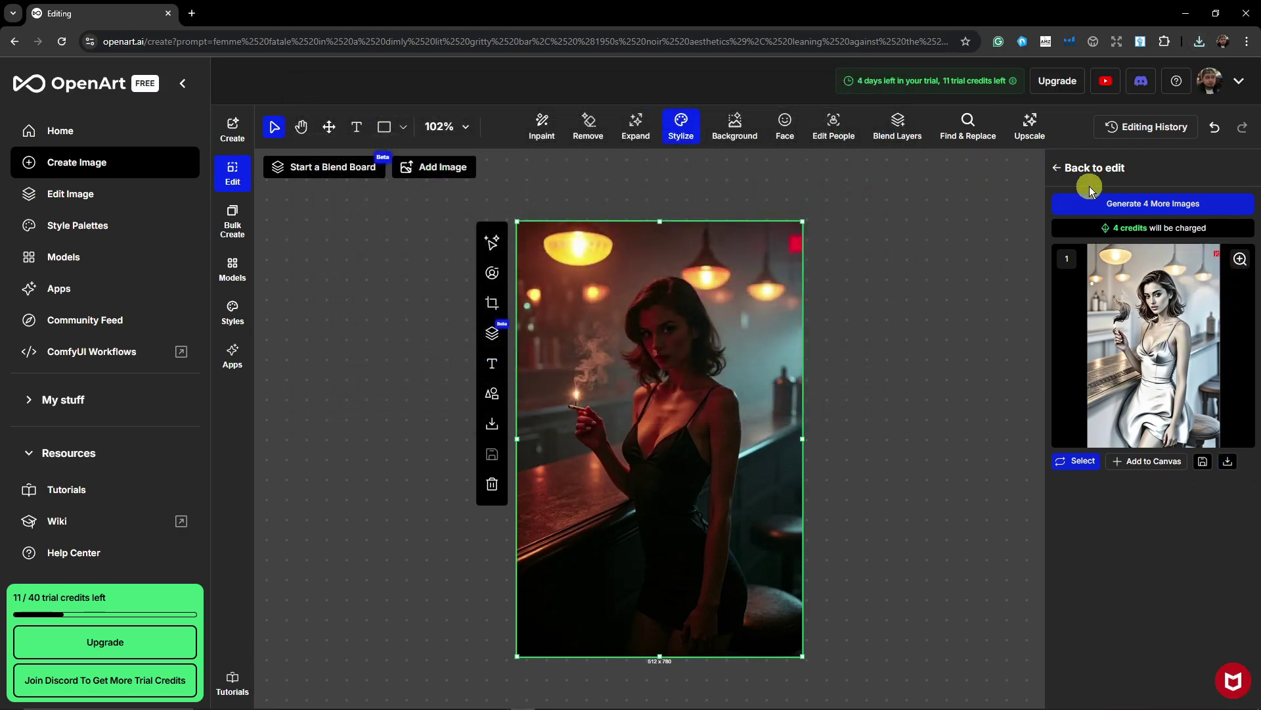
Step: Return to the Stylize settings and replace the Line Sketch reference with an upload of woman-6805813_1280 from the Desktop
click(1057, 169)
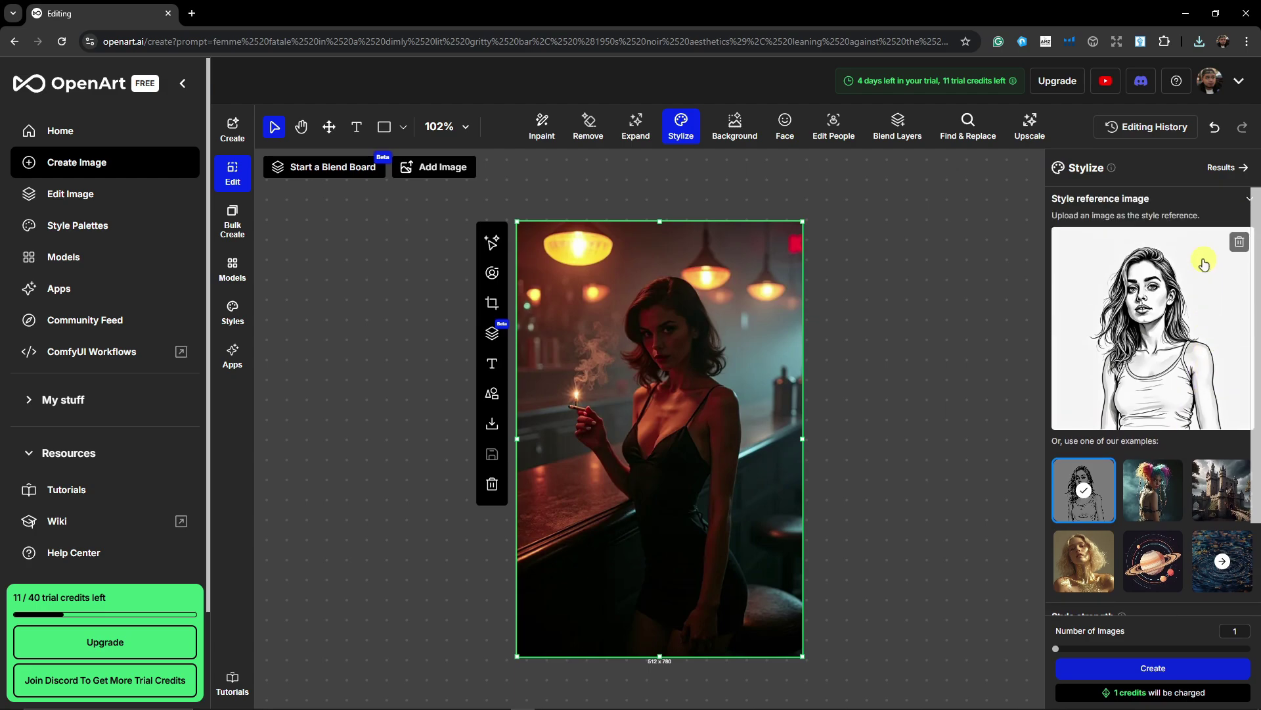
click(1224, 168)
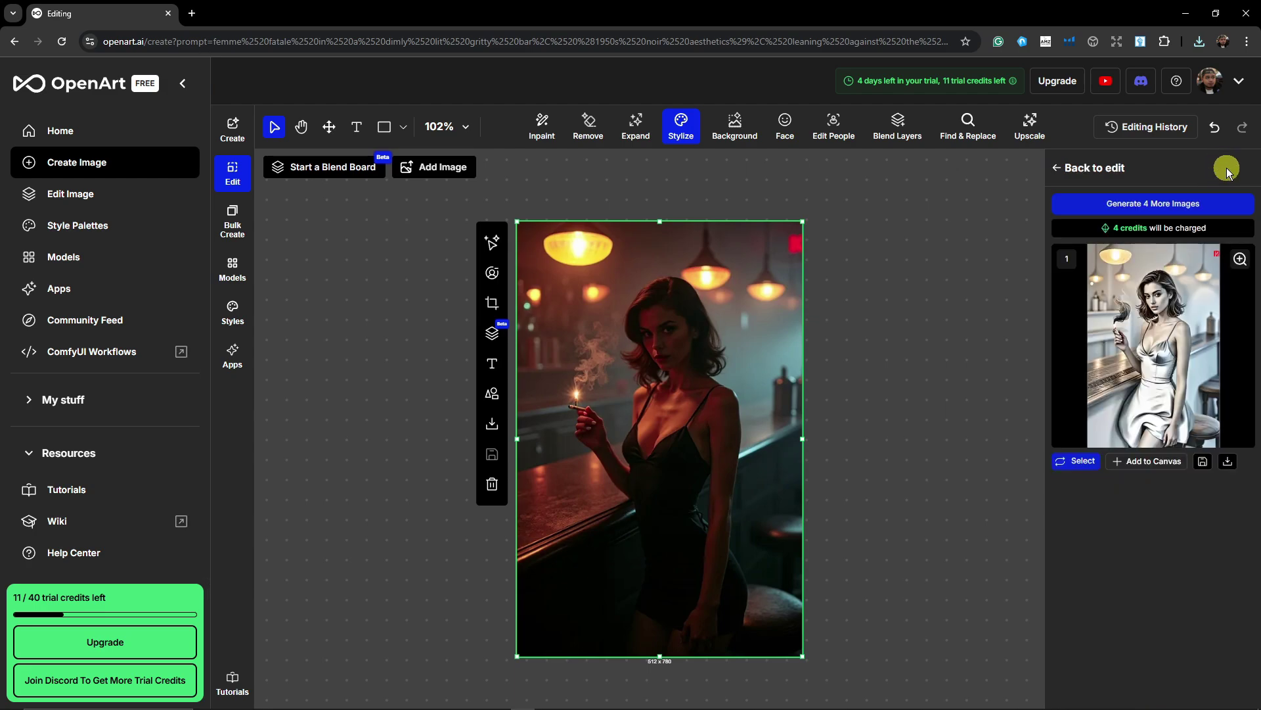
click(1059, 168)
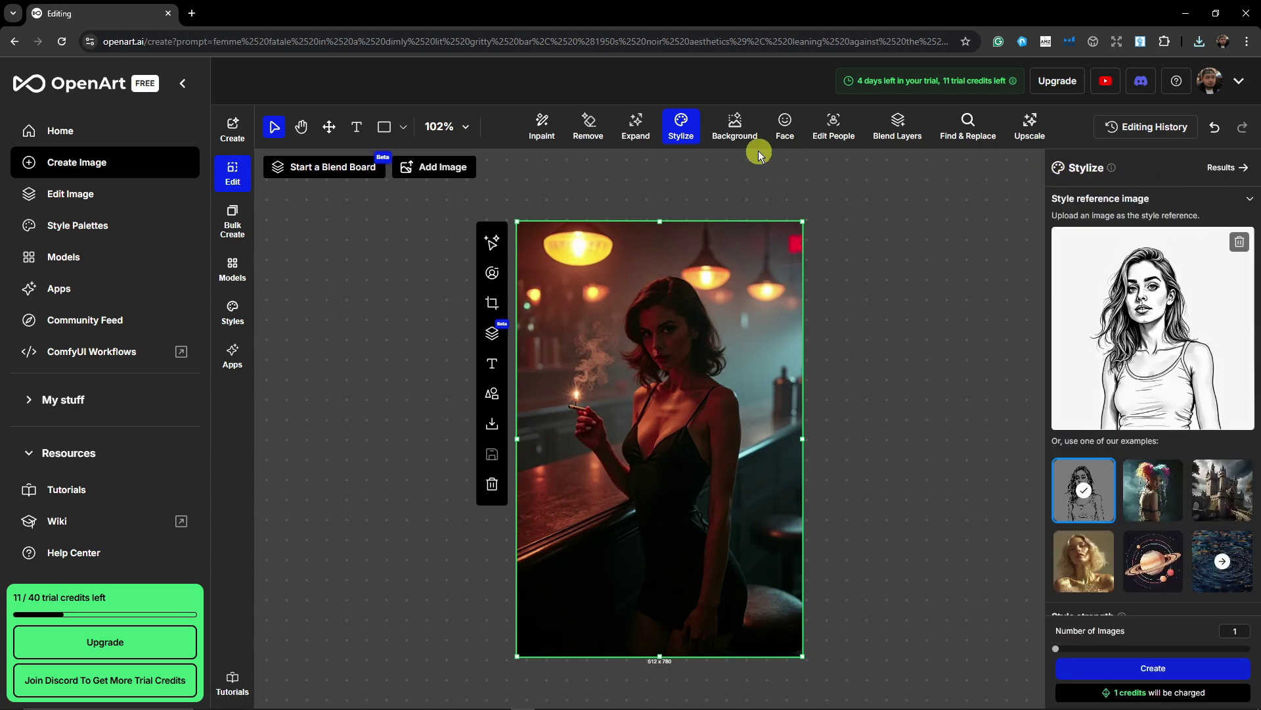
click(684, 136)
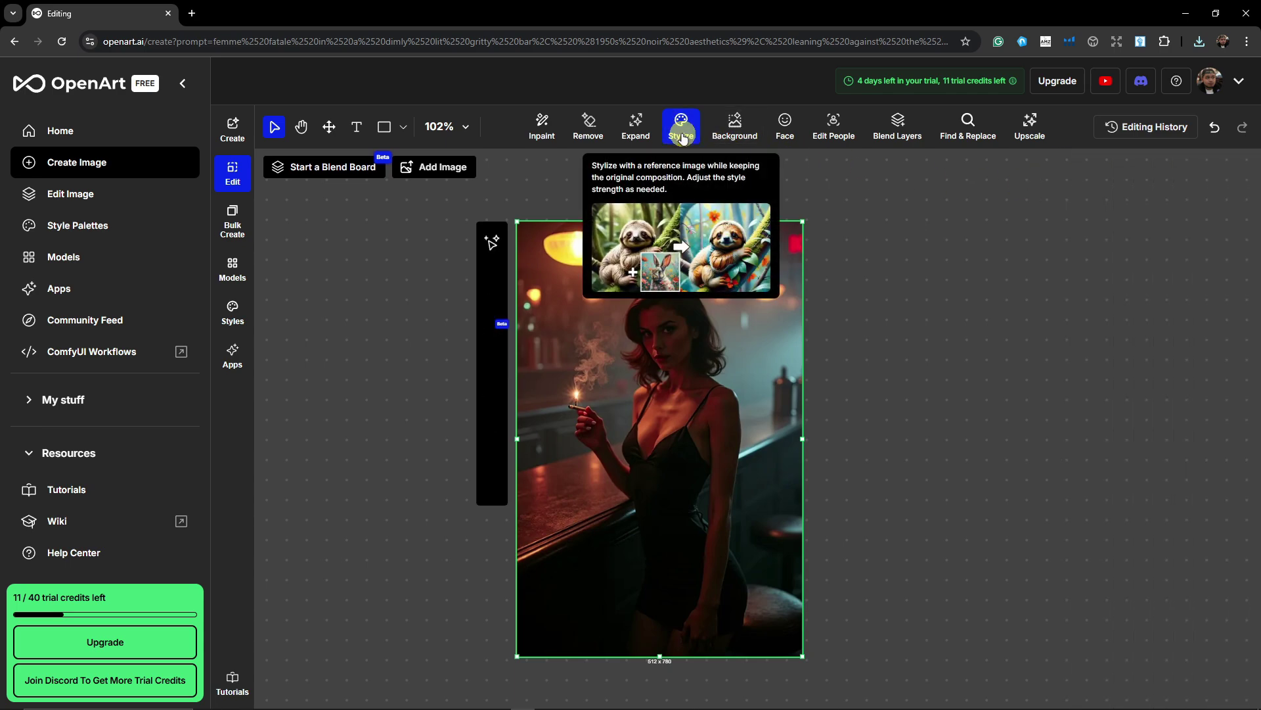
click(683, 136)
click(1240, 243)
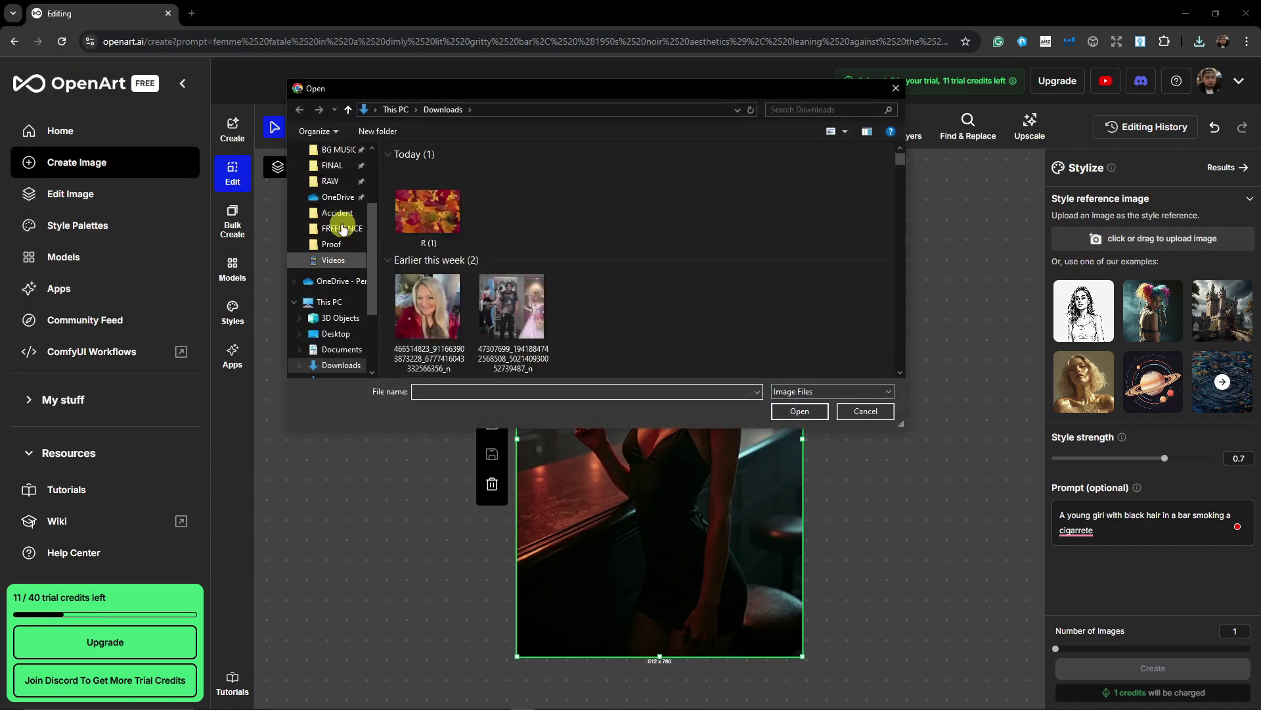
double_click(852, 185)
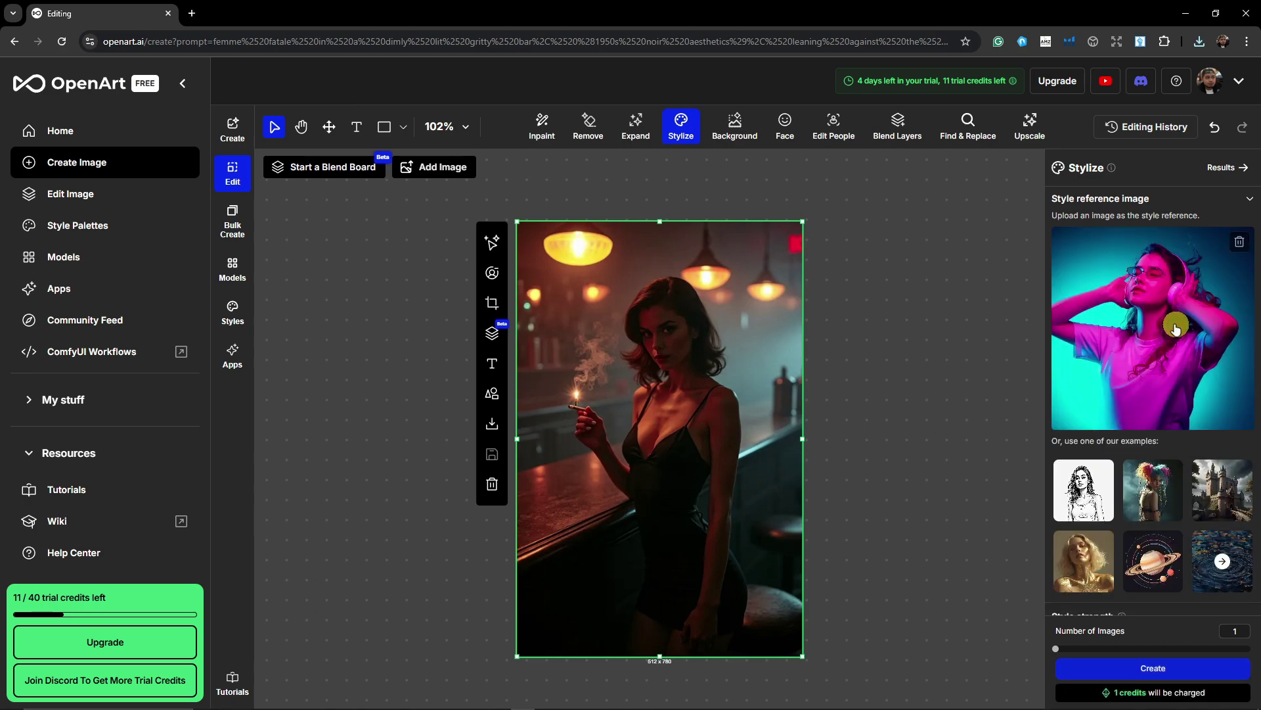
Step: Generate another stylized version of the bar portrait from the uploaded reference, keeping style strength 0.7 and the existing prompt
scroll(1182, 315, down, 3)
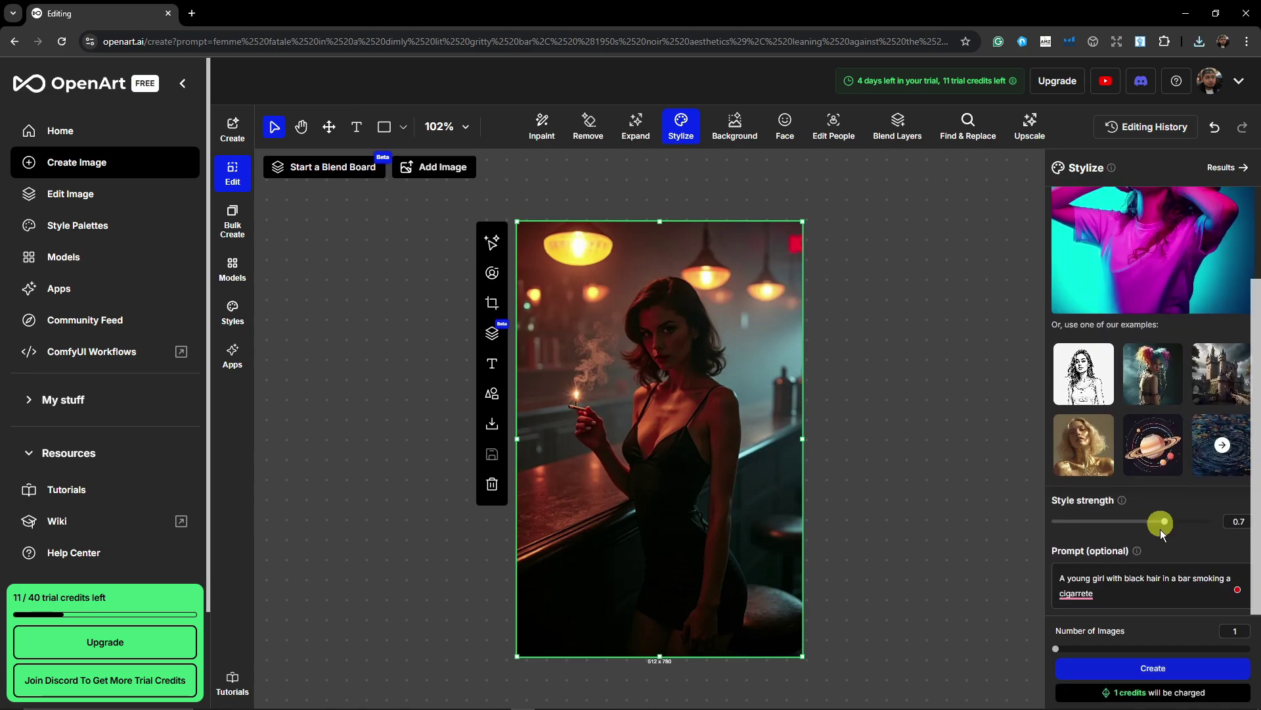
drag(1112, 591, 1047, 604)
click(1106, 592)
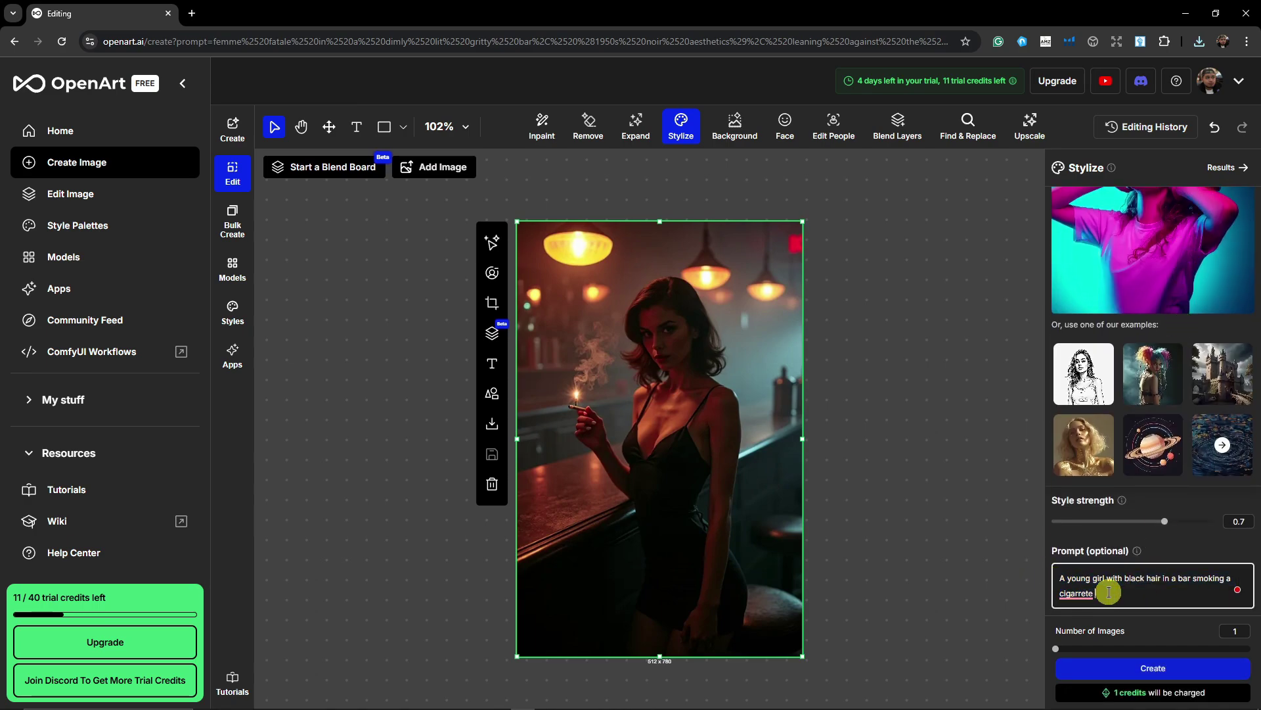
click(1147, 668)
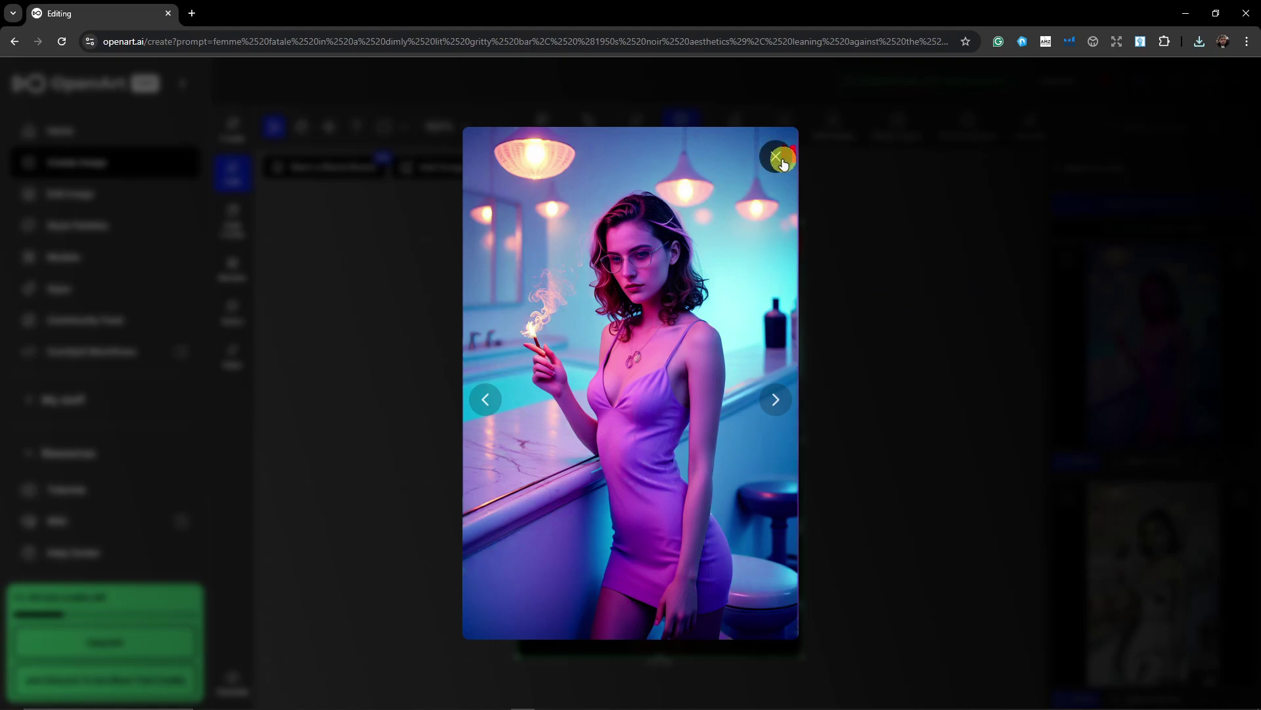
Step: Compare the pink-and-cyan stylized result with the line-sketch result by viewing each one enlarged
click(779, 157)
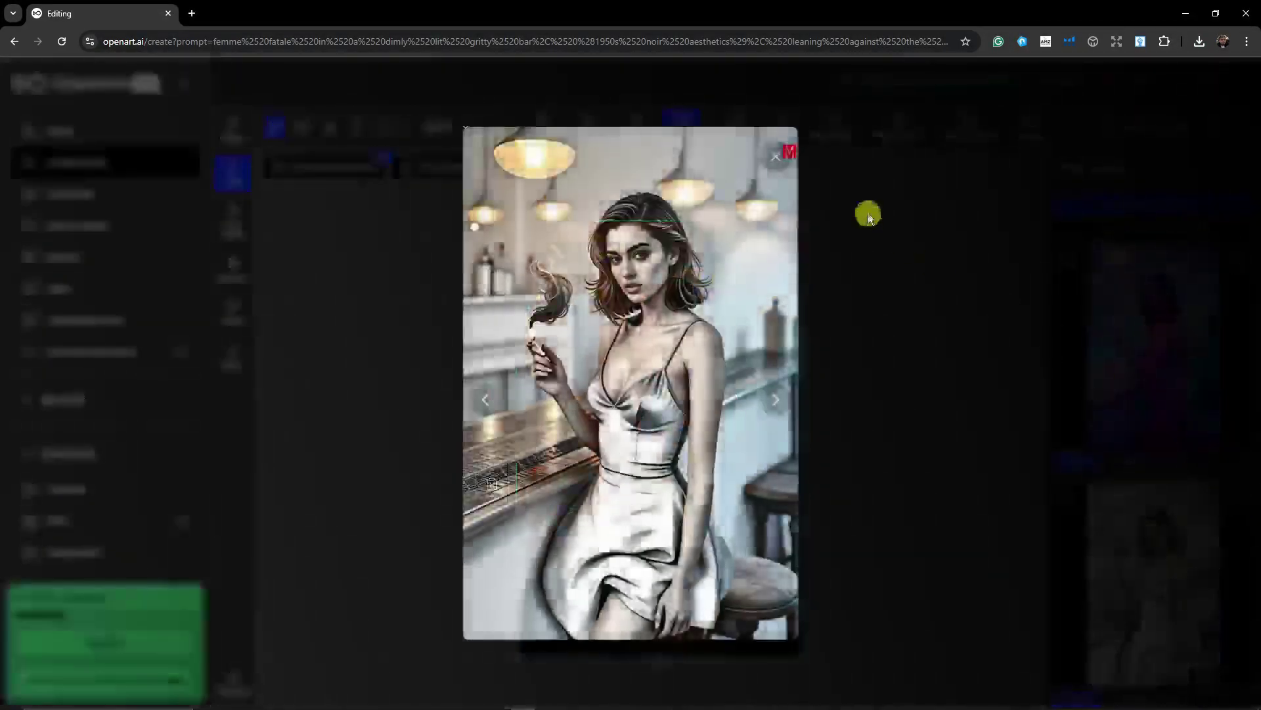
click(781, 159)
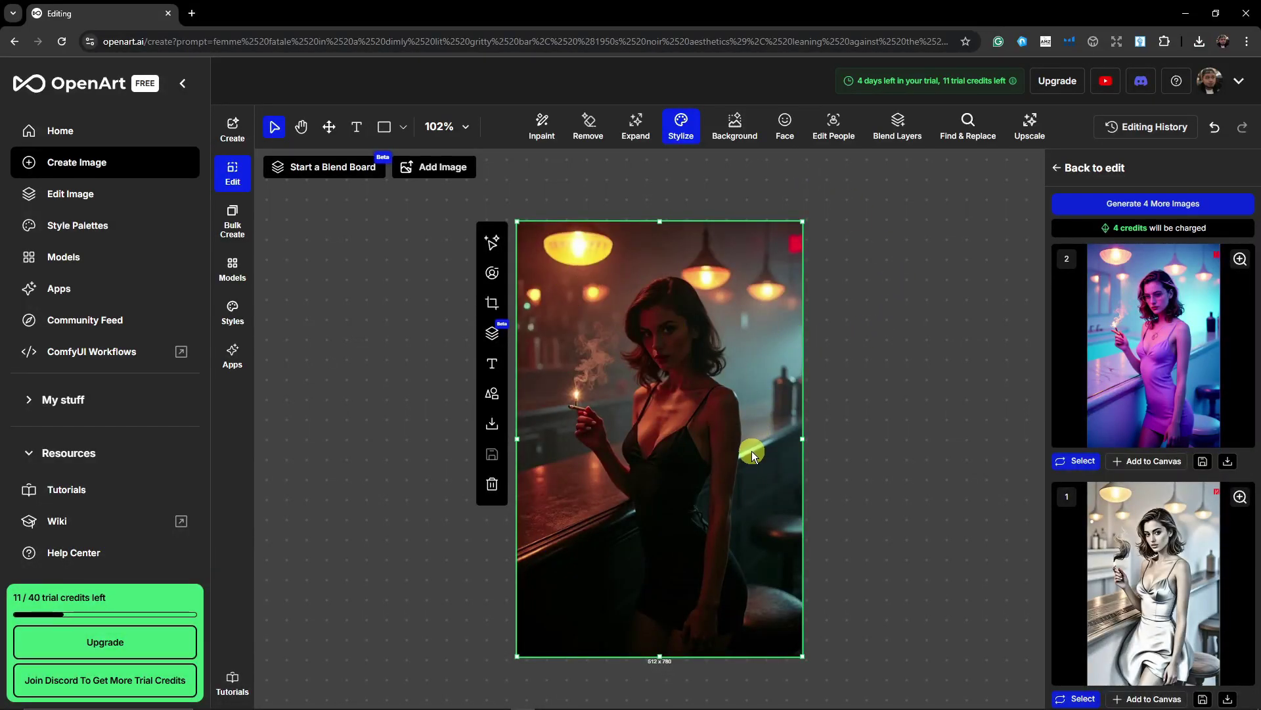
click(1229, 261)
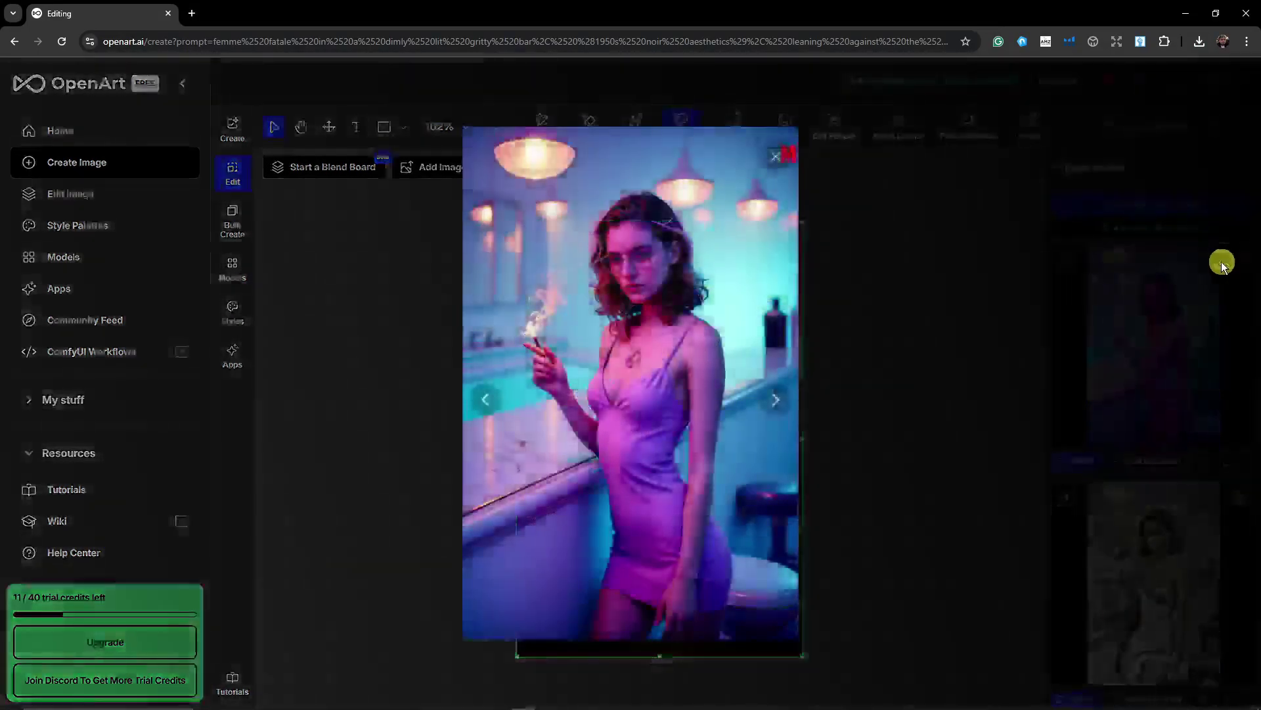
click(893, 254)
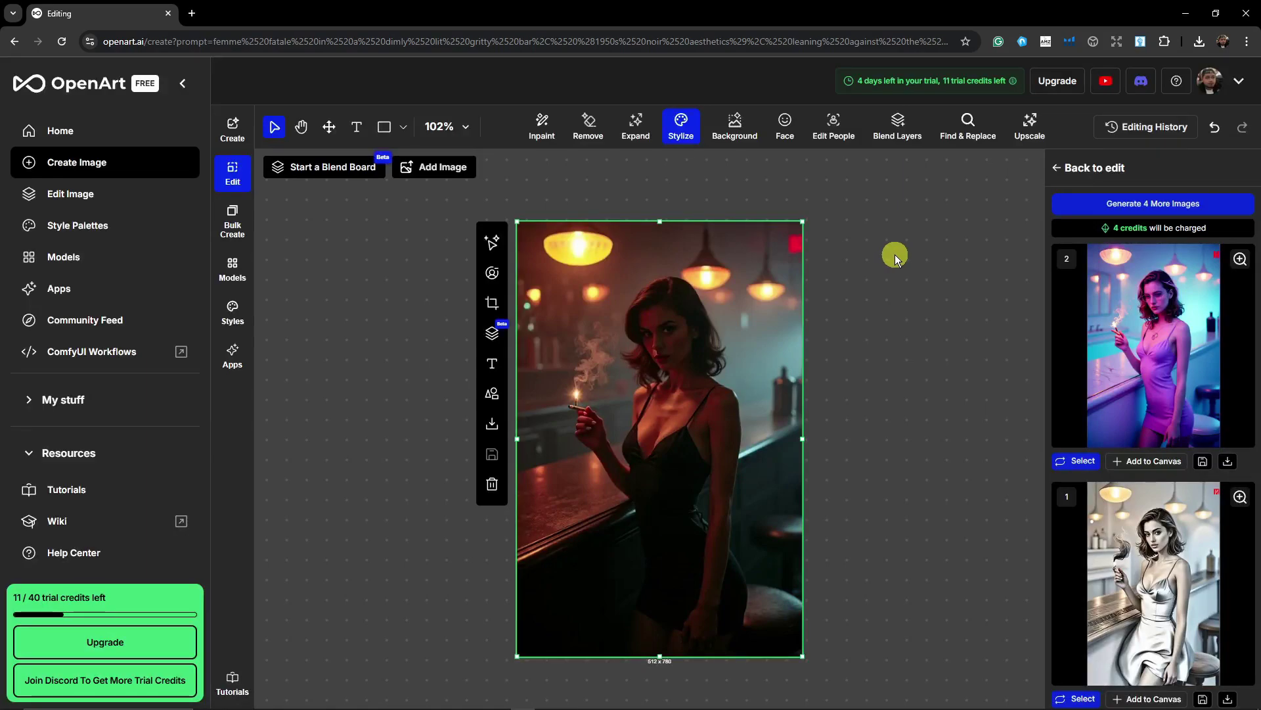
click(1240, 259)
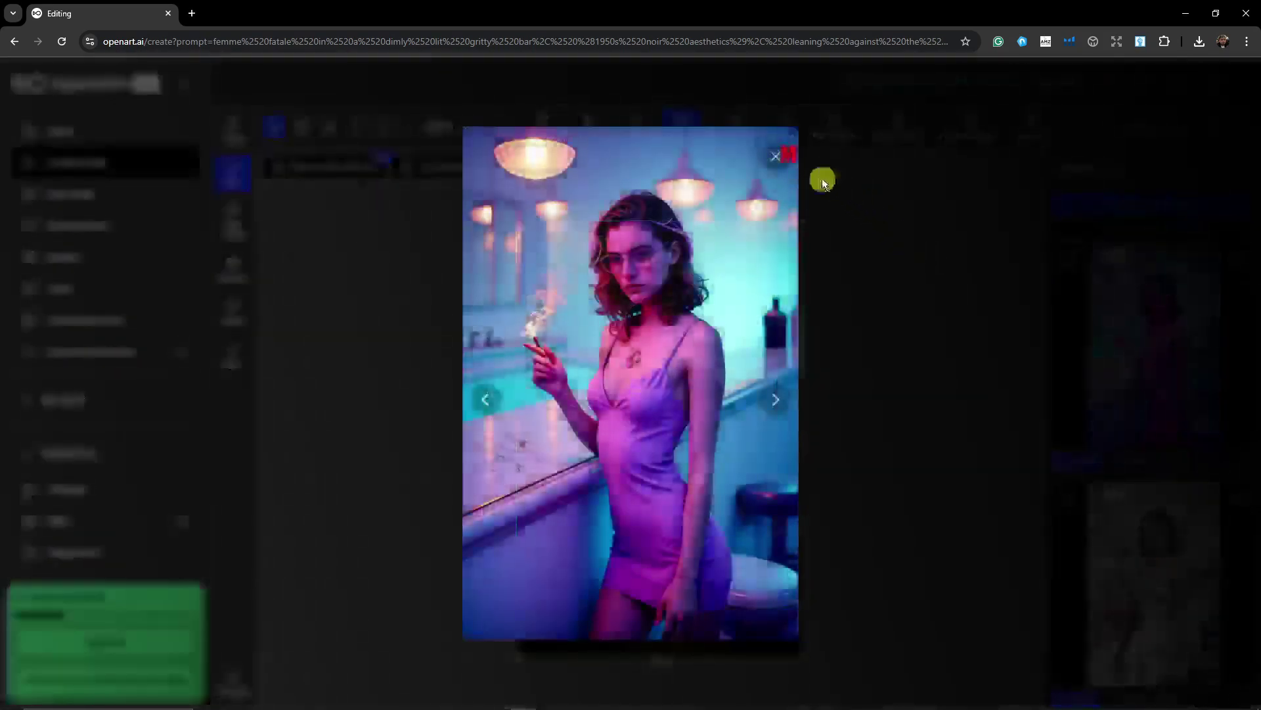
Step: Examine the pink-and-cyan stylized result enlarged once more and close the preview
click(778, 158)
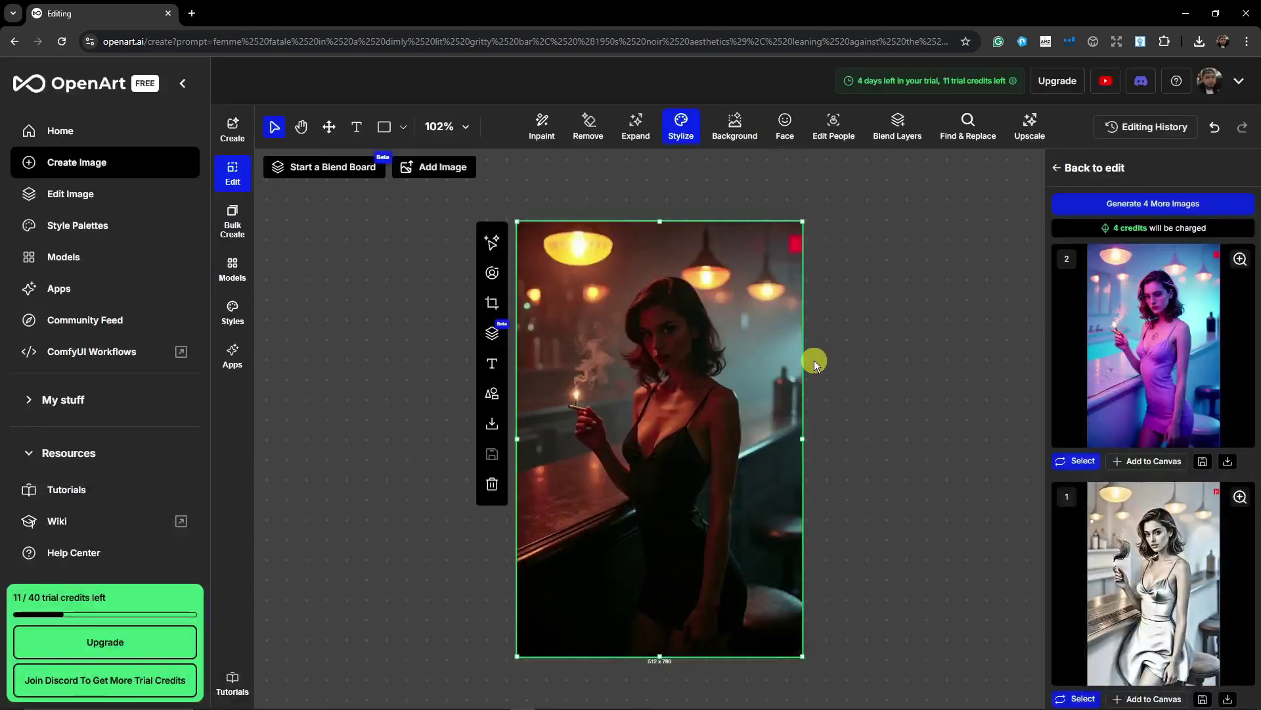
click(1240, 259)
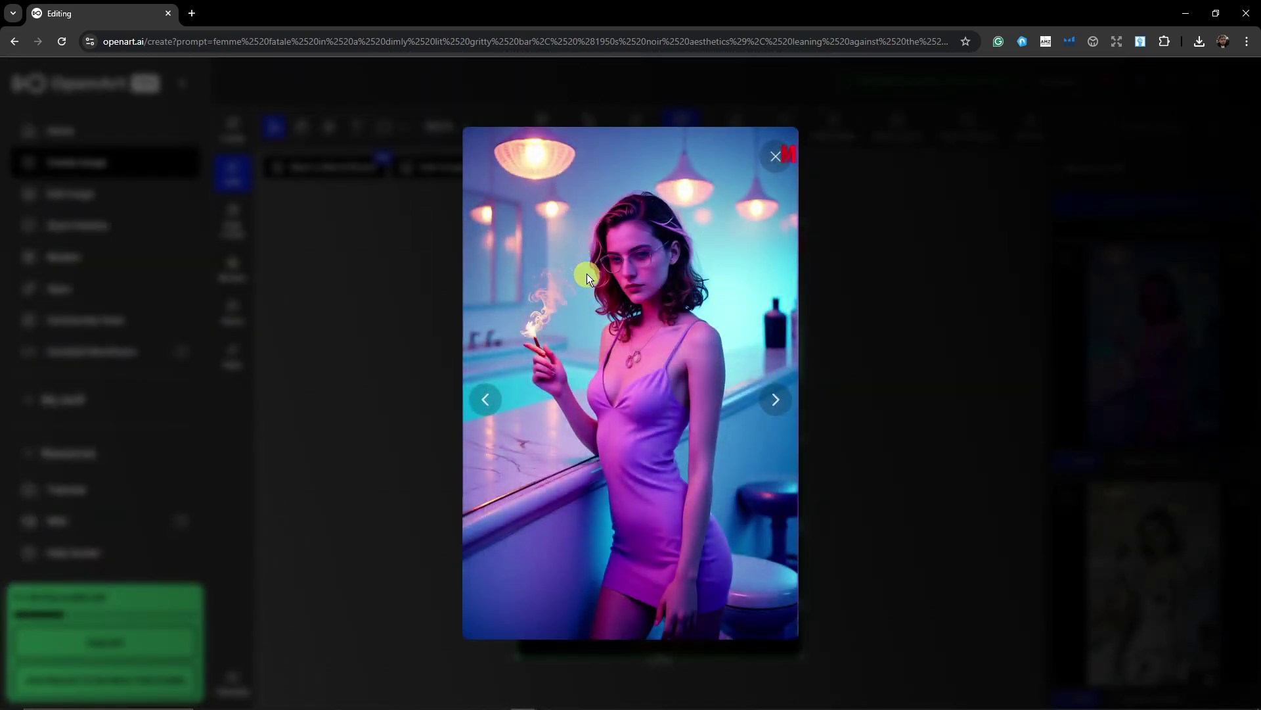
click(775, 159)
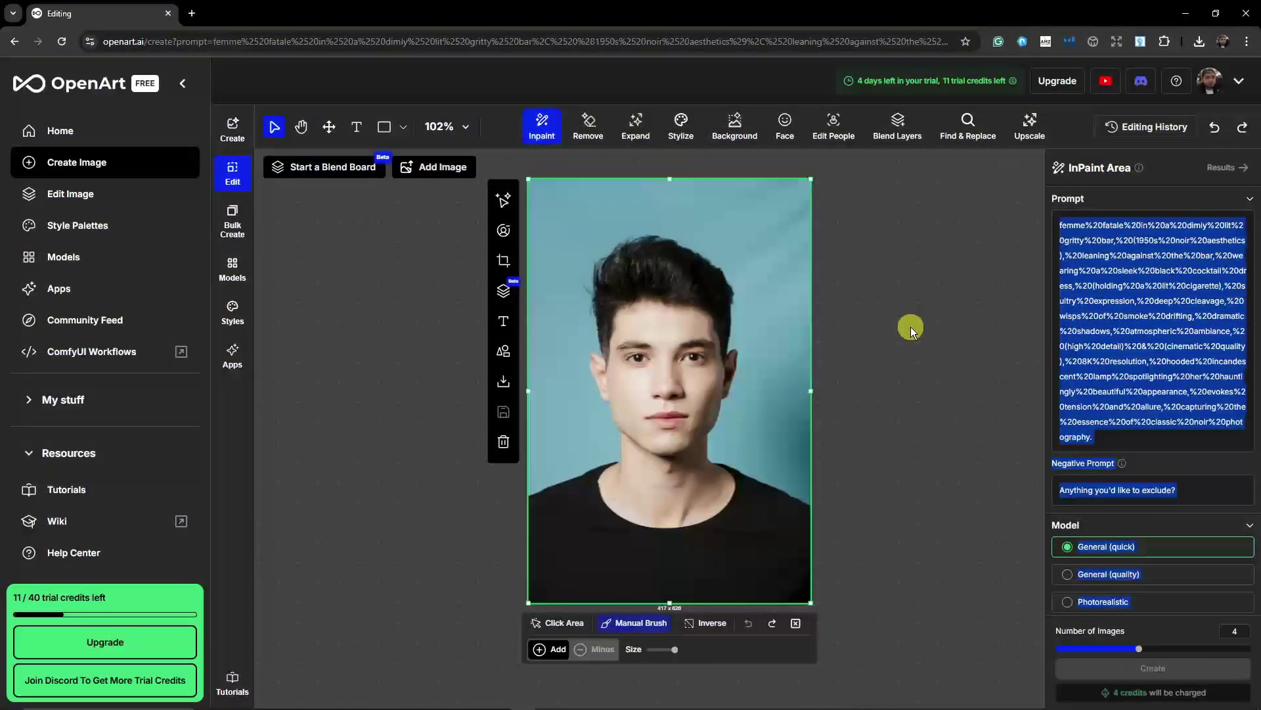
Step: Open the Face tool for the dark-haired man's portrait, dismiss its tip, and review the head, mouth and eye adjustments
click(785, 125)
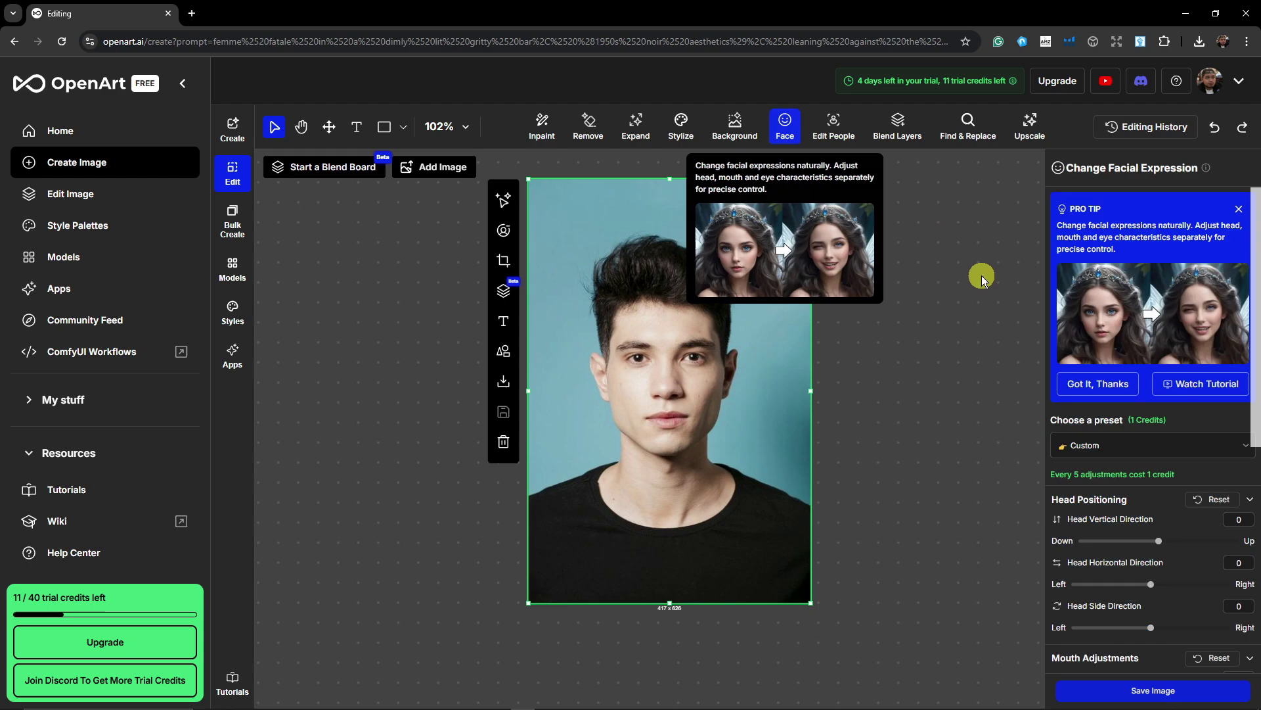
click(1238, 209)
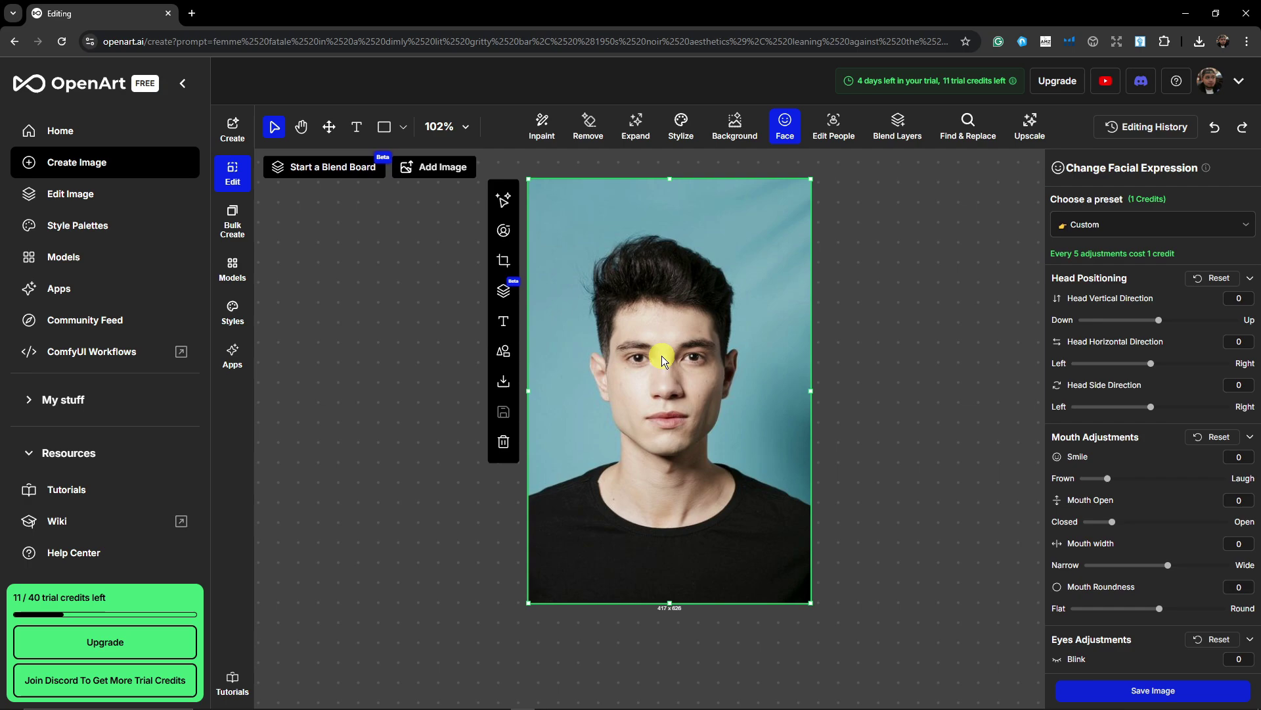
scroll(675, 352, up, 3)
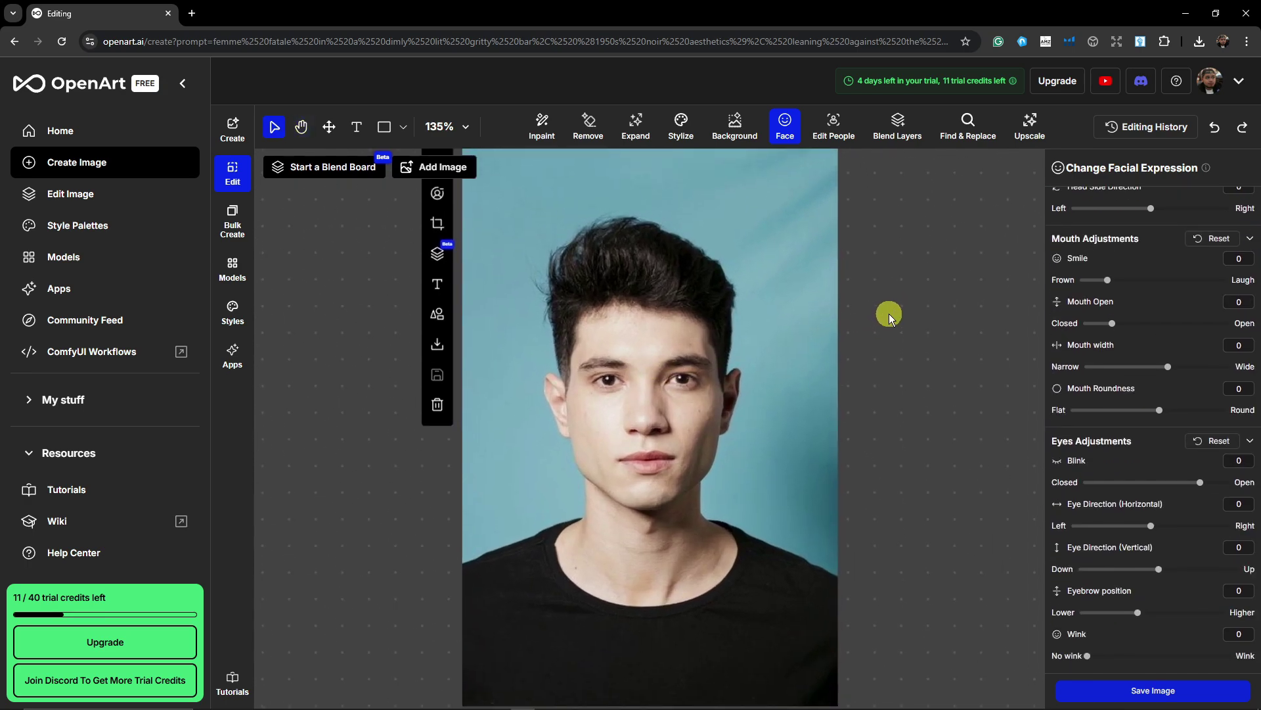
scroll(1173, 299, down, 1)
scroll(1172, 298, up, 1)
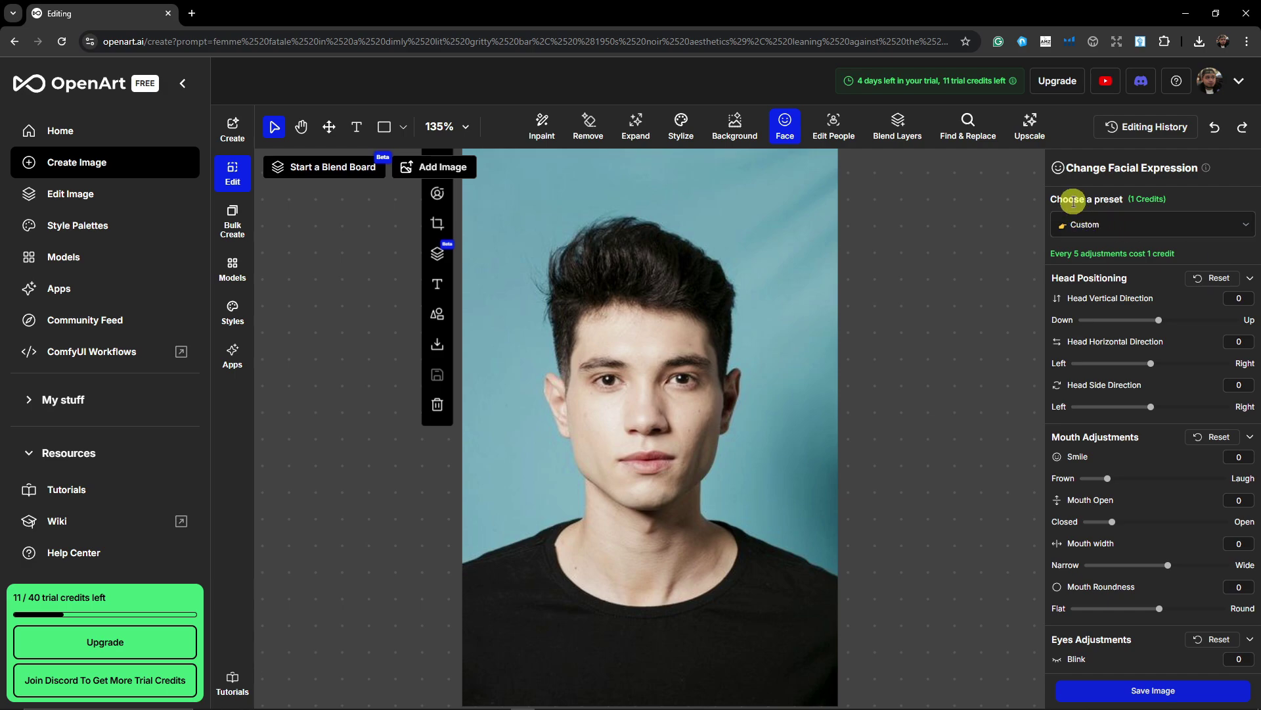
Step: Apply the Happy expression preset to the man's face and lower its Smile value to -0.3
click(1194, 224)
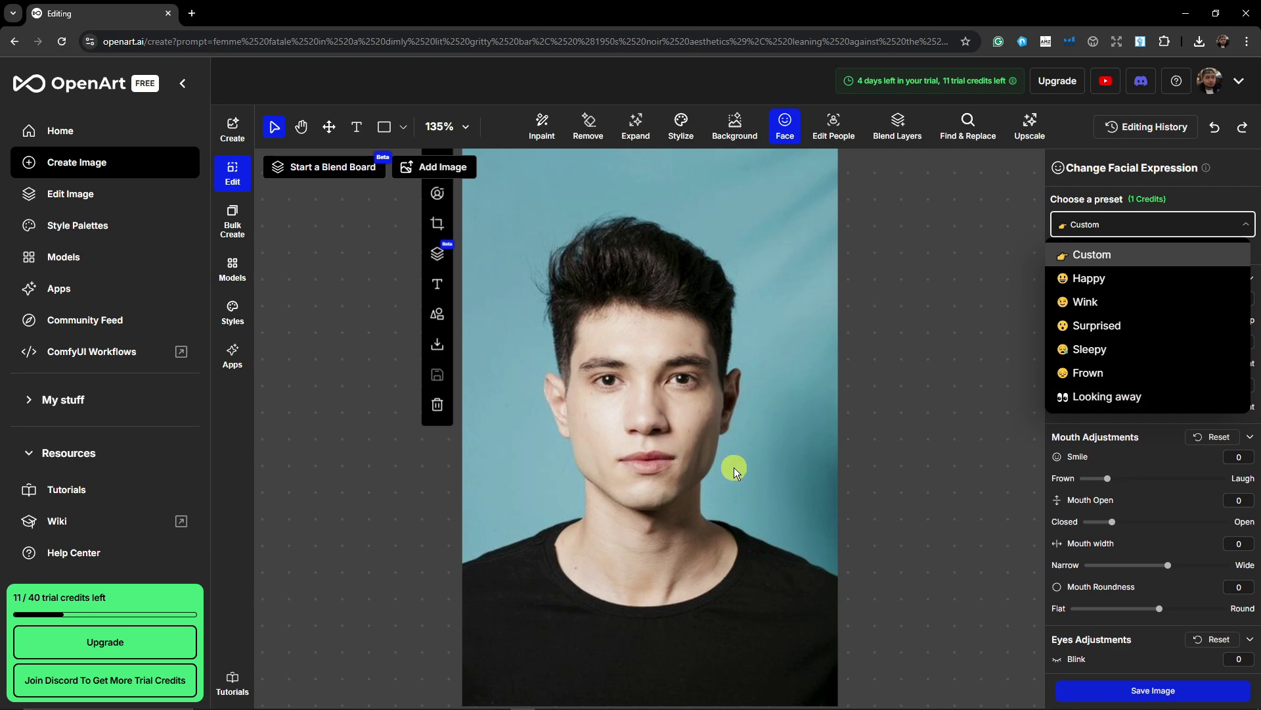
click(1112, 280)
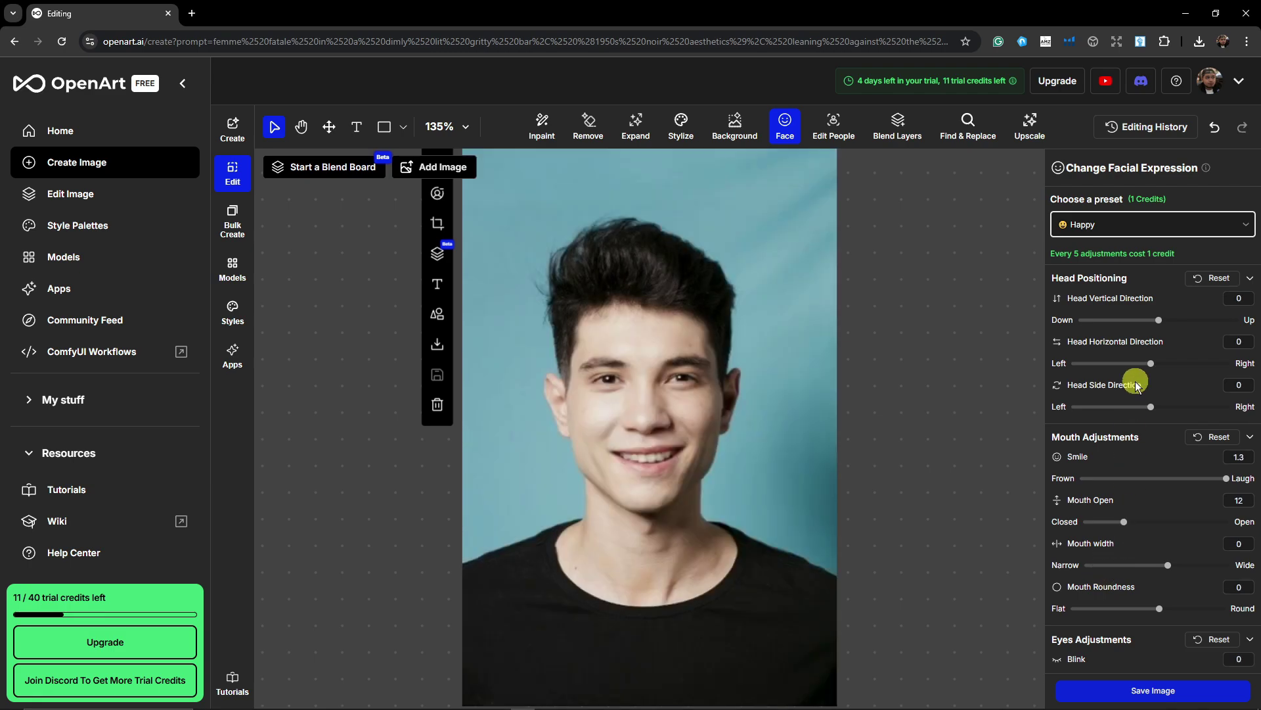
scroll(1147, 374, down, 3)
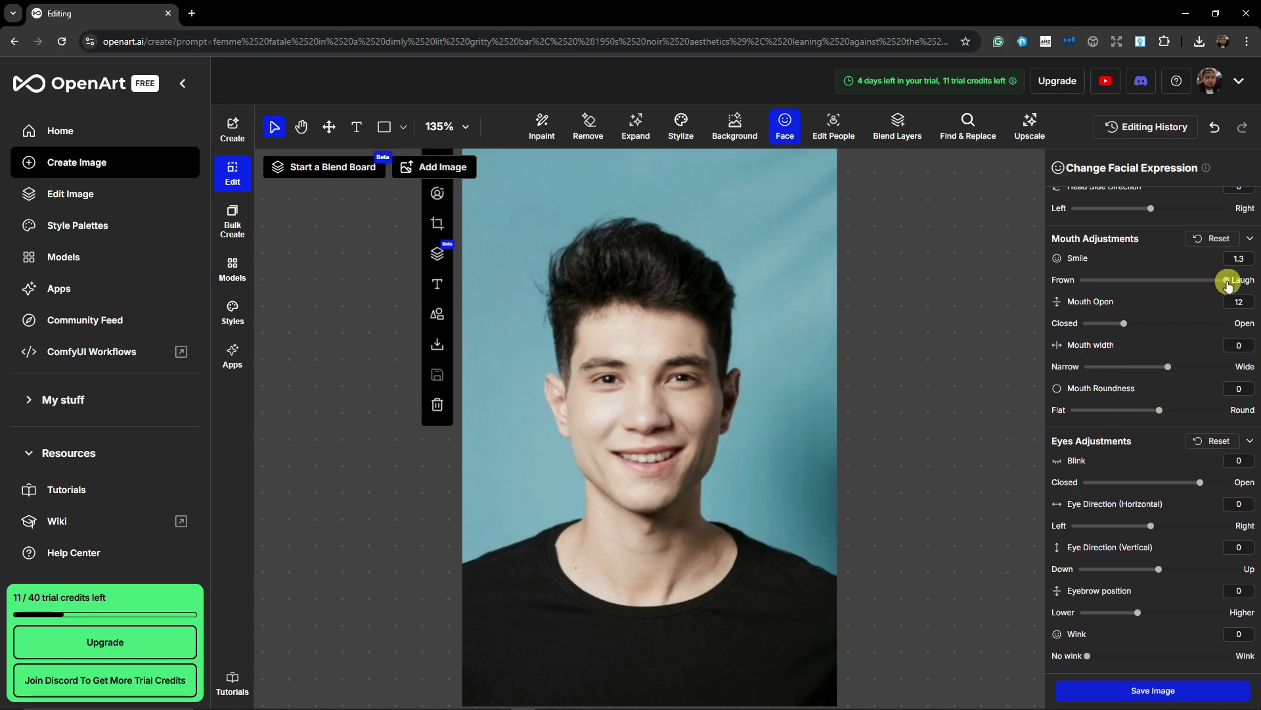
drag(1228, 284, 1064, 284)
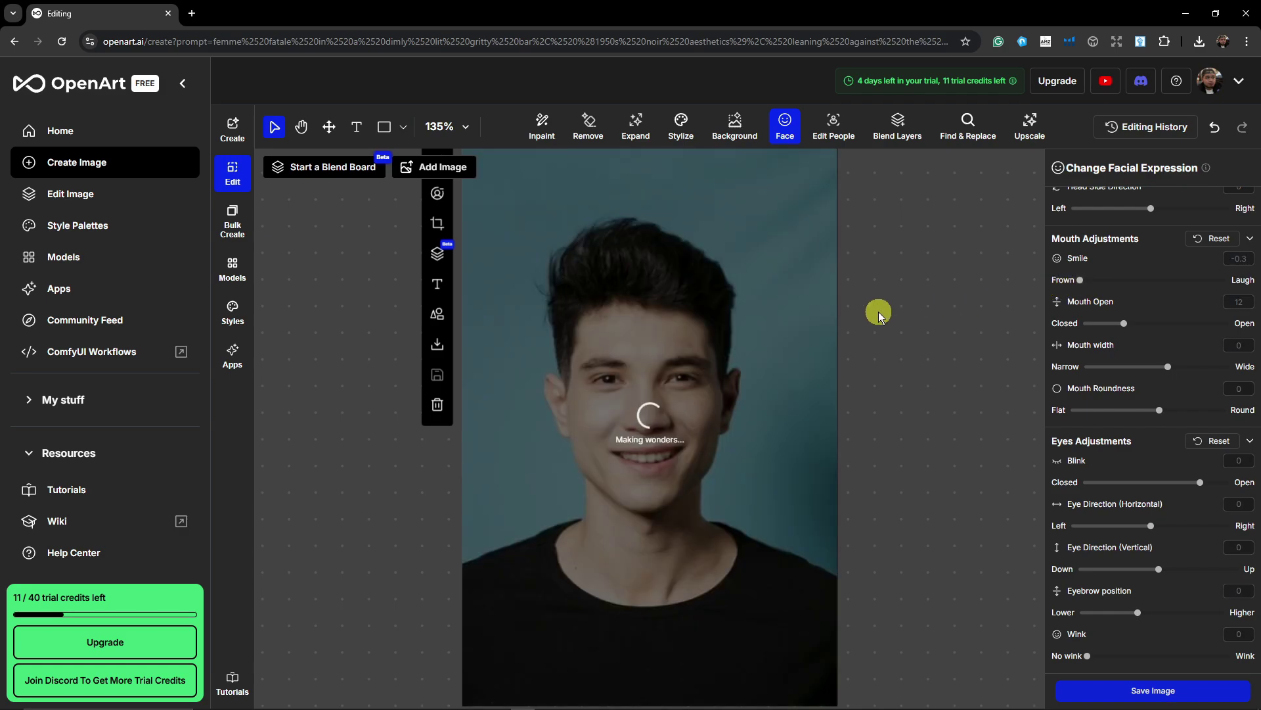
scroll(1127, 355, up, 3)
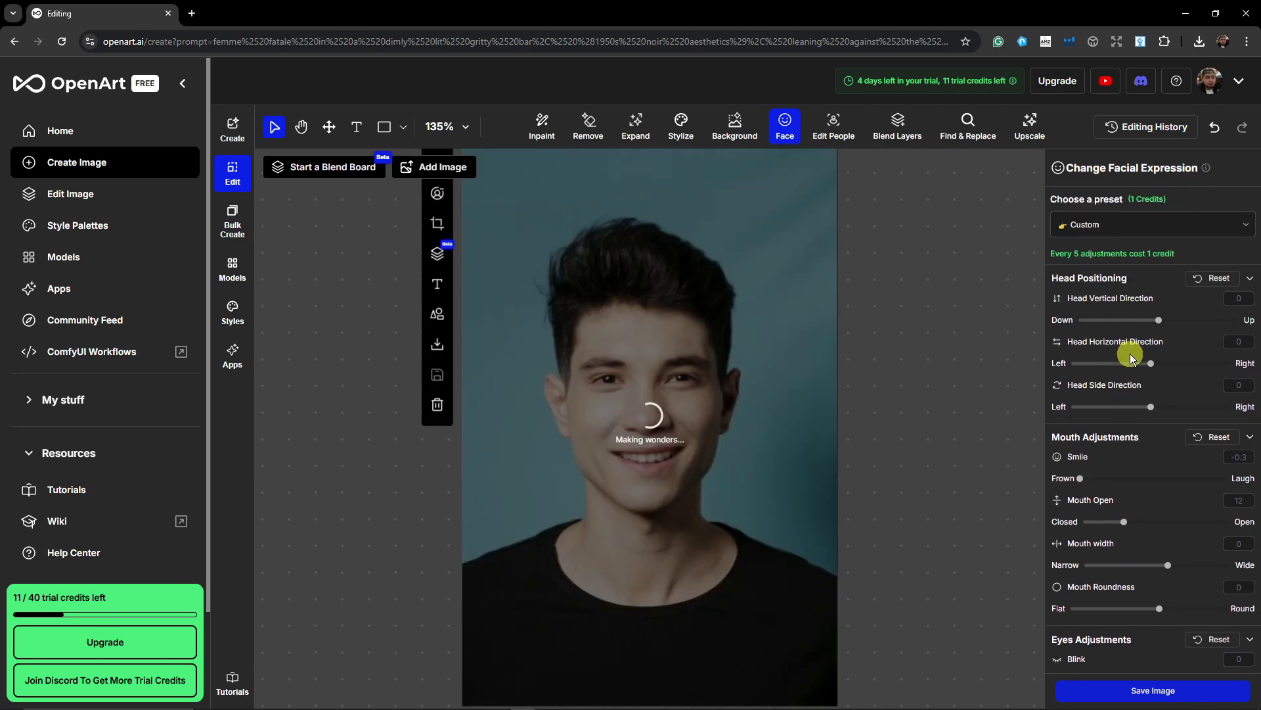
Step: Change the man's expression with the Wink preset and review its mouth and eye adjustment values
click(1124, 227)
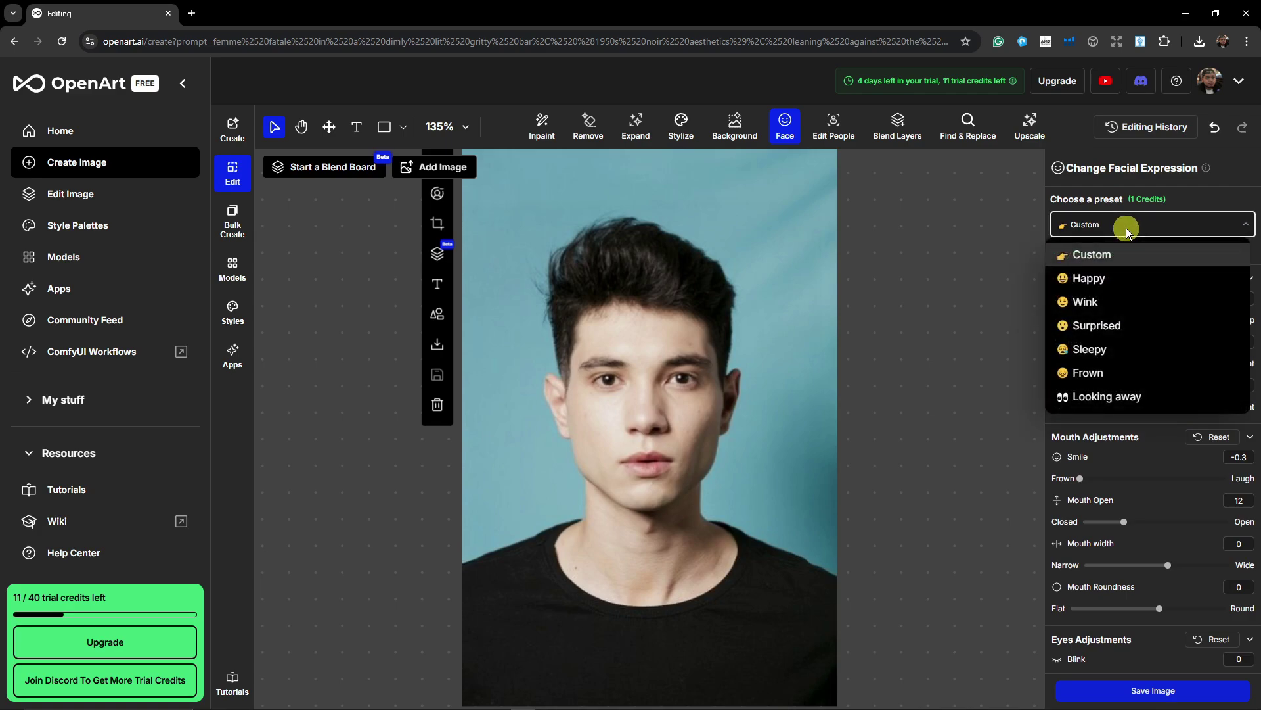
click(1120, 302)
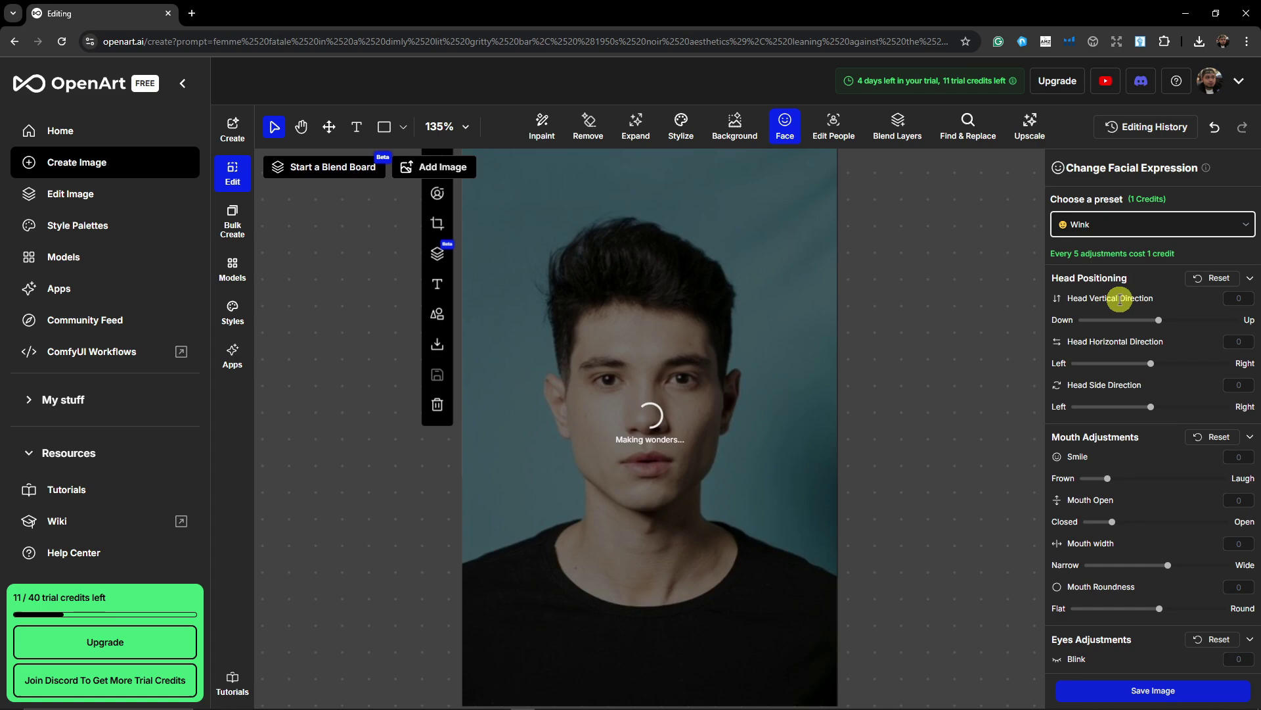
scroll(1156, 329, down, 2)
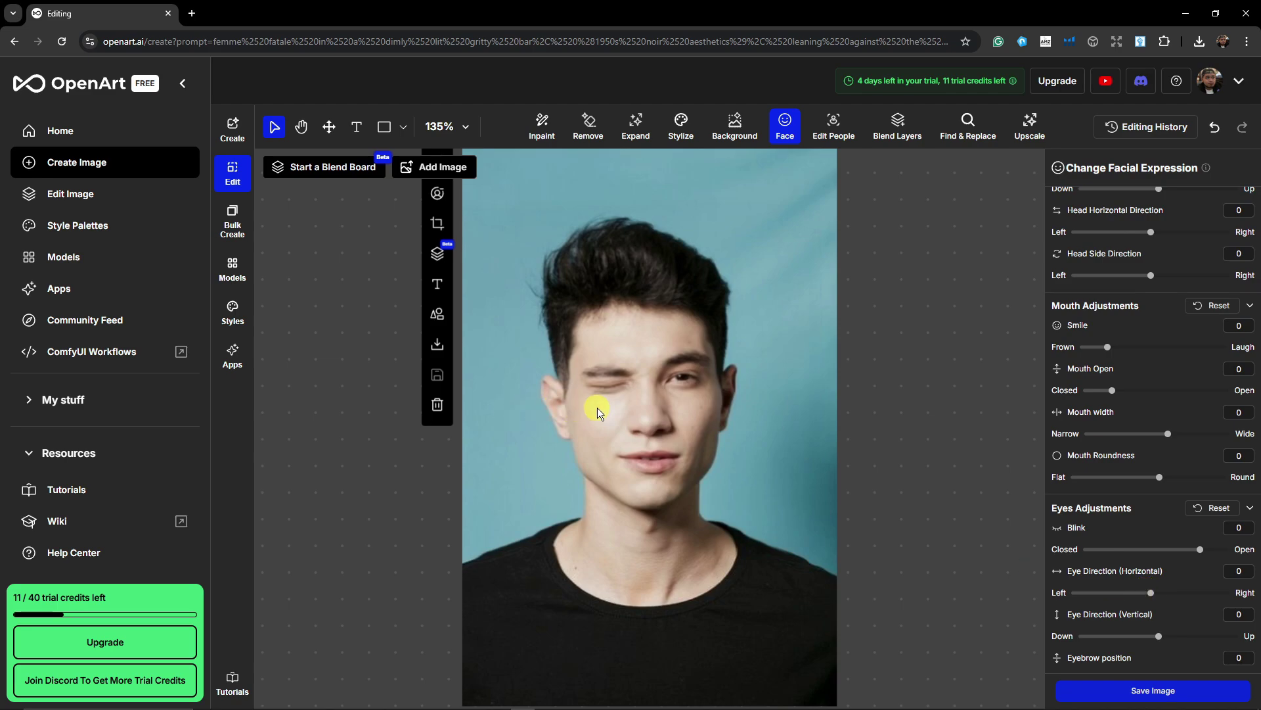
scroll(1059, 377, up, 4)
click(1130, 226)
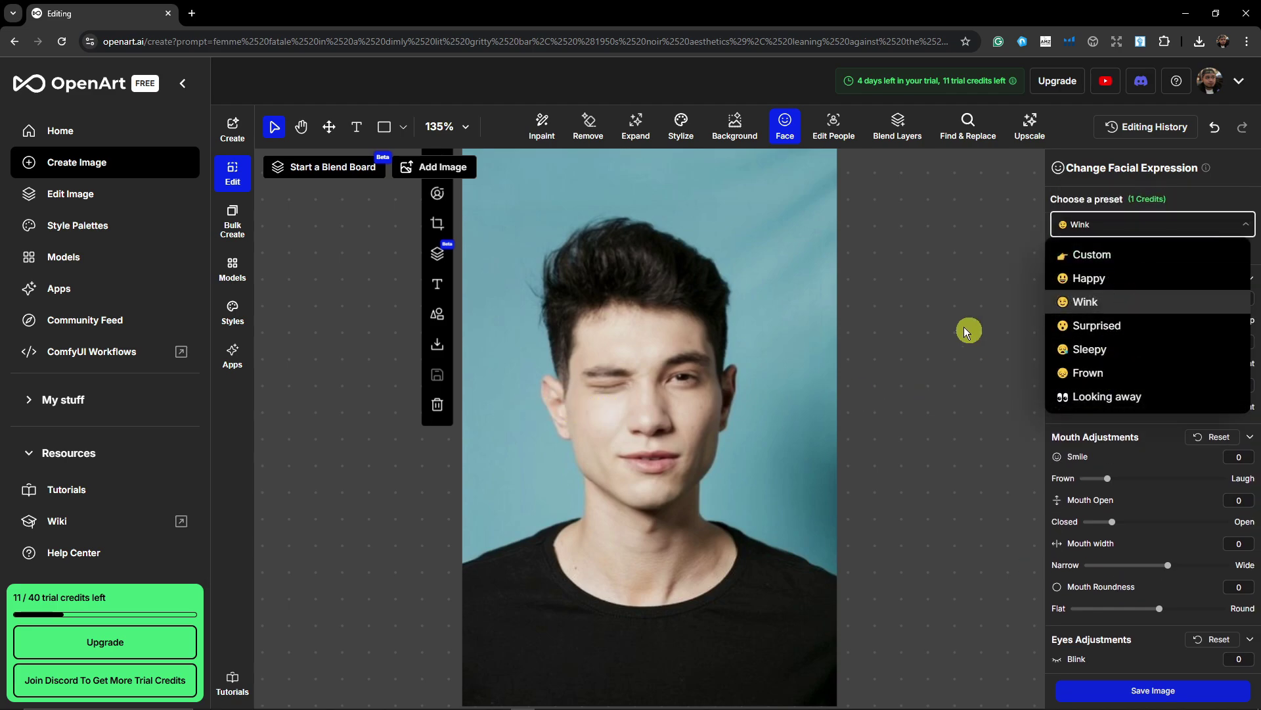
click(942, 276)
scroll(1151, 405, down, 3)
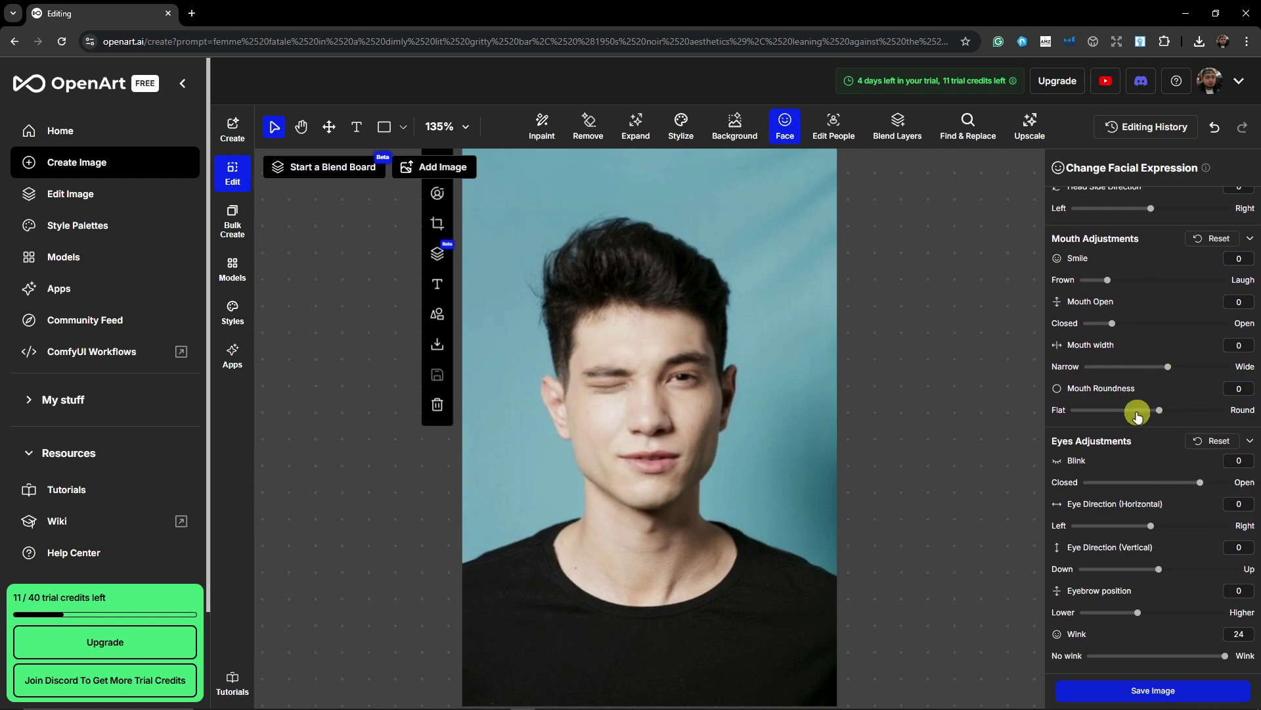
Step: Switch the man's expression to the Sleepy preset and review its eye adjustment values
scroll(1138, 404, up, 4)
click(1119, 234)
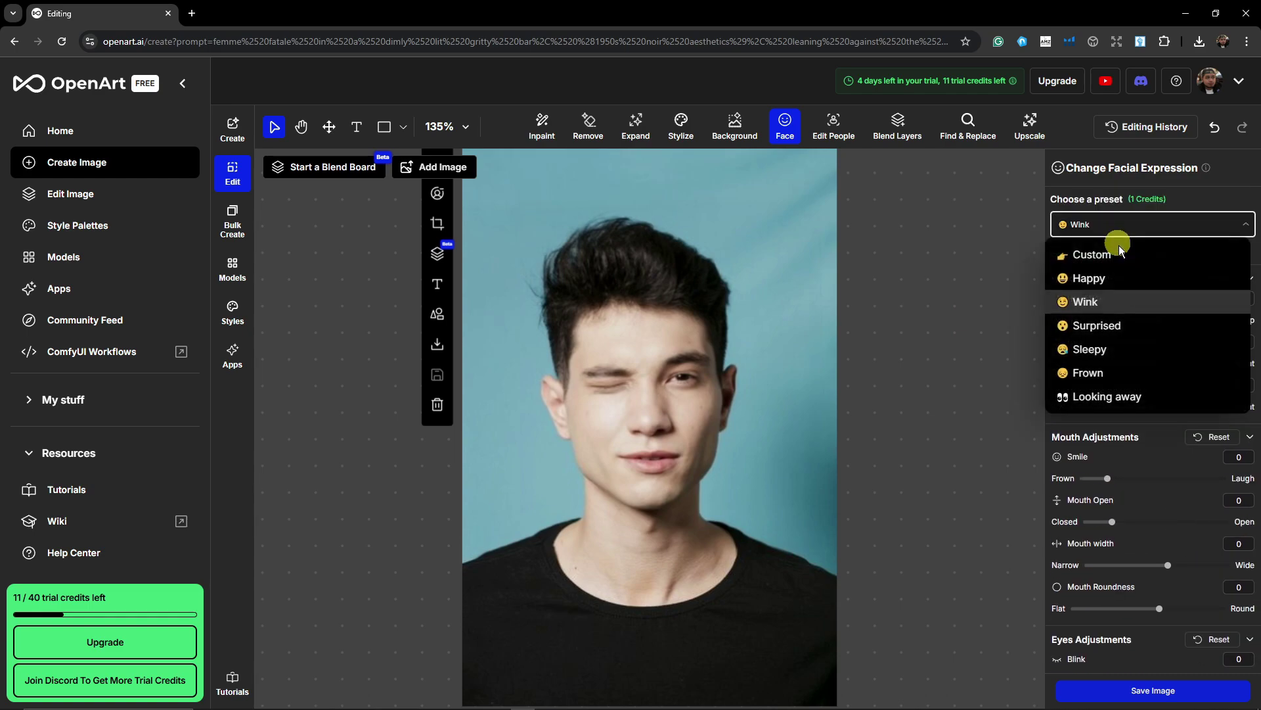
click(1103, 349)
scroll(1115, 345, down, 1)
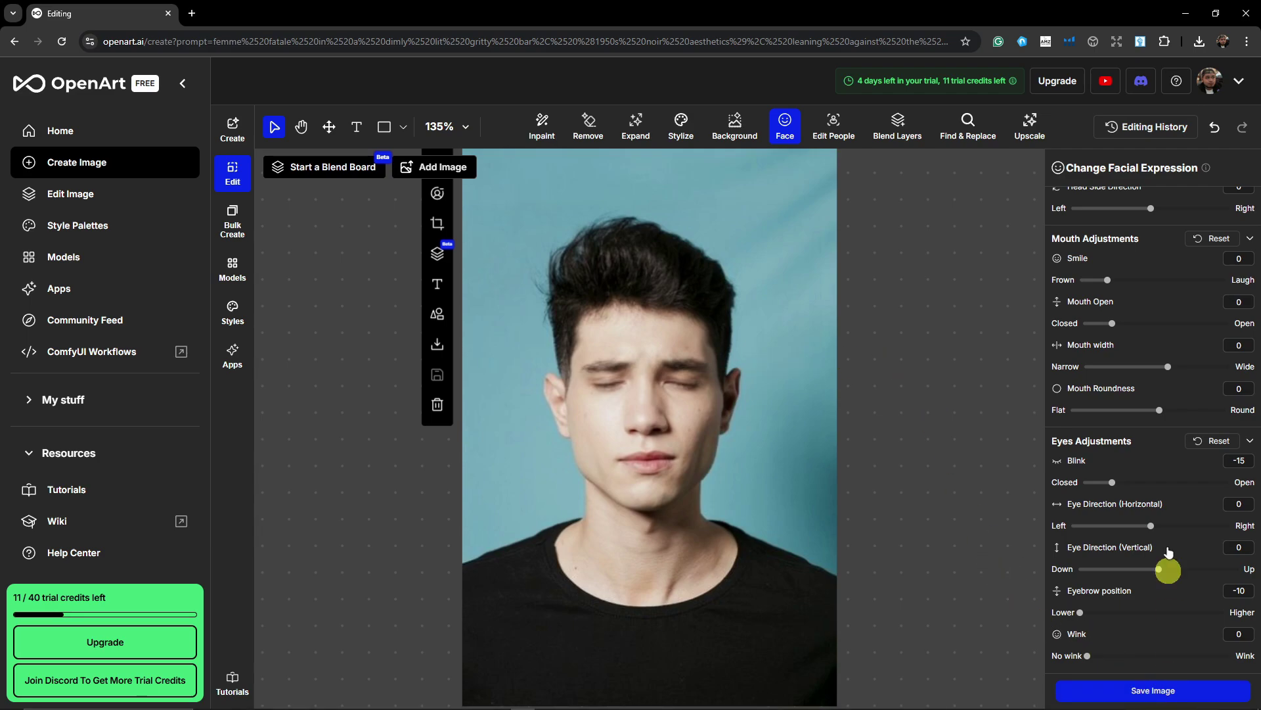
scroll(1125, 326, up, 5)
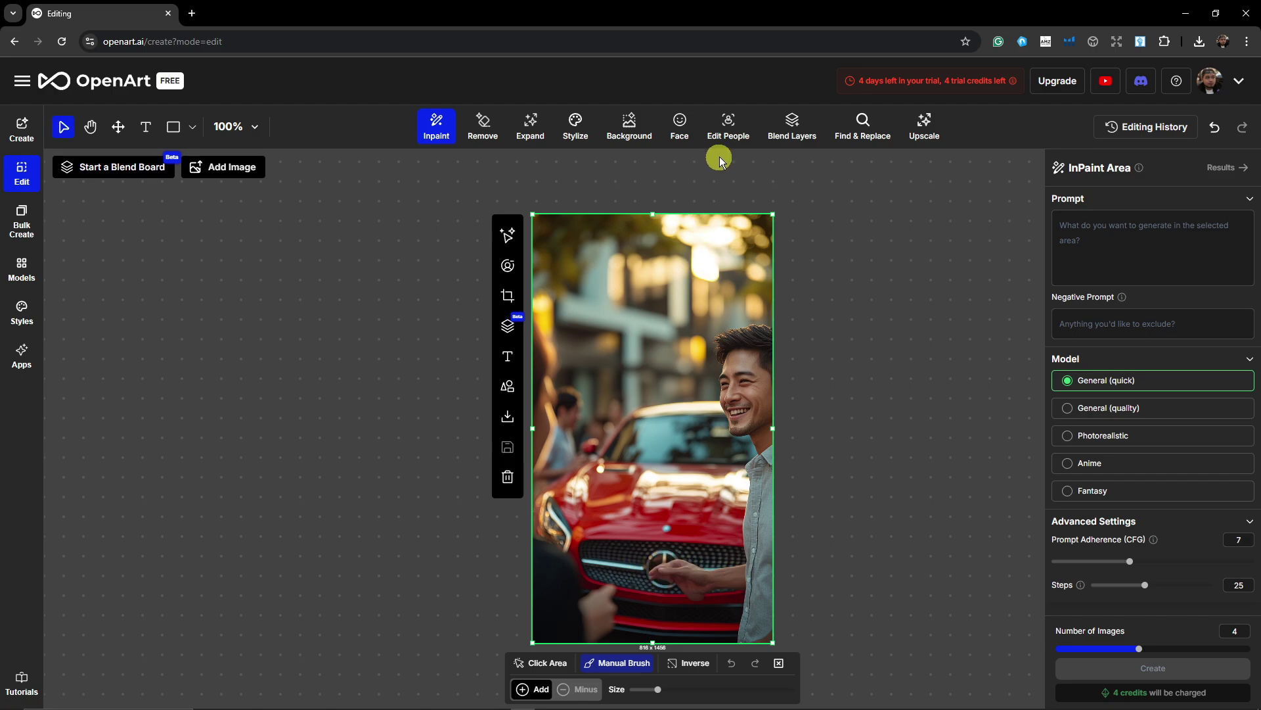
Step: Open Edit People for the red car image and brush a mask over the man's outstretched hand
click(728, 124)
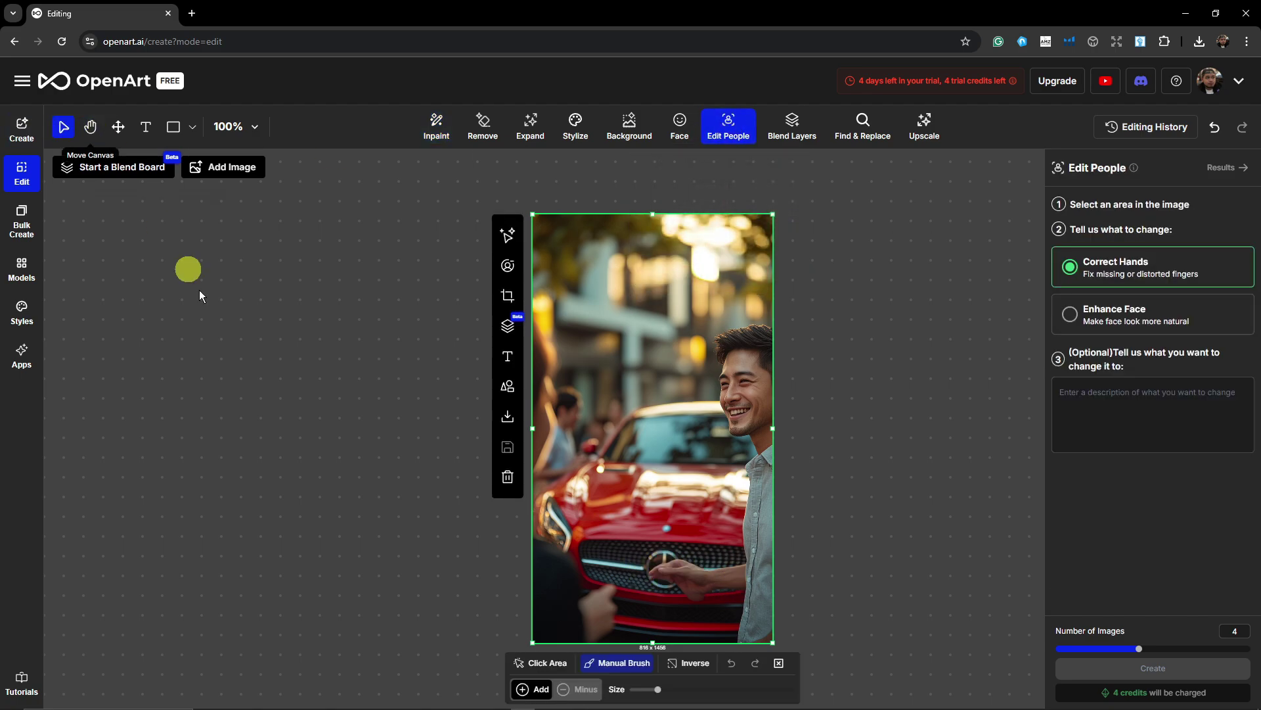
scroll(337, 515, up, 3)
mouse_move(195, 205)
mouse_down()
mouse_move(273, 307)
mouse_move(262, 355)
mouse_up()
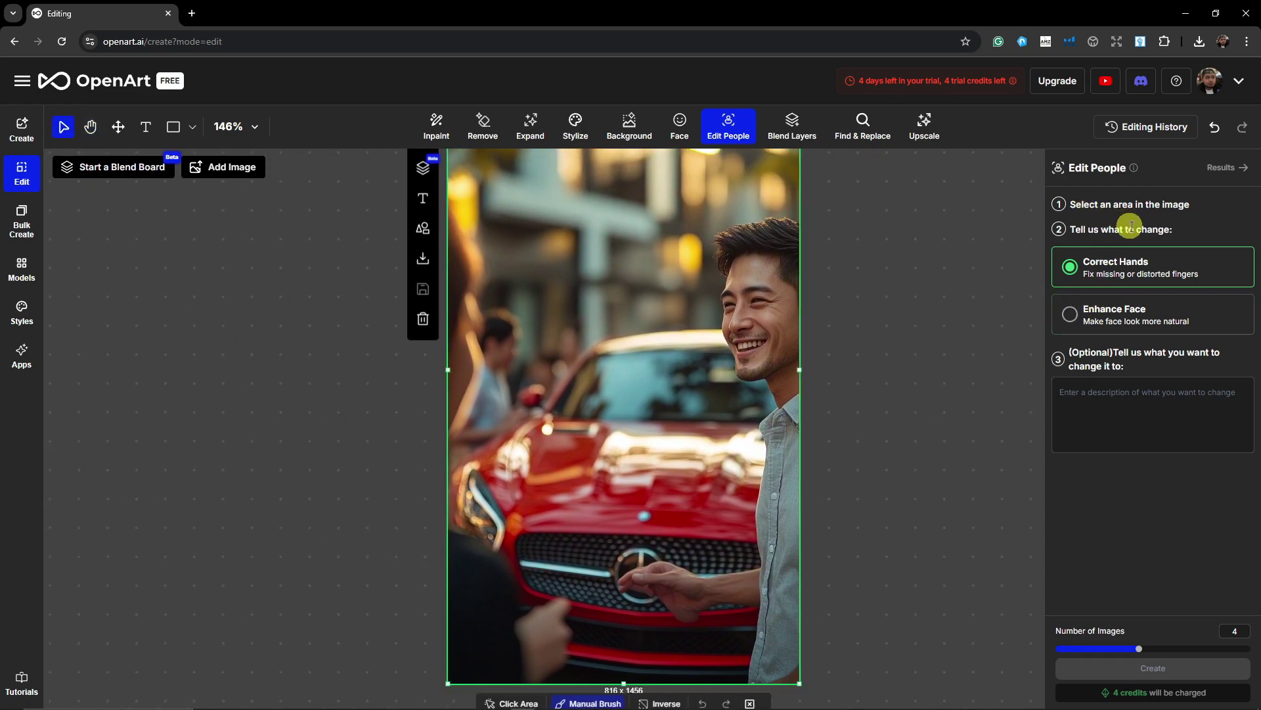
click(627, 580)
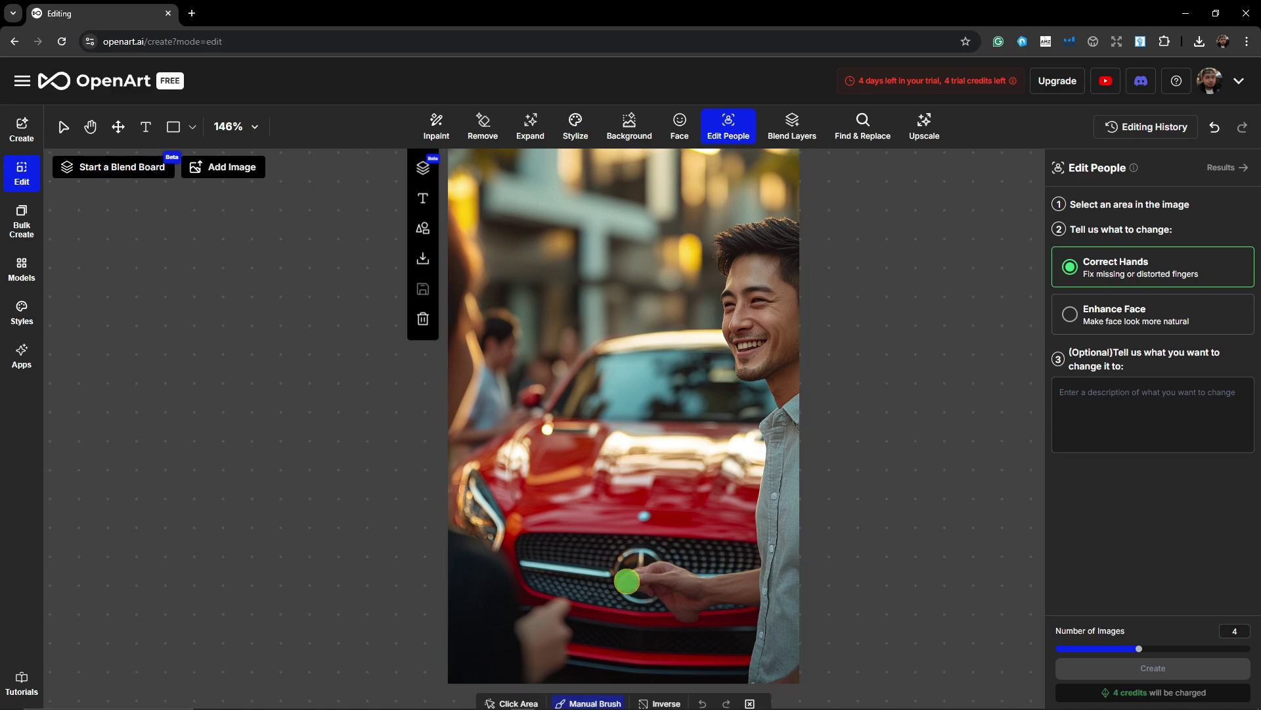
mouse_move(627, 581)
mouse_down()
mouse_move(693, 581)
mouse_move(690, 613)
mouse_move(680, 589)
mouse_move(627, 584)
mouse_move(734, 585)
mouse_move(708, 597)
mouse_move(644, 585)
mouse_move(682, 585)
mouse_up()
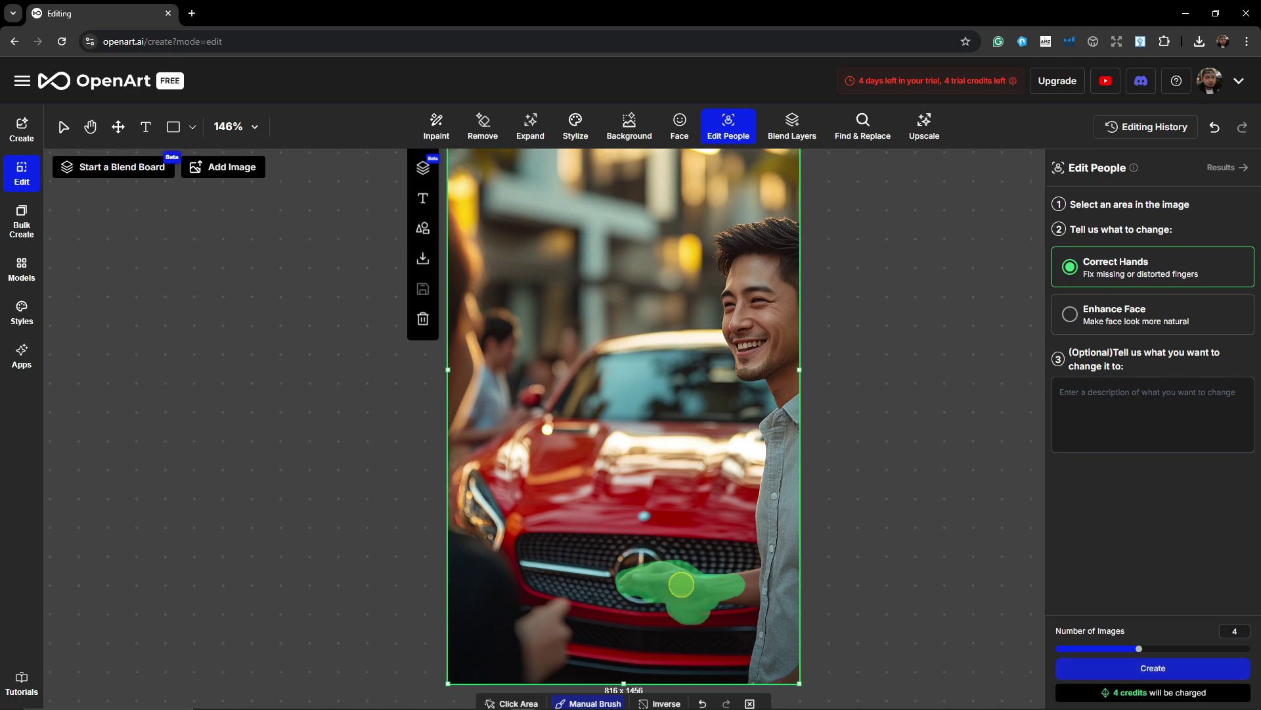
Step: Set the number of images to 1 and generate a Correct Hands fix without a description
click(1090, 394)
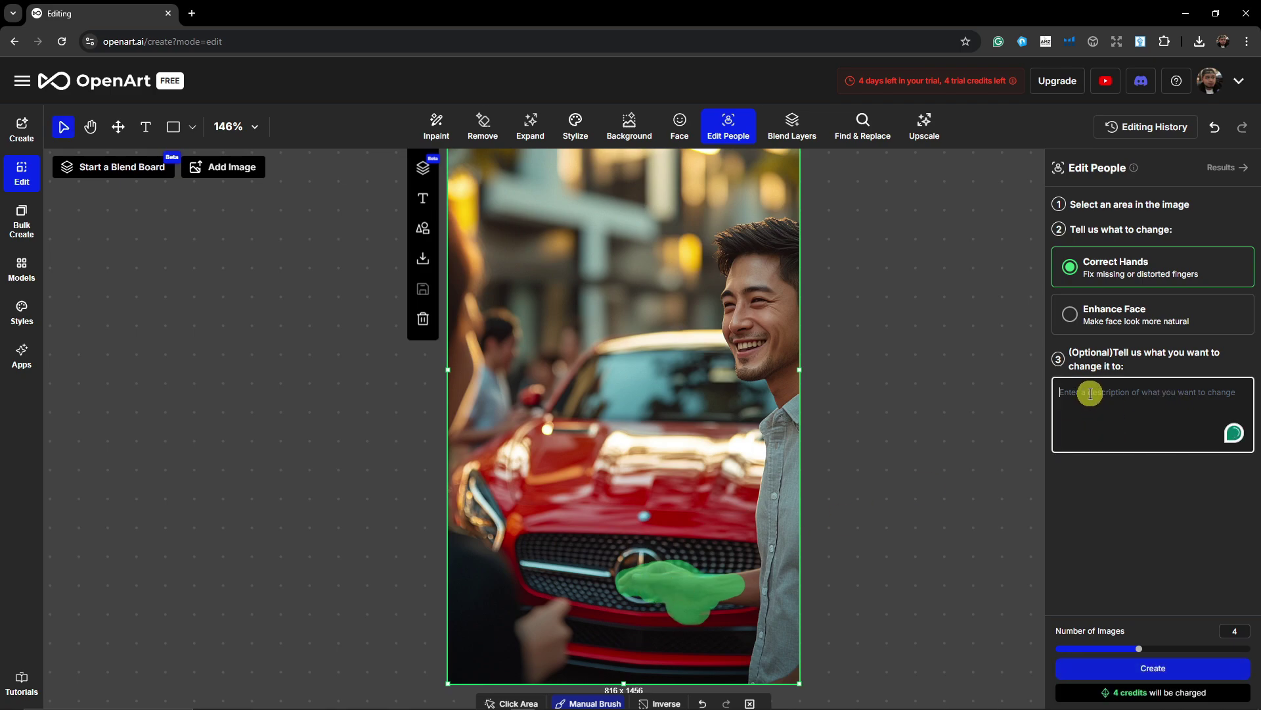
drag(1132, 649, 1061, 653)
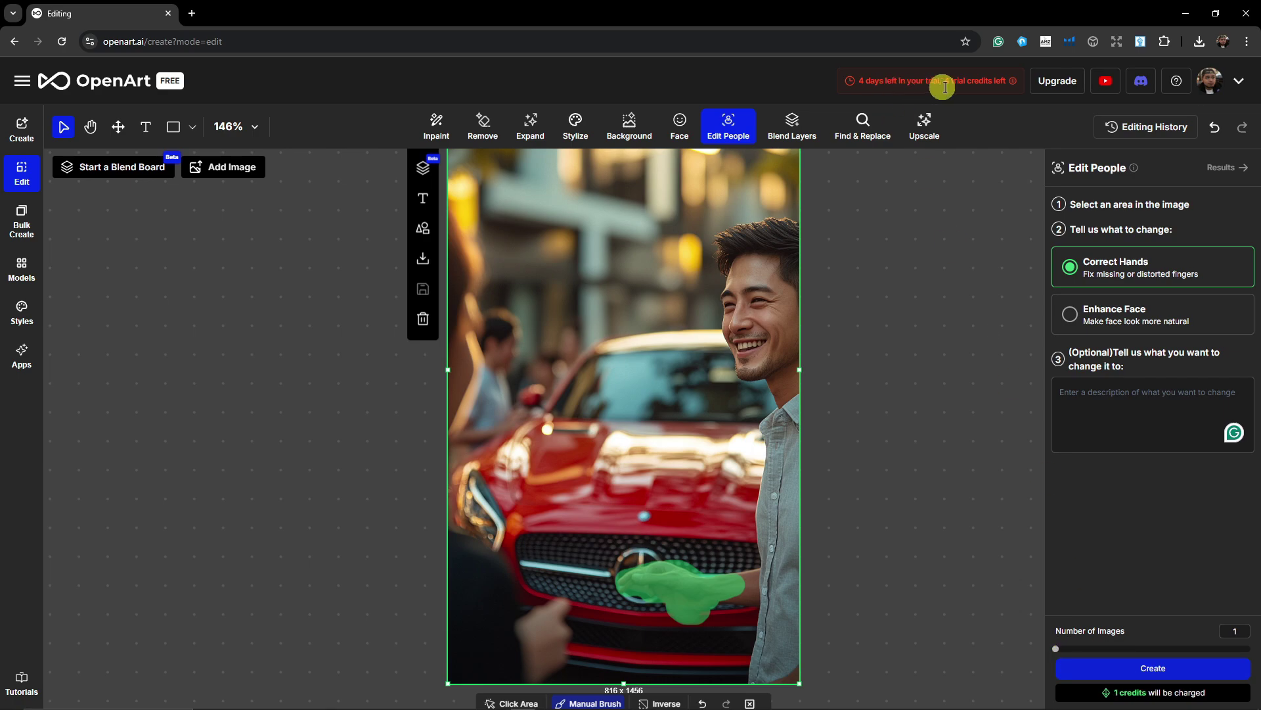
click(1160, 668)
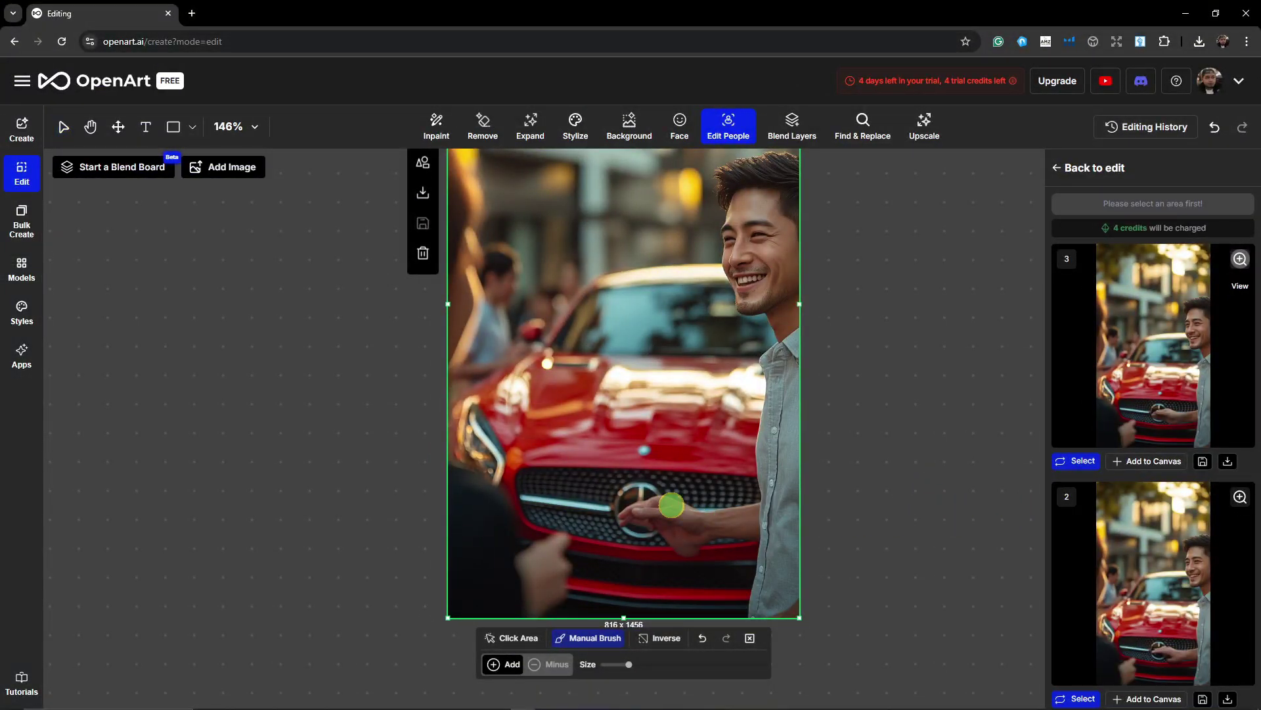
Step: Examine the man's hand in front of the car's emblem up close on the canvas
click(90, 126)
scroll(703, 559, up, 1)
scroll(703, 559, up, 5)
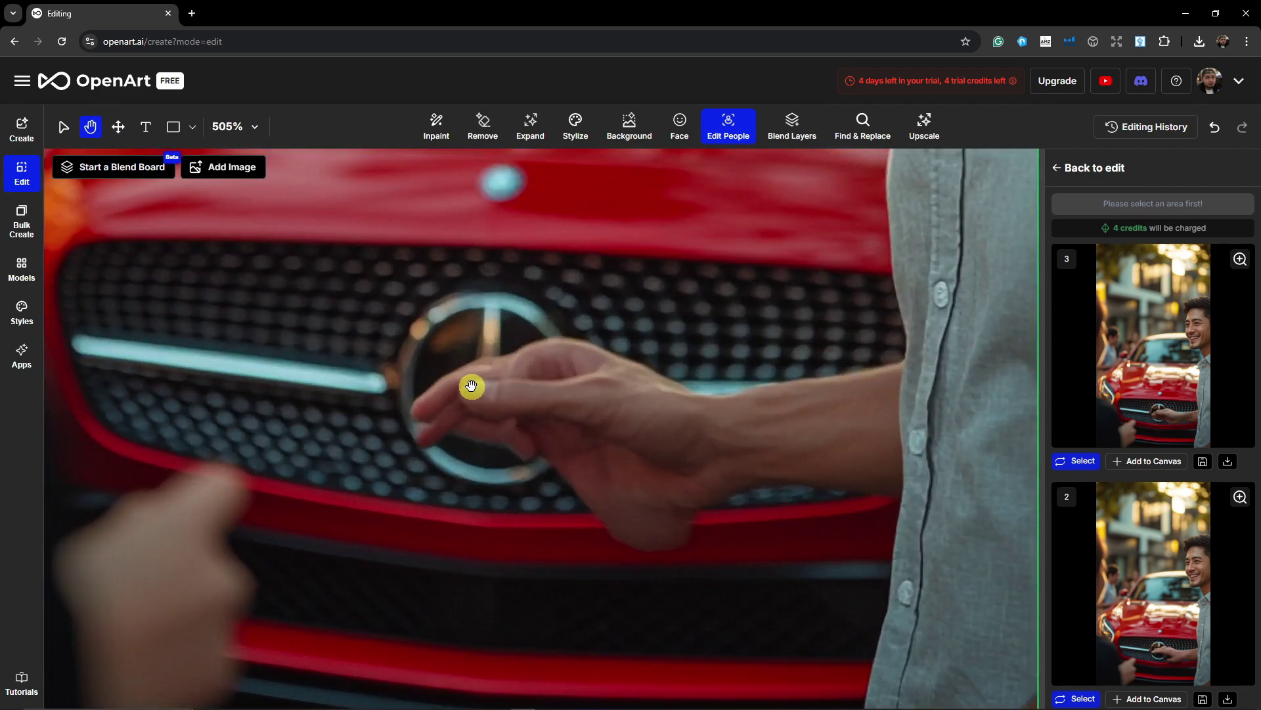
scroll(476, 389, down, 5)
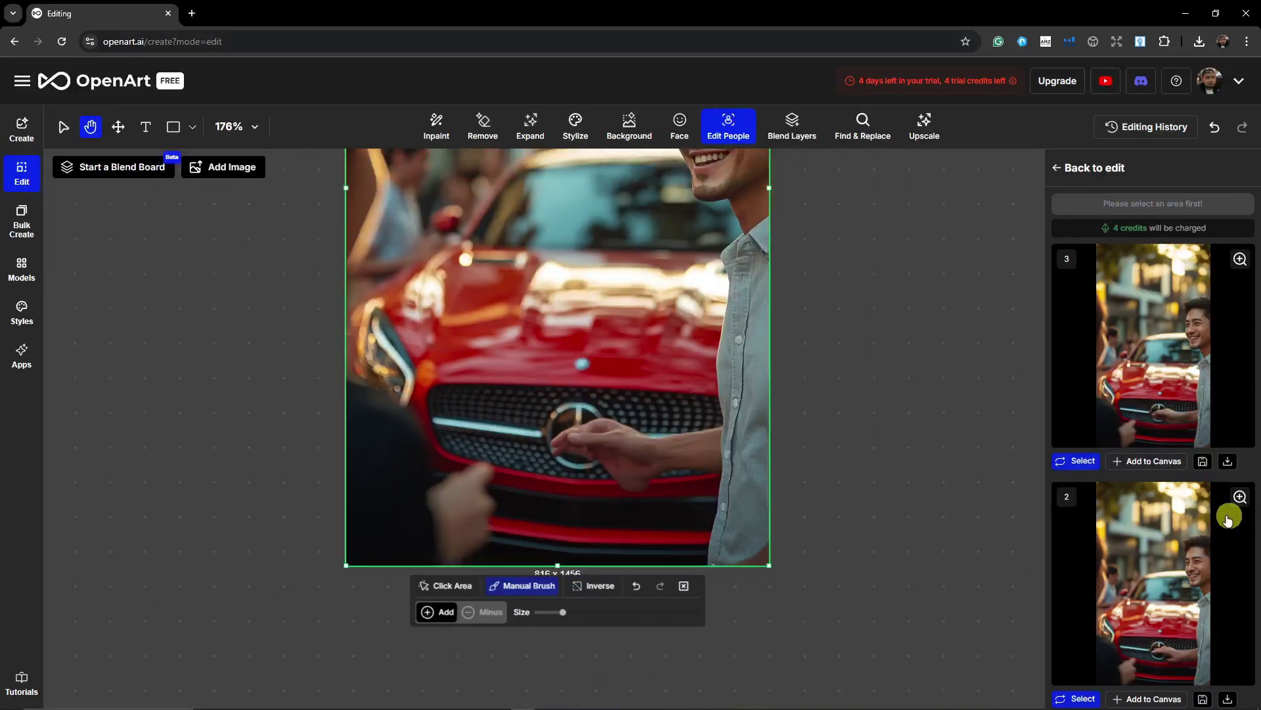
Step: Compare the generated hand corrections by viewing the results enlarged and checking them against the image on the canvas
click(1240, 496)
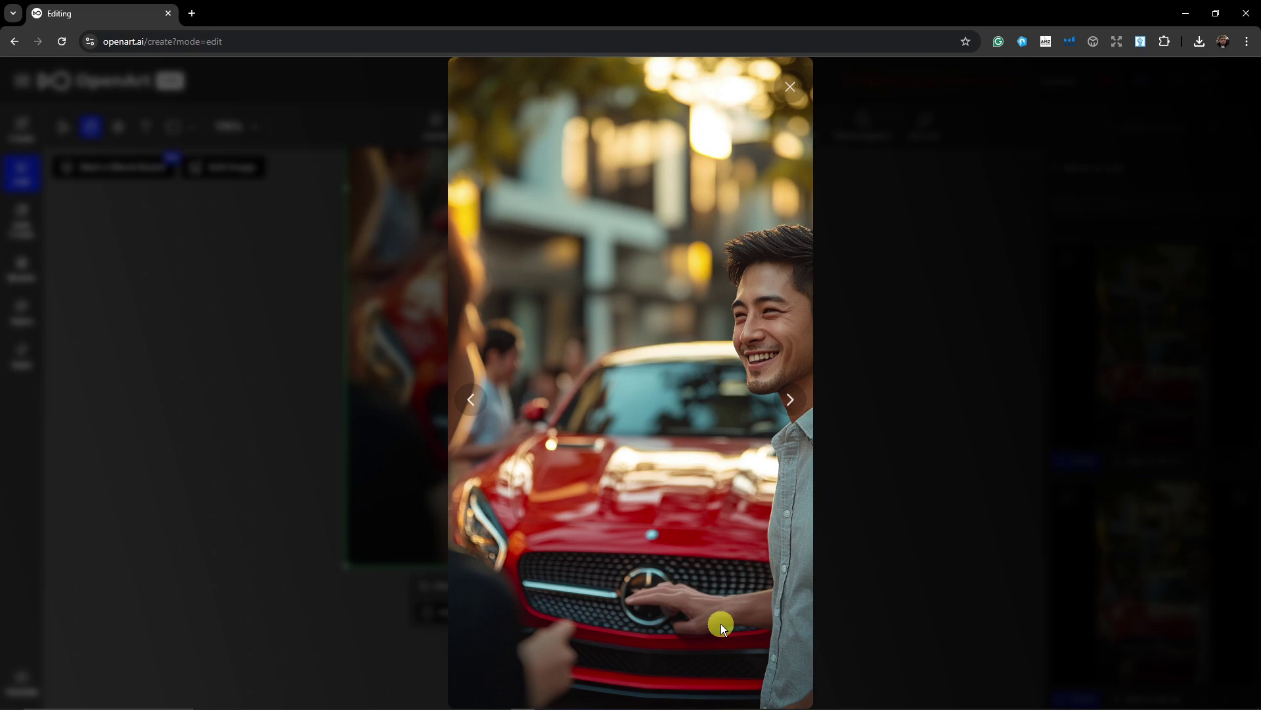
click(944, 500)
scroll(1228, 354, down, 2)
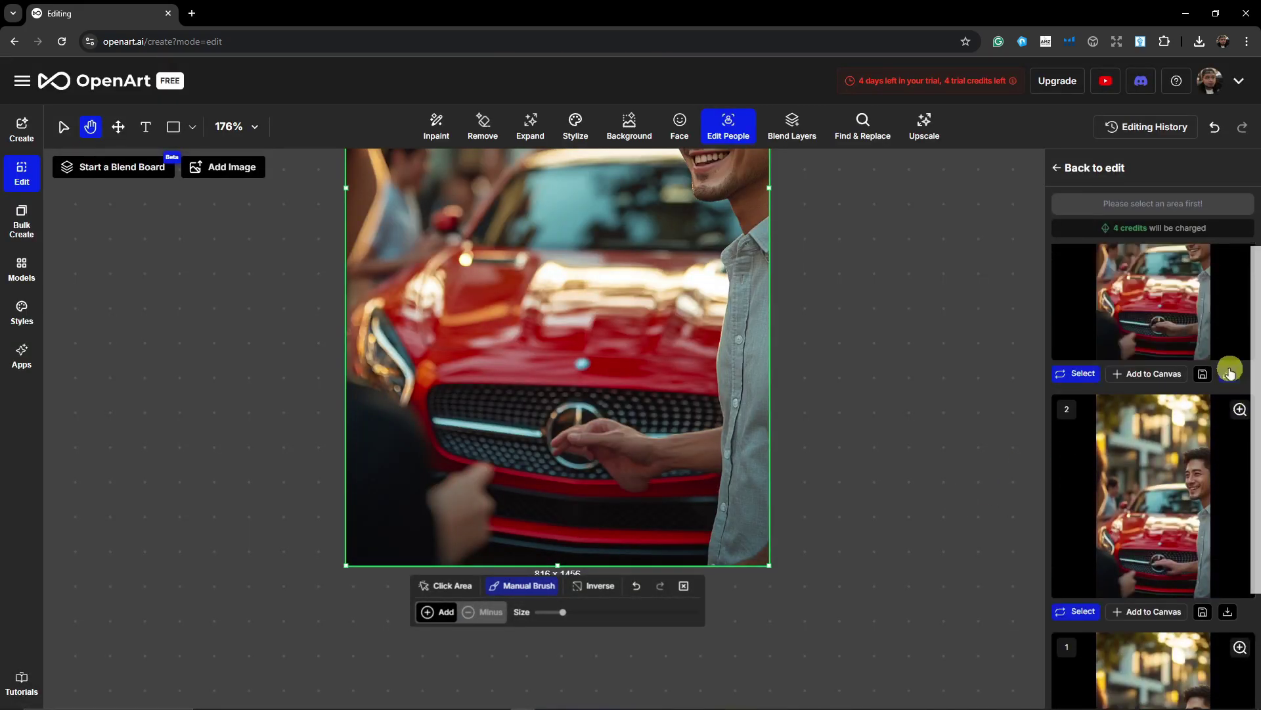
scroll(1230, 372, down, 3)
click(1240, 300)
click(828, 506)
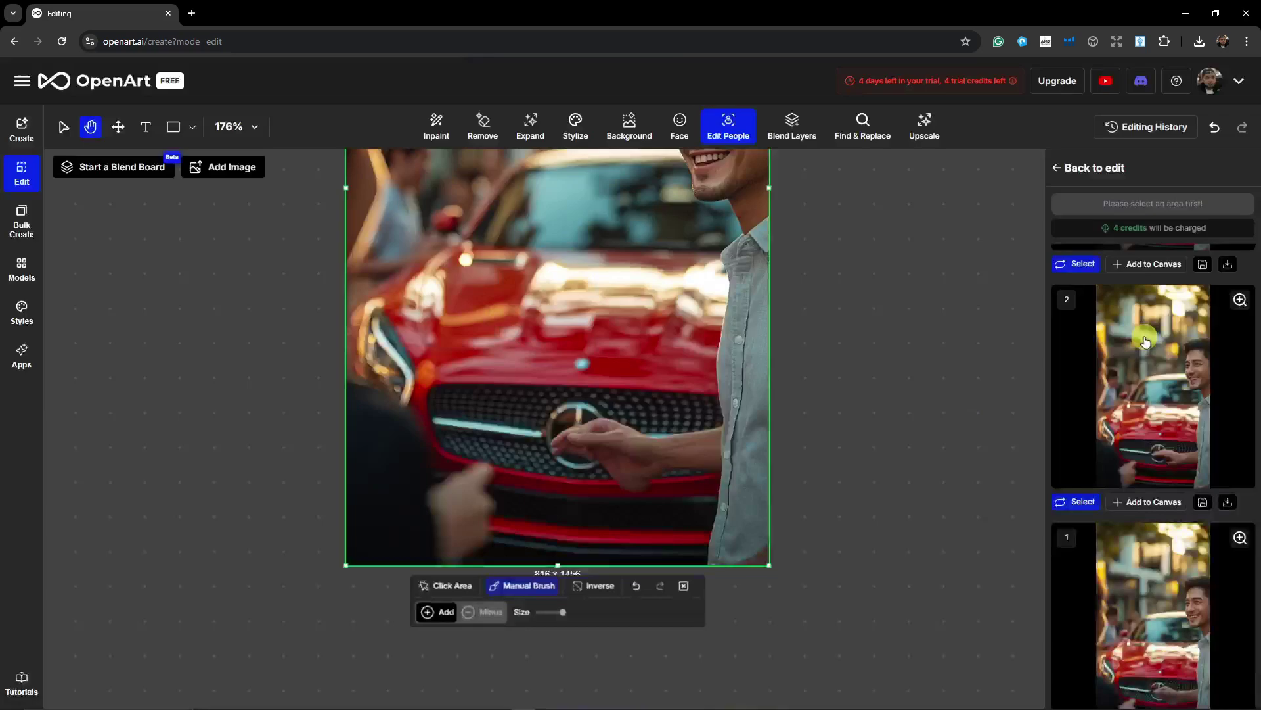
scroll(1145, 341, down, 1)
click(1238, 258)
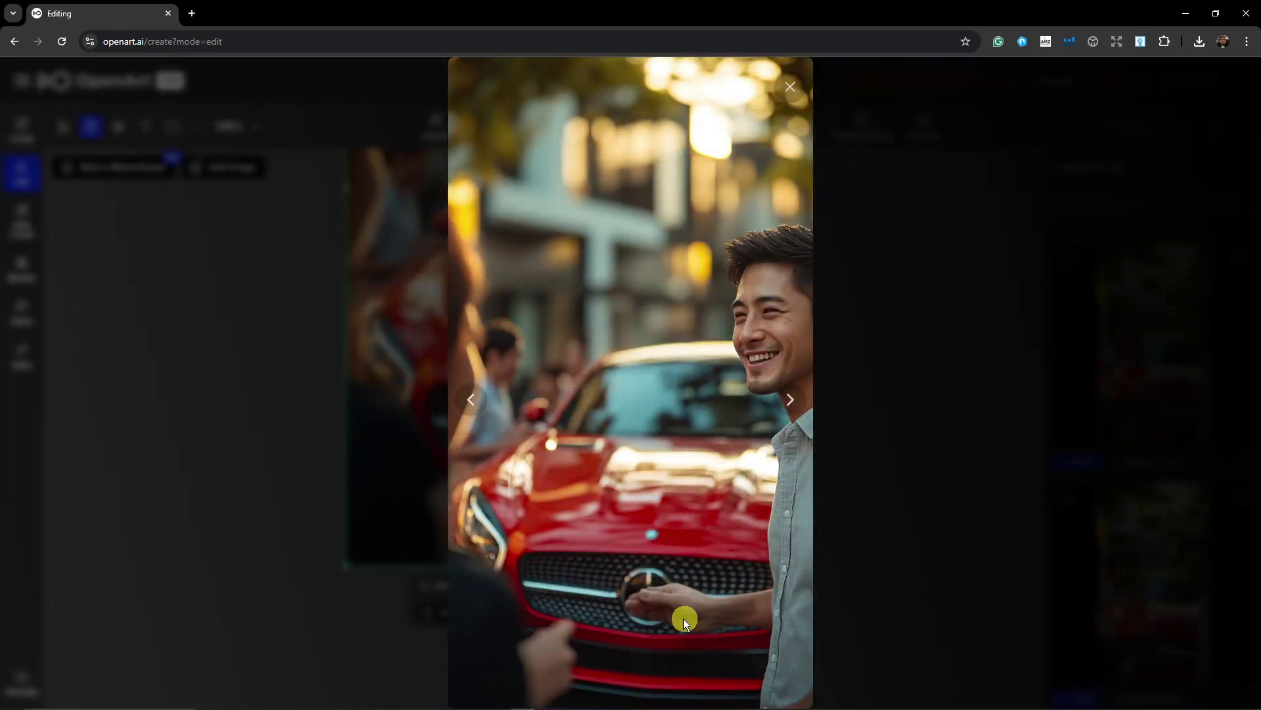
click(815, 630)
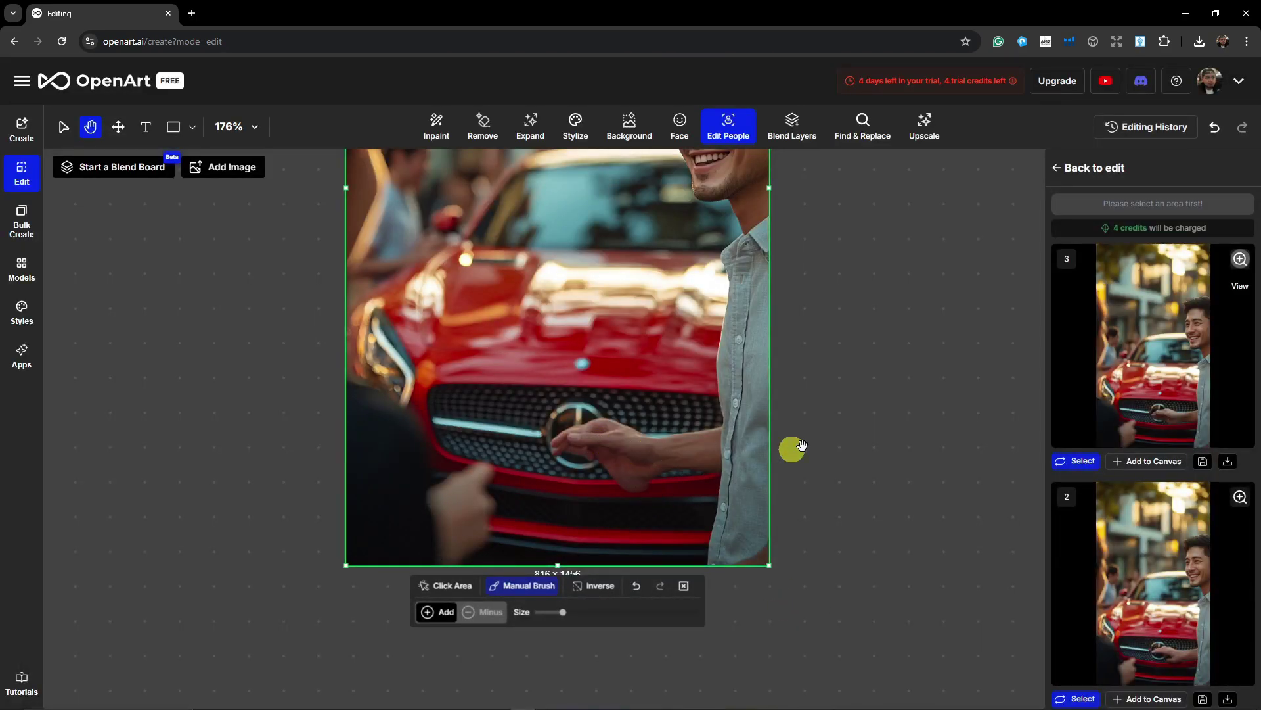
scroll(833, 310, up, 2)
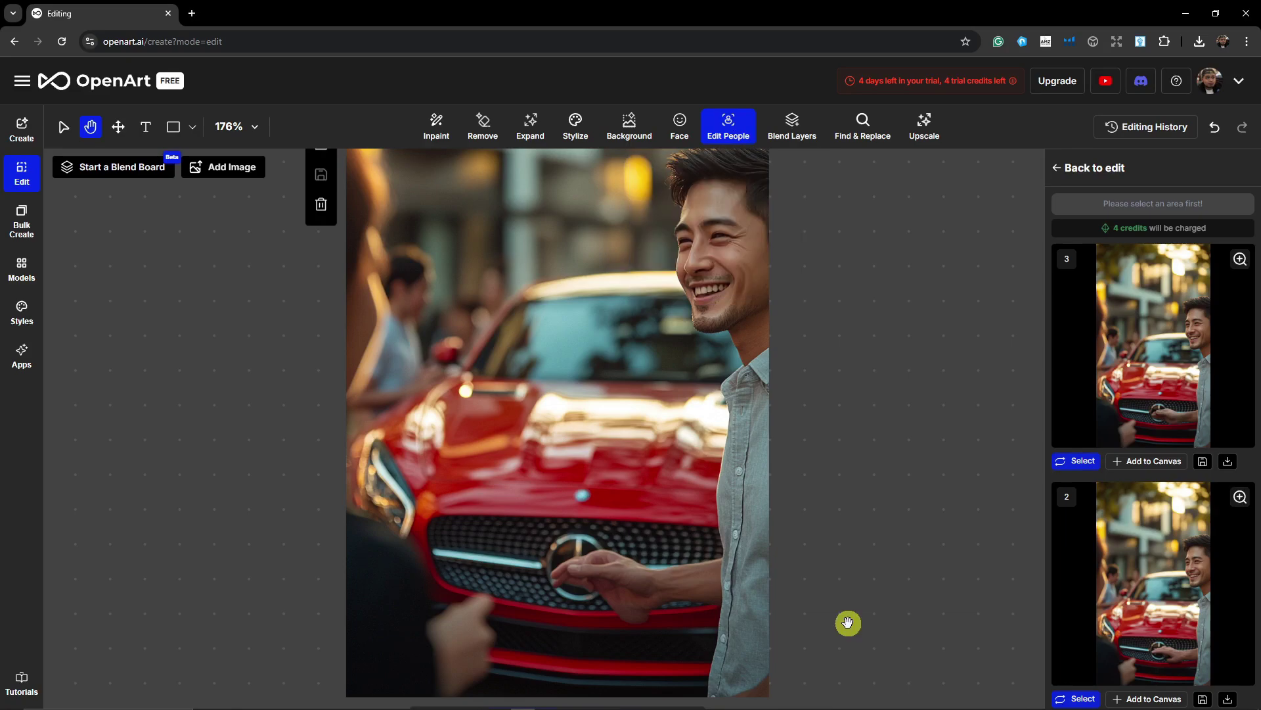
Step: Replace the red car image on the canvas with the red-lit portrait of the bearded man
click(321, 204)
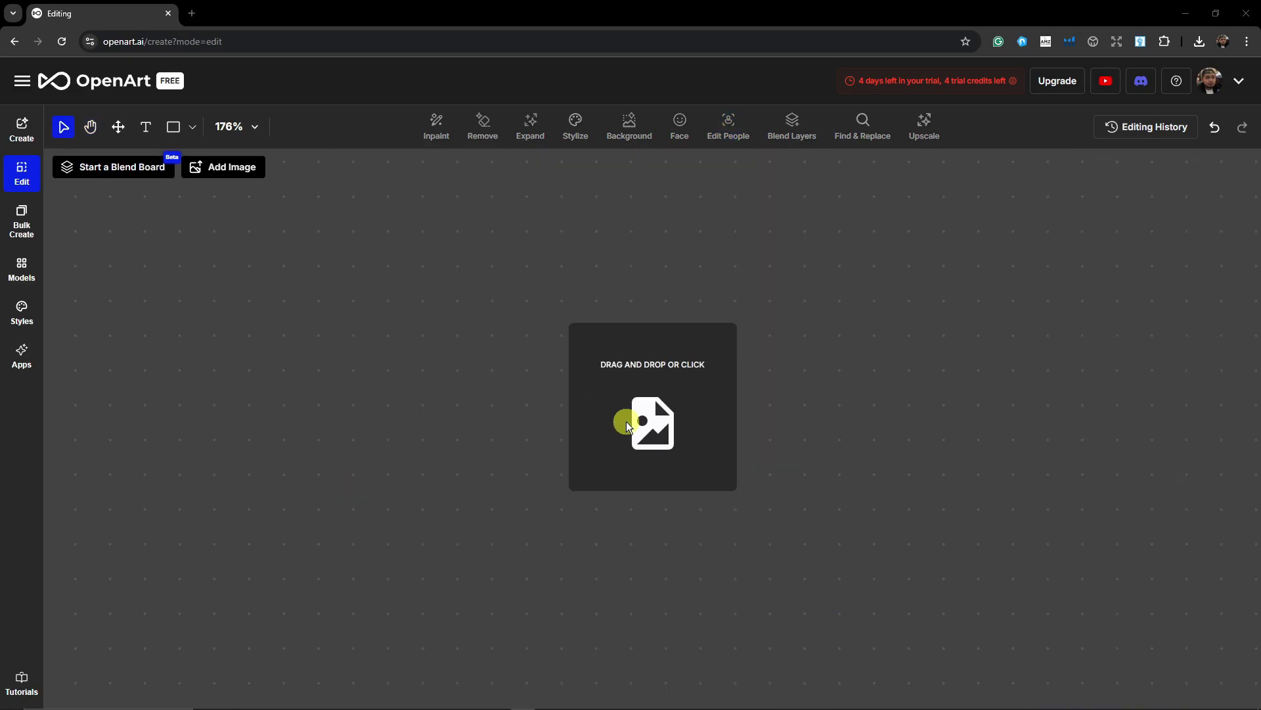
click(626, 420)
double_click(440, 213)
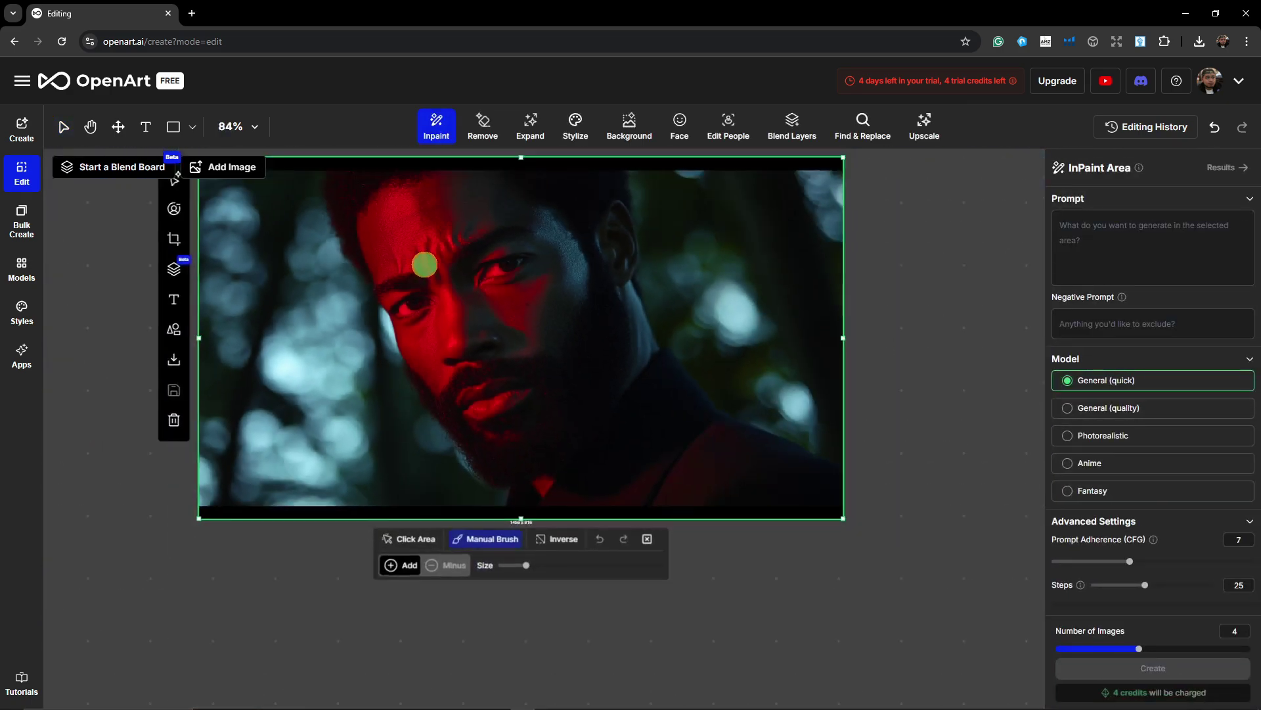
drag(107, 265, 112, 377)
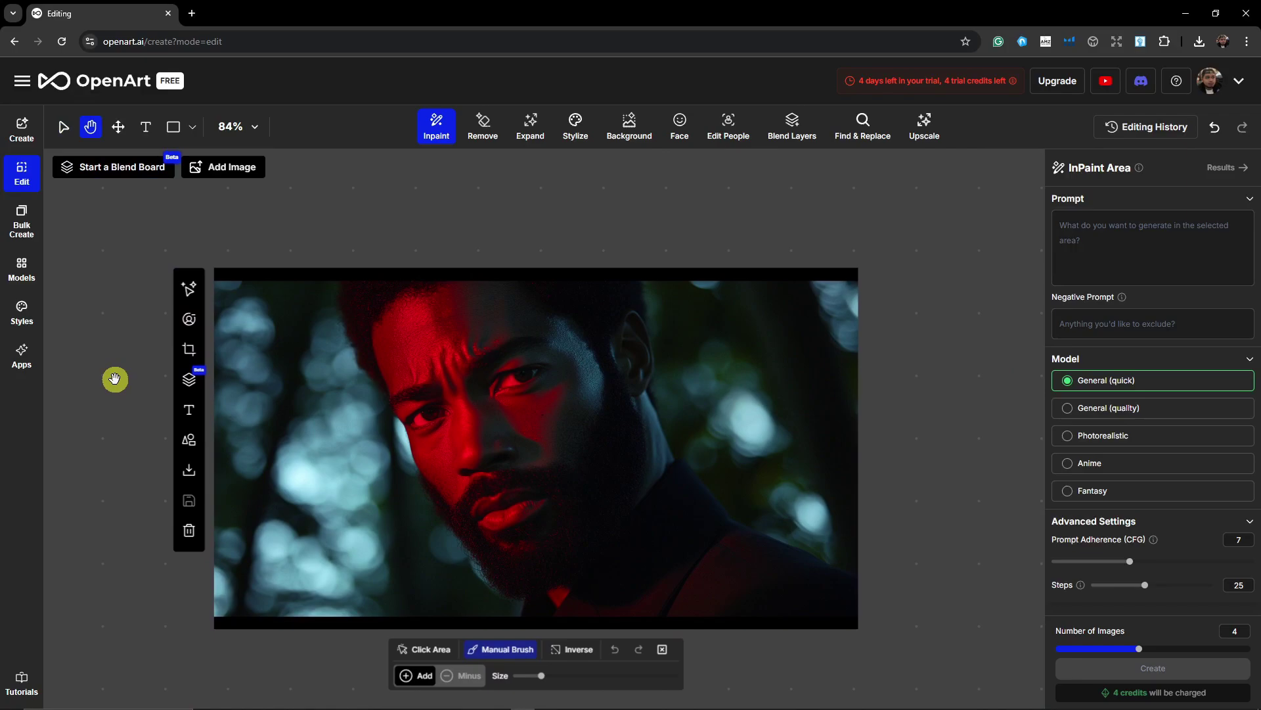
click(564, 216)
drag(569, 215, 504, 341)
drag(583, 270, 640, 216)
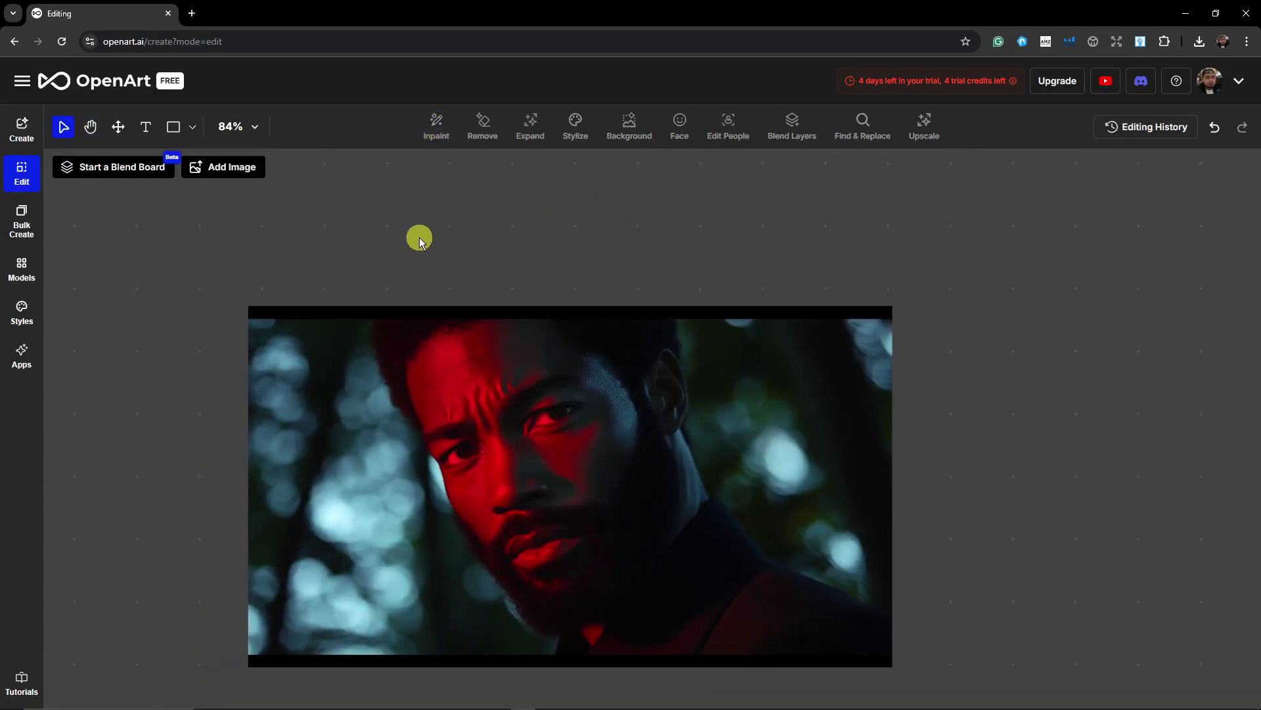
Step: Open Edit People for the red-lit portrait and choose Enhance Face
click(397, 424)
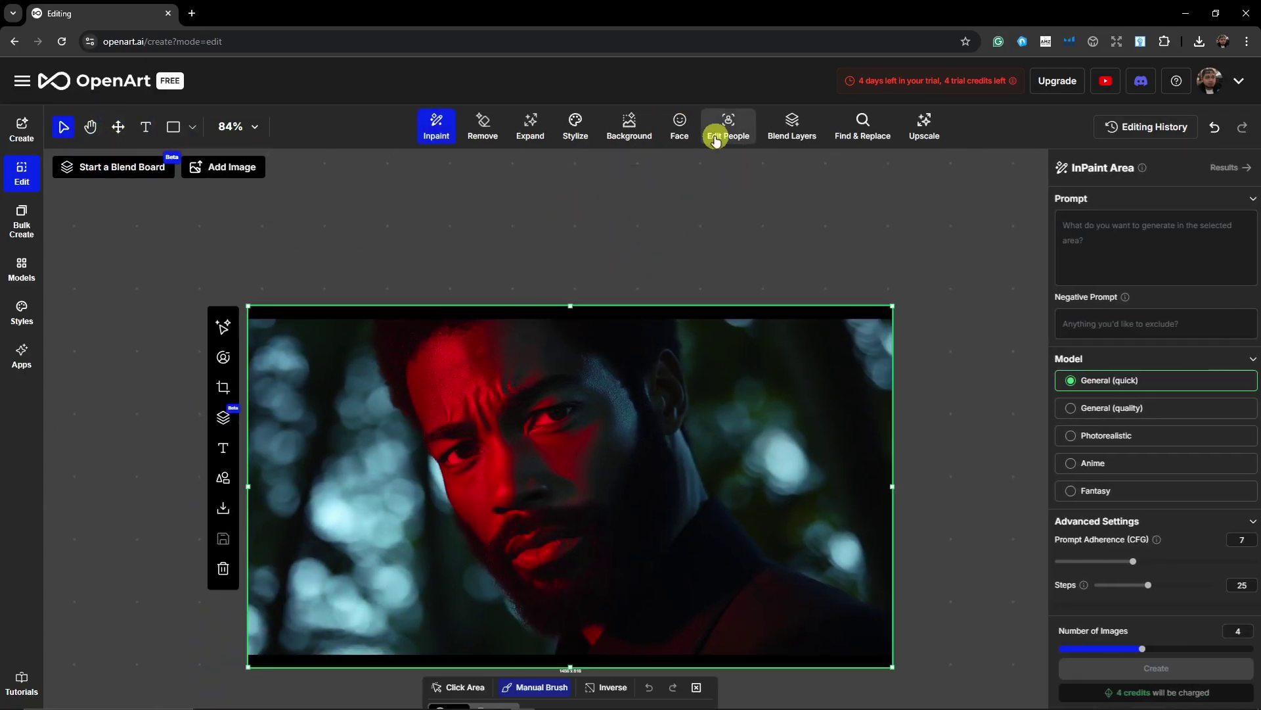
click(731, 127)
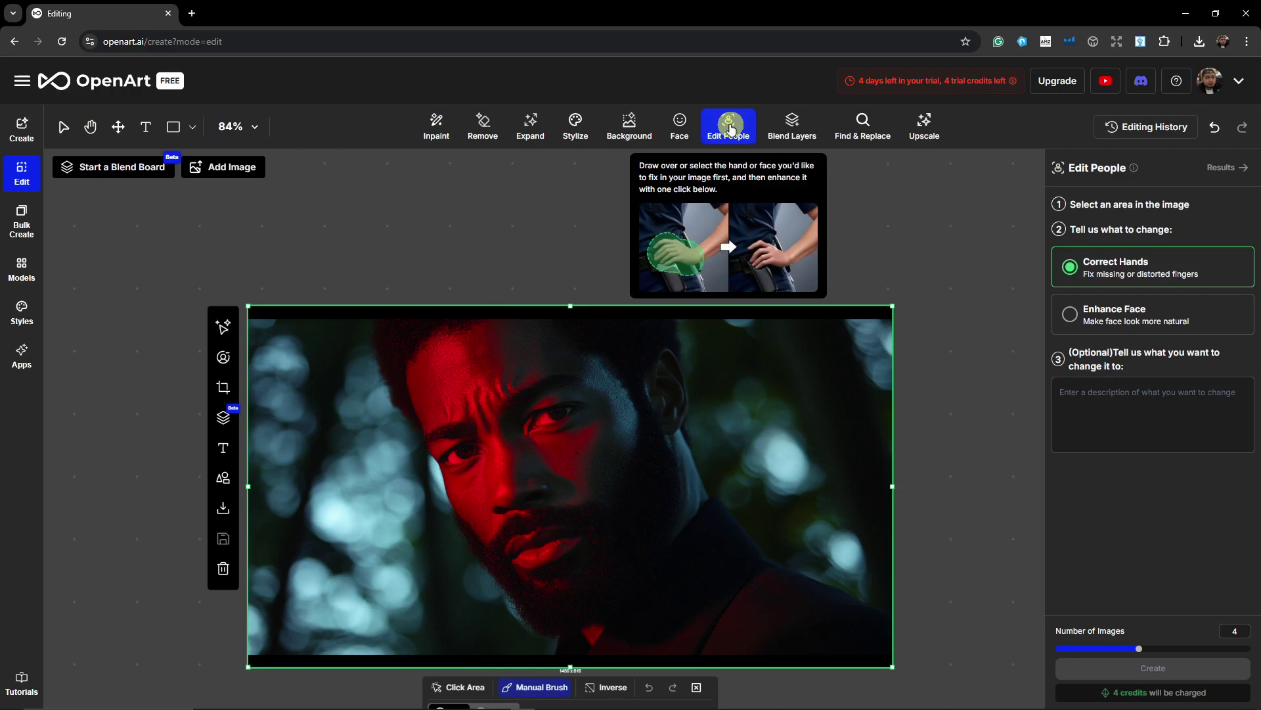
click(1070, 314)
Step: Enlarge the manual brush to nearly its maximum size and paint a mask over the man's whole face
scroll(637, 513, down, 1)
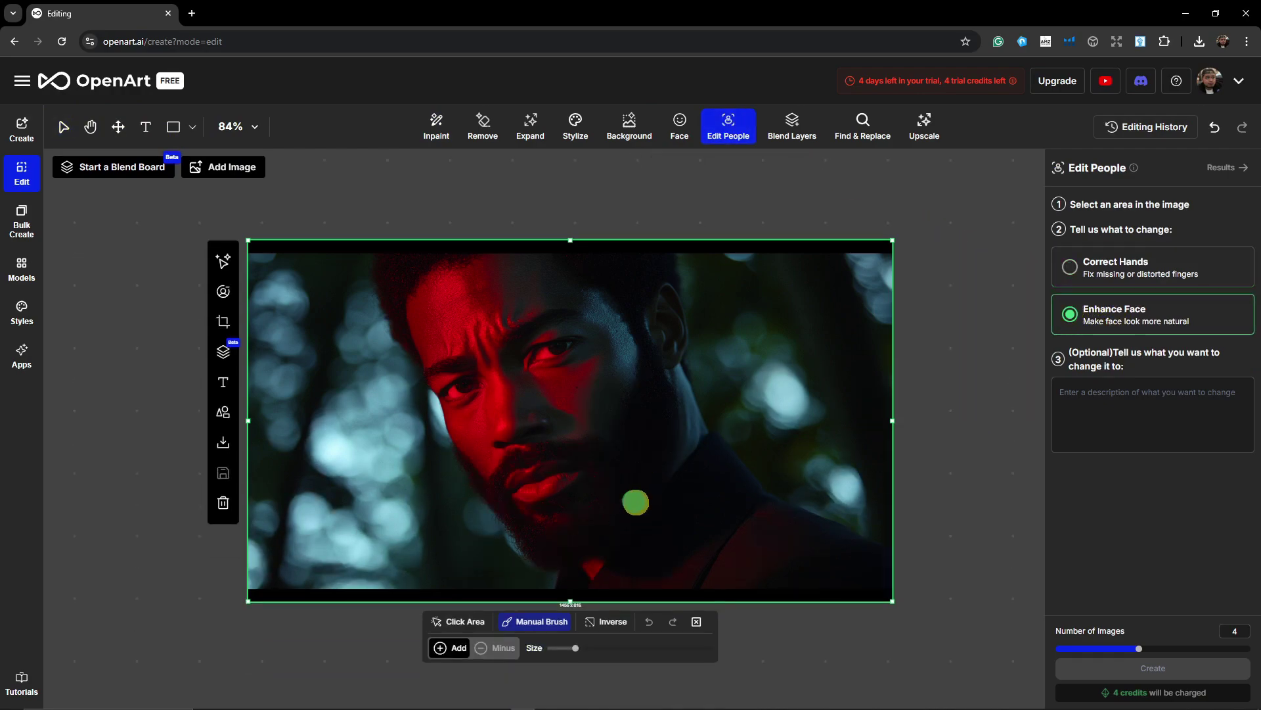
drag(575, 648, 732, 648)
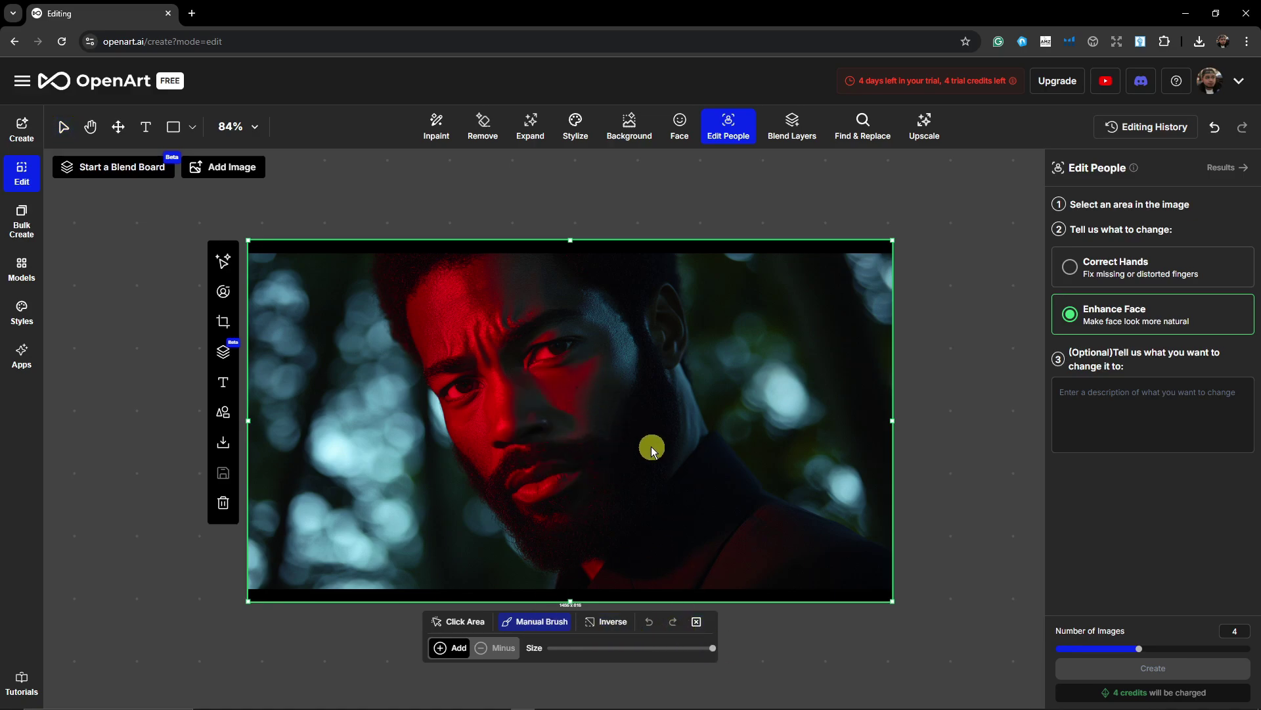
drag(712, 647, 703, 648)
mouse_move(580, 519)
mouse_down()
mouse_move(614, 427)
mouse_move(604, 403)
mouse_move(558, 337)
mouse_move(516, 313)
mouse_move(461, 311)
mouse_move(530, 461)
mouse_up()
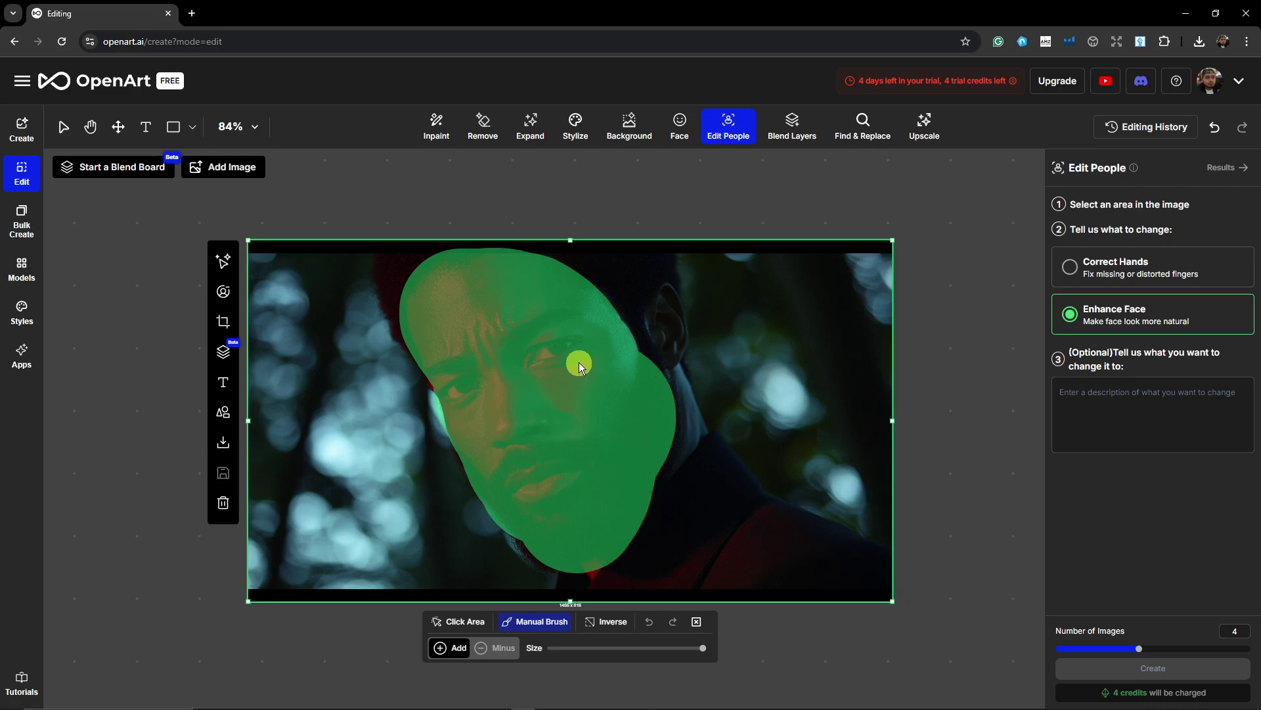
drag(528, 365, 604, 403)
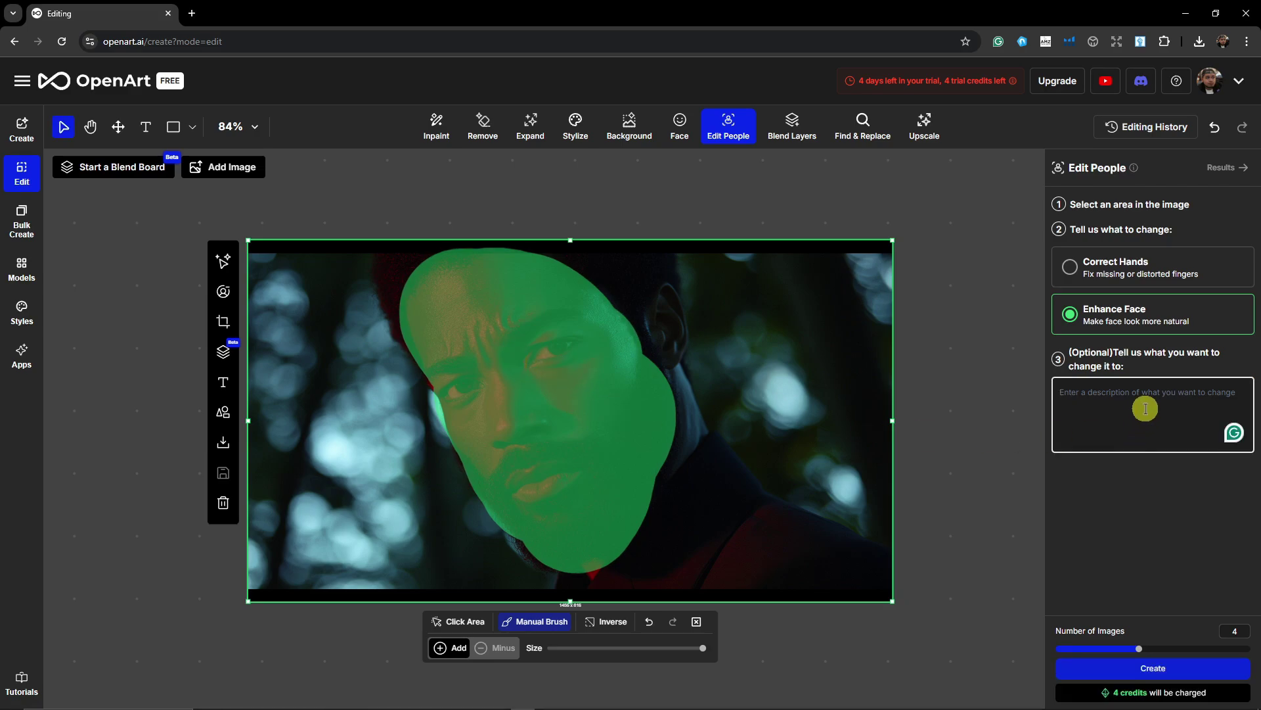
Step: Describe the change as "A man's face staring straight forward, focused, dim light background" and set the number of images to 1
text(A)
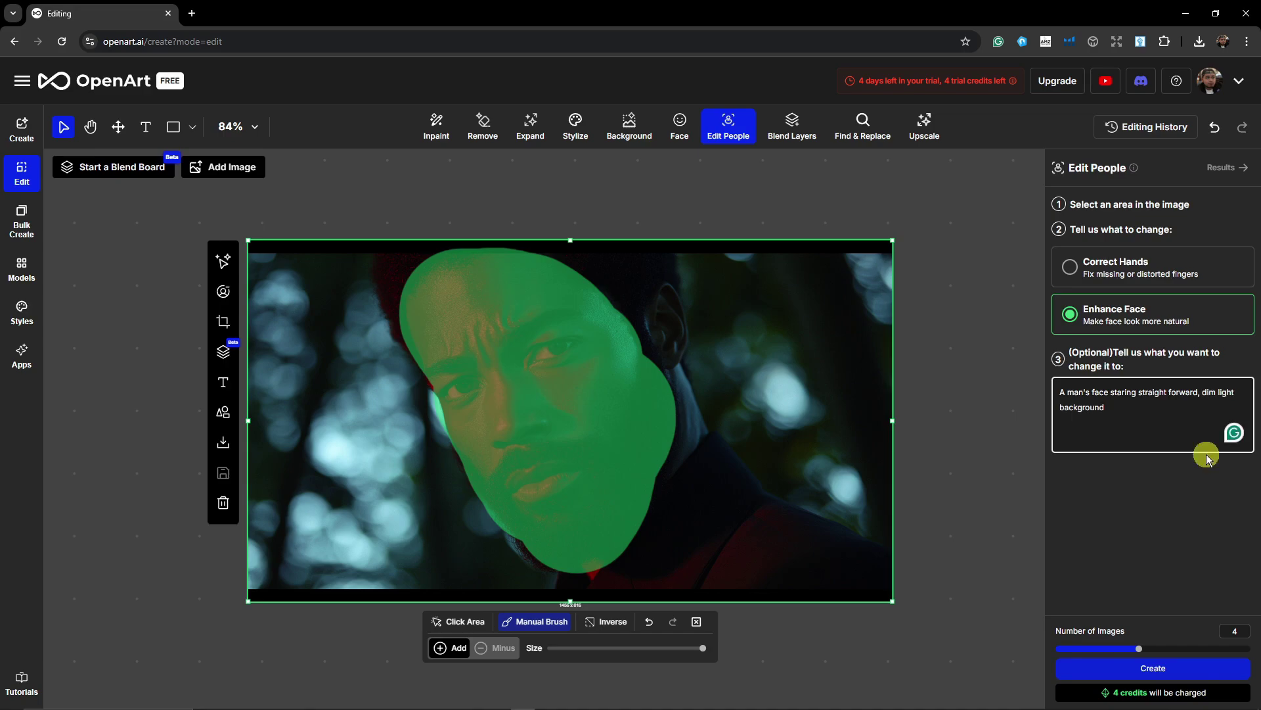
text(, focused,)
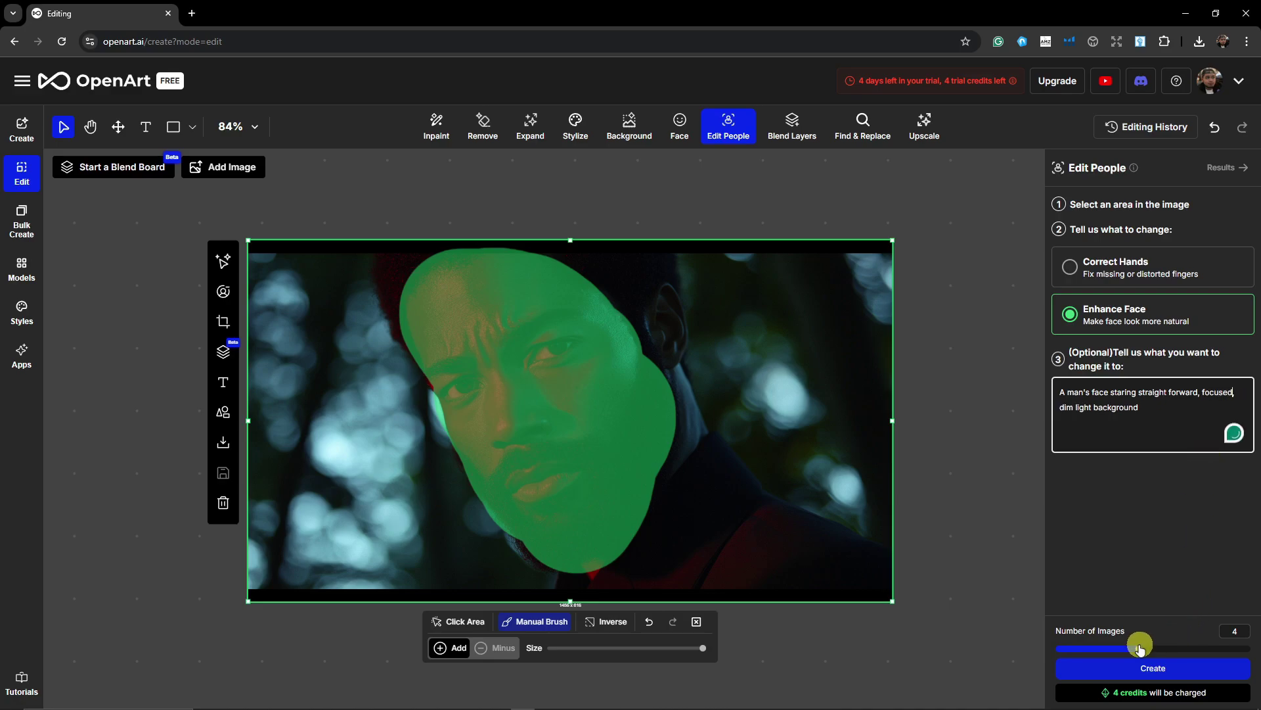
drag(1139, 648, 1069, 671)
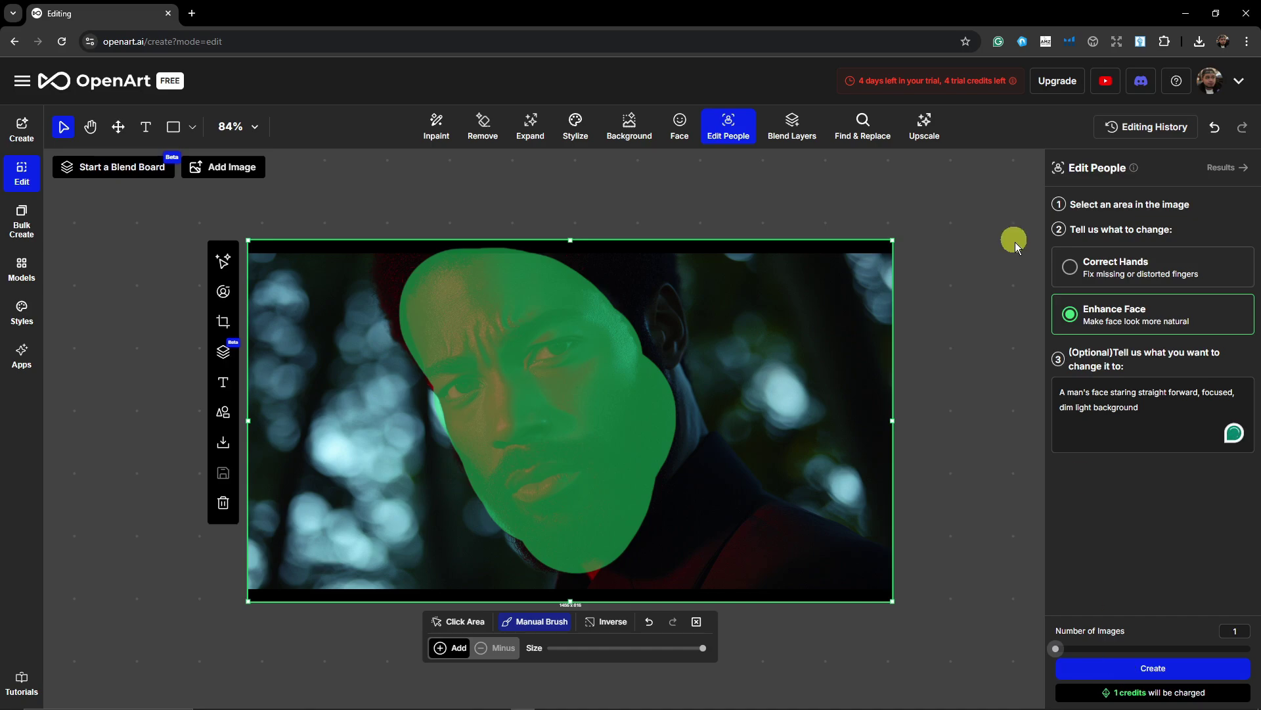
Step: Generate the face enhancement and clear the mask from the portrait after viewing the enlarged result
click(1173, 669)
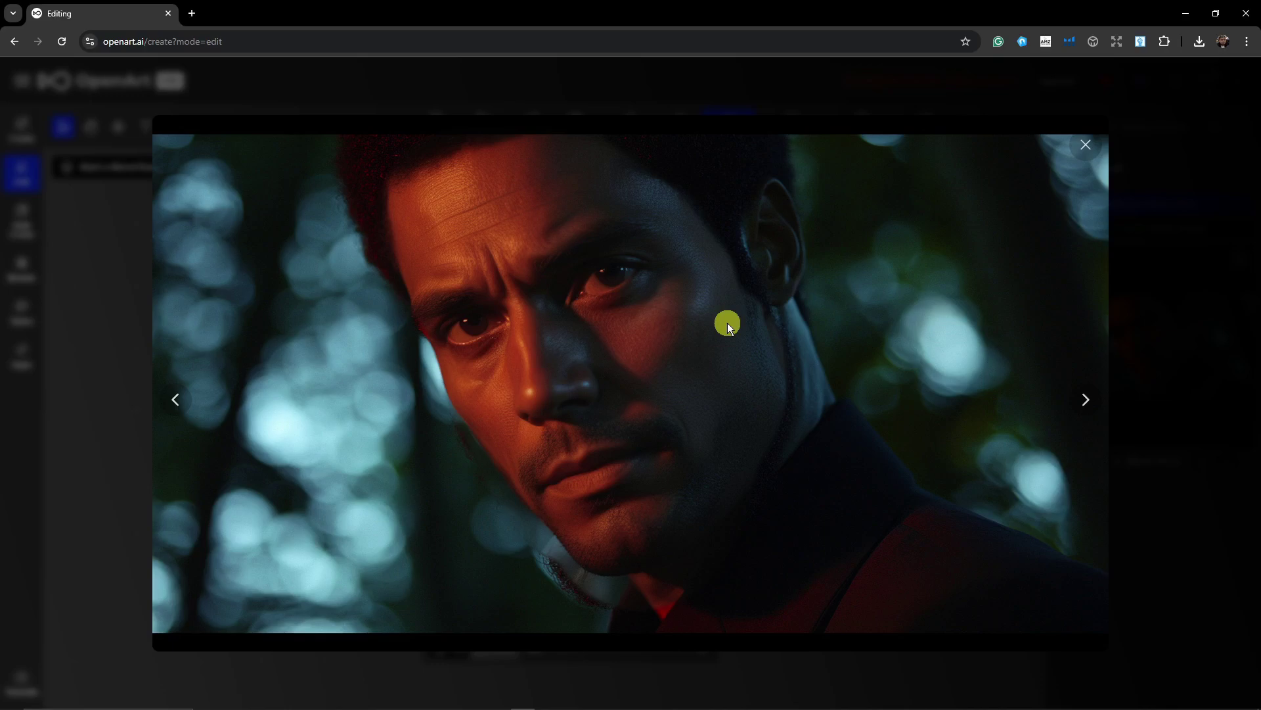
click(101, 305)
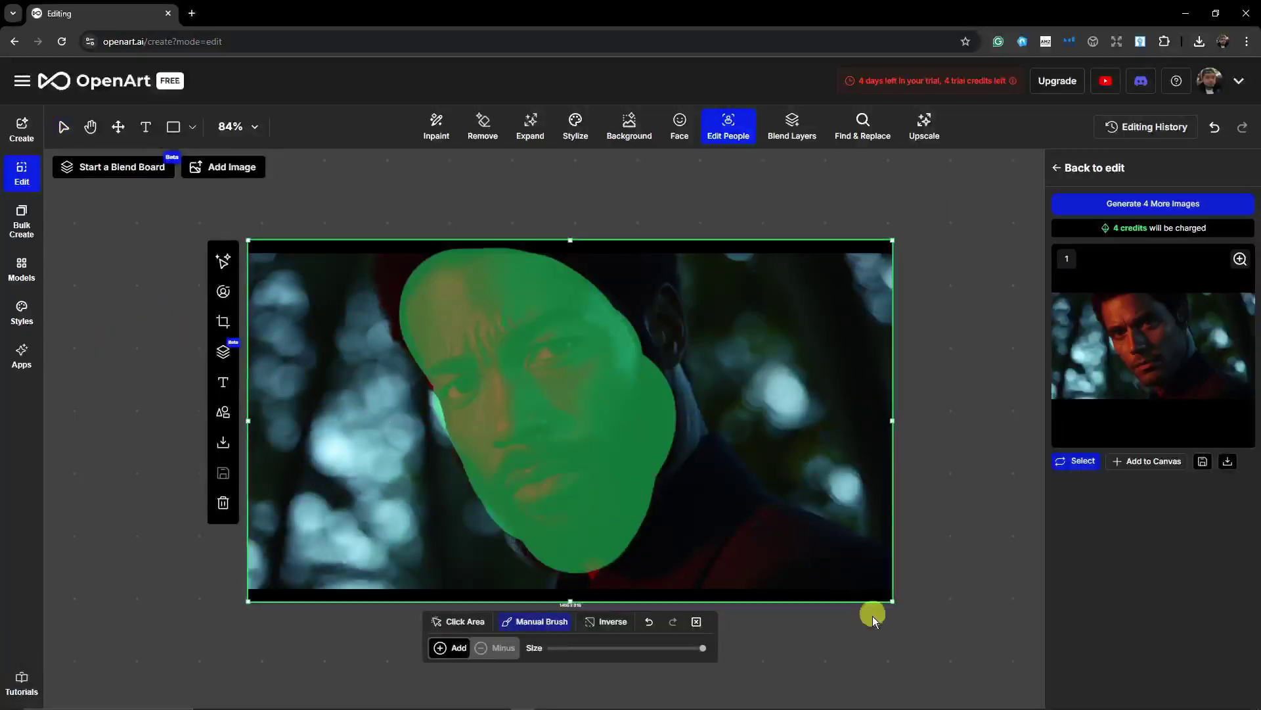
click(697, 621)
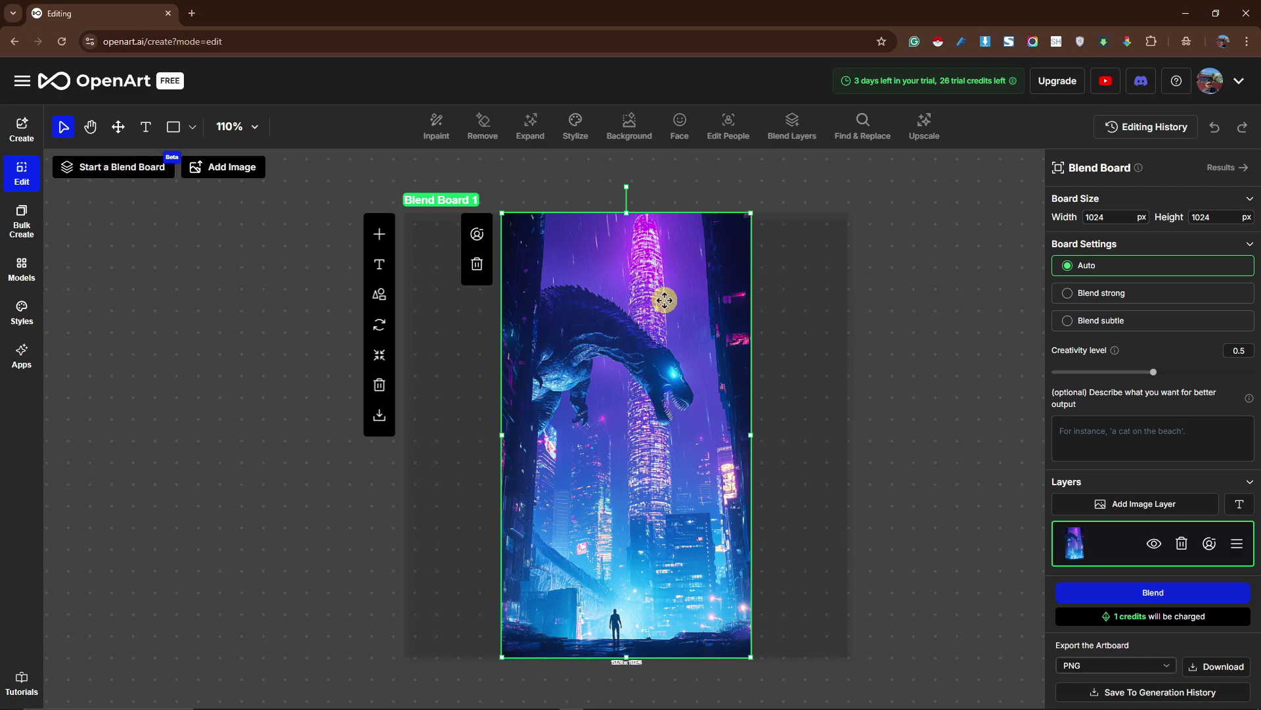
click(1134, 503)
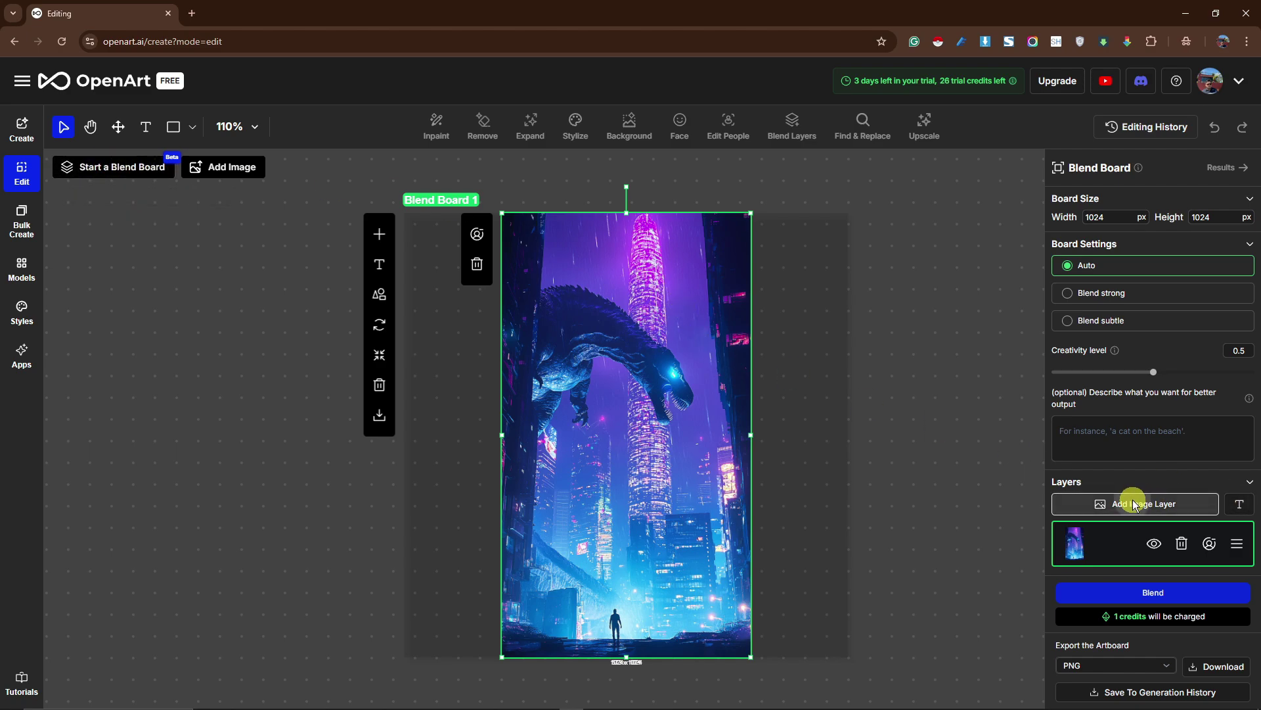
scroll(338, 211, up, 4)
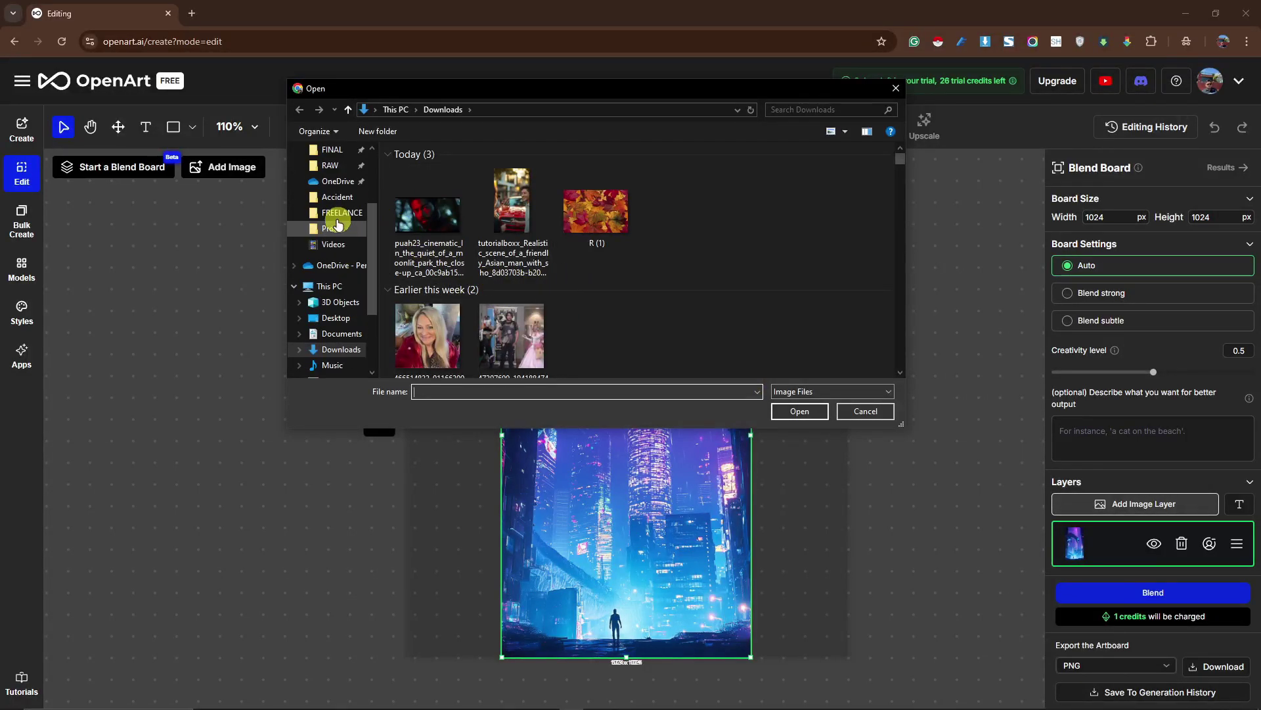
click(333, 176)
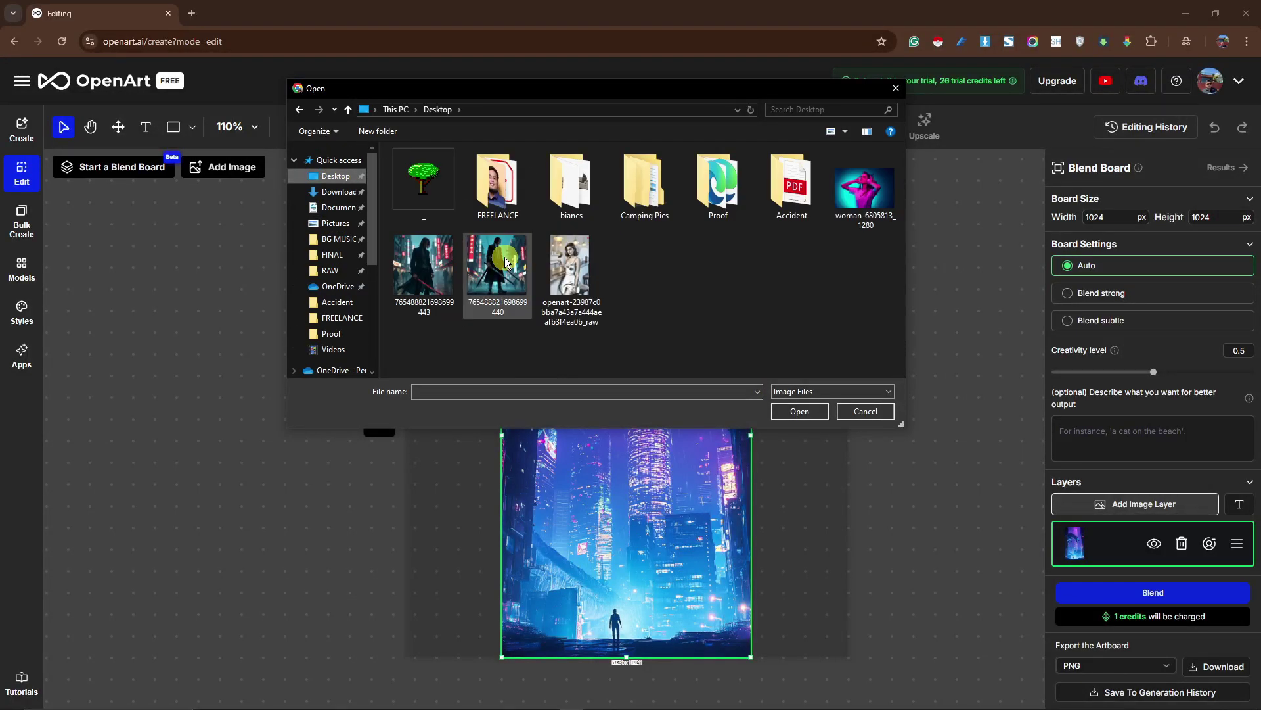
click(426, 265)
double_click(425, 265)
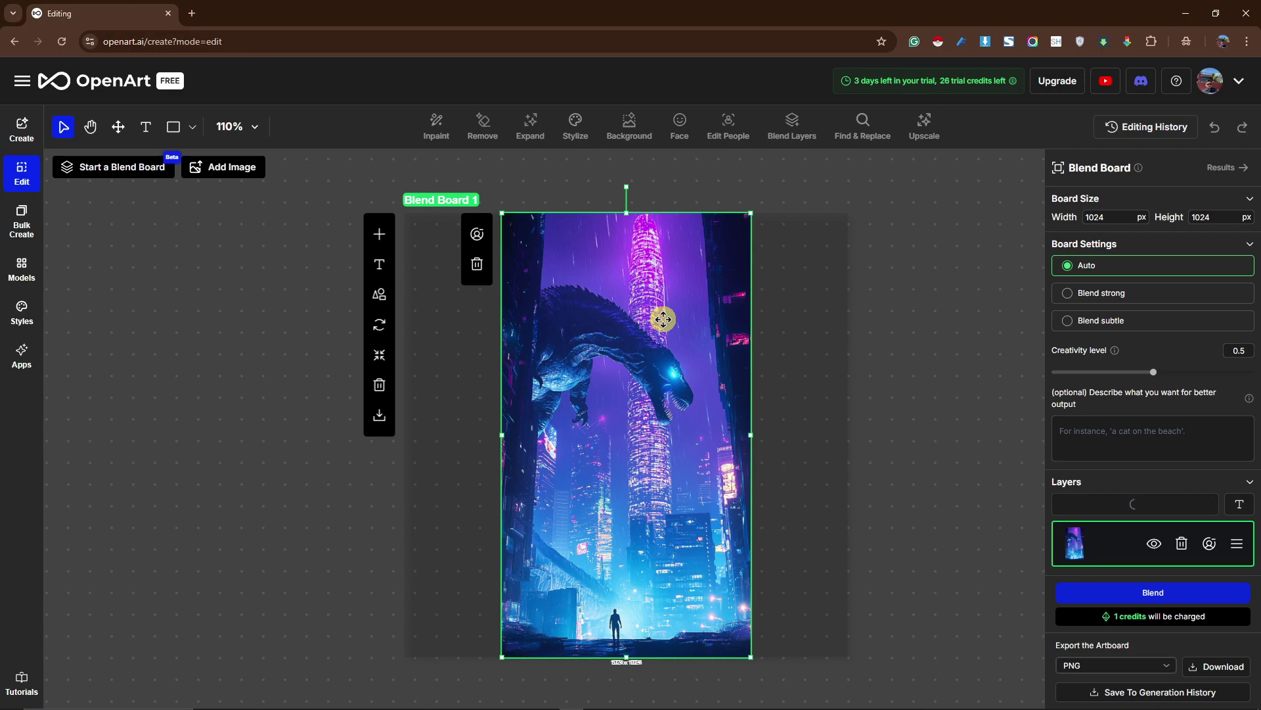
Step: Scale the swordsman layer to about 336 x 336 and place it over the small figure at the foot of the city image
click(726, 333)
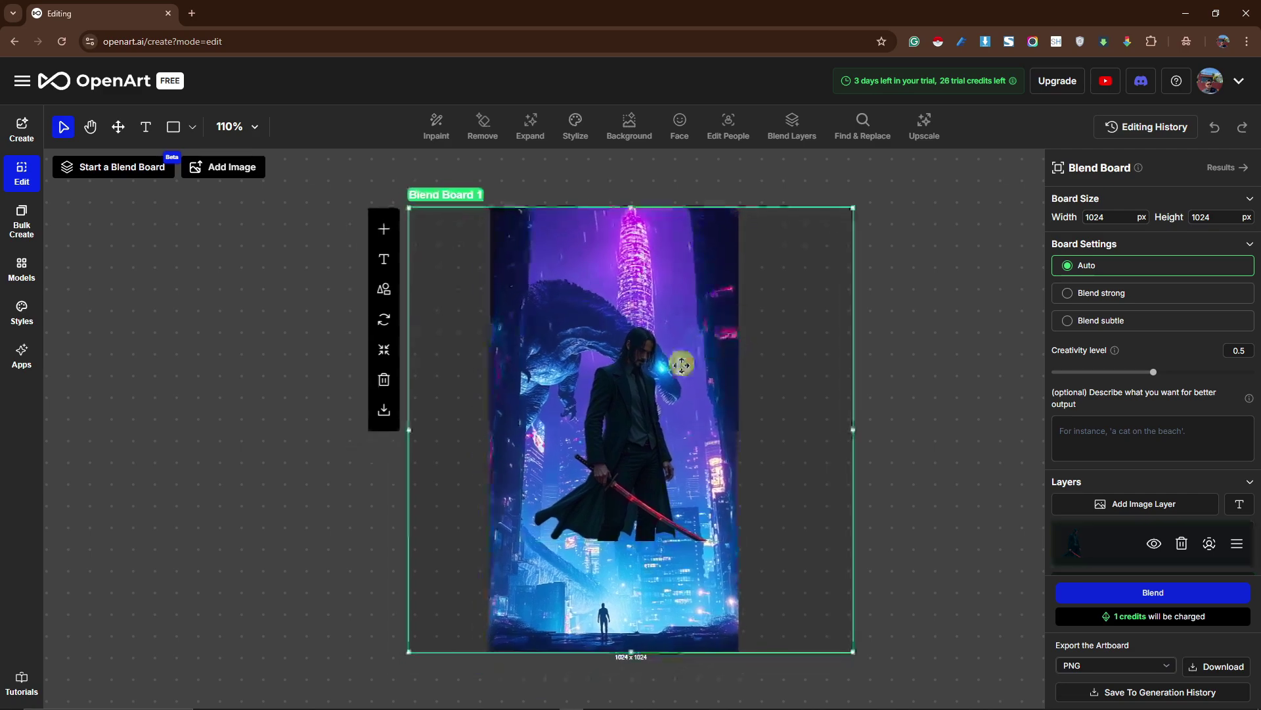
click(682, 365)
drag(741, 320, 657, 403)
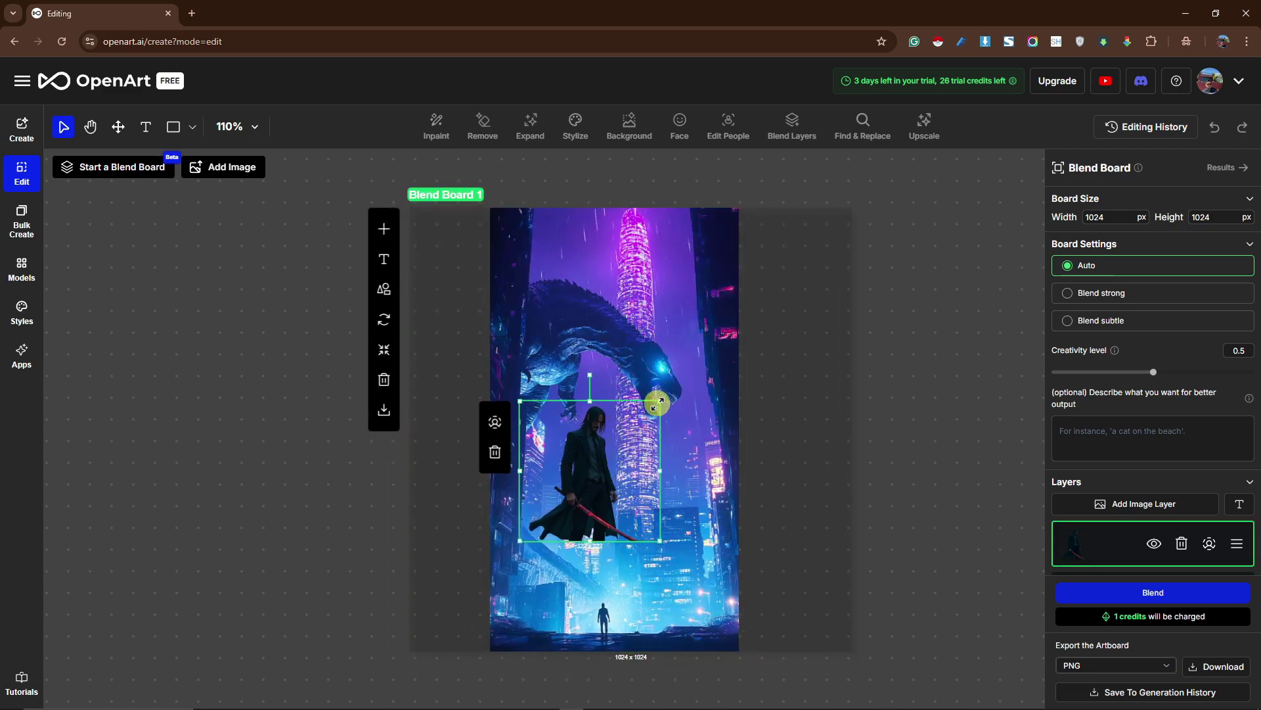
drag(609, 468, 617, 573)
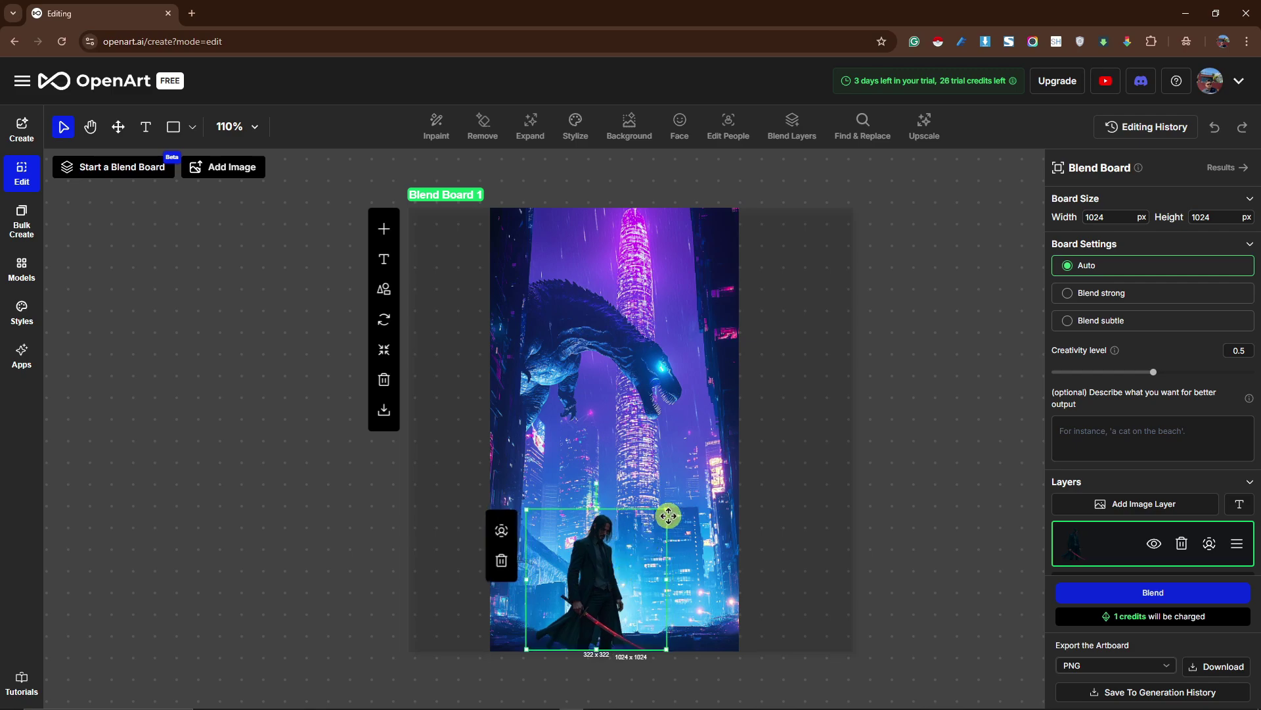
mouse_move(668, 516)
mouse_down()
mouse_move(712, 473)
mouse_move(678, 508)
mouse_up()
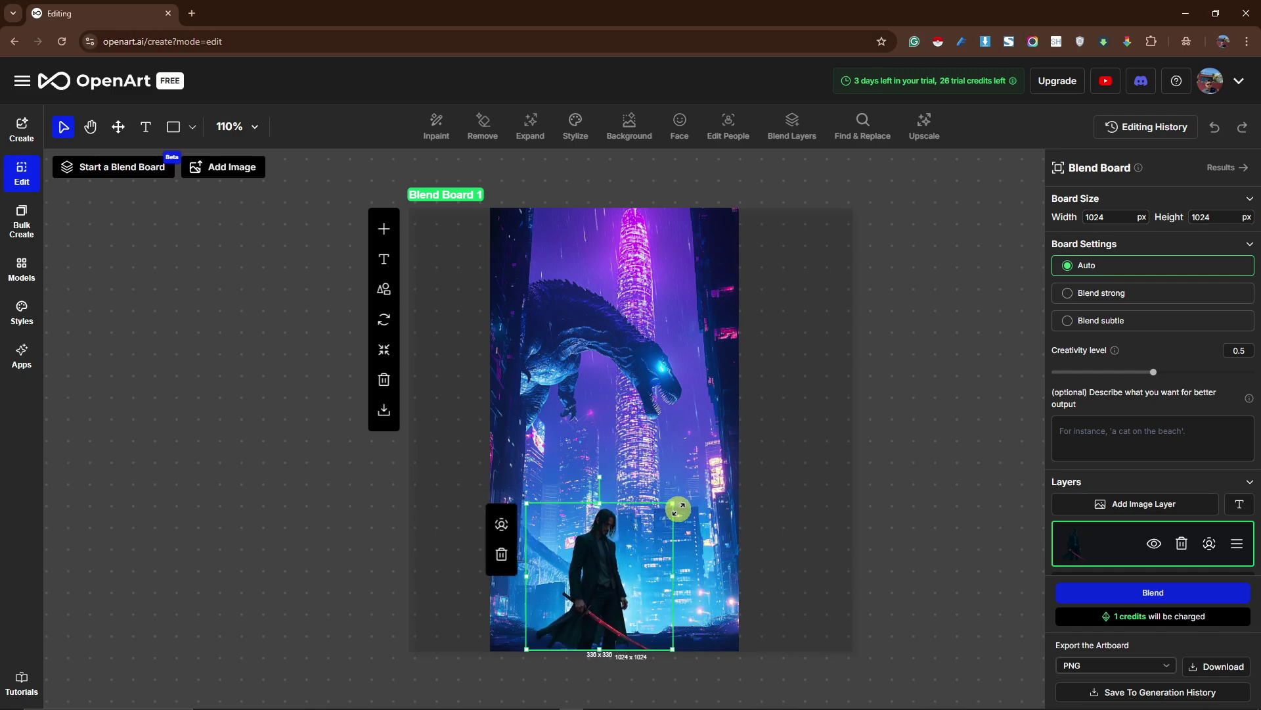
mouse_move(600, 578)
mouse_down()
mouse_move(586, 578)
mouse_move(601, 580)
mouse_up()
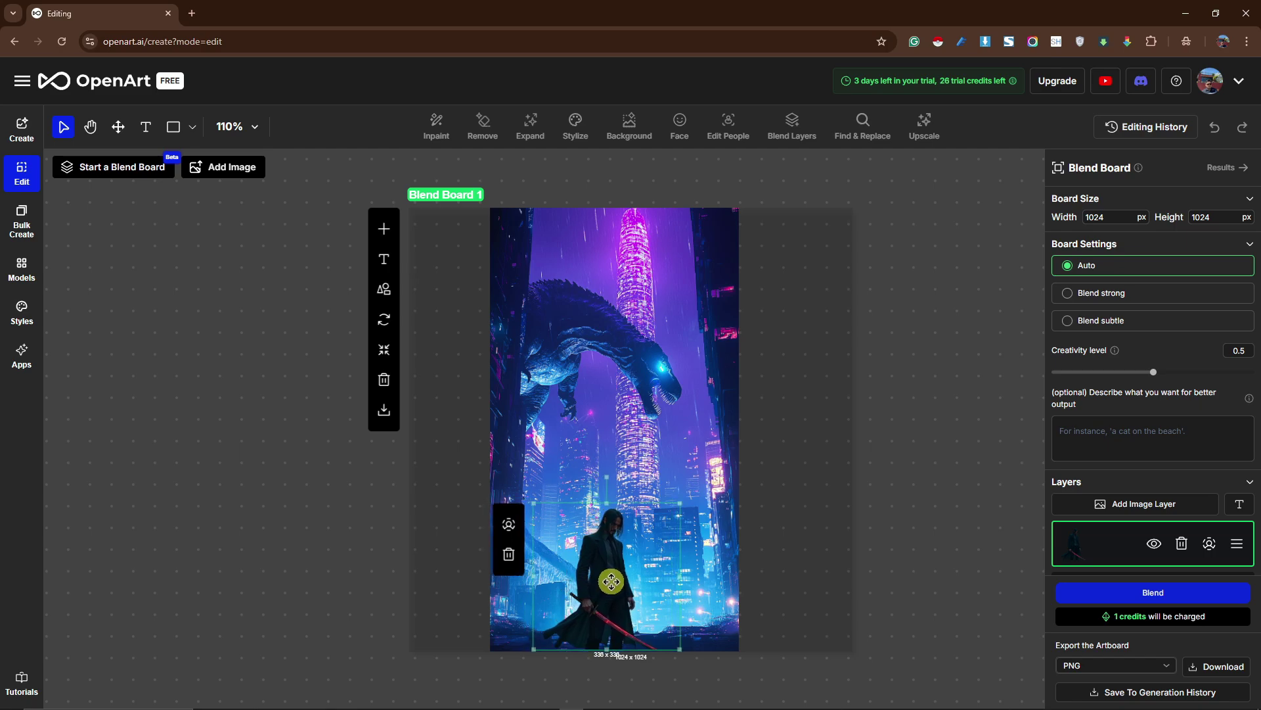
Step: Examine the swordsman's placement in the city scene and read the explanation of the Blend strong setting
scroll(372, 542, up, 3)
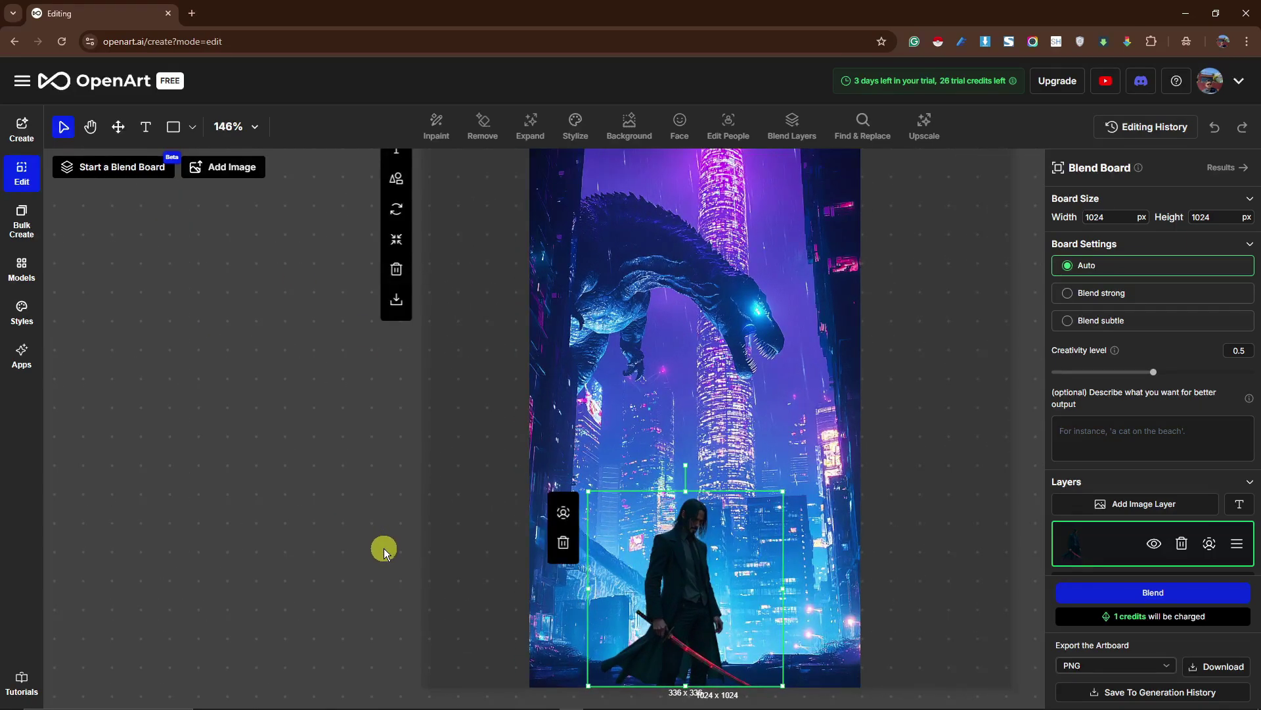
drag(390, 540, 293, 535)
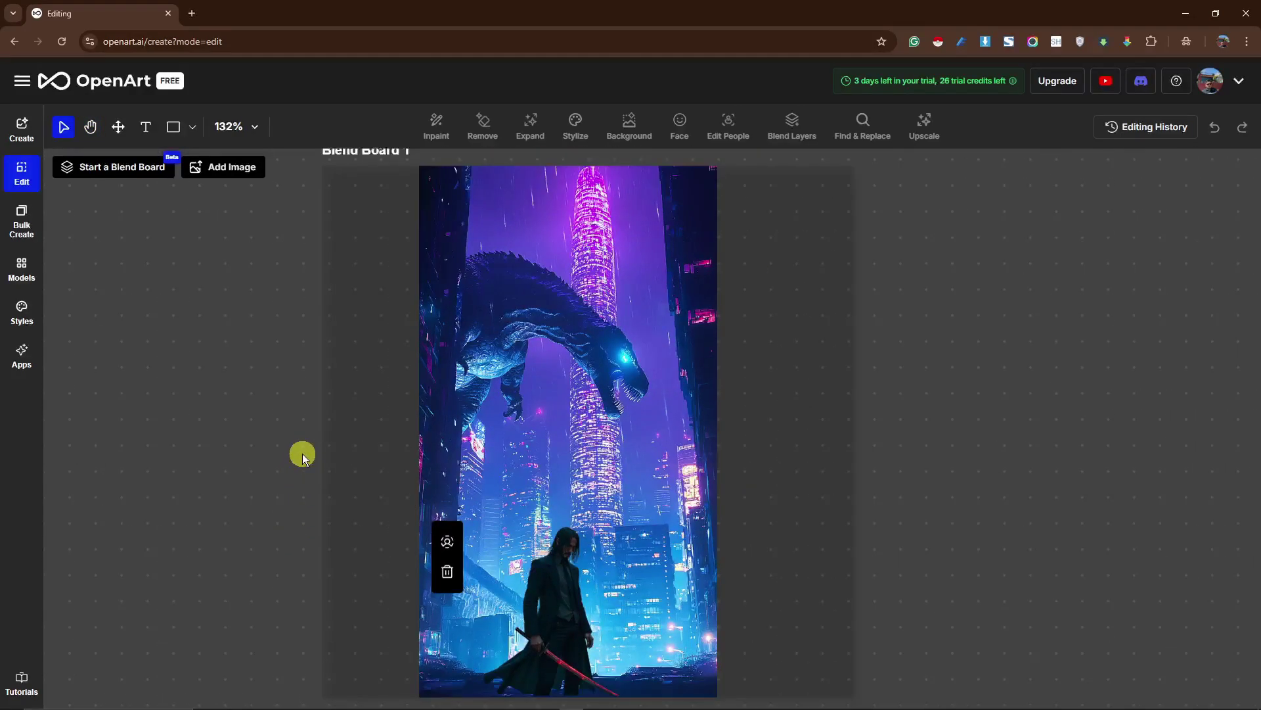
click(546, 299)
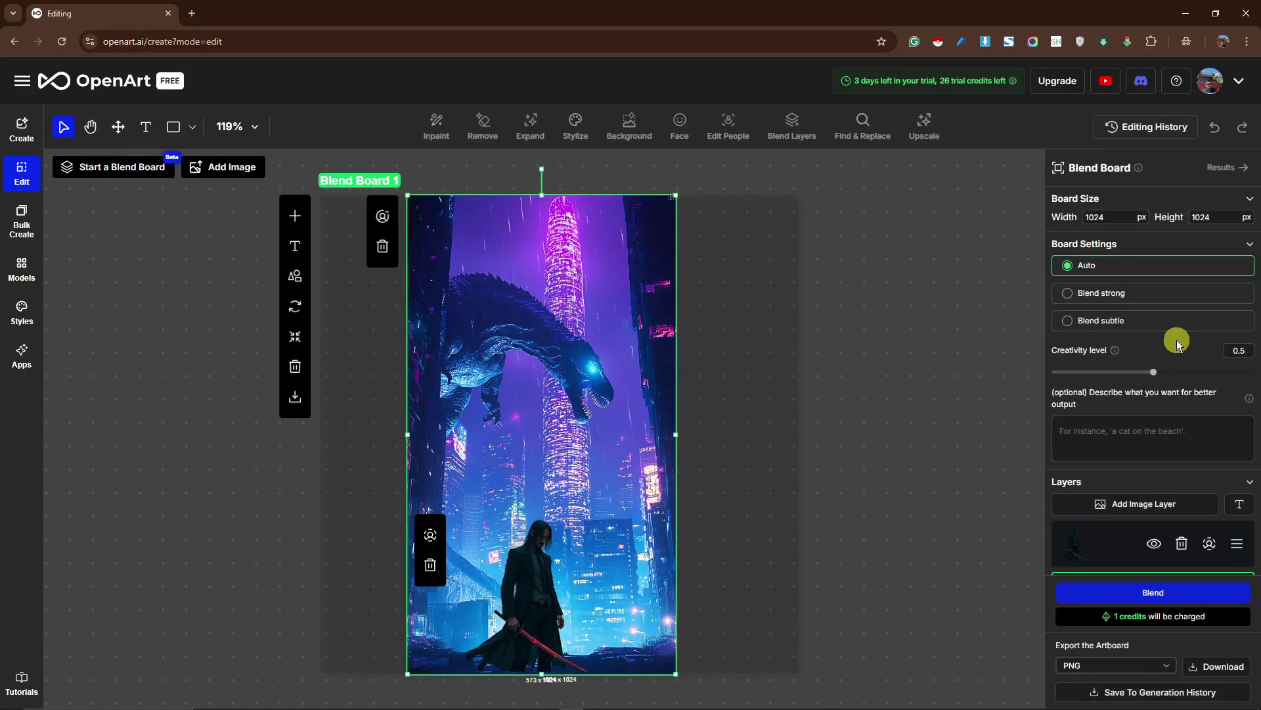
mouse_move(1126, 299)
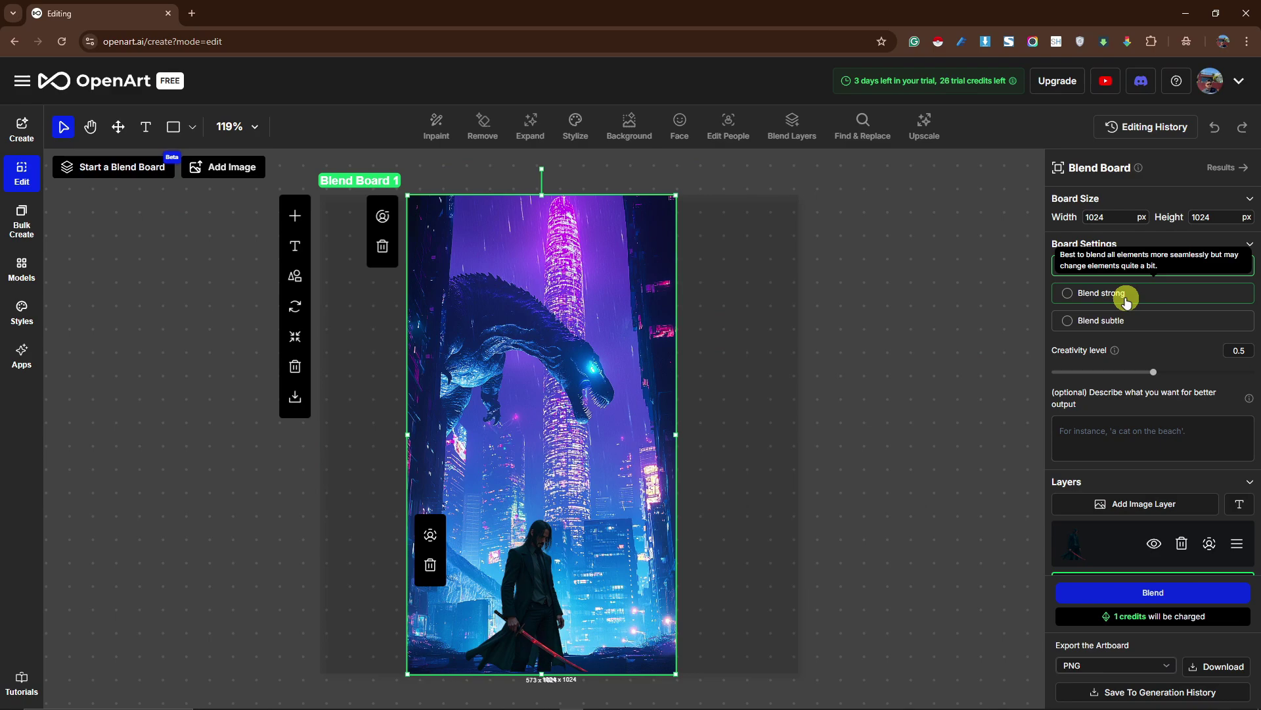
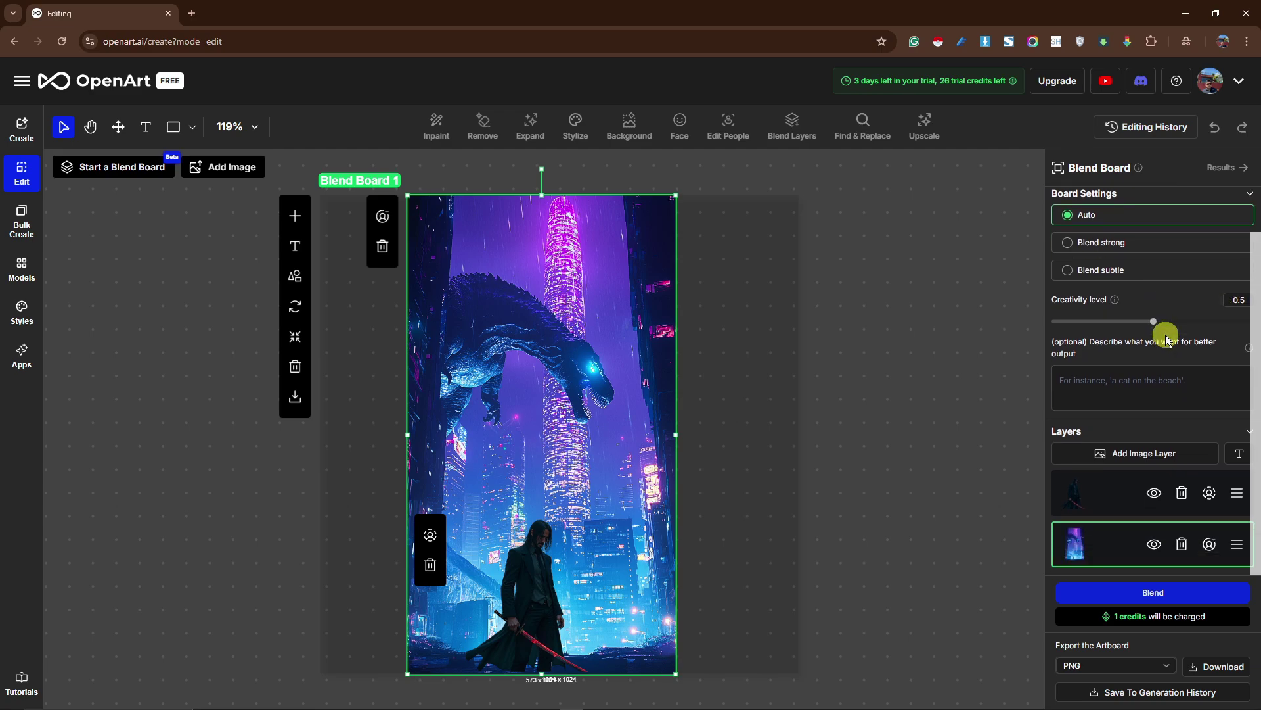
Step: Add a text layer reading "TUTORIALBOXX" near the top of the city image and shift it inside the picture's edges
click(1240, 455)
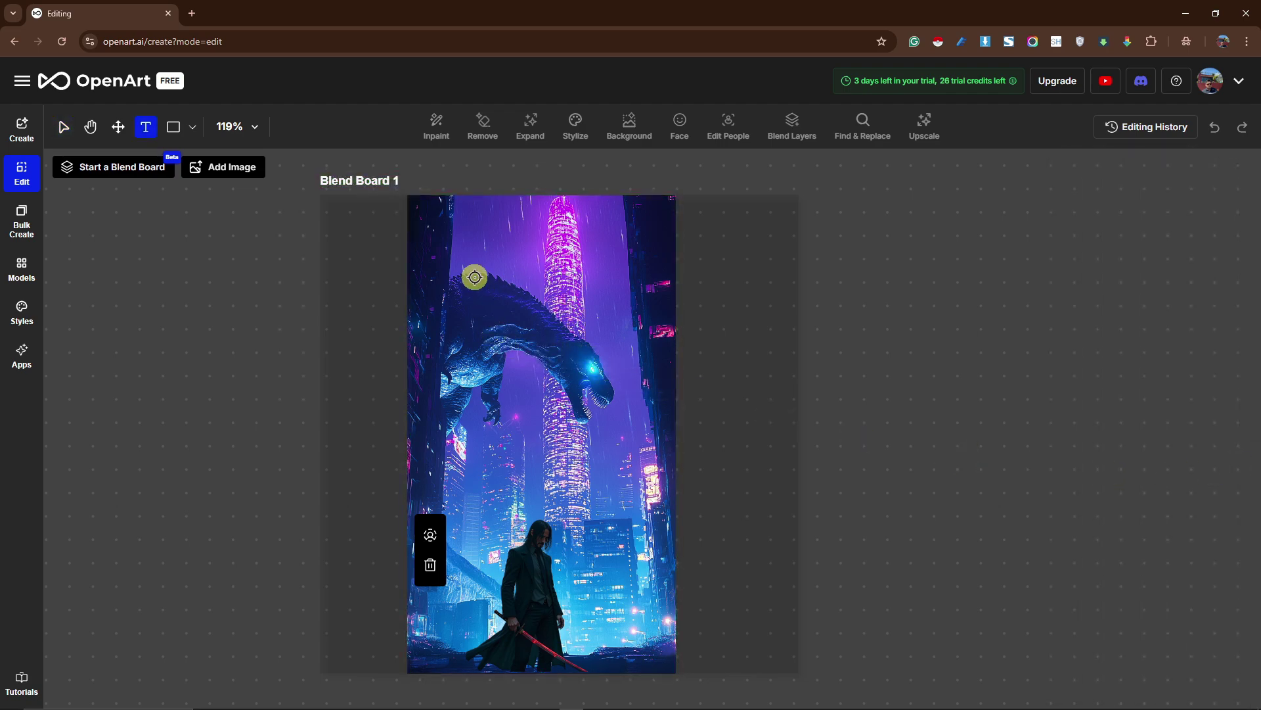
click(538, 216)
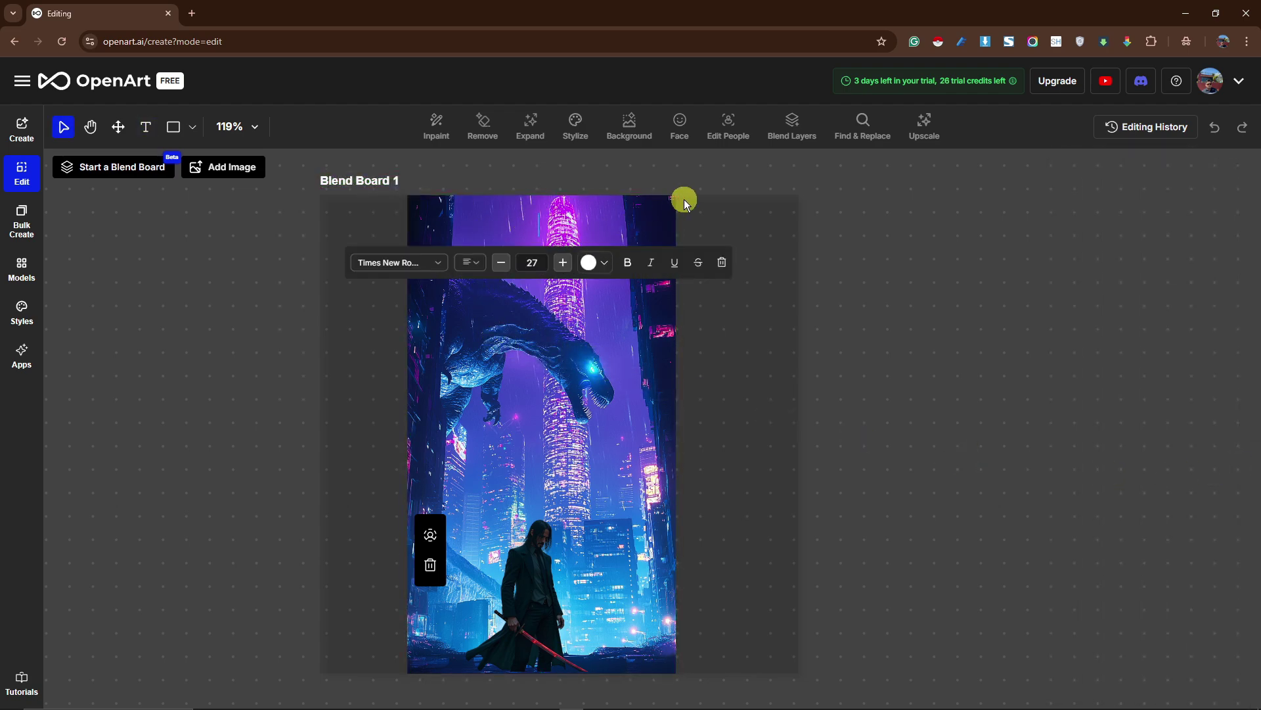
text(TUTORIALB)
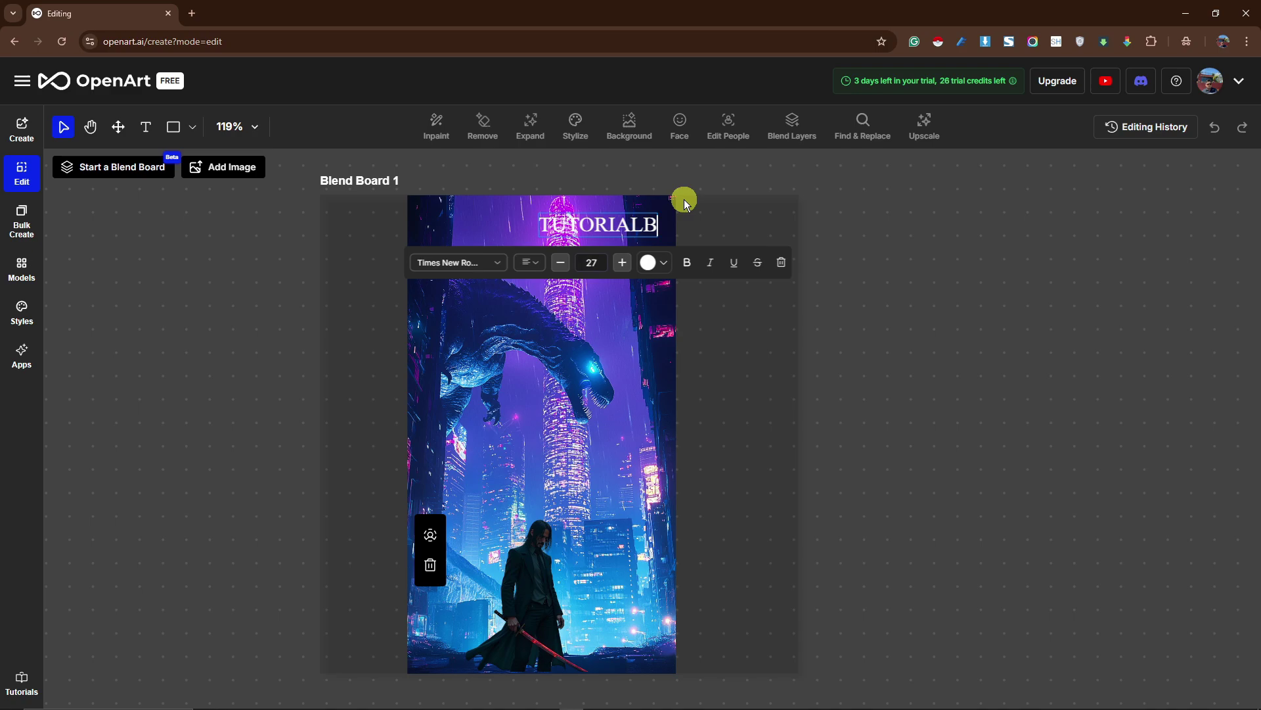
text(OXX)
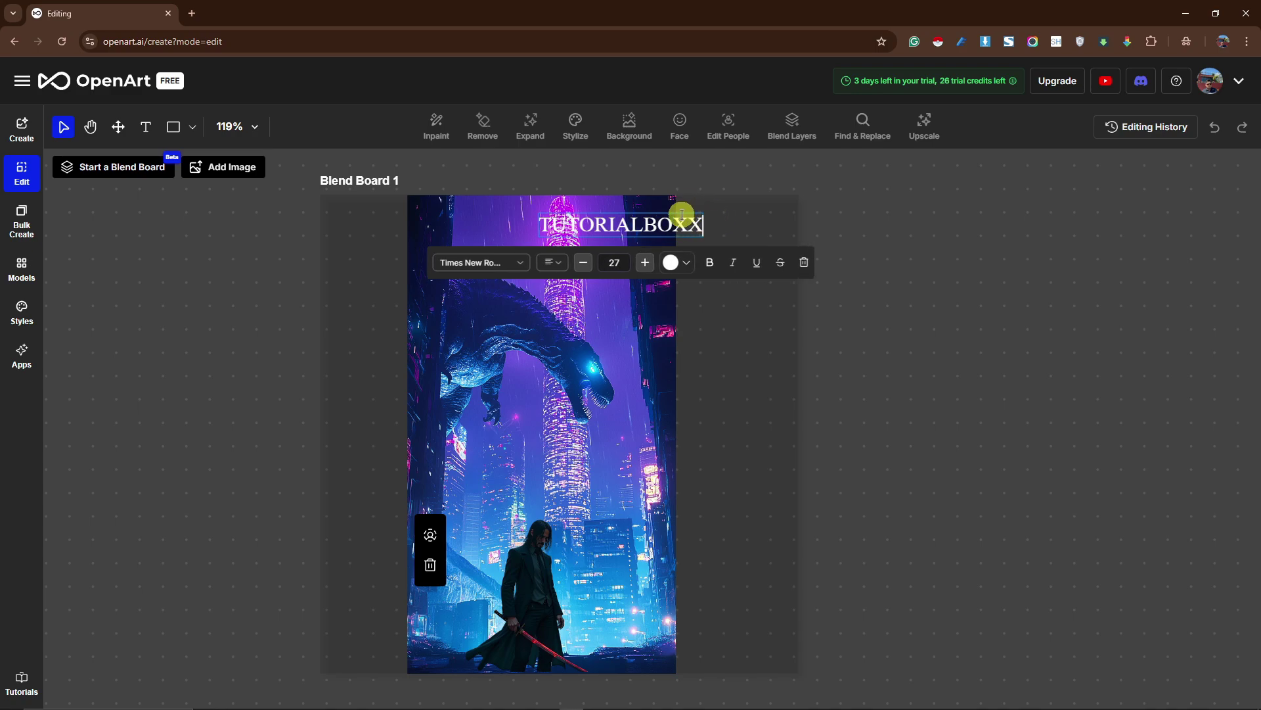
click(682, 216)
click(642, 219)
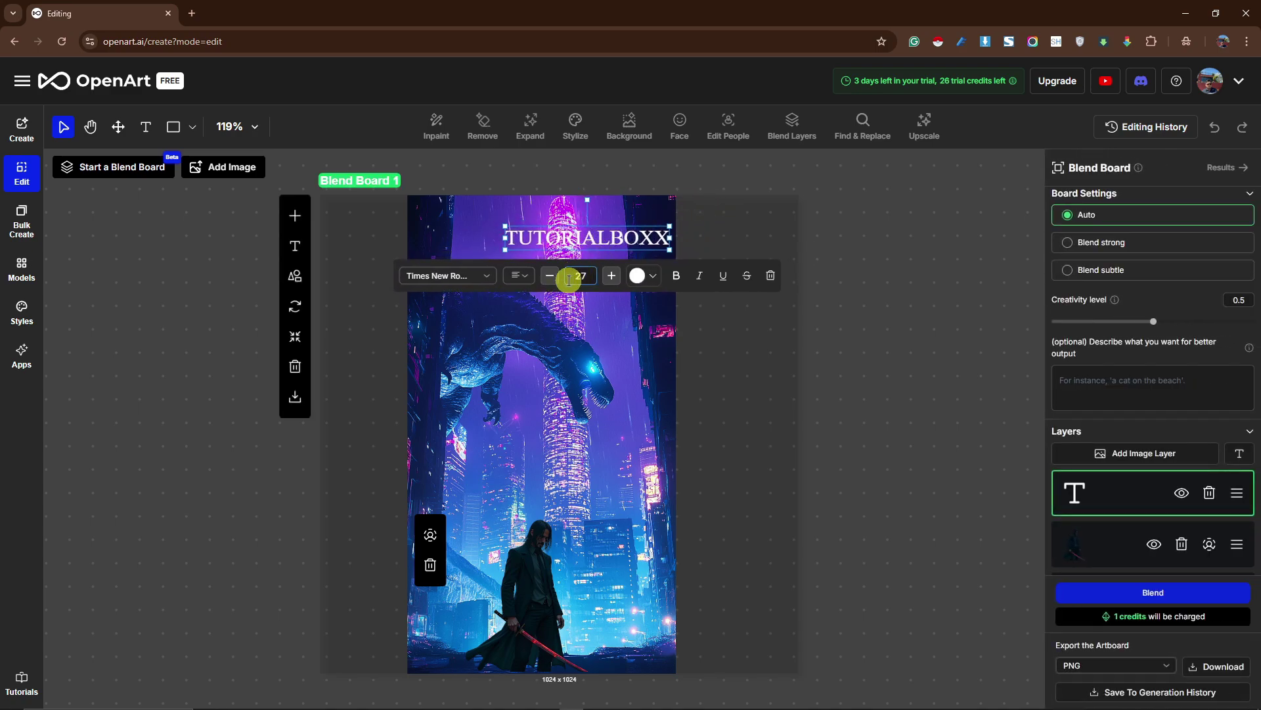
Step: Recolour the TUTORIALBOXX text to a reddish brown and change its font to Georgia
click(640, 276)
click(643, 435)
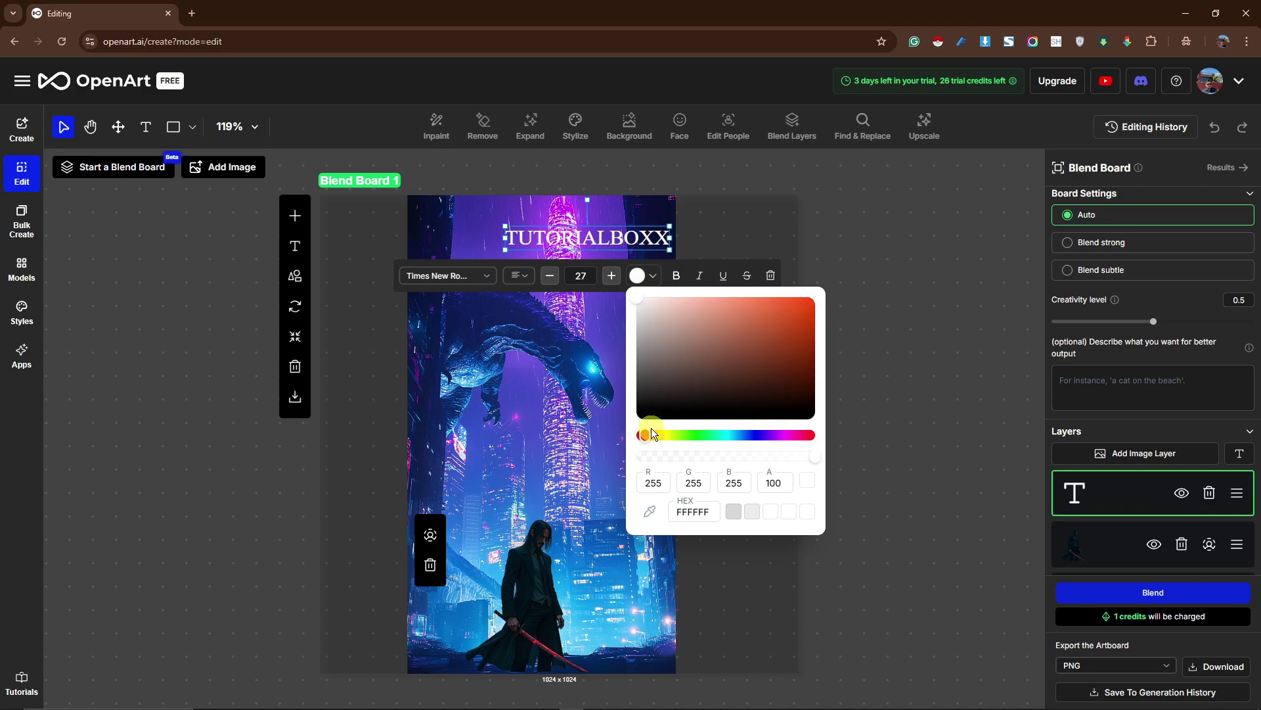
drag(723, 321, 779, 335)
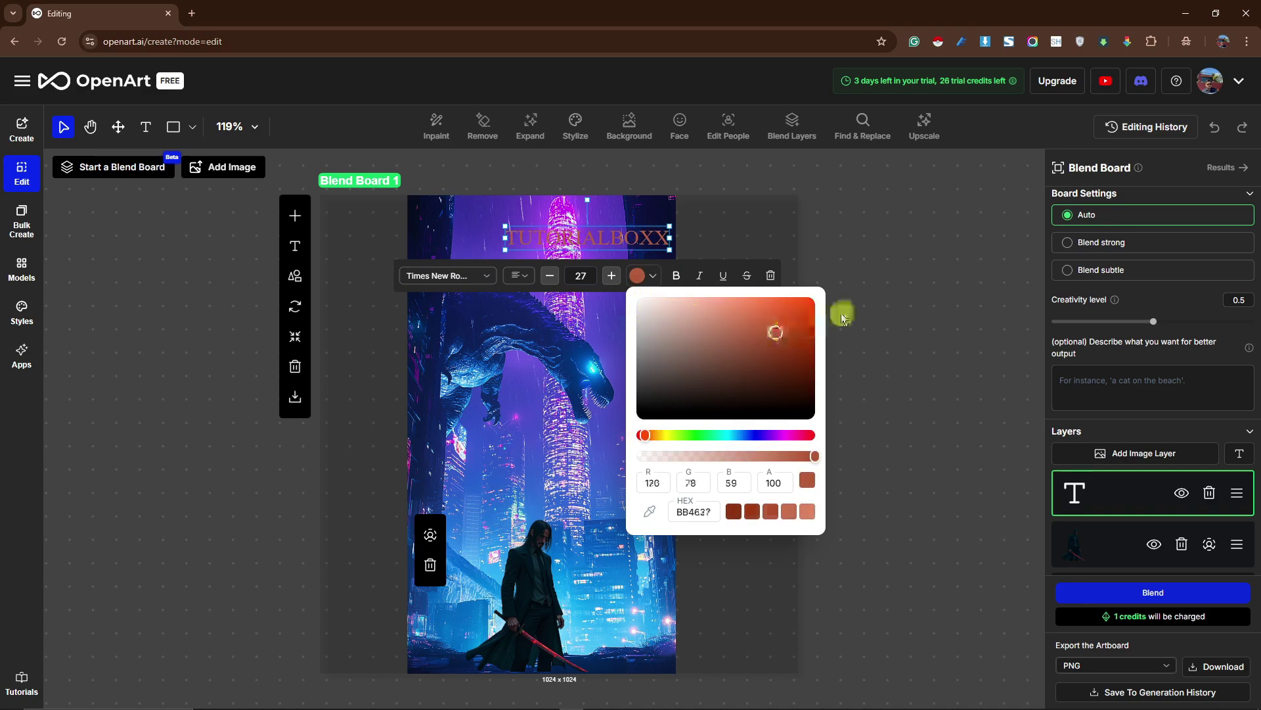
click(907, 279)
click(491, 277)
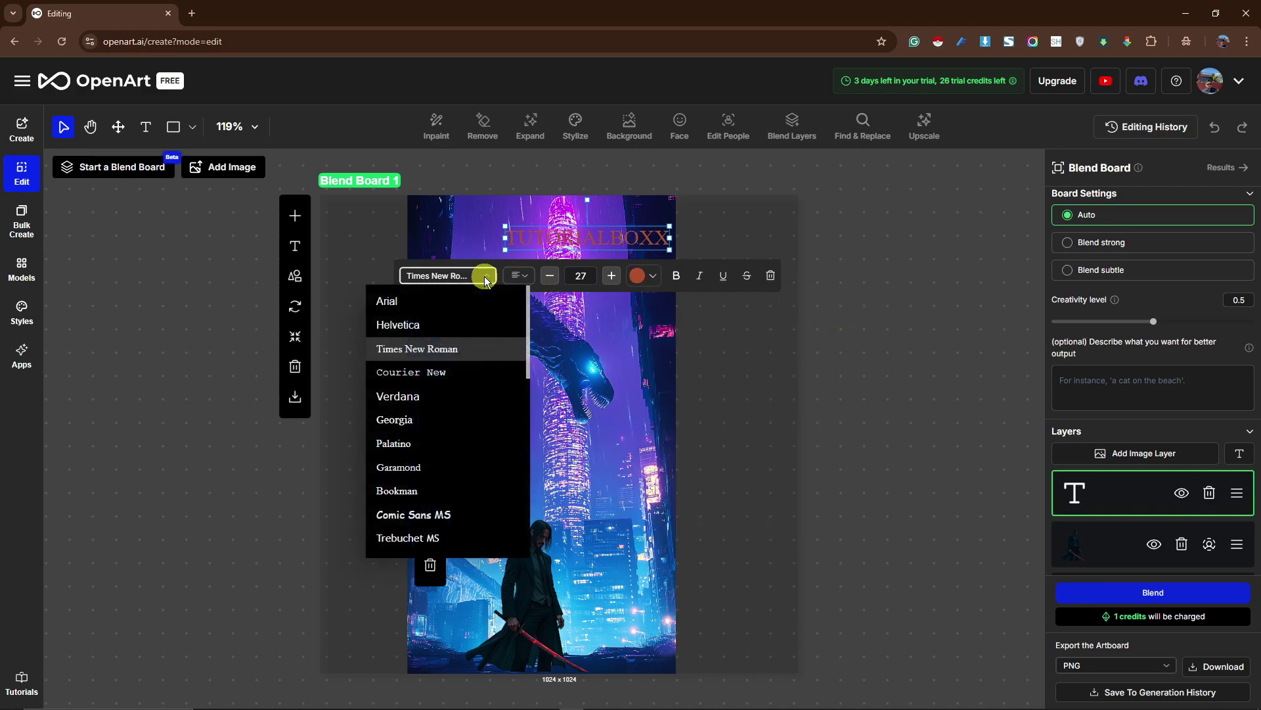
click(430, 422)
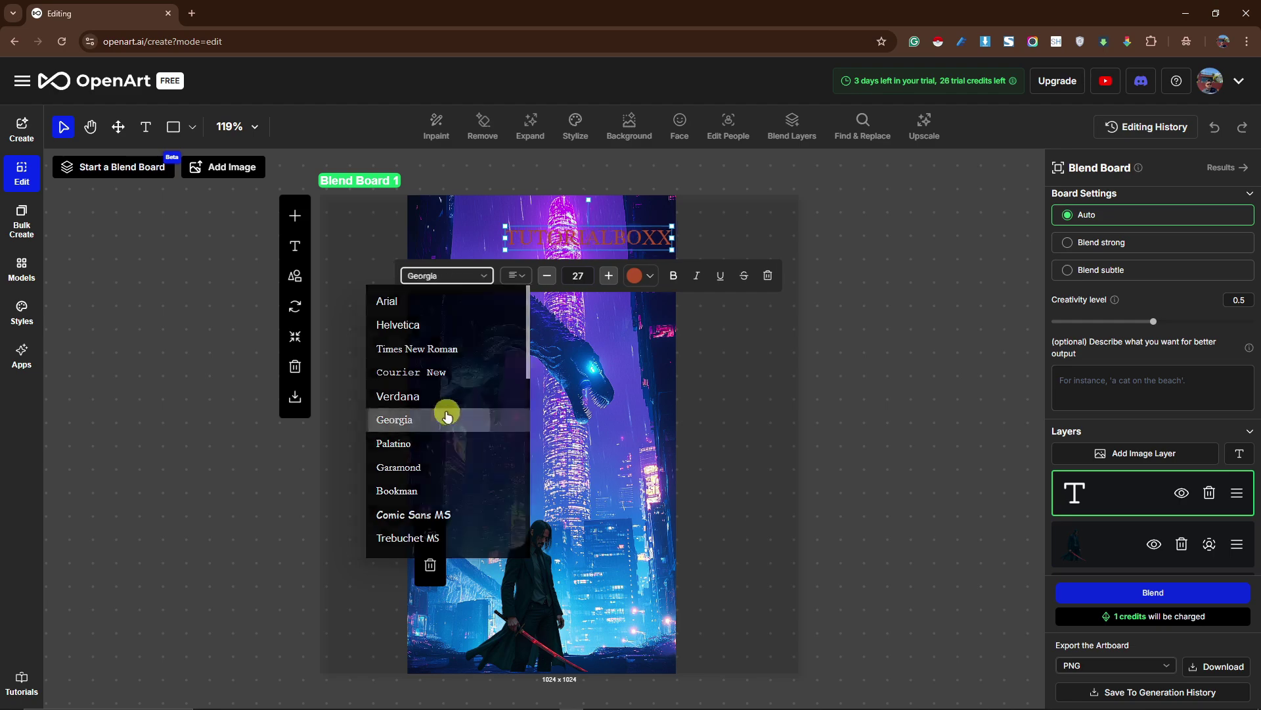
click(815, 303)
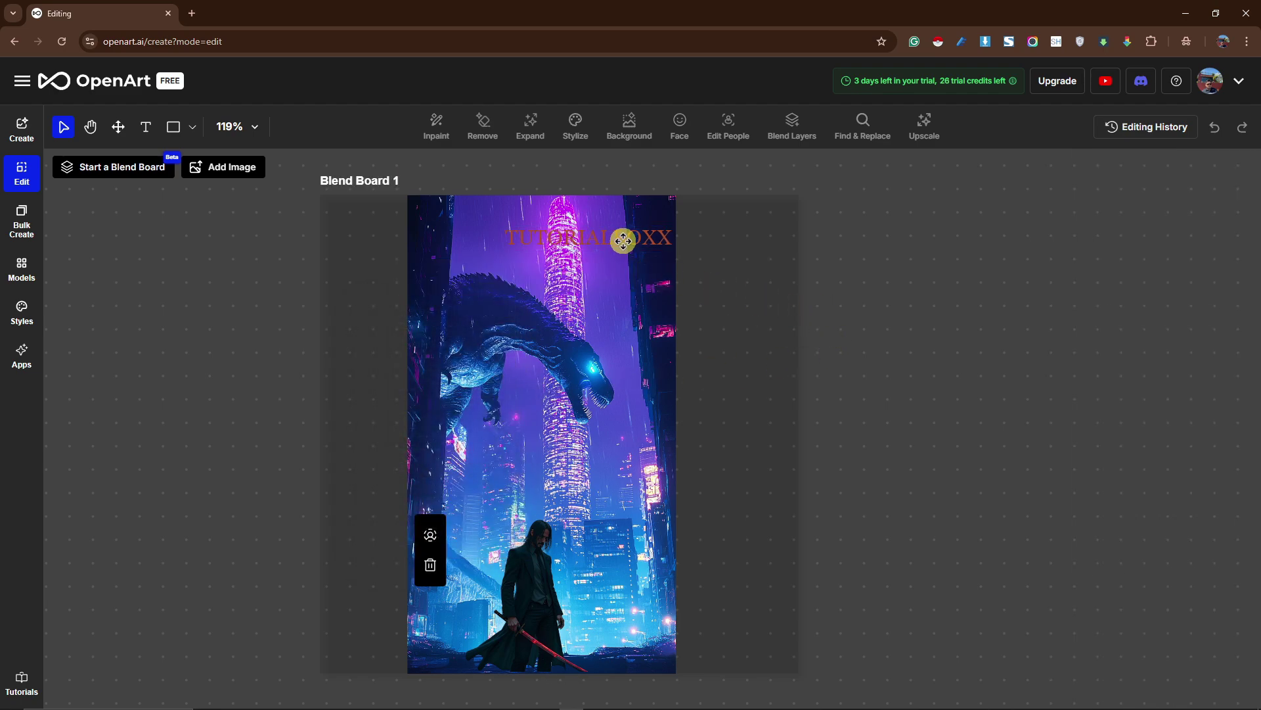
Step: Scale the TUTORIALBOXX text down and place it in the upper-left corner of the city image
drag(624, 238, 533, 222)
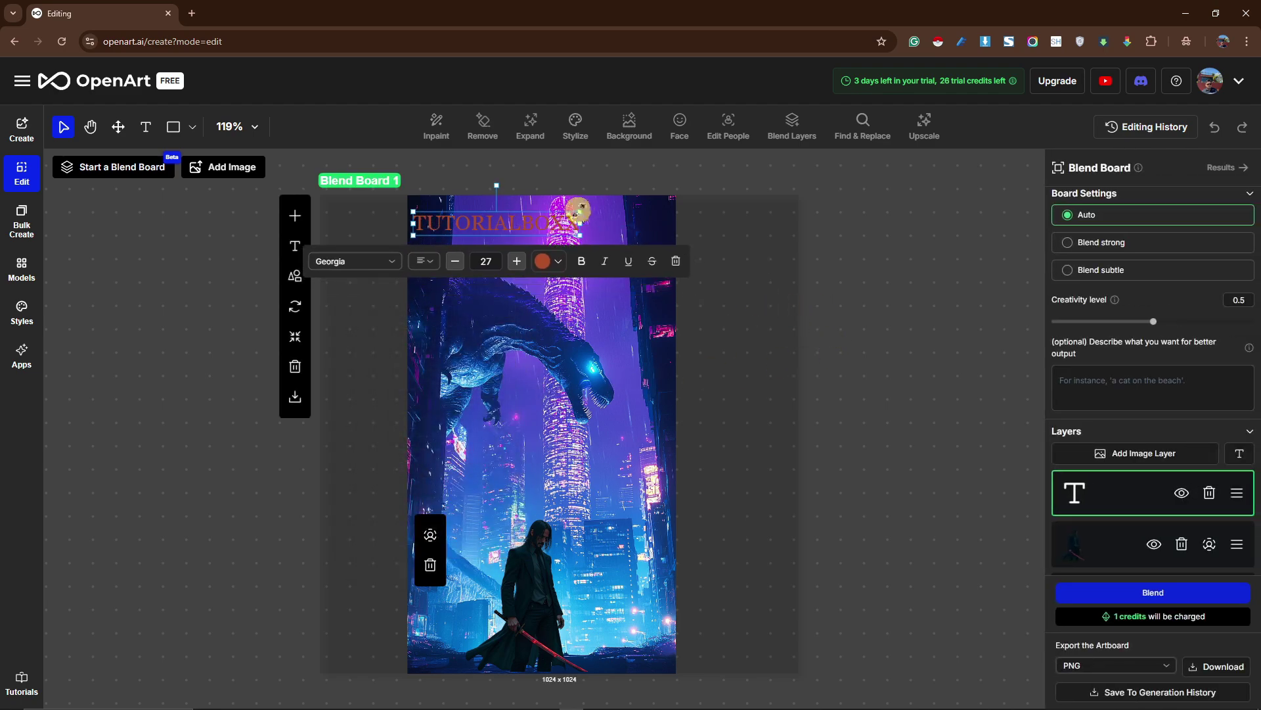
click(821, 196)
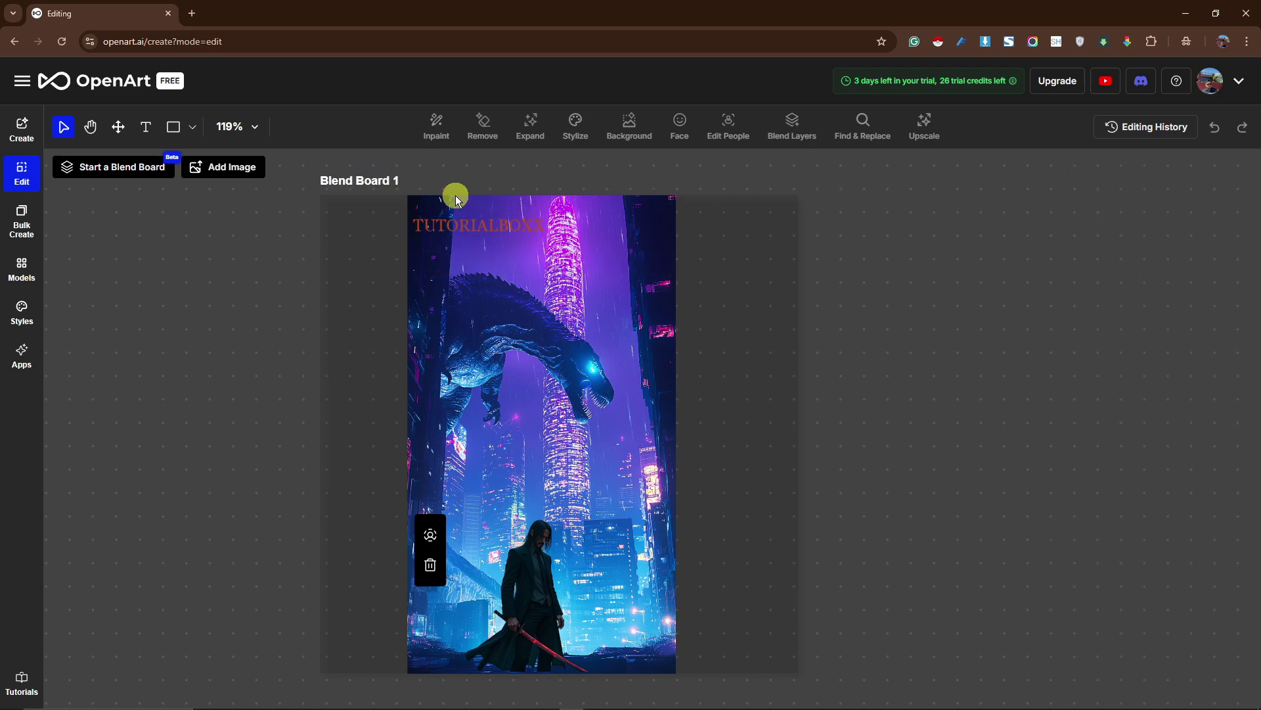
drag(485, 225, 482, 209)
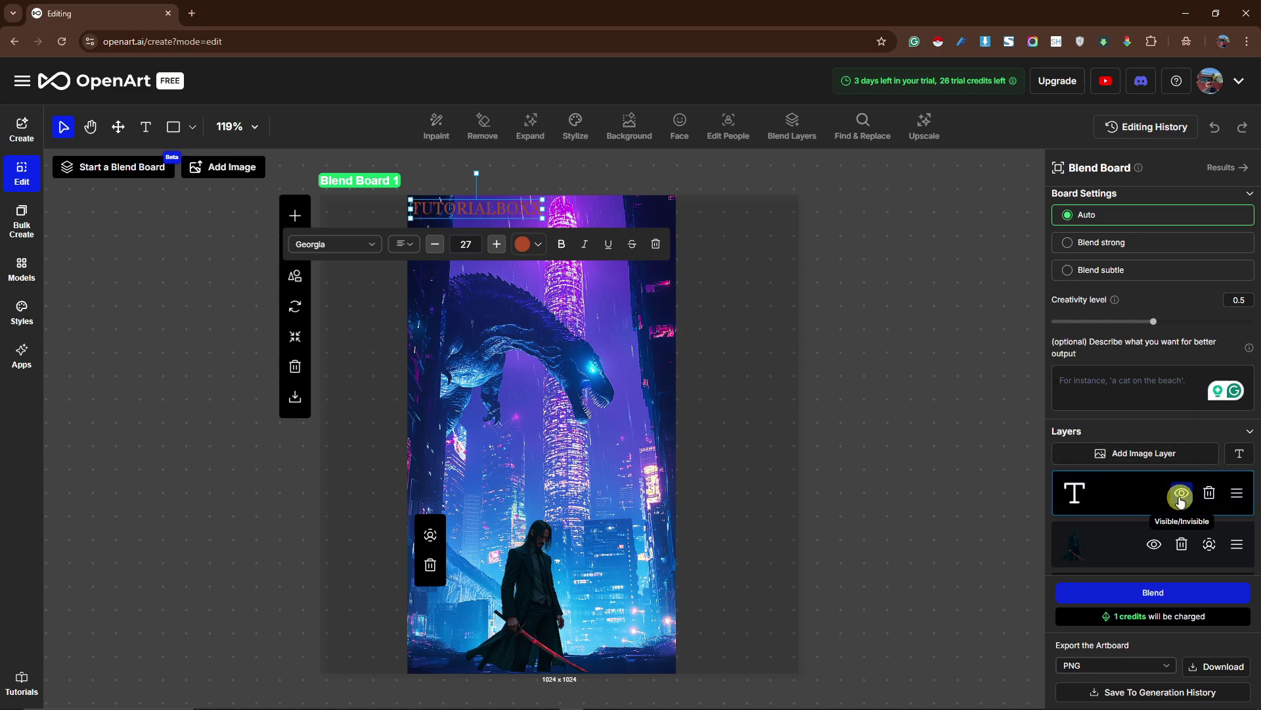
Step: Toggle the swordsman layer's visibility, review the layer list, and check the artboard's export formats, keeping PNG
click(1155, 546)
click(1155, 545)
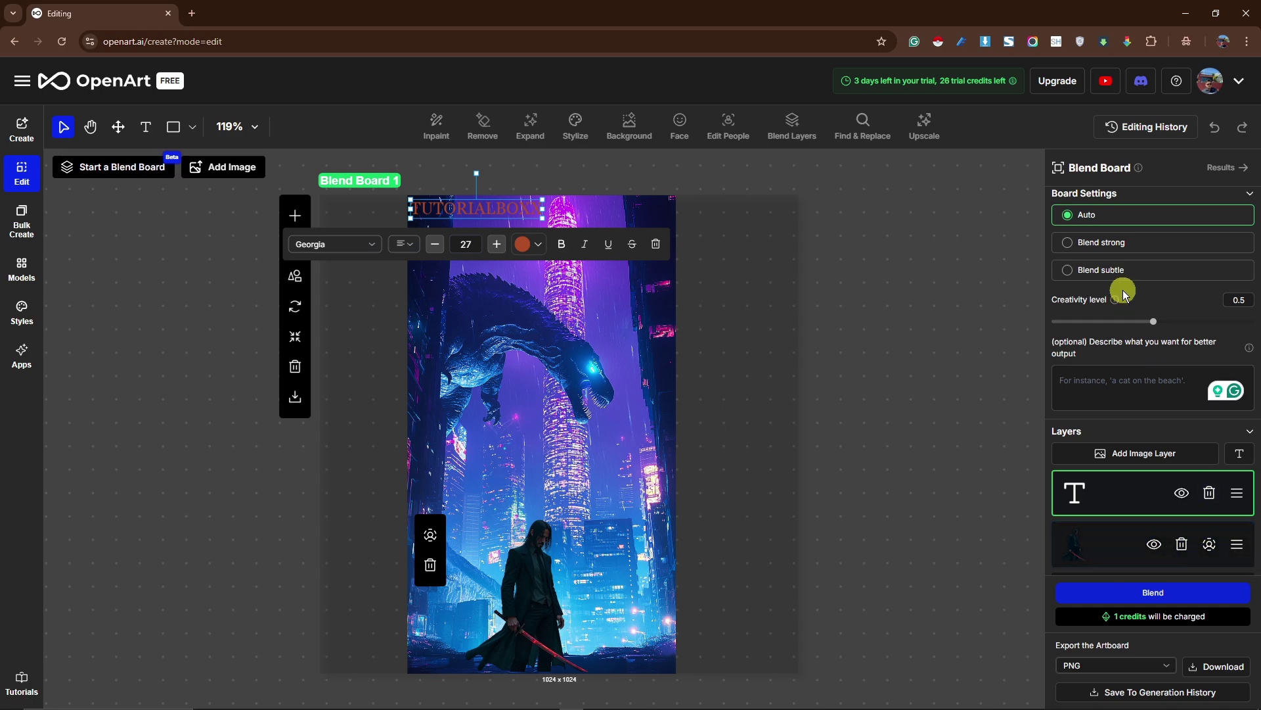
click(808, 344)
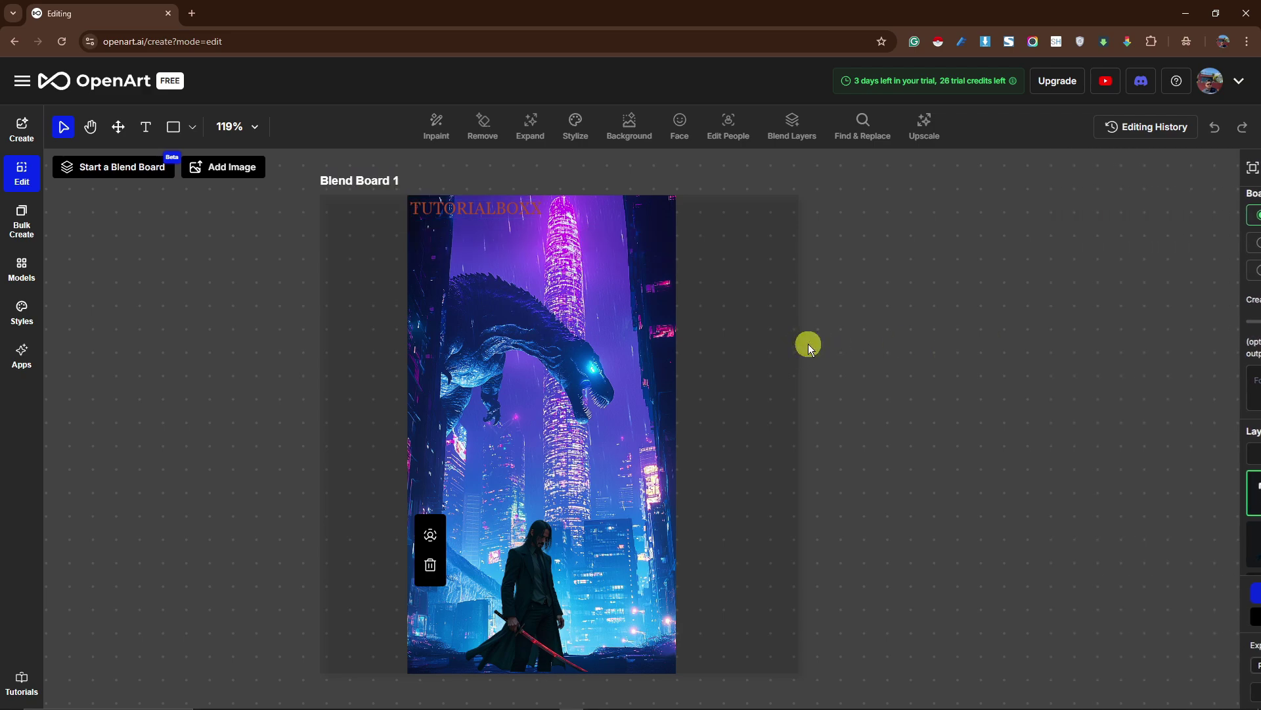
click(631, 374)
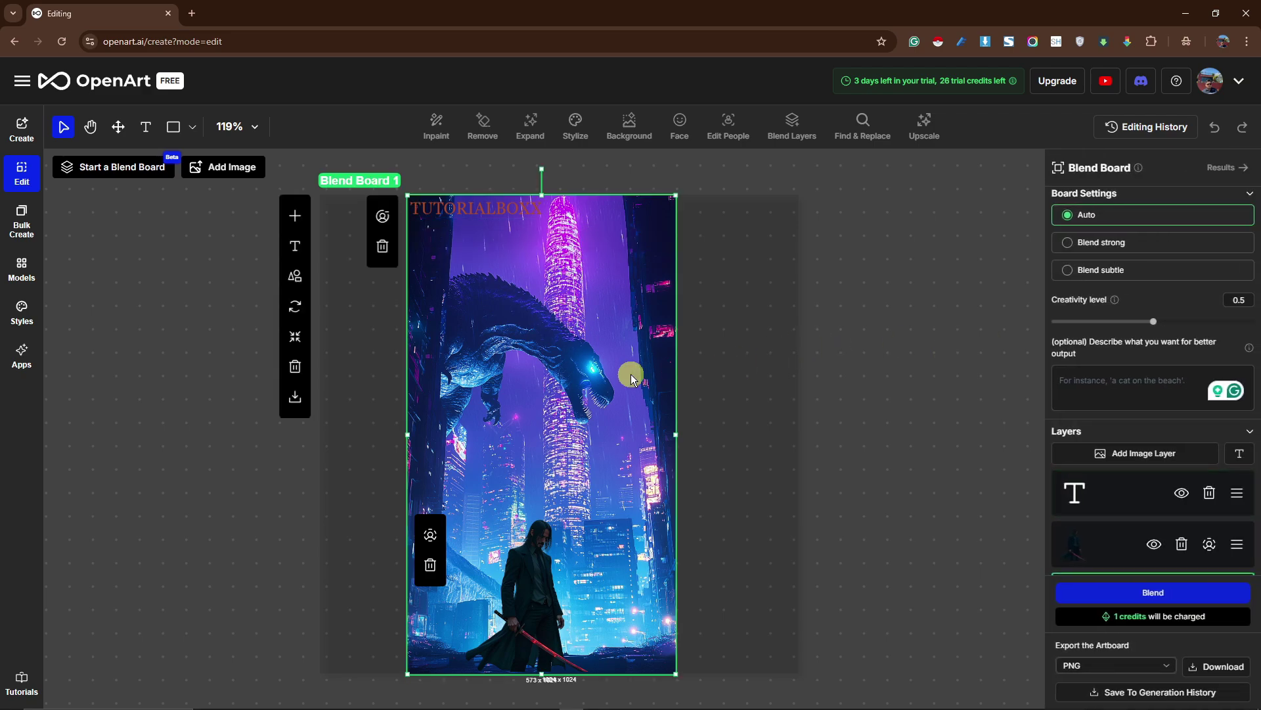
click(1146, 454)
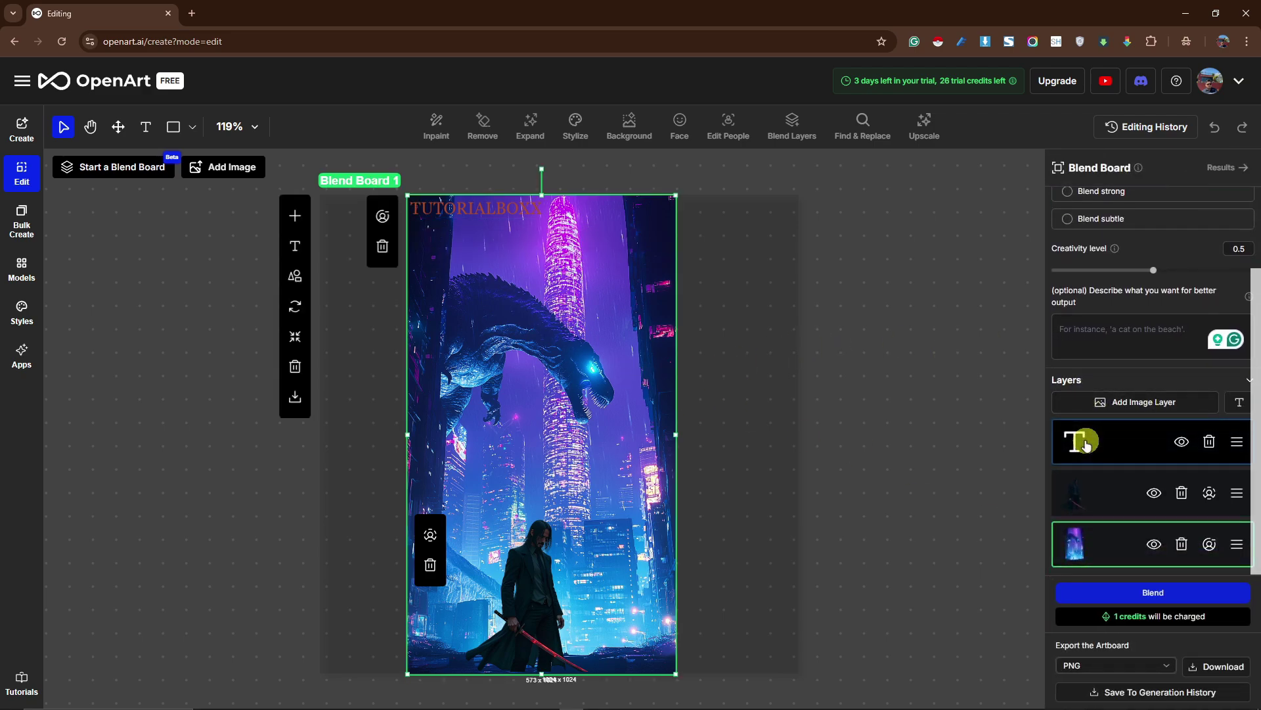
click(1156, 664)
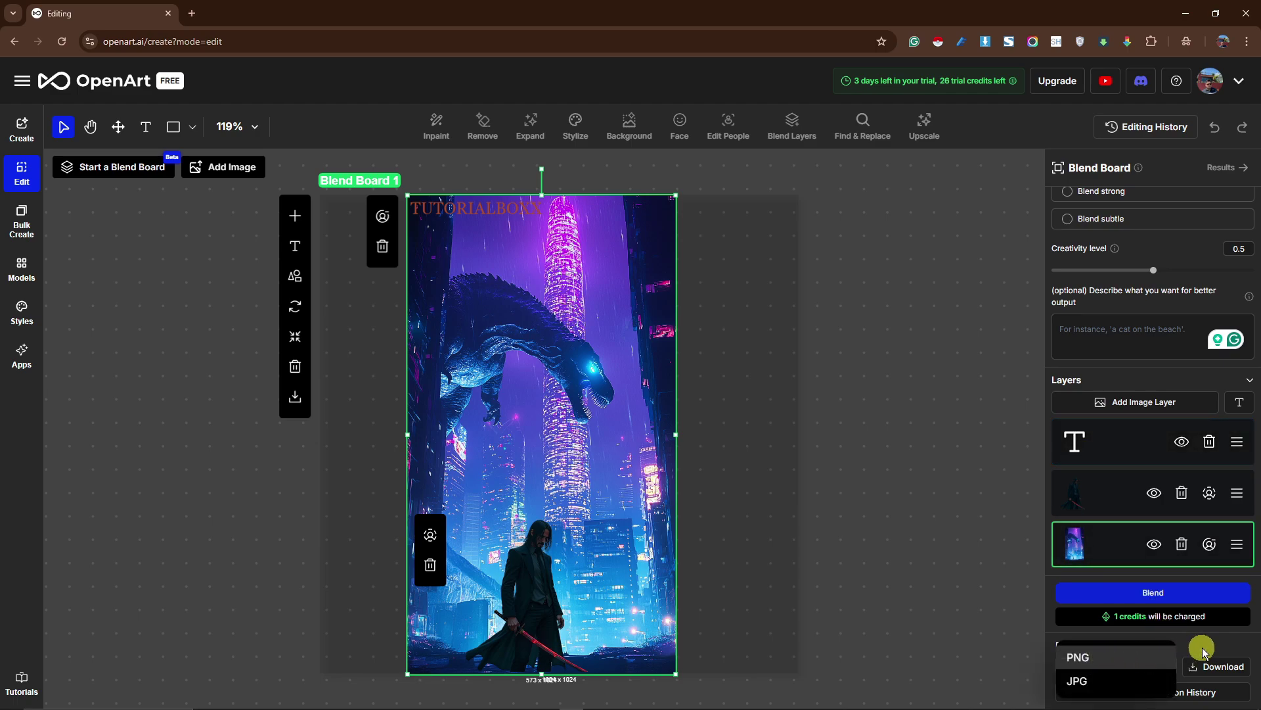
click(1137, 657)
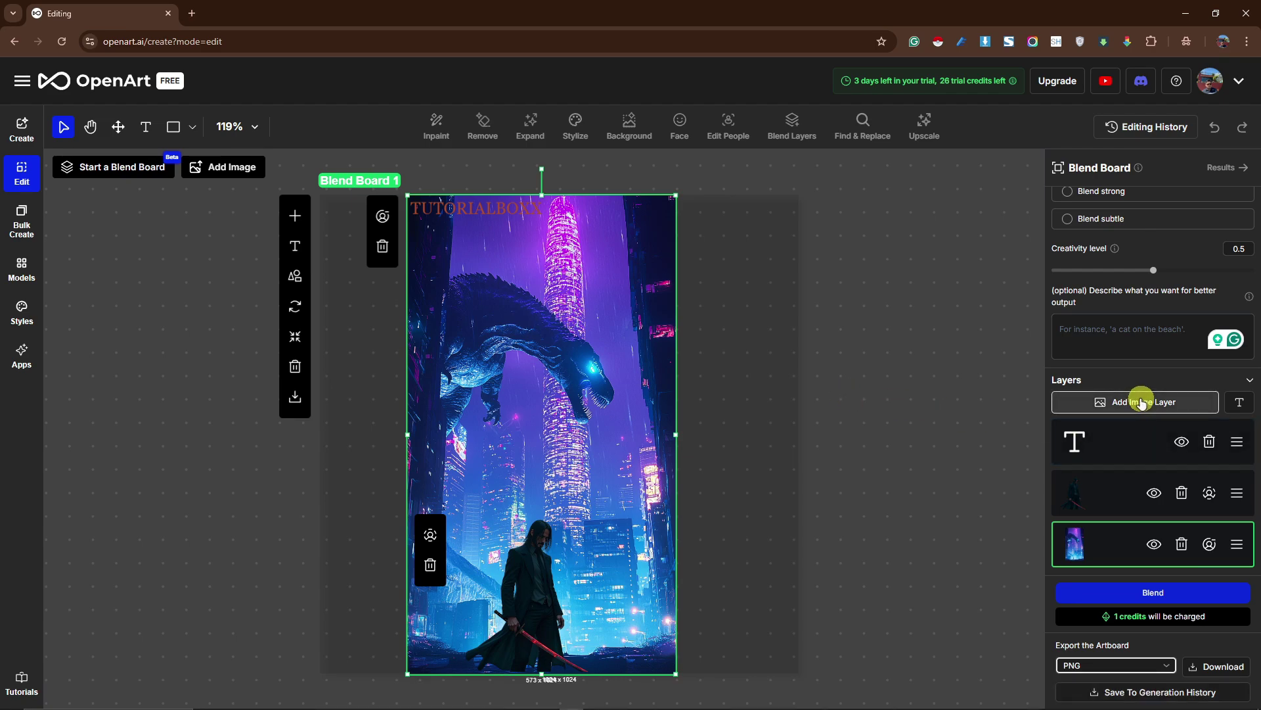
Step: Add woman-6805813_1280 from the Desktop as a new image layer and delete the TUTORIALBOXX text layer
click(1091, 399)
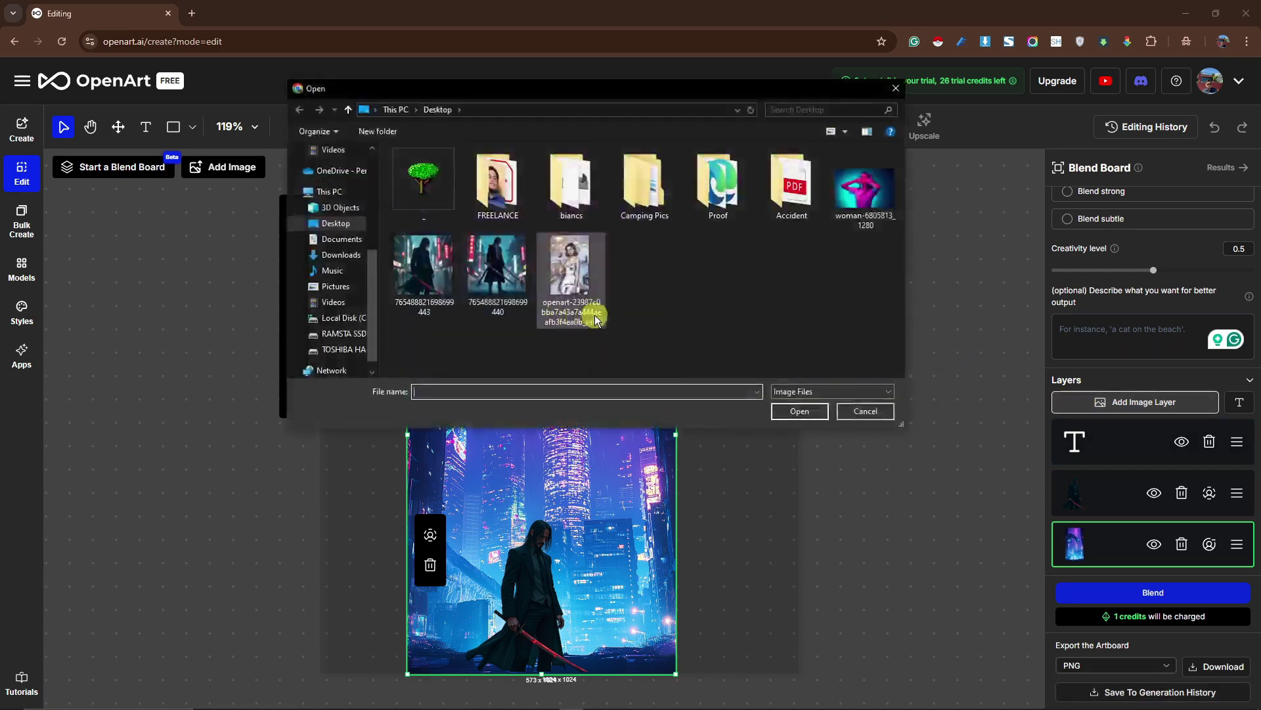
double_click(864, 191)
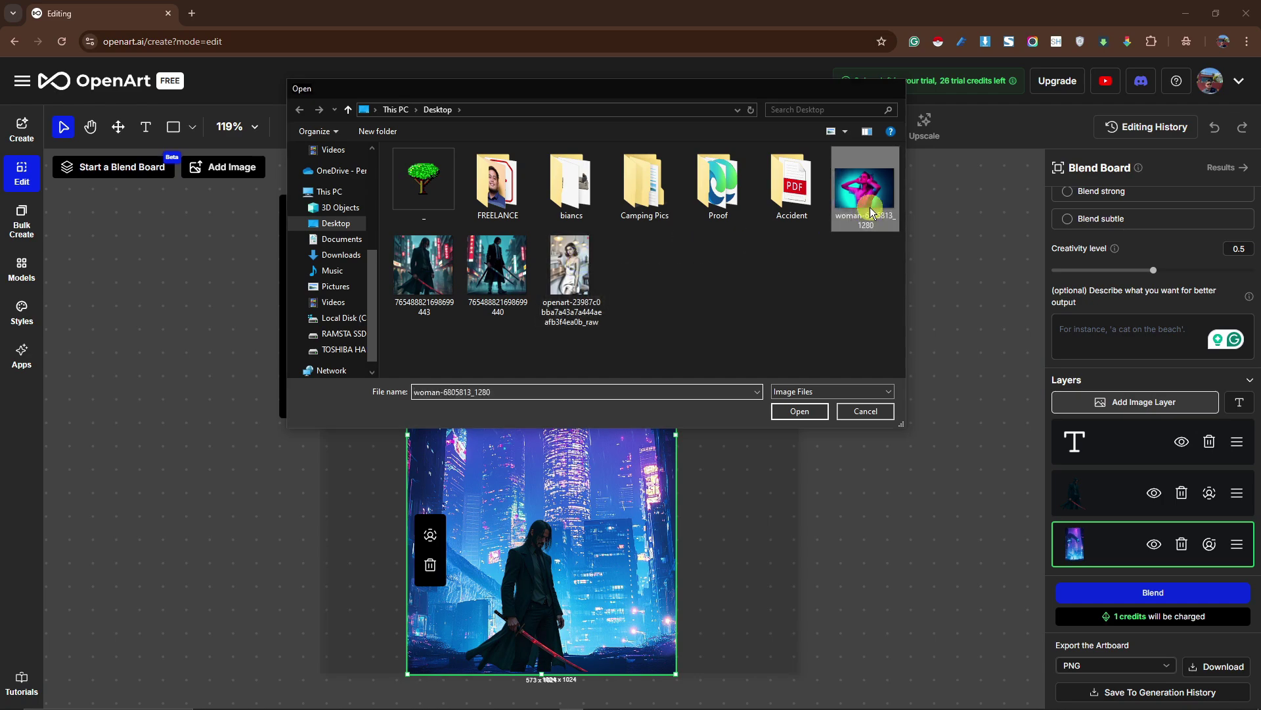
click(450, 205)
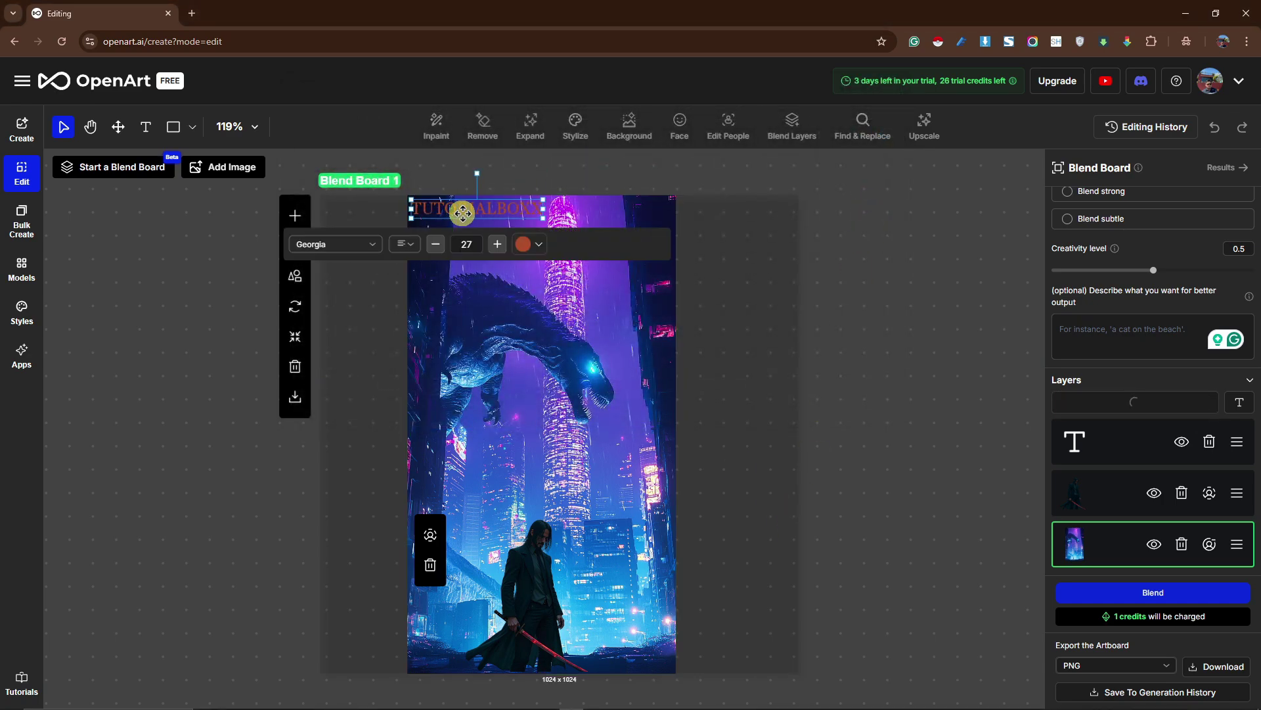
click(709, 268)
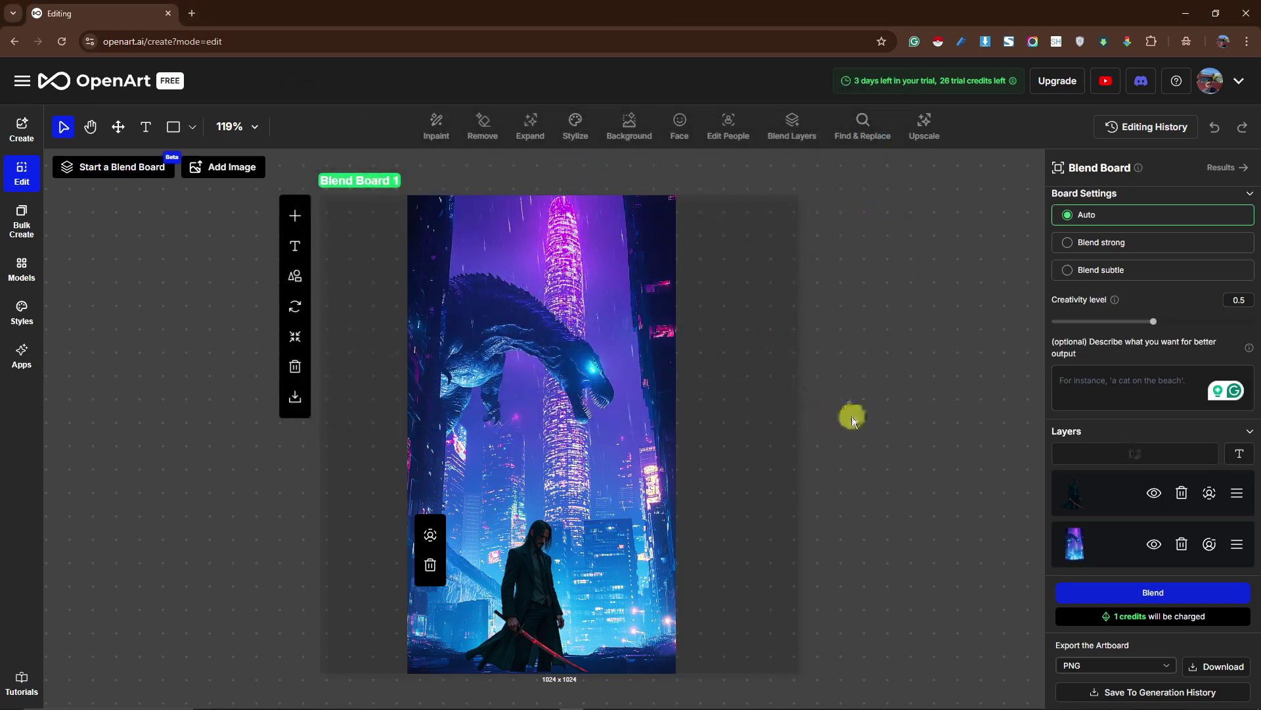
Step: Enlarge the swordsman layer to about 420 x 420 and place it at the lower left of the city image
click(552, 576)
drag(455, 515, 416, 475)
mouse_move(514, 565)
mouse_down()
mouse_move(484, 558)
mouse_move(502, 565)
mouse_up()
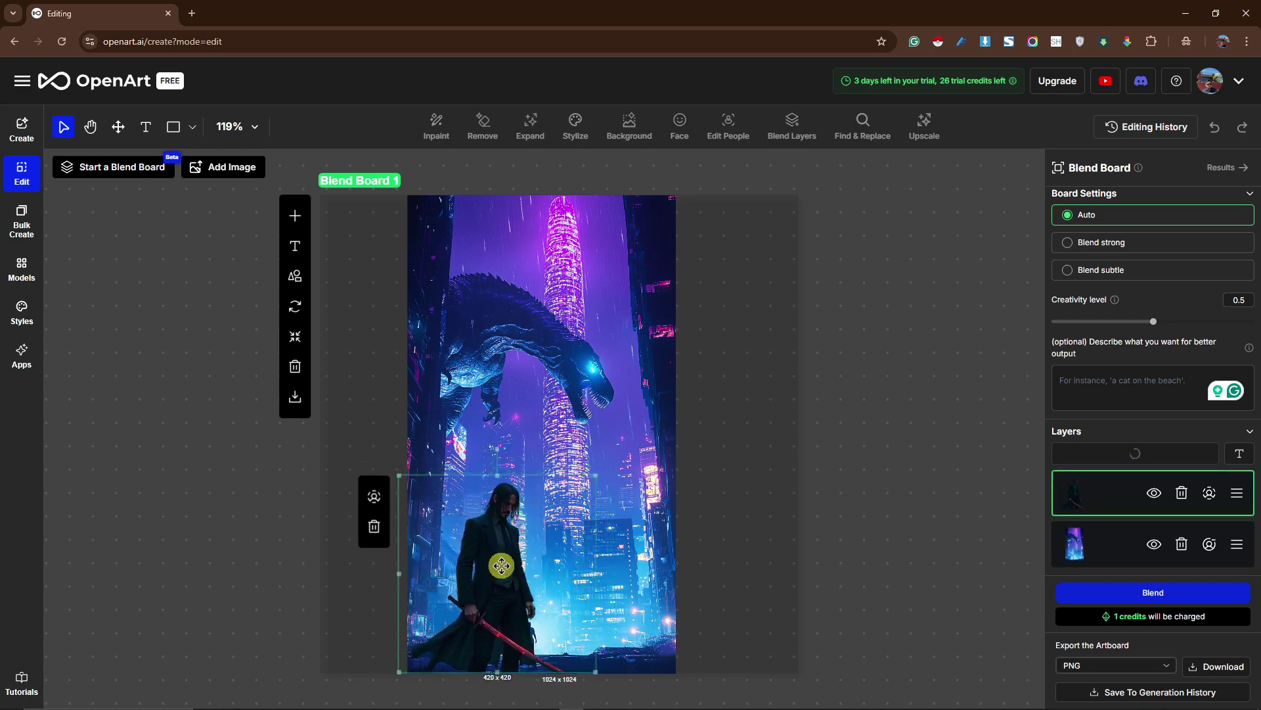
Step: Scale the woman layer to about 379 x 252 and place it beside the swordsman at the city image's lower right
key(ctrl+v)
drag(566, 436, 613, 555)
scroll(734, 478, down, 2)
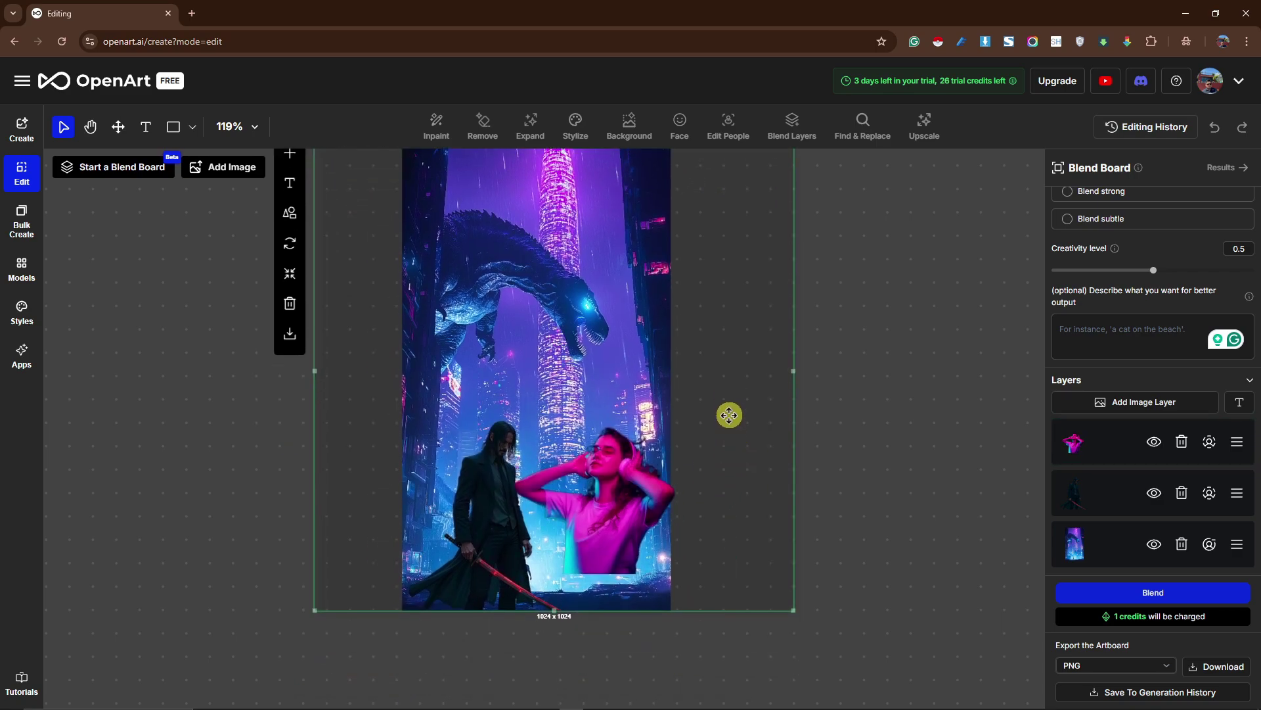
drag(707, 428, 644, 471)
drag(568, 541, 605, 567)
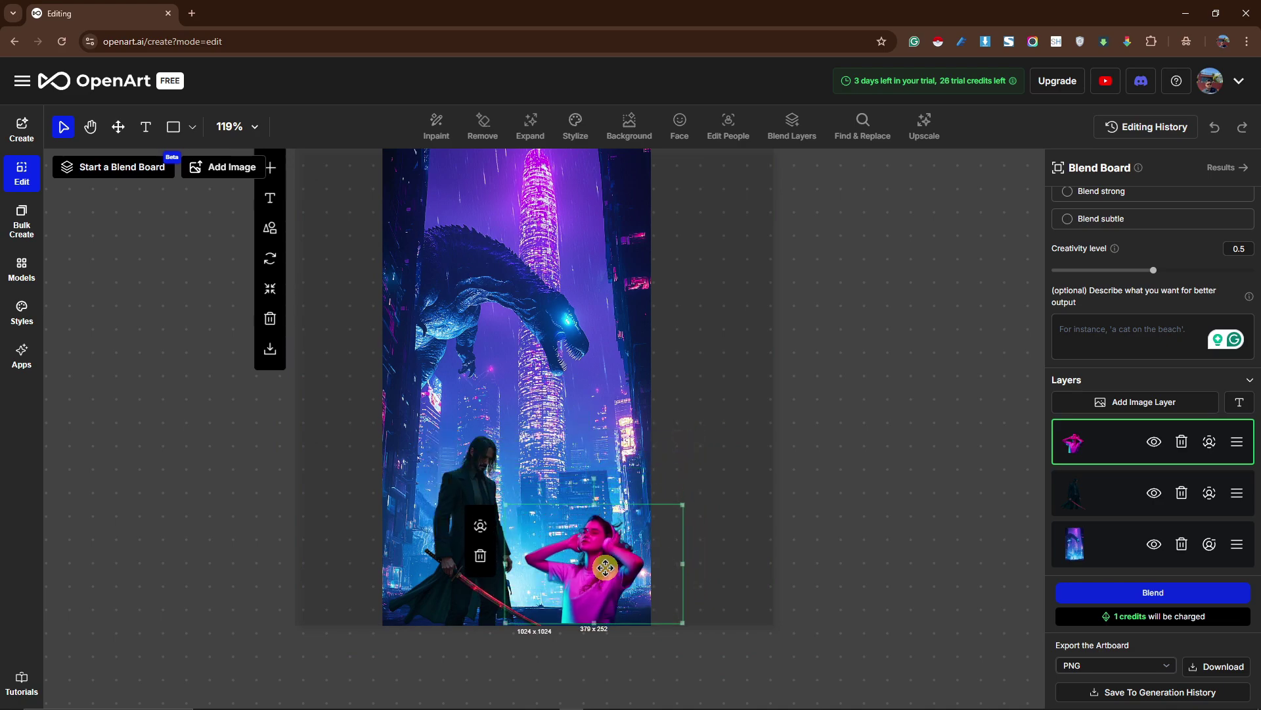
click(762, 457)
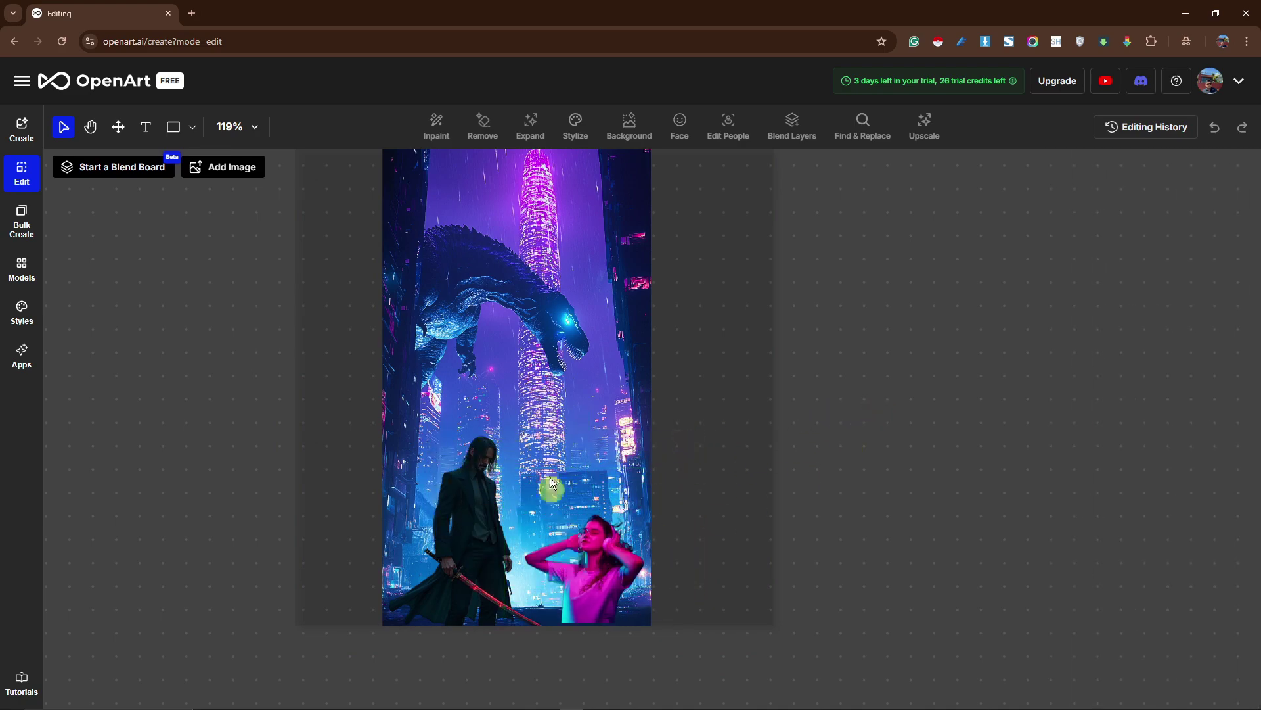
Step: Set the board to Blend strong with a creativity level of 0.21
click(510, 277)
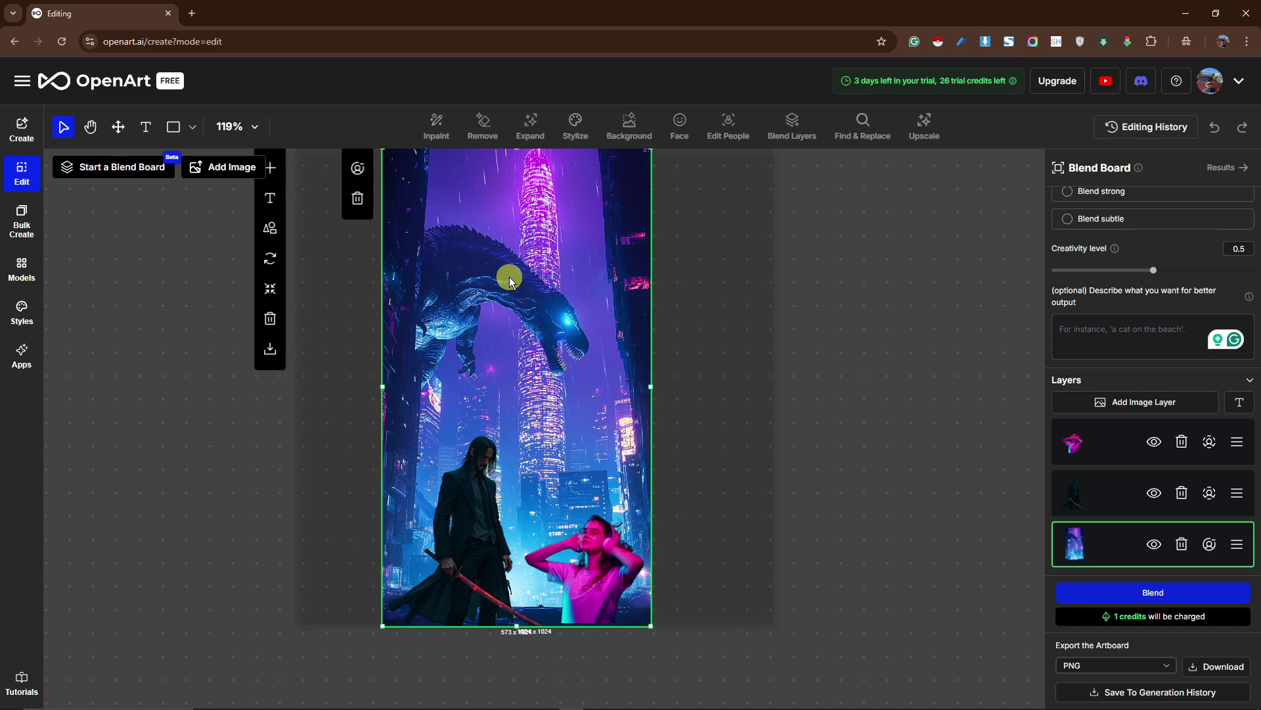
mouse_move(1239, 442)
mouse_down()
mouse_move(1239, 549)
mouse_move(1242, 436)
mouse_up()
scroll(1110, 394, up, 2)
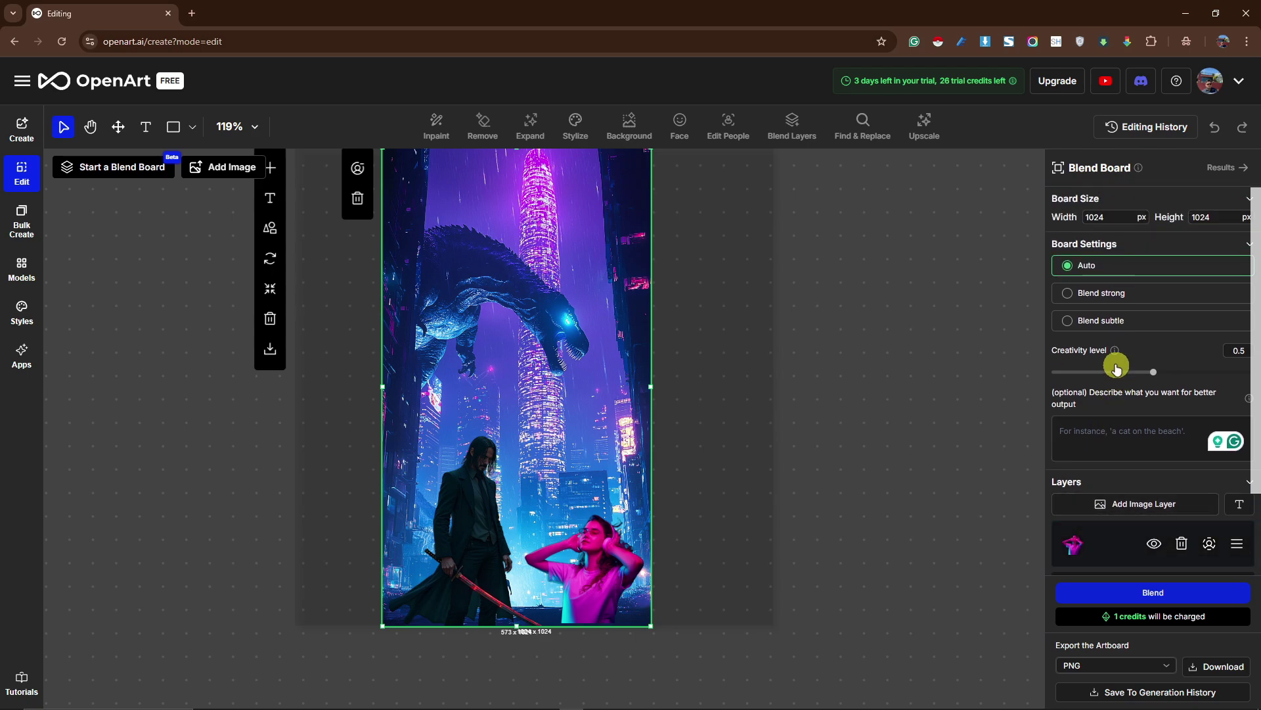
click(1069, 291)
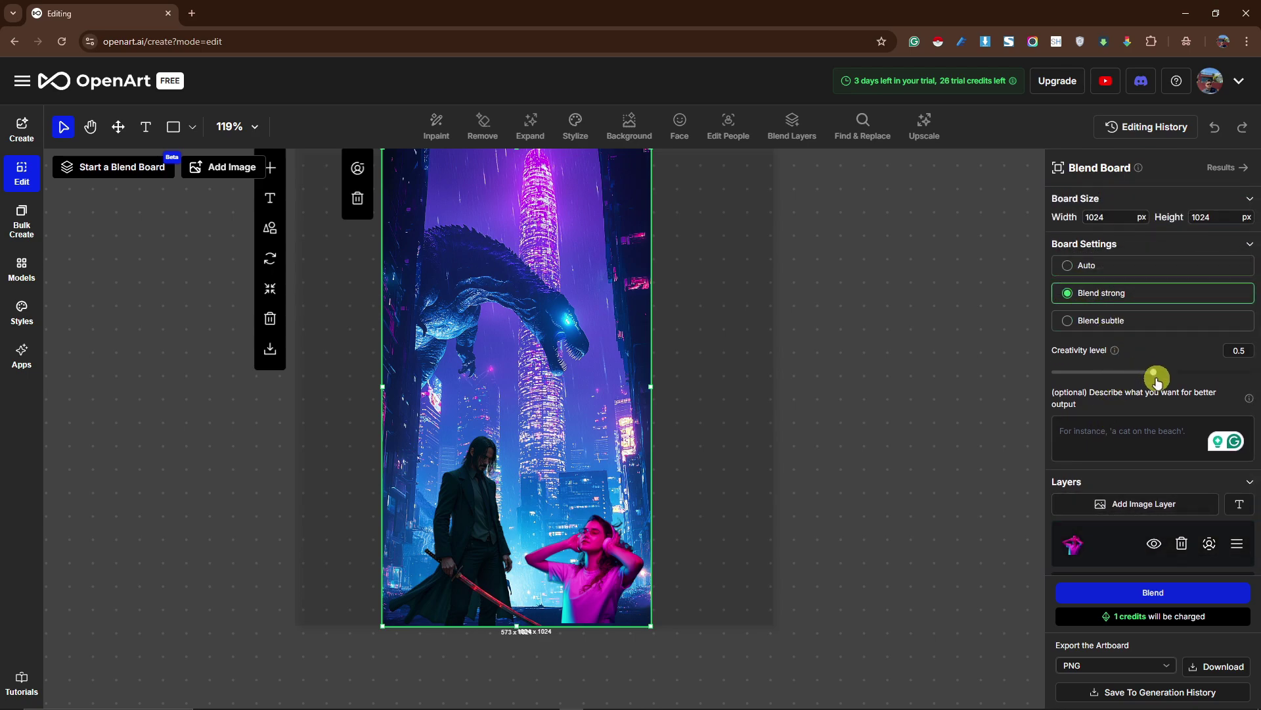
drag(1156, 379, 1097, 406)
Step: Describe the output as "Johnwick holding a samurai, a neon woman, with a background of a monster on neon street lights" and run the blend
click(1102, 437)
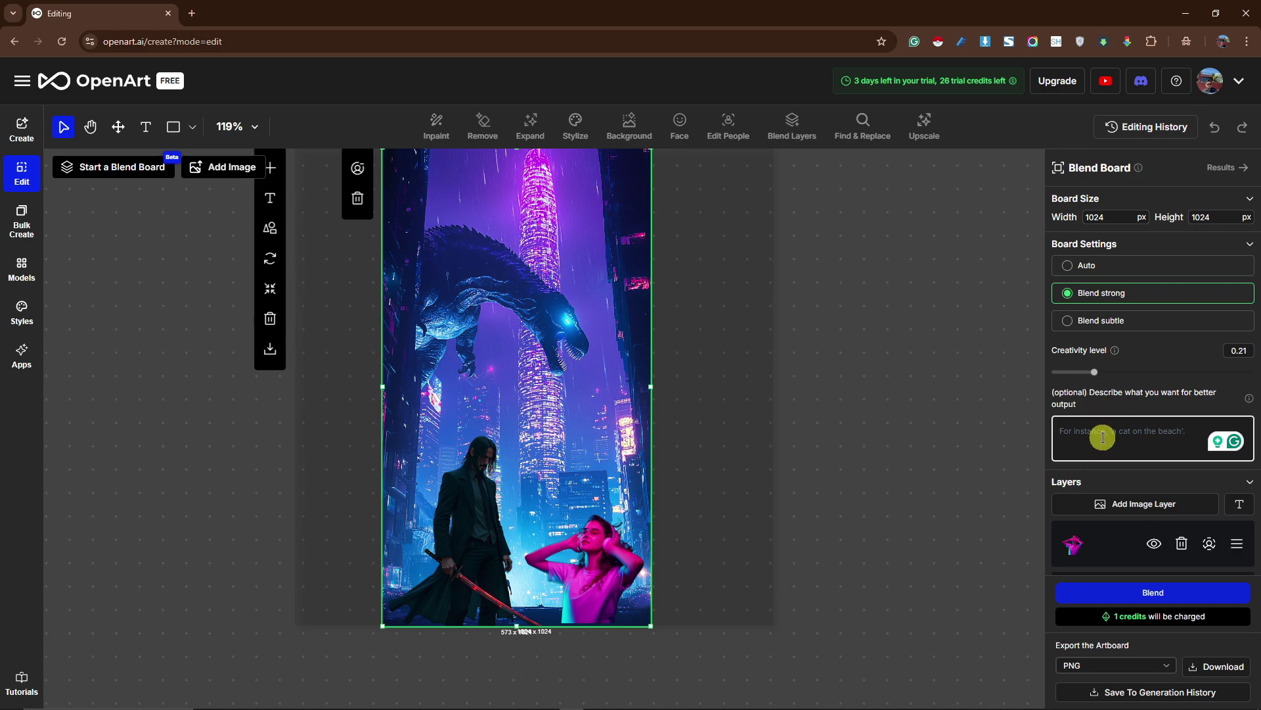
text(A)
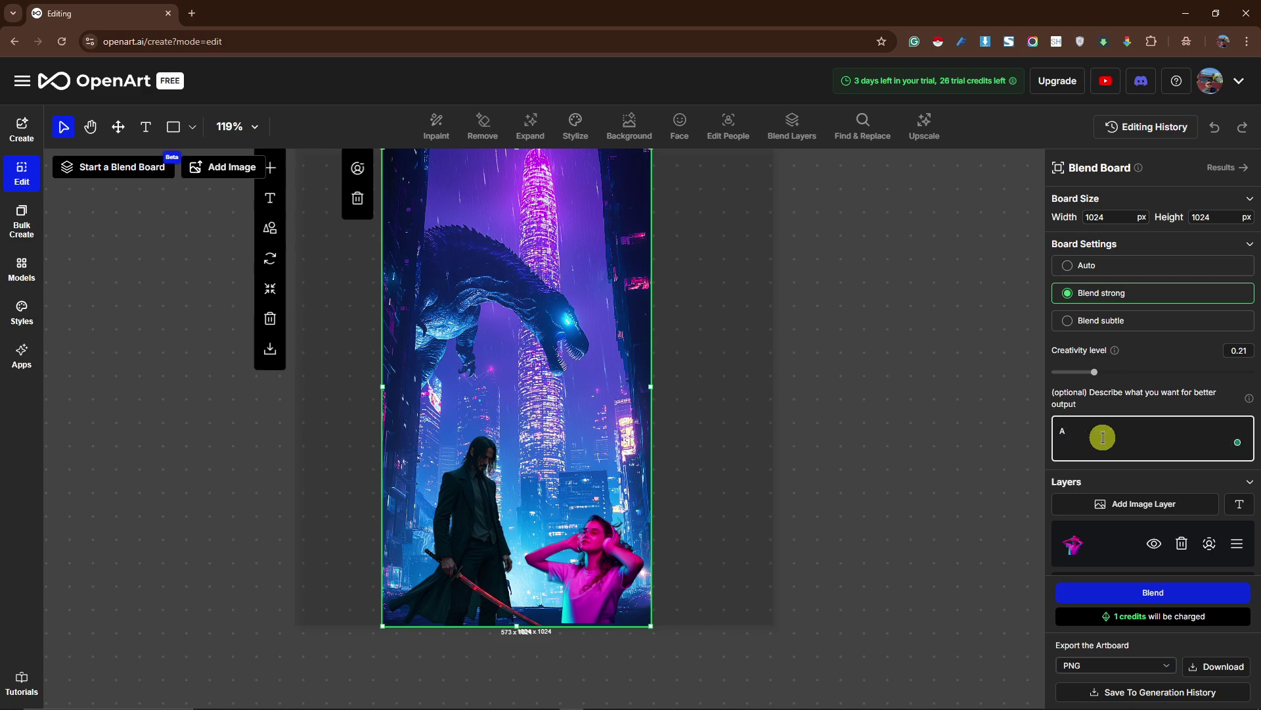
key(BackSpace)
text(Johnwick holding a samurai, a)
text(neon,)
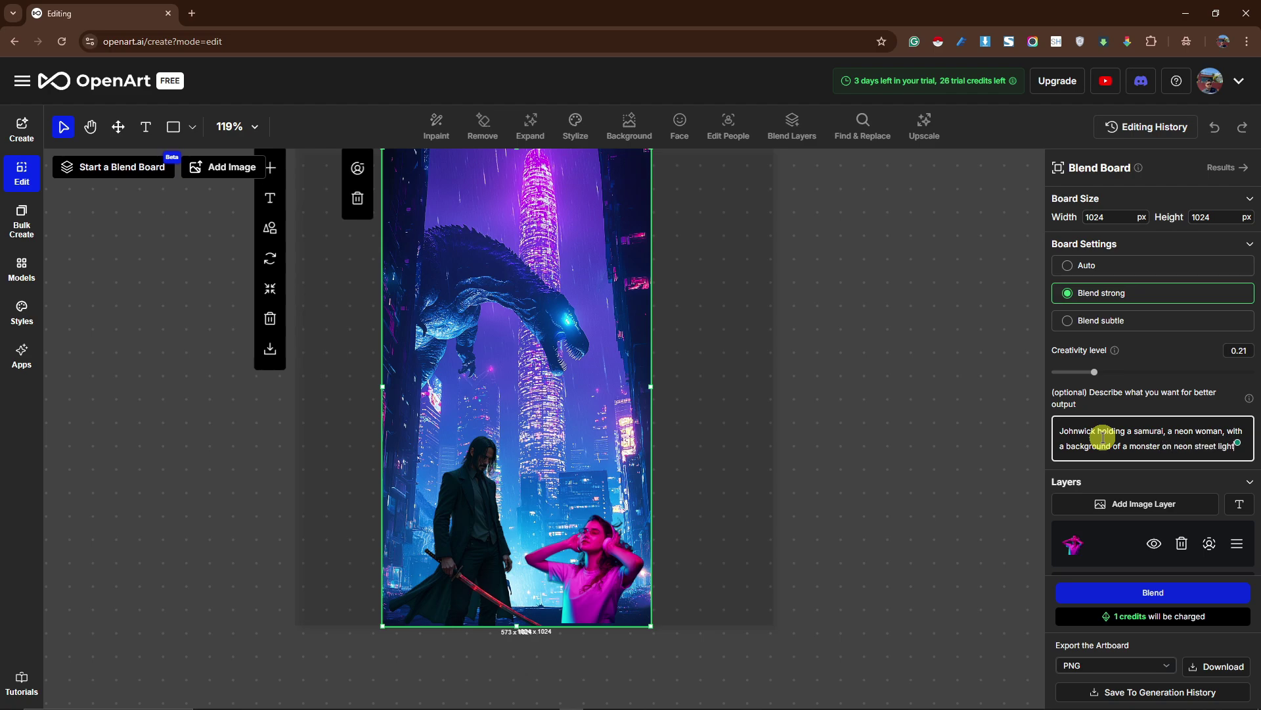
scroll(1104, 437, down, 2)
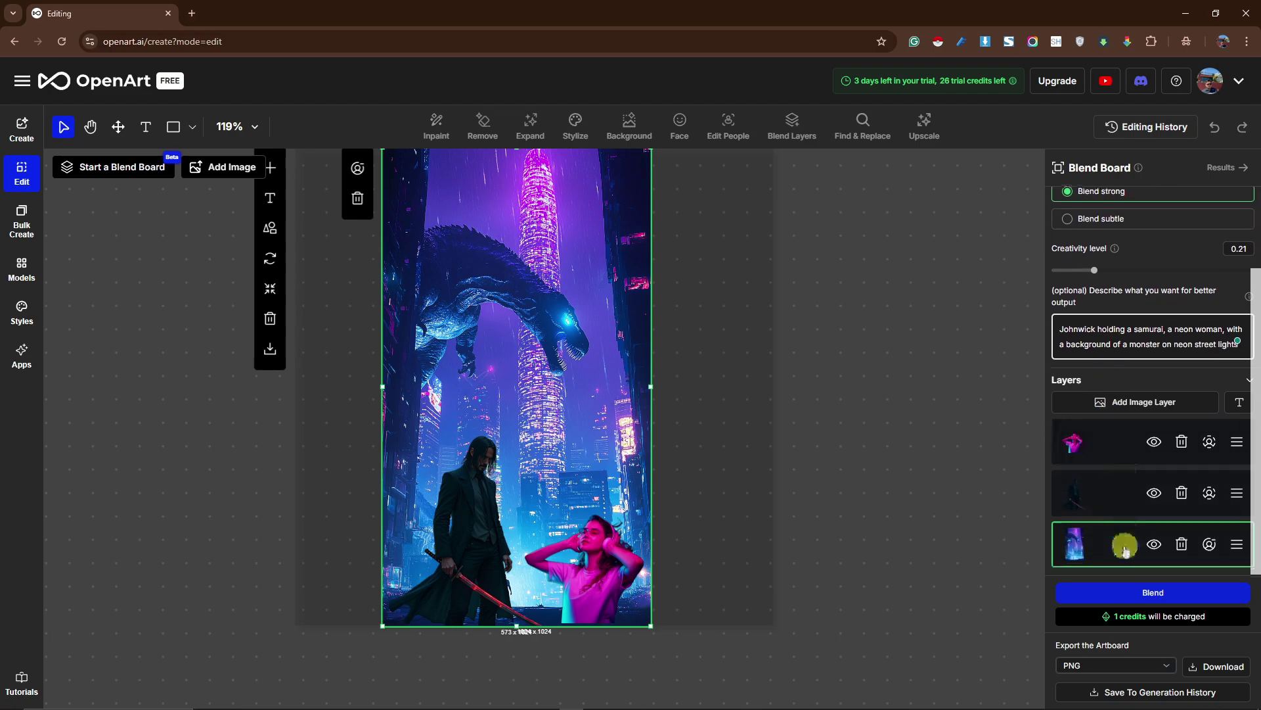
click(1146, 595)
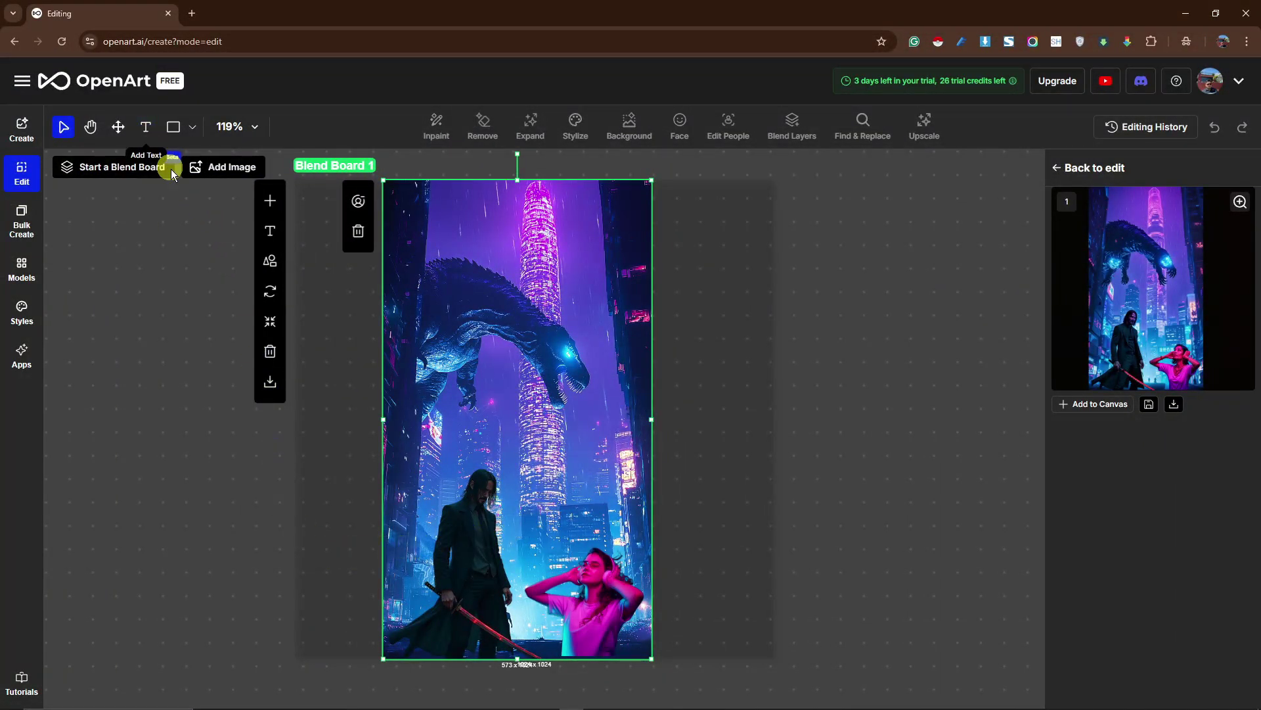
Step: Examine the layered composition up close and compare it with the blended result at full size
scroll(483, 630, up, 5)
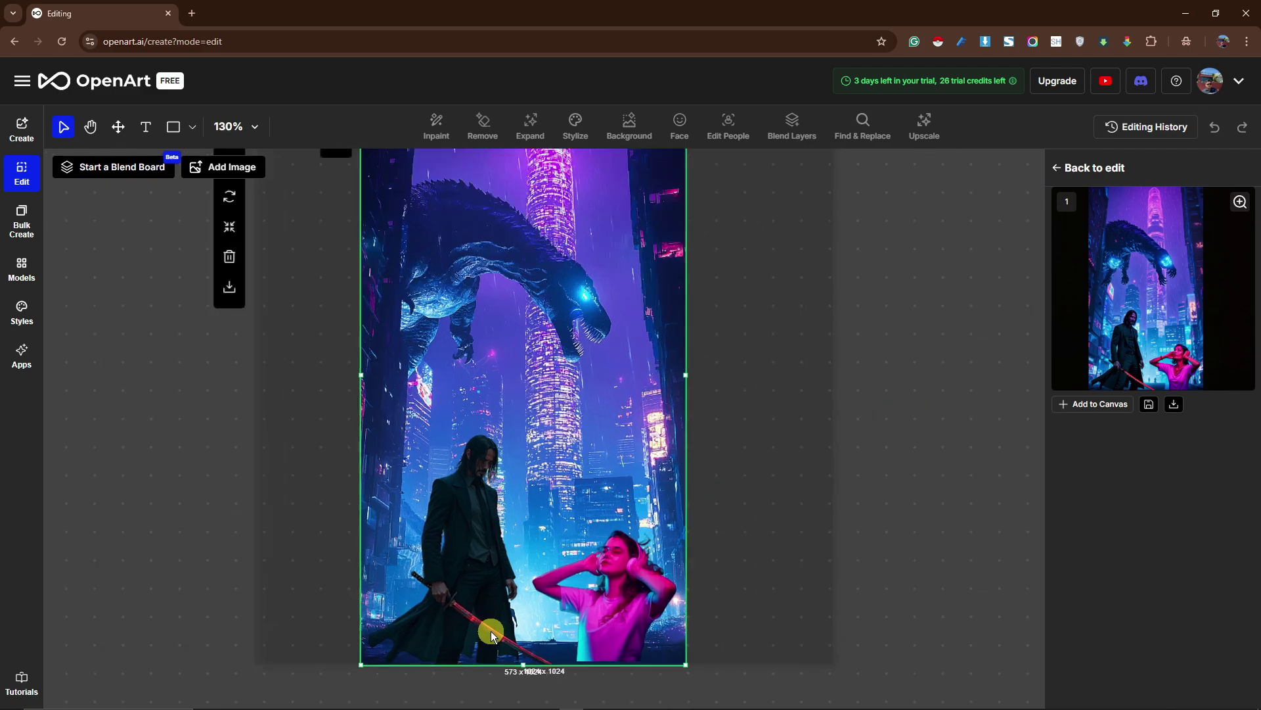
scroll(510, 616, up, 4)
key(h)
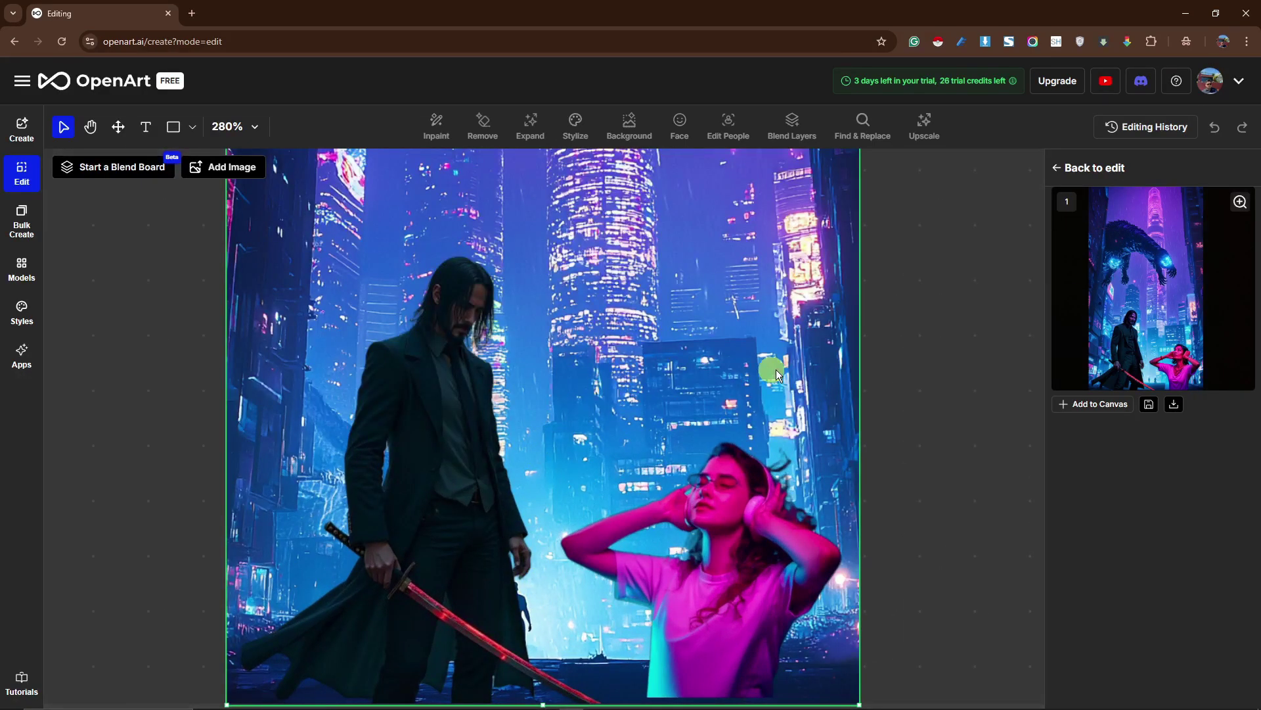
drag(935, 349, 942, 387)
key(v)
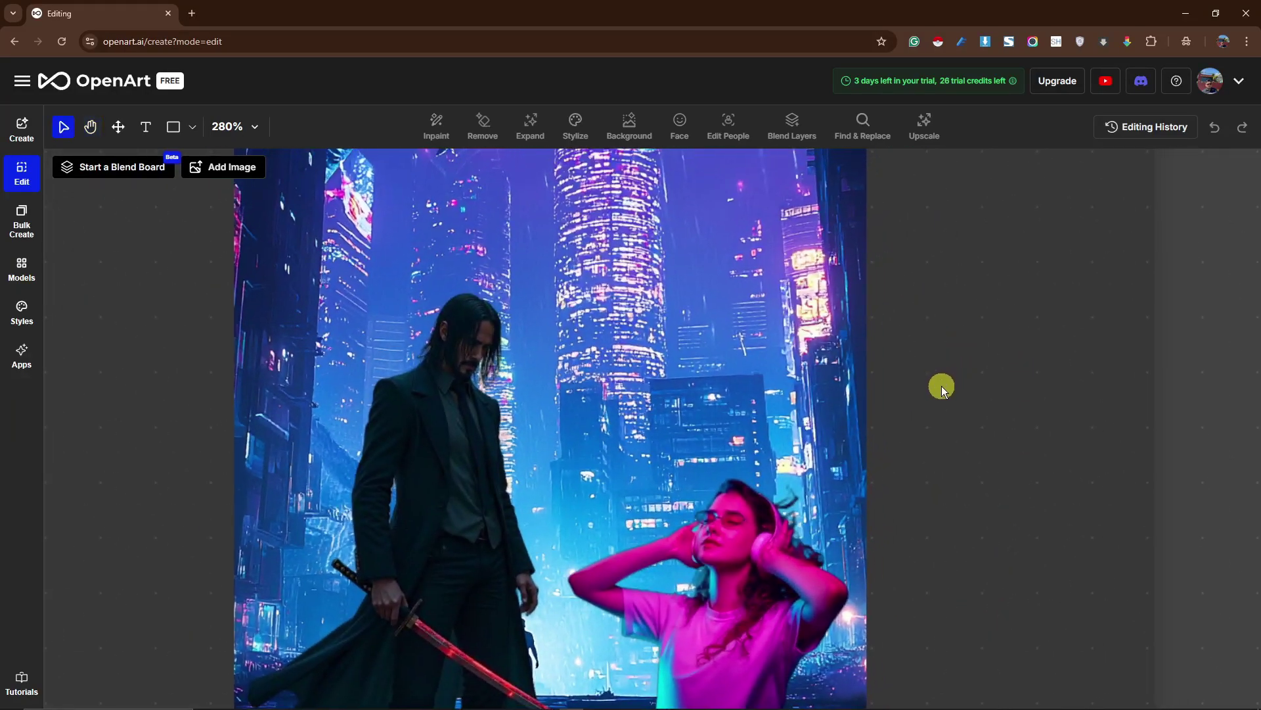
click(716, 385)
click(1239, 201)
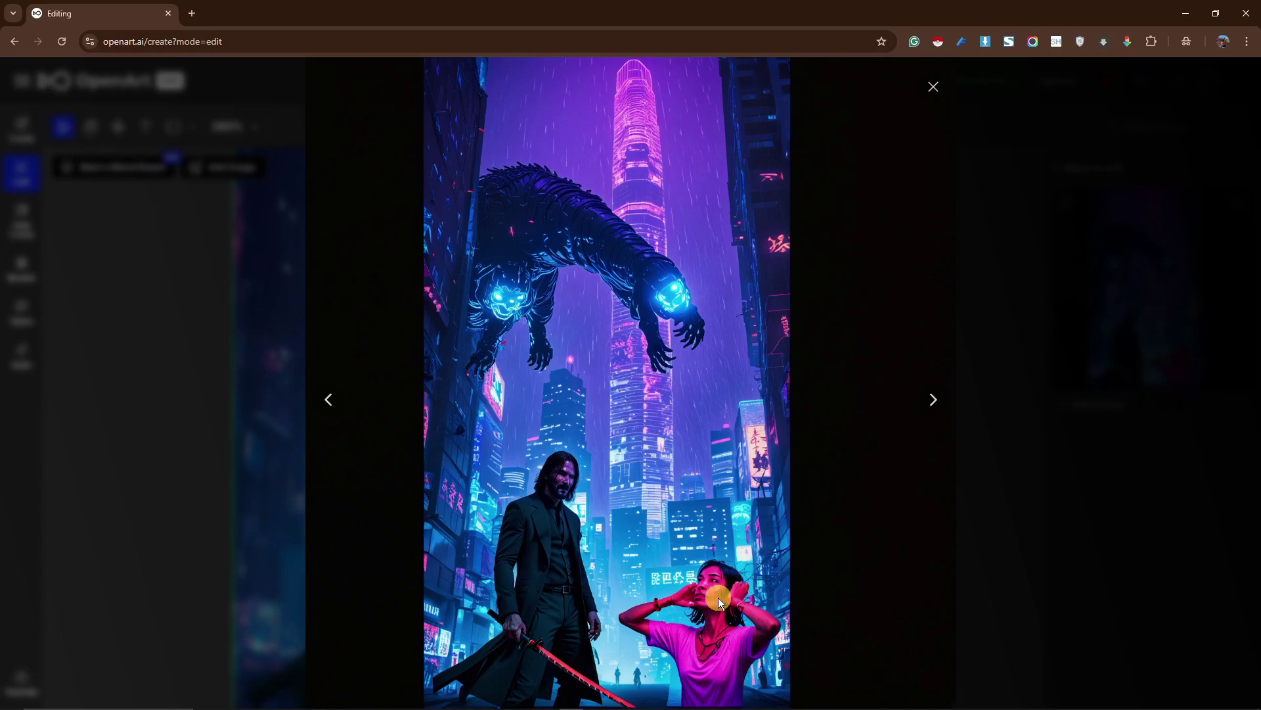
click(934, 86)
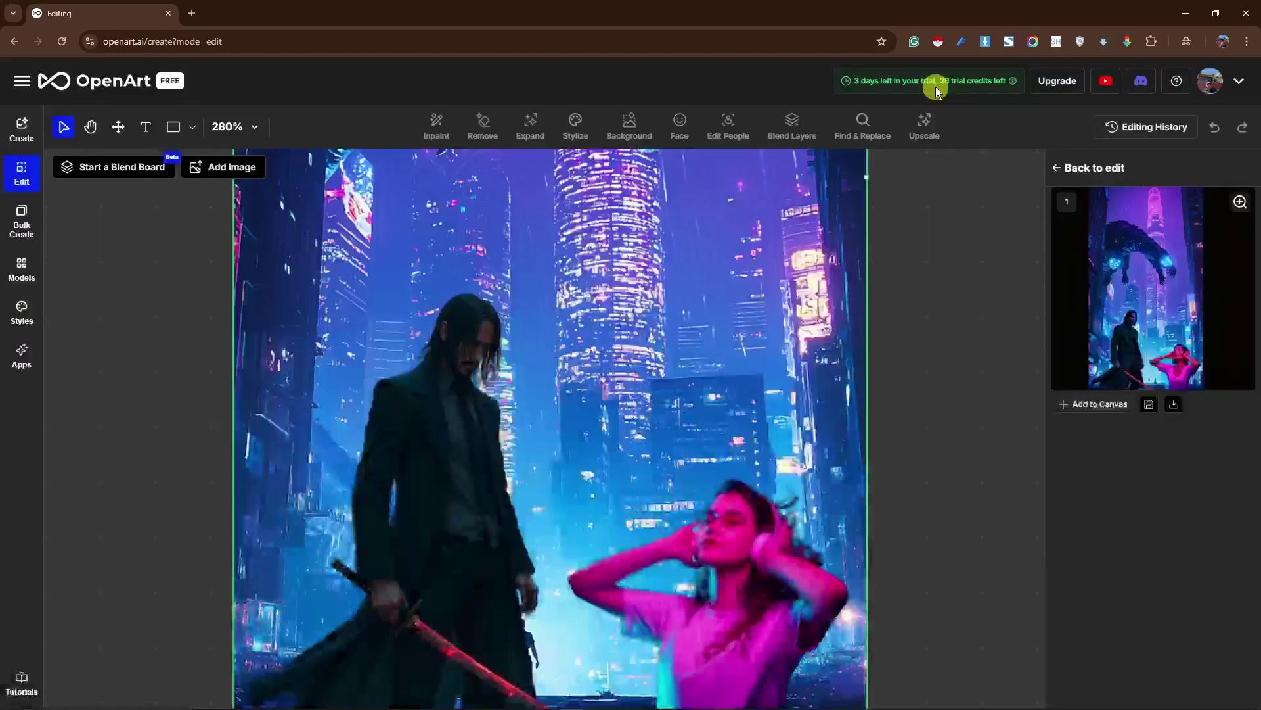
click(1240, 202)
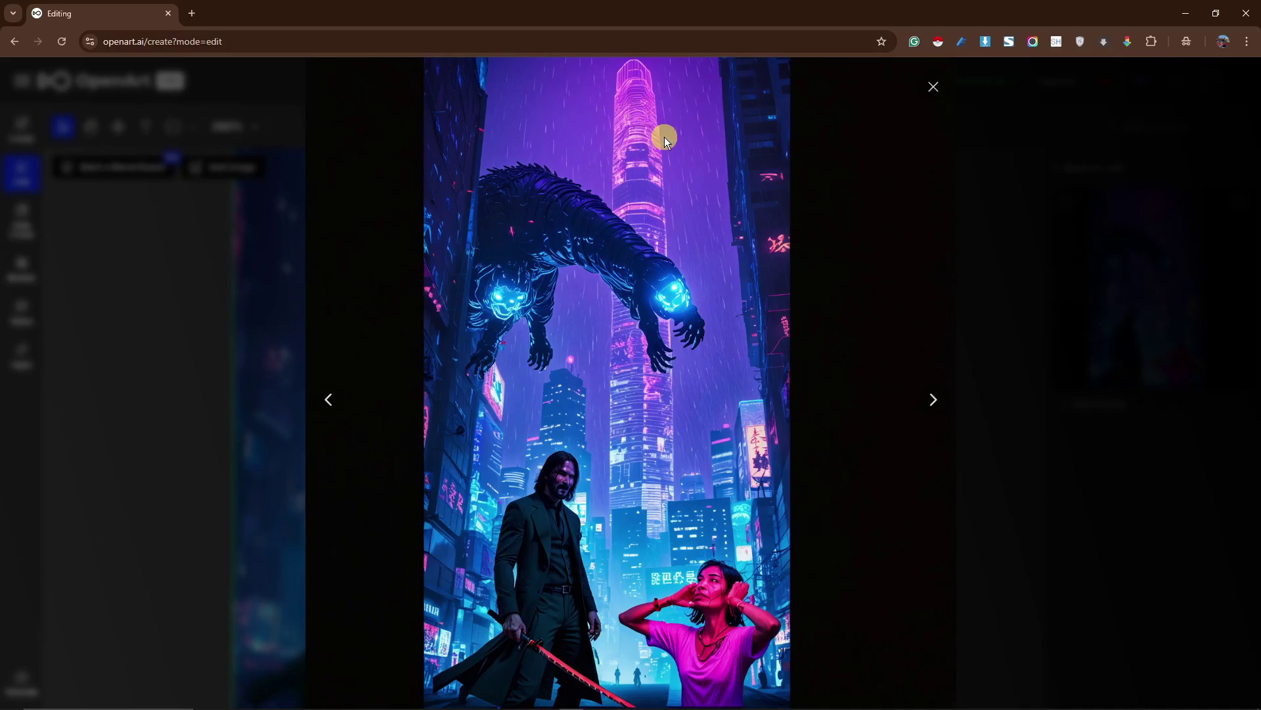
click(934, 86)
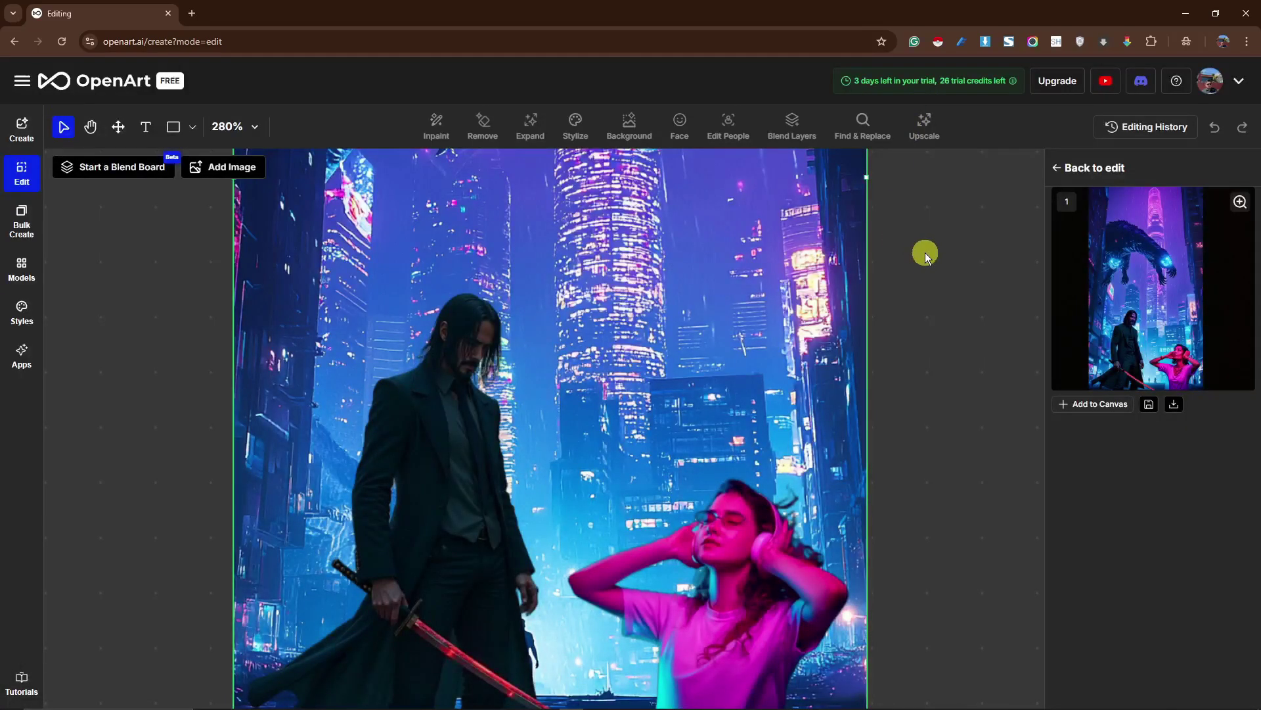
scroll(927, 252, down, 5)
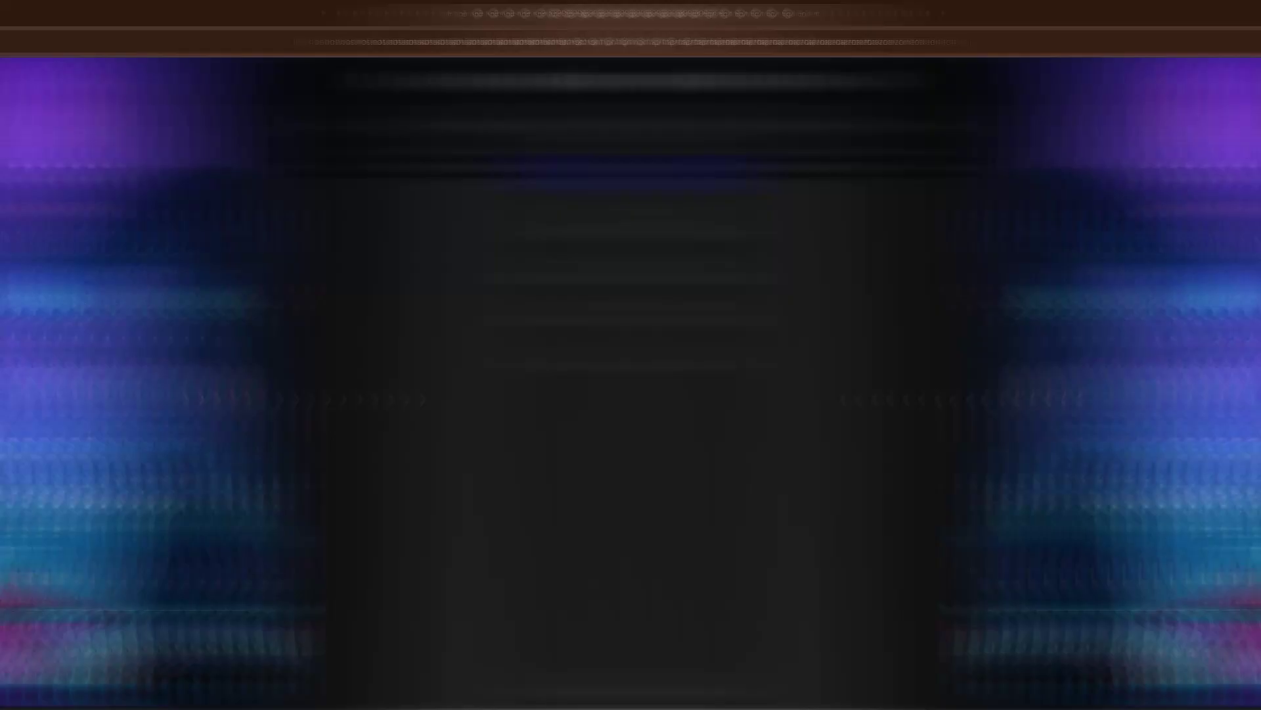